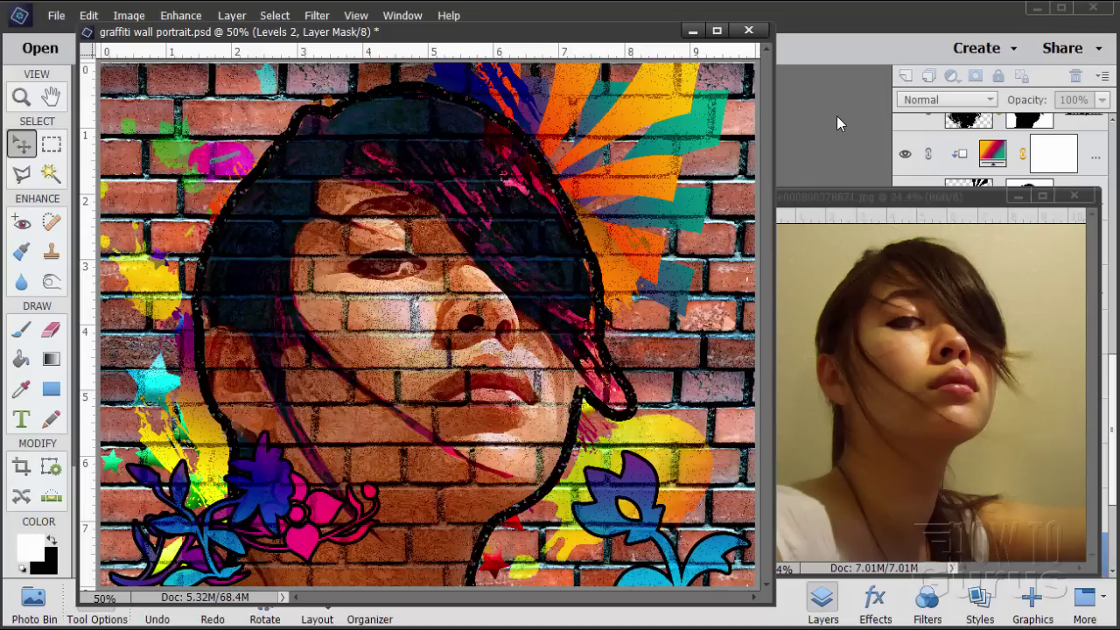
Close graffiti wall portrait.psd and save its changes
click(836, 116)
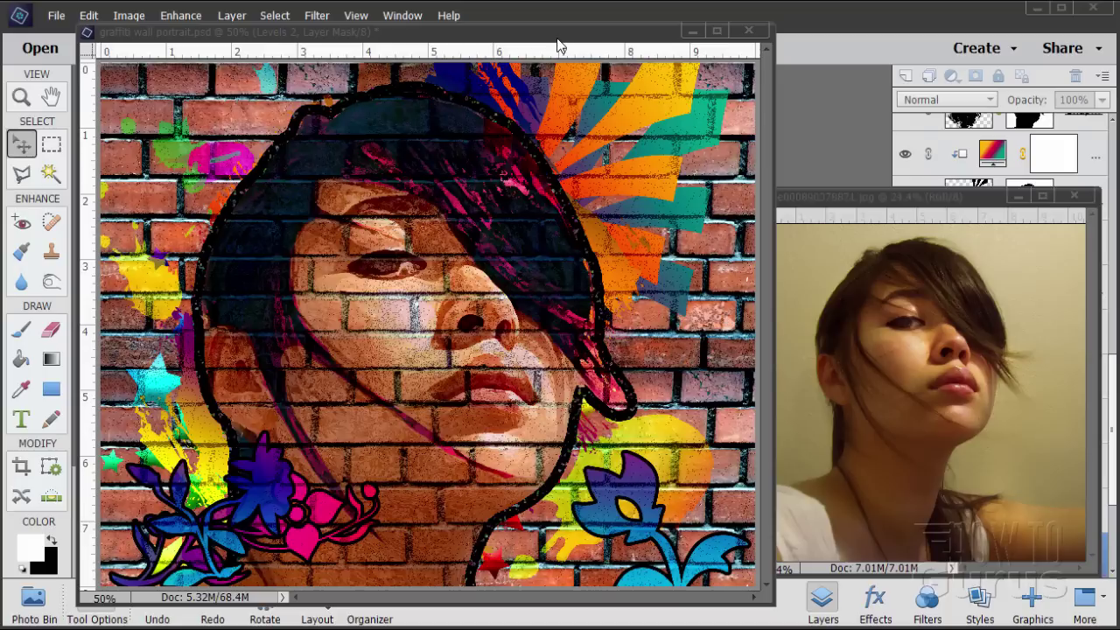
click(749, 30)
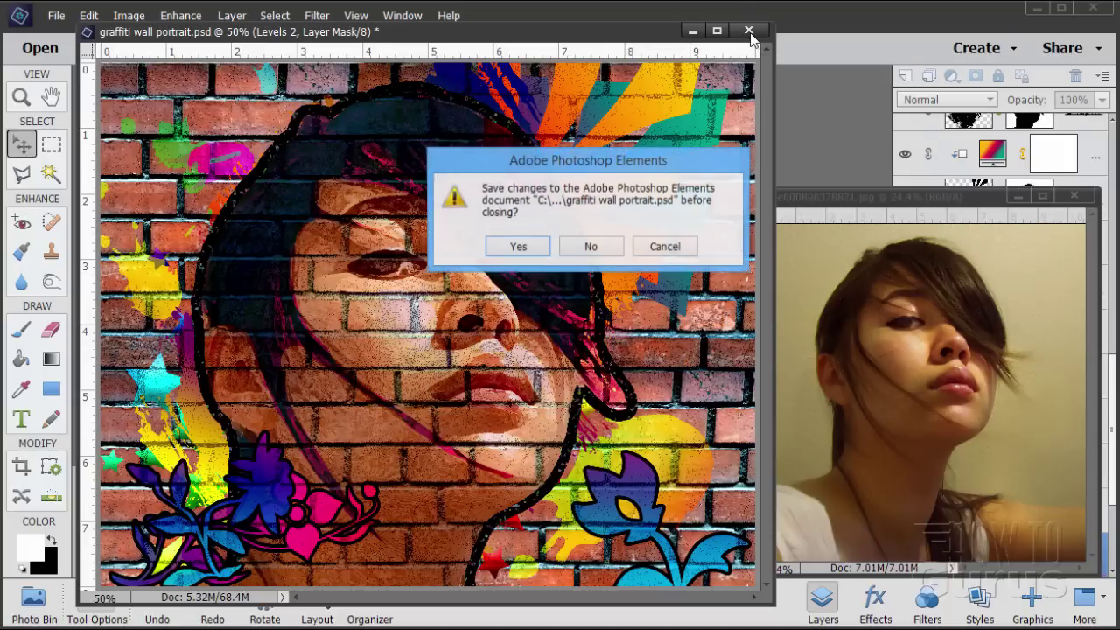
click(521, 248)
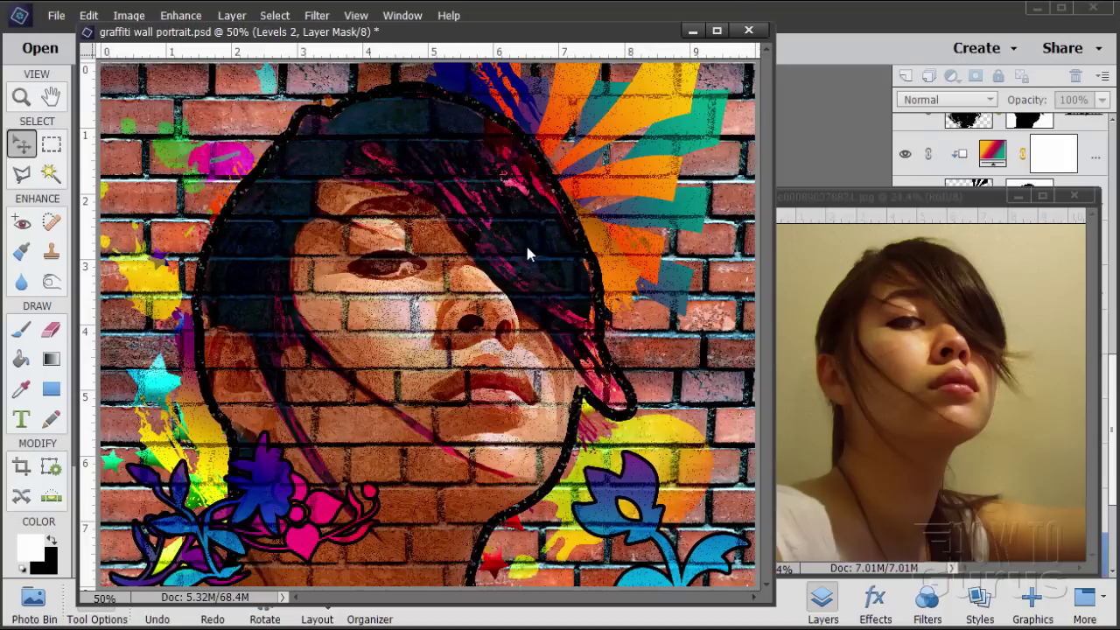
Reposition the red bricks.jpg window and enlarge it until the whole brick image fits inside
drag(383, 210, 445, 121)
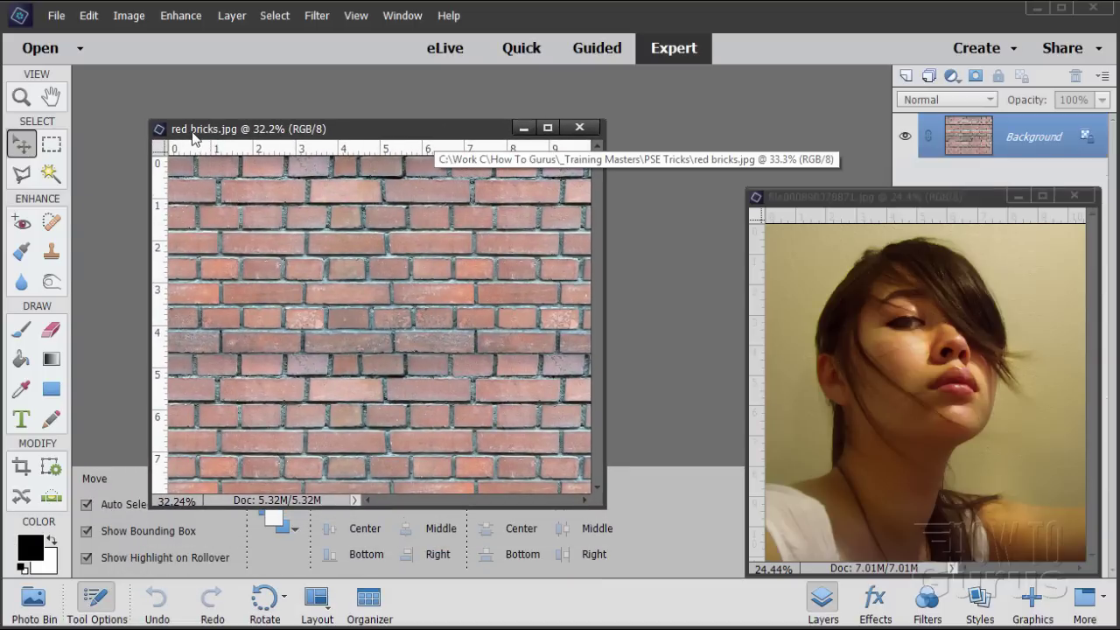
drag(350, 131, 337, 132)
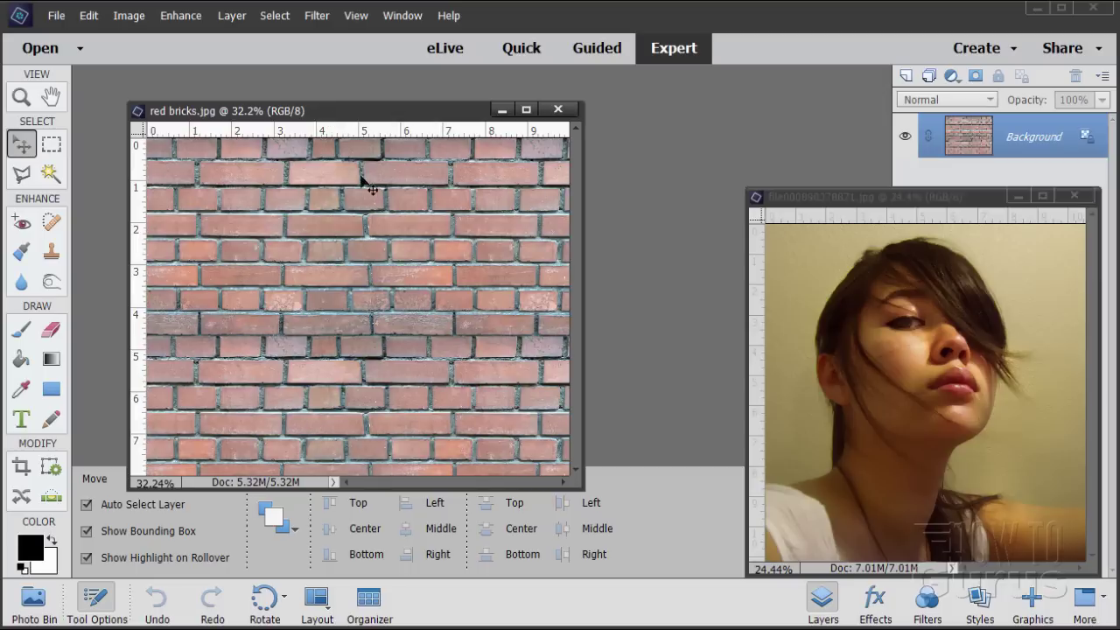
drag(581, 492, 651, 546)
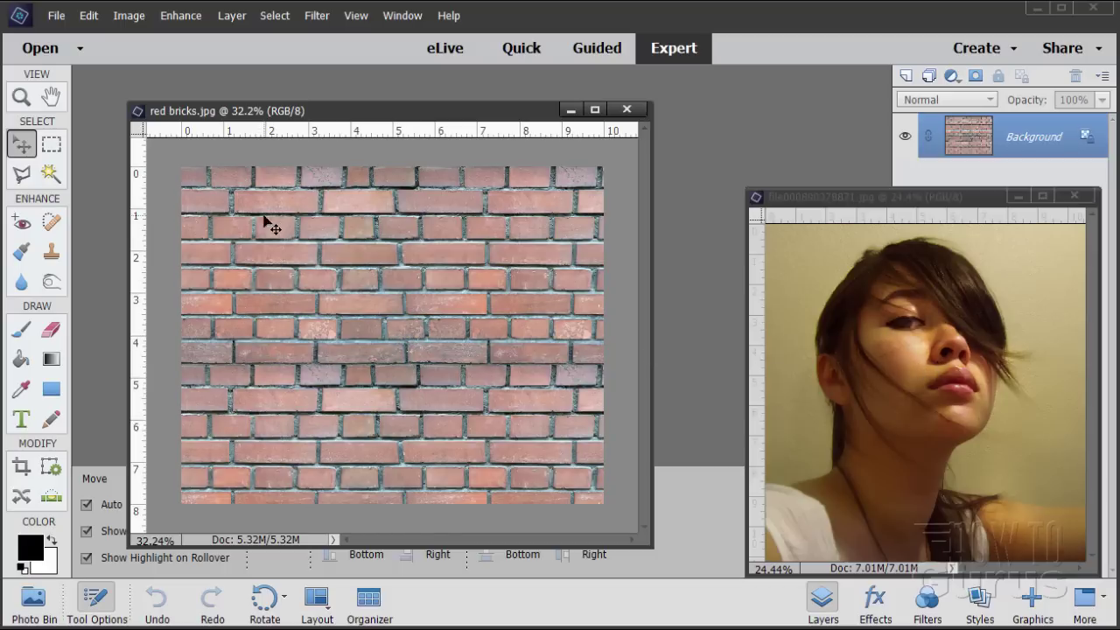
Save the red bricks image as a Photoshop (PSD) file named graffiti
click(56, 18)
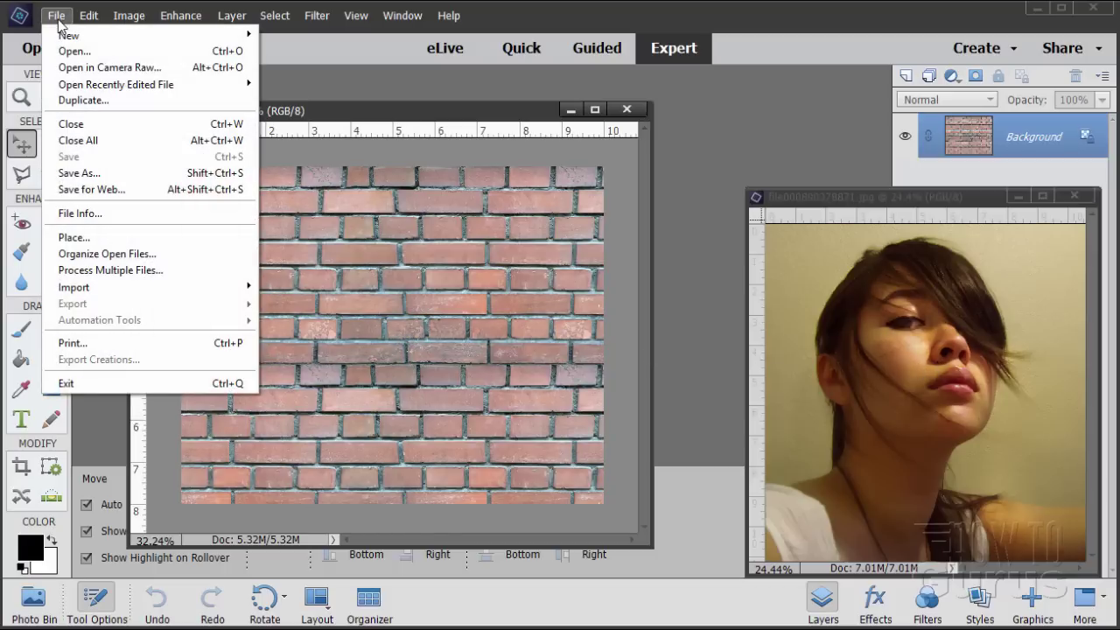
click(87, 173)
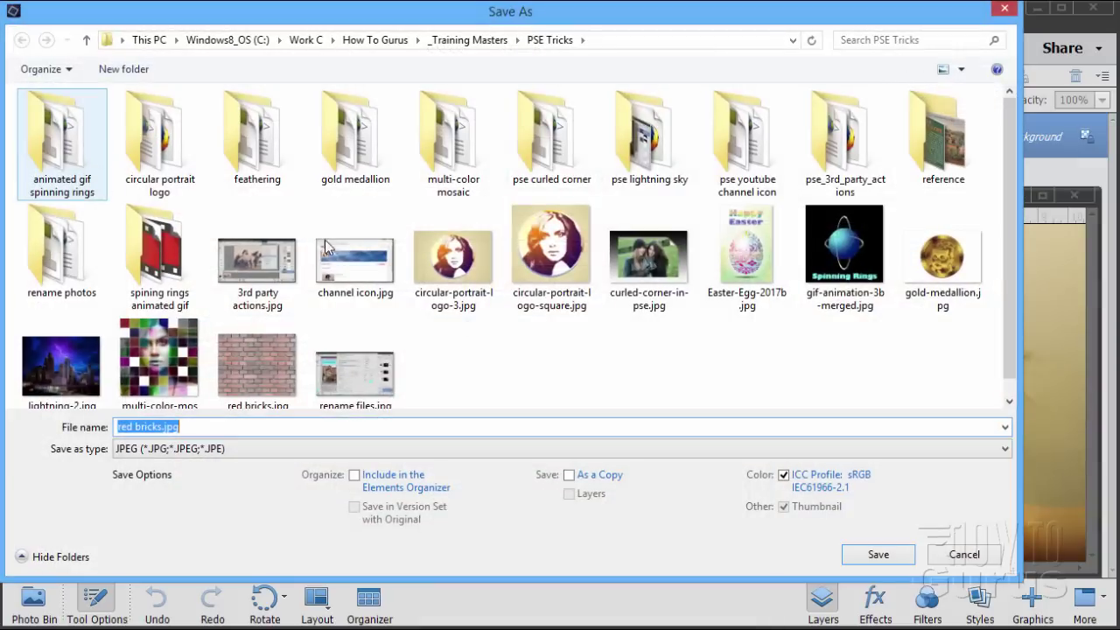
click(282, 450)
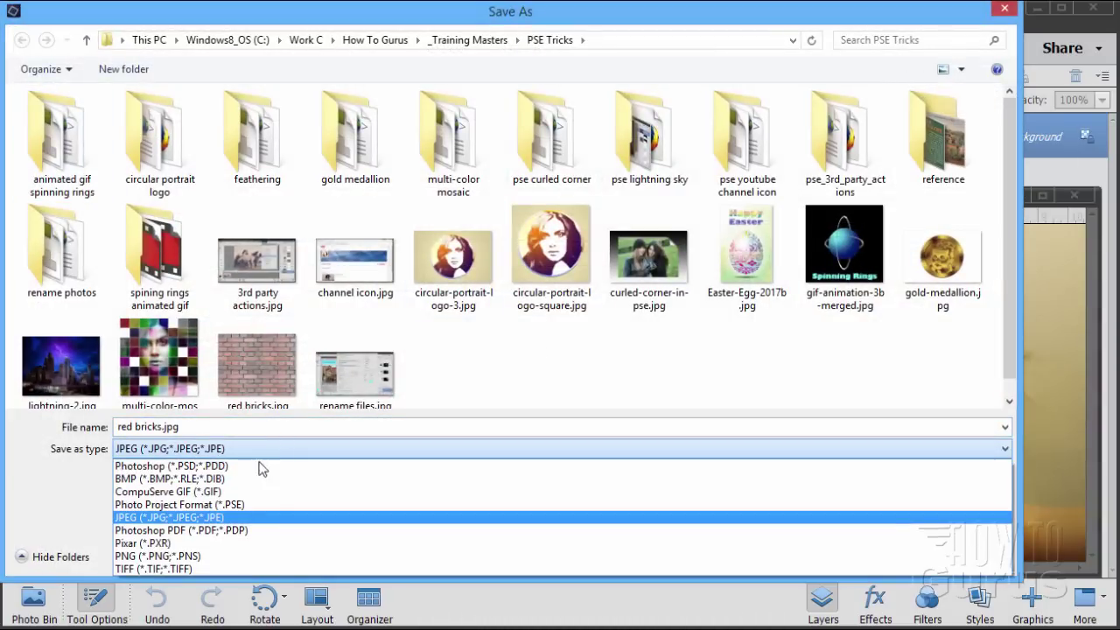
key(Escape)
click(169, 427)
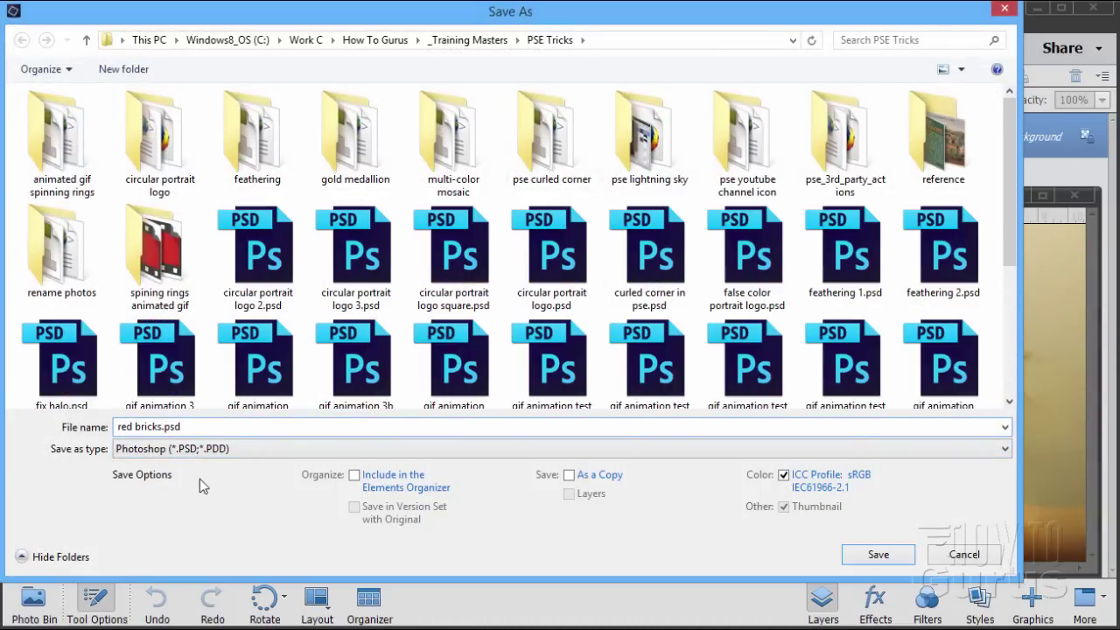
key(BackSpace)
key(BackSpace)
key(BackSpace)
key(BackSpace)
key(BackSpace)
key(BackSpace)
key(BackSpace)
key(BackSpace)
key(BackSpace)
key(BackSpace)
text(graffe)
key(BackSpace)
text(iti)
click(878, 554)
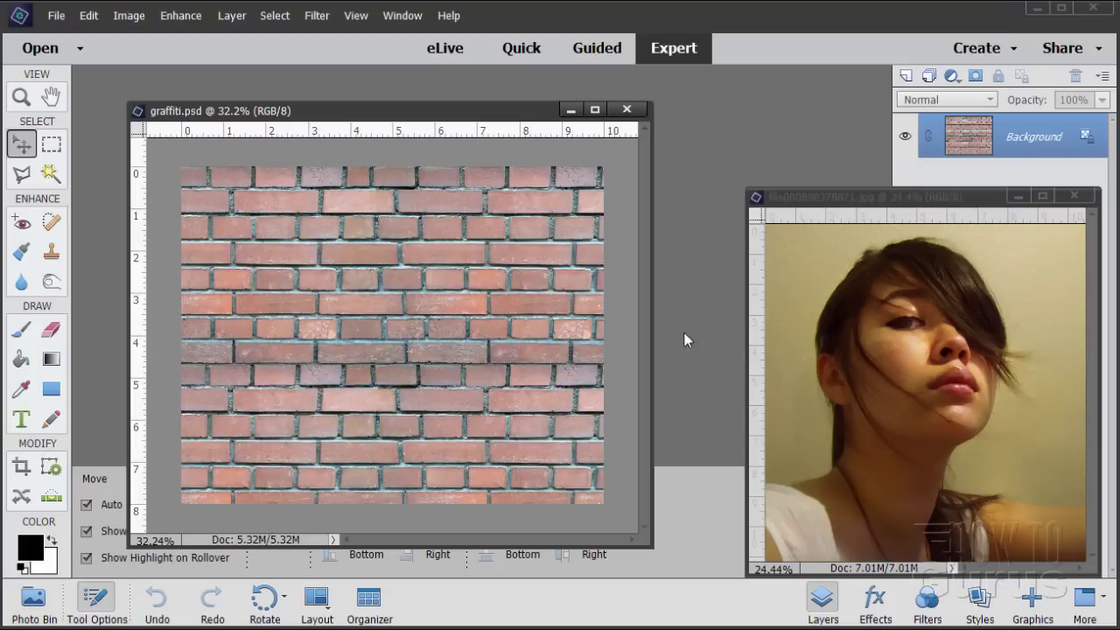
Dock the floating graffiti.psd window into the workspace as a tabbed document
drag(377, 114, 393, 78)
drag(123, 77, 257, 79)
Check the options for floating documents and floating window docking in the General preferences
click(90, 17)
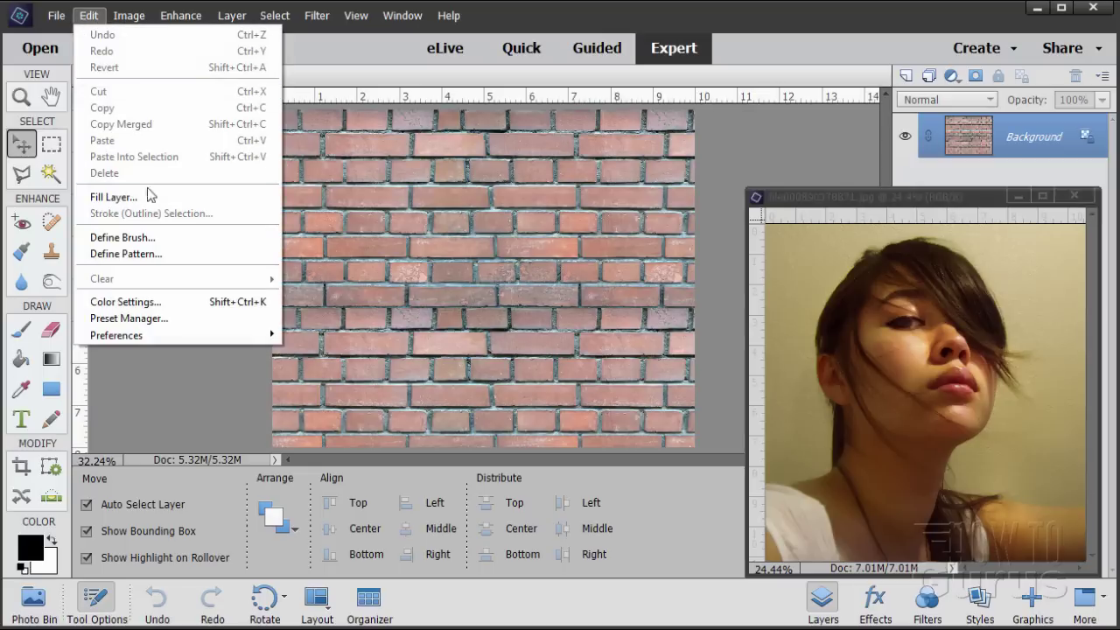
mouse_move(137, 338)
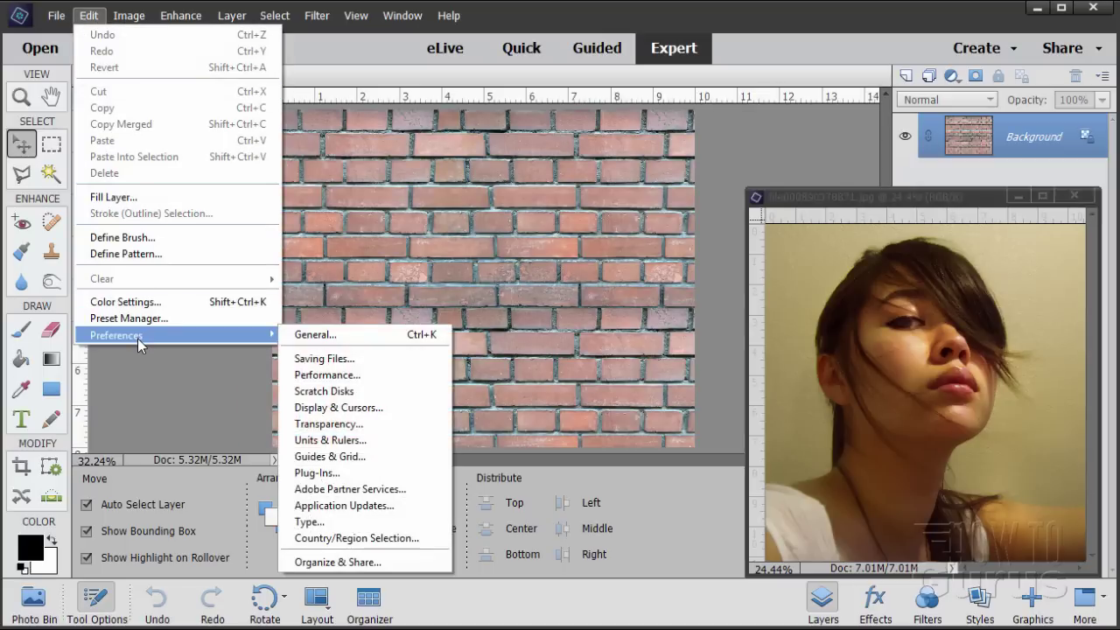
click(316, 340)
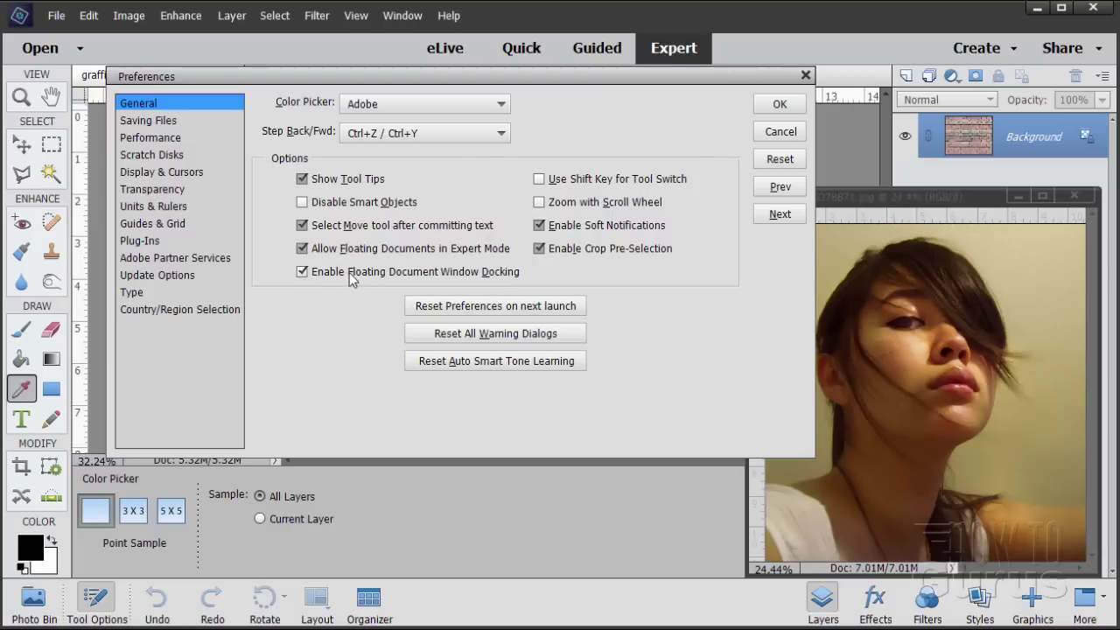
click(790, 105)
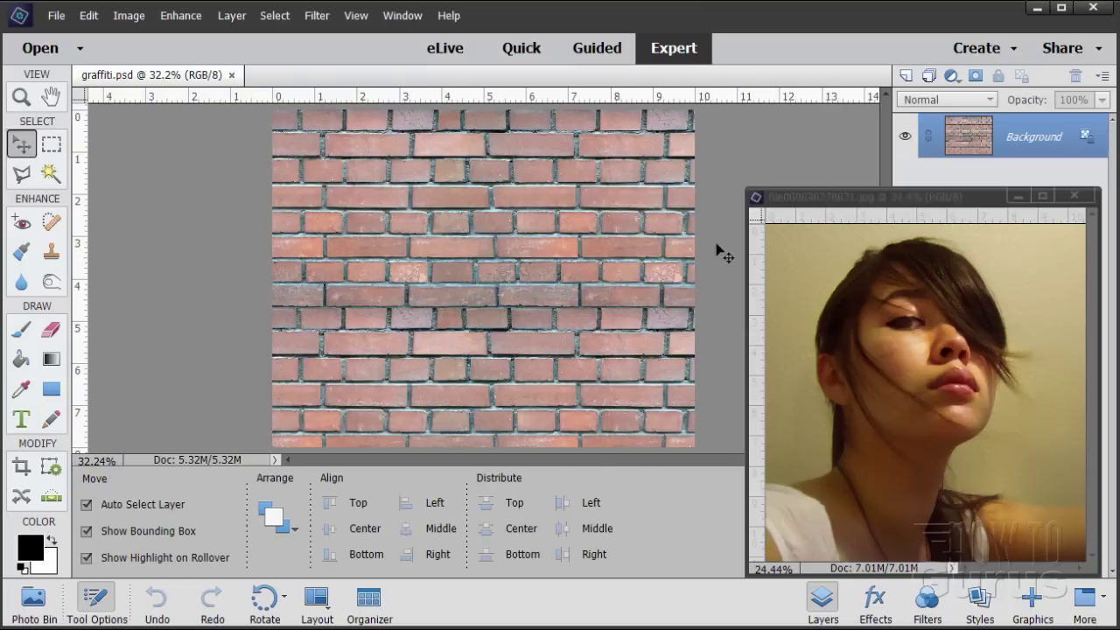
Copy the portrait photo into graffiti.psd as a layer filling the canvas width above the bricks, and close the original photo
drag(812, 199, 688, 208)
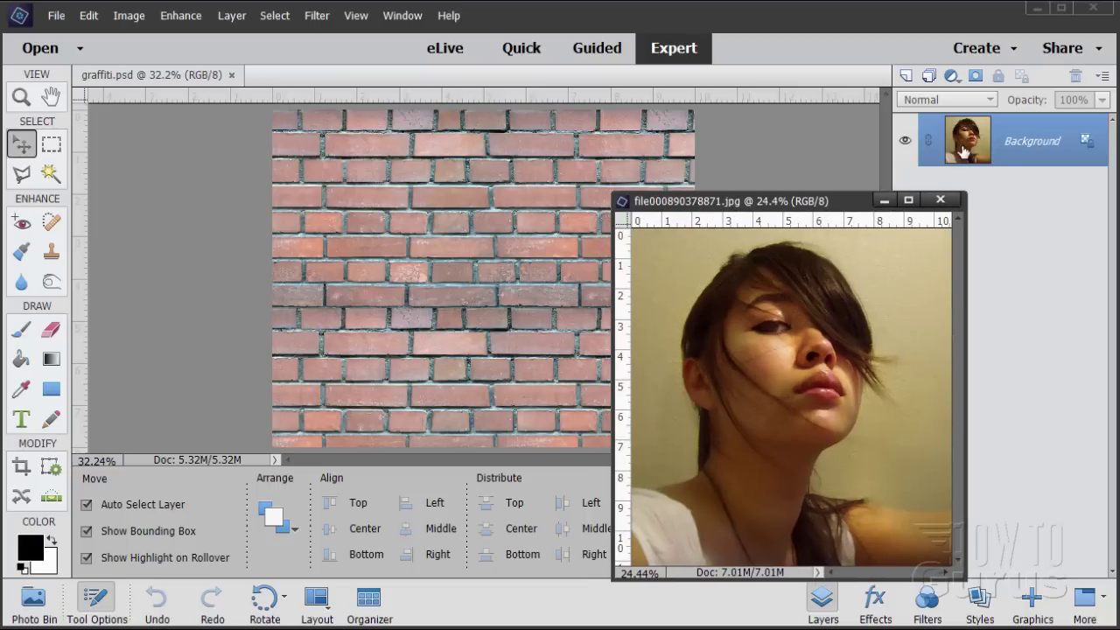
drag(911, 140, 475, 220)
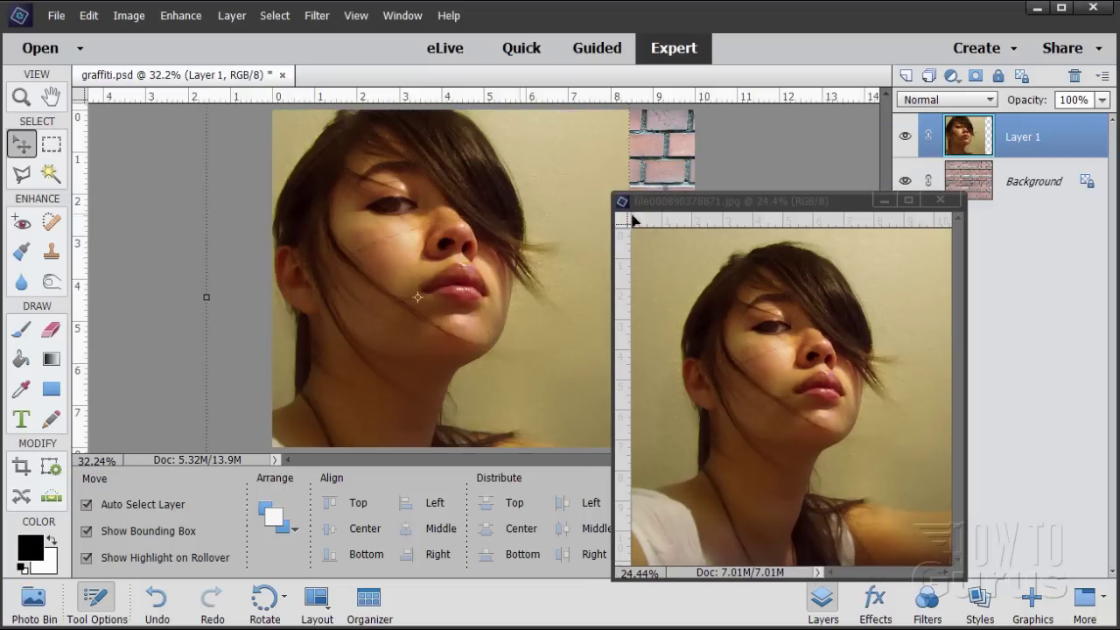
click(940, 201)
drag(410, 243, 475, 274)
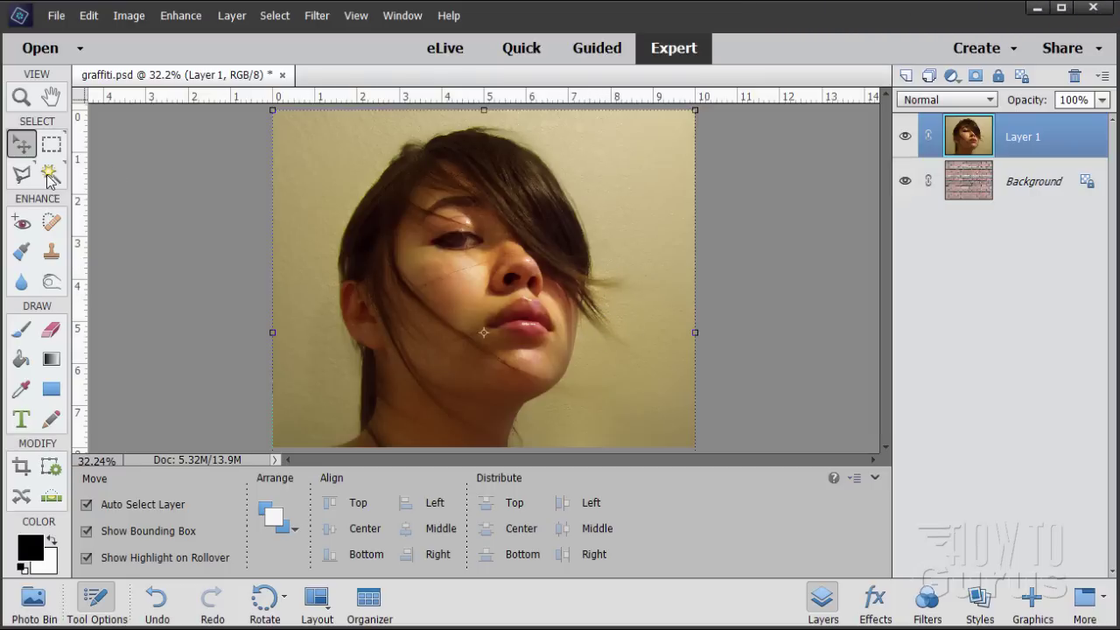
Start a Polygonal Lasso outline with 1 px feather at the shoulder on the image's lower edge, tracing up to the neck
click(23, 98)
click(389, 361)
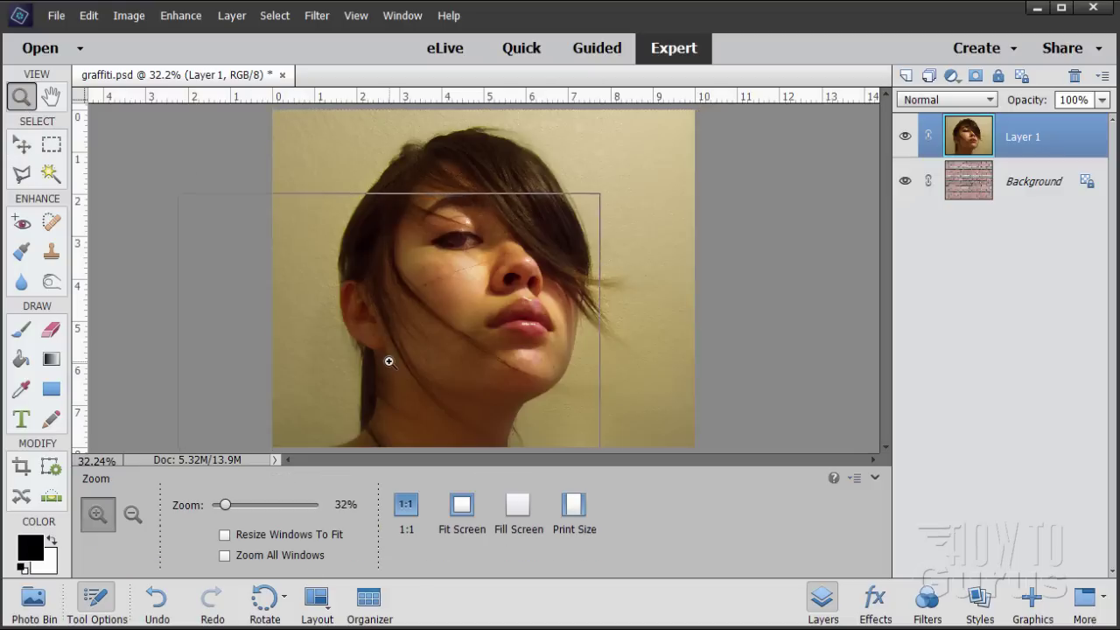
click(388, 362)
click(388, 362)
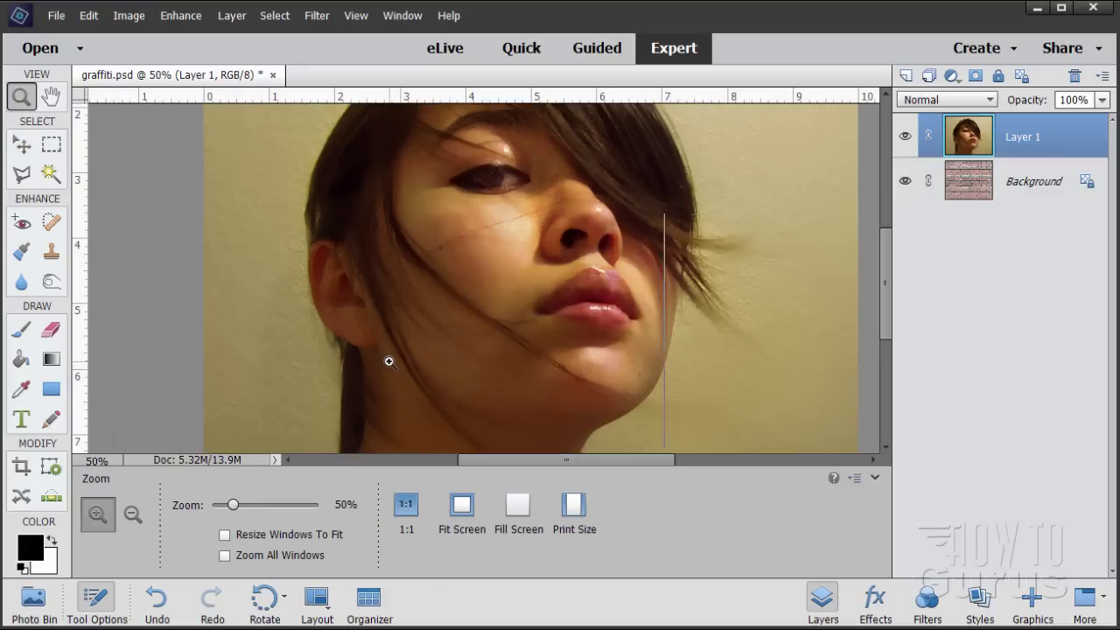
scroll(350, 330, down, 3)
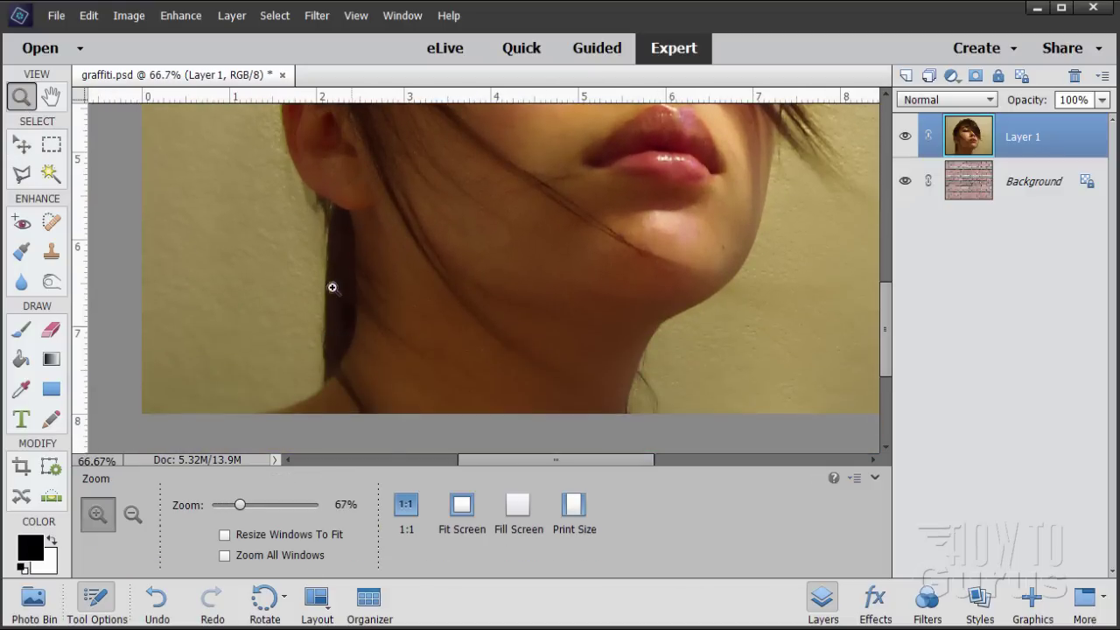
click(24, 173)
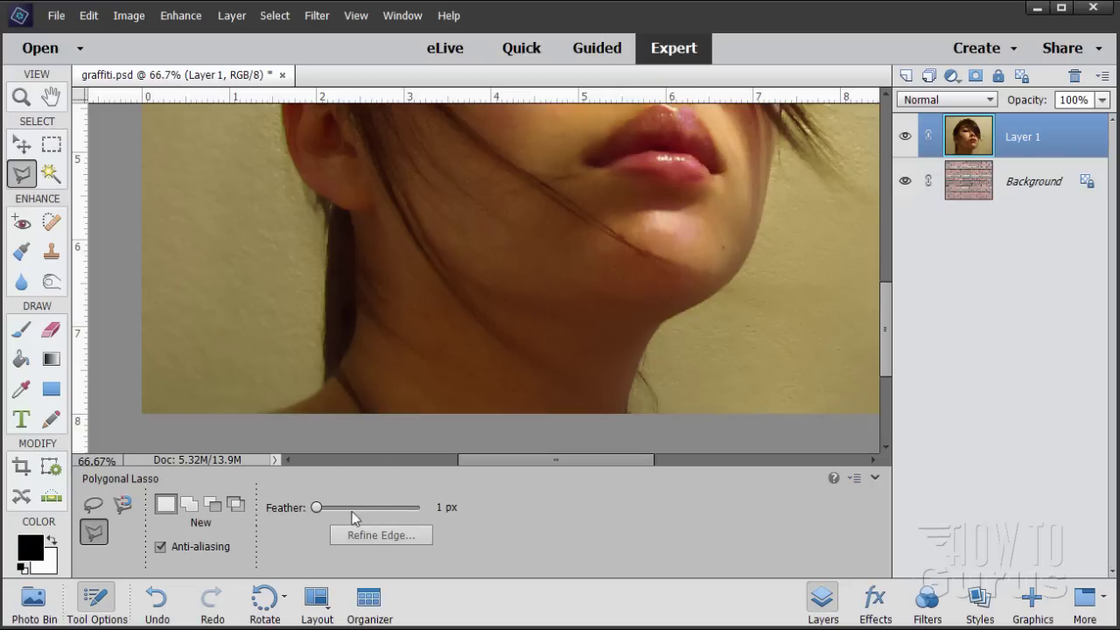
click(260, 414)
click(308, 400)
click(326, 375)
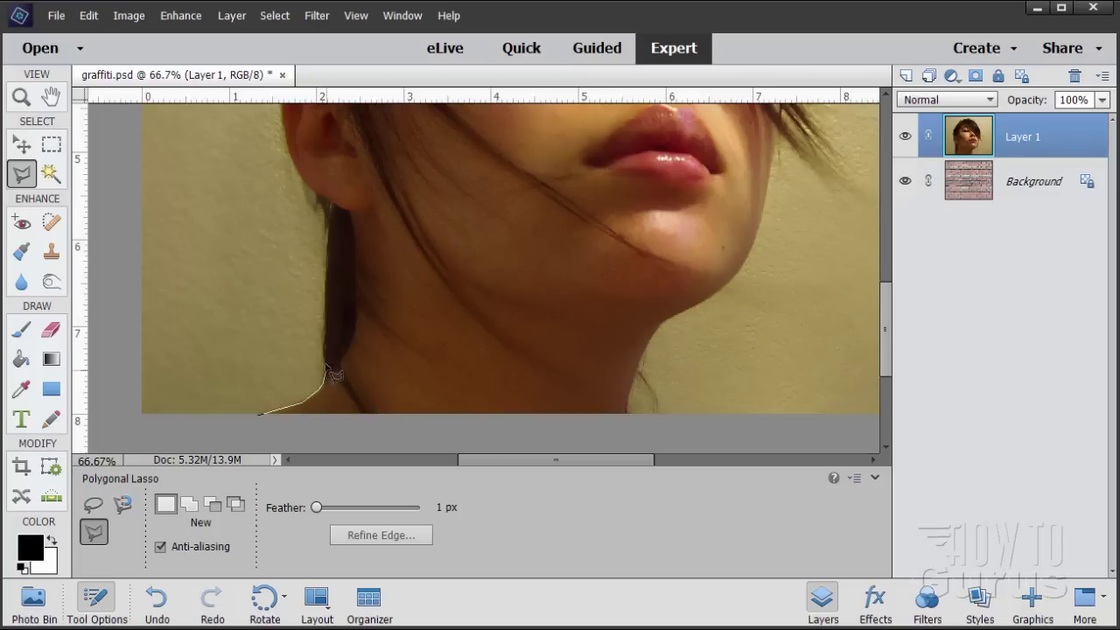
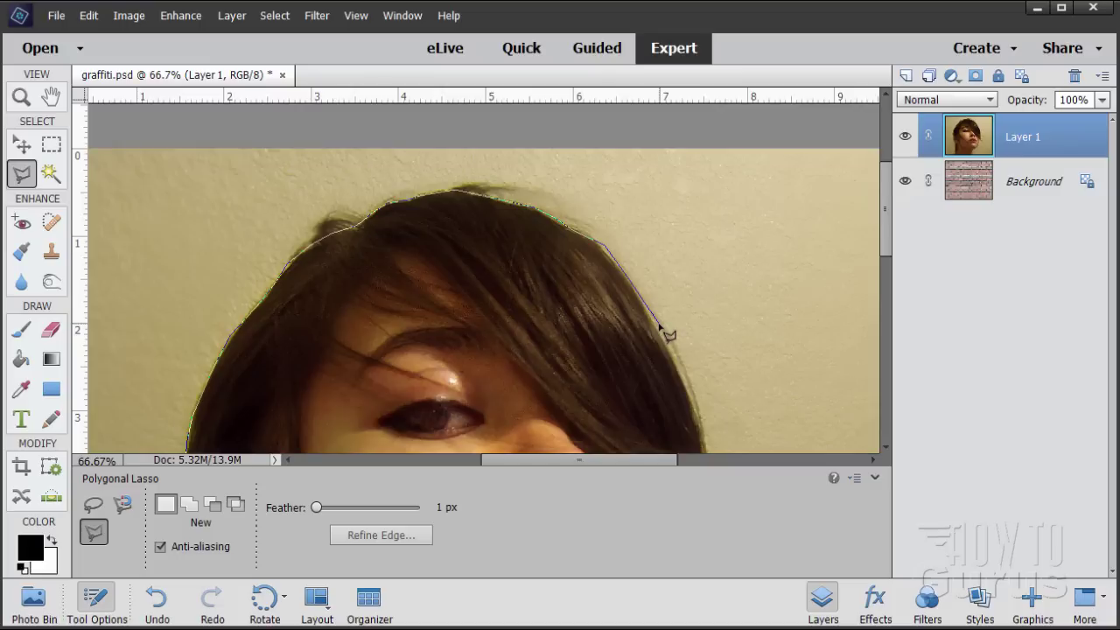
Continue the lasso outline down the outer edge of the hair to where the loose strands begin beside the face
click(671, 357)
key(space)
drag(695, 405, 551, 187)
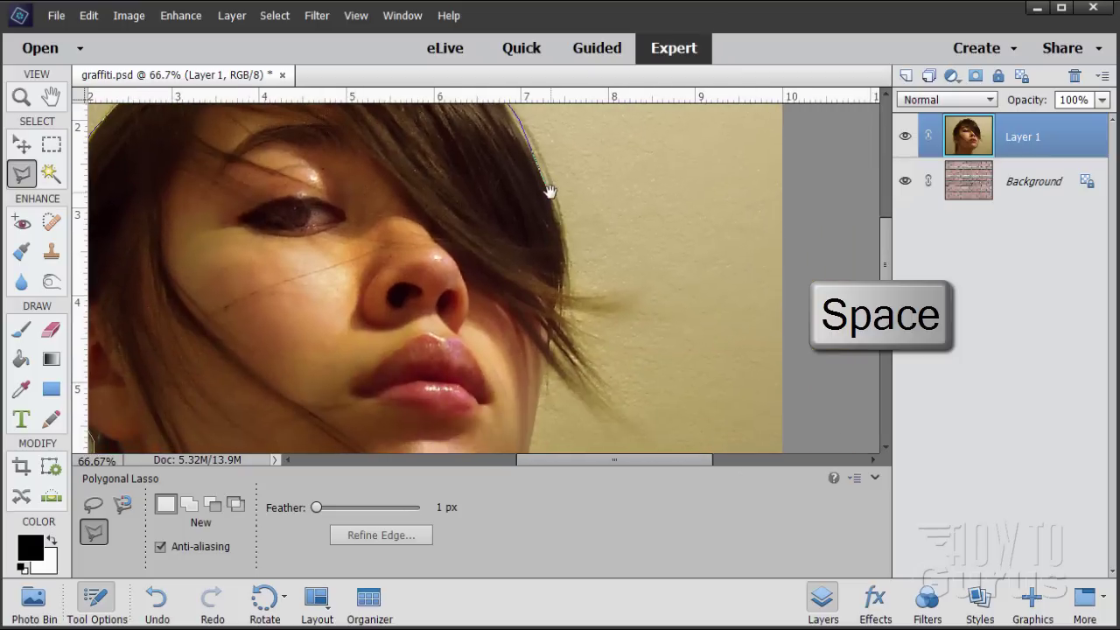
click(568, 252)
click(568, 284)
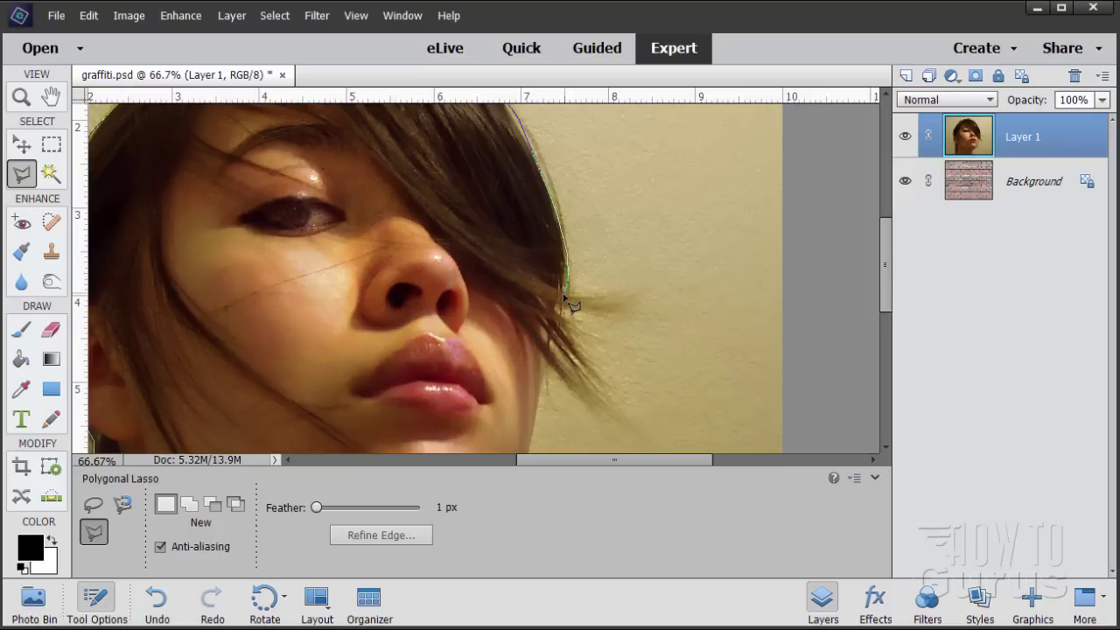
Extend the lasso outline in a loose zigzag around the stray hair strands beside the cheek
click(562, 308)
click(620, 329)
click(610, 354)
click(621, 377)
click(612, 381)
click(628, 417)
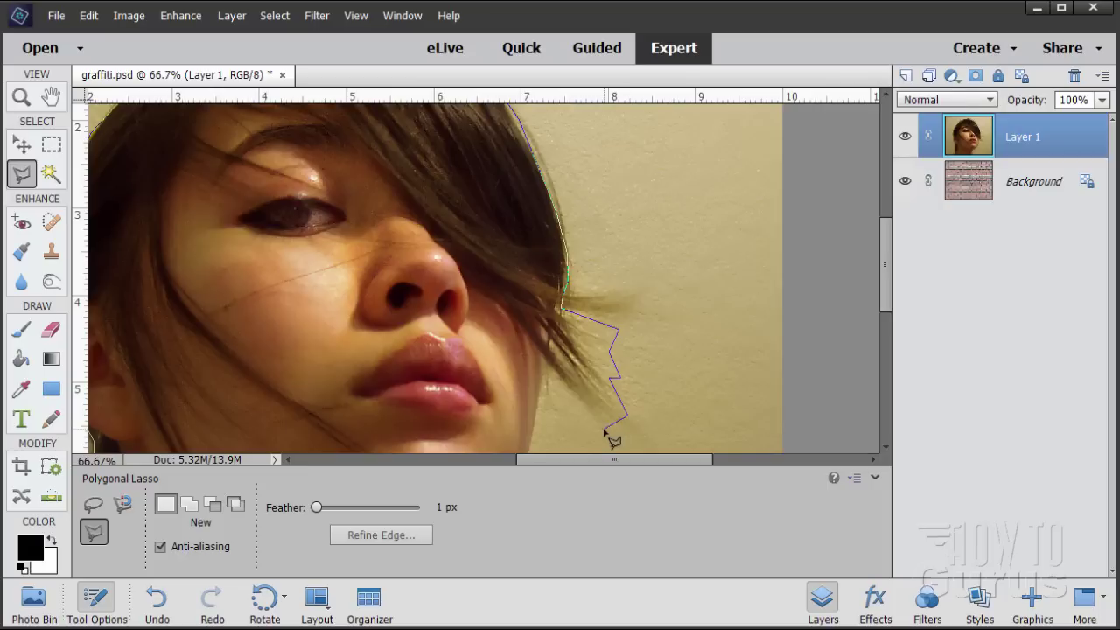
click(605, 428)
Finish the outline down the chin and neck, and close the selection just beyond the image's lower edge
key(space)
mouse_move(546, 363)
mouse_down()
mouse_move(565, 200)
mouse_move(577, 192)
mouse_up()
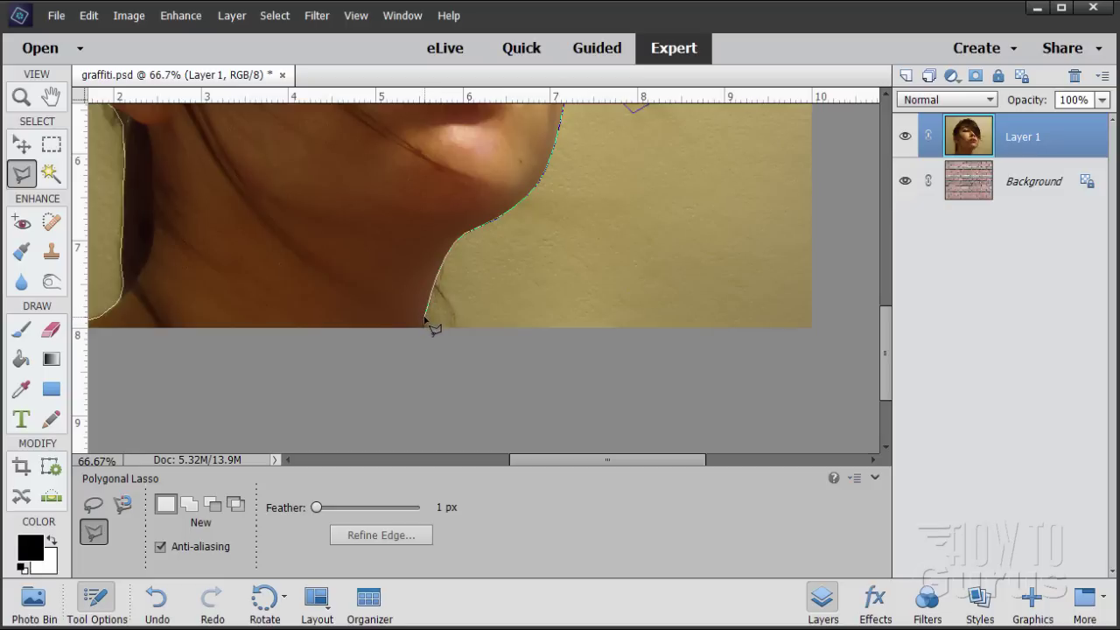
click(428, 338)
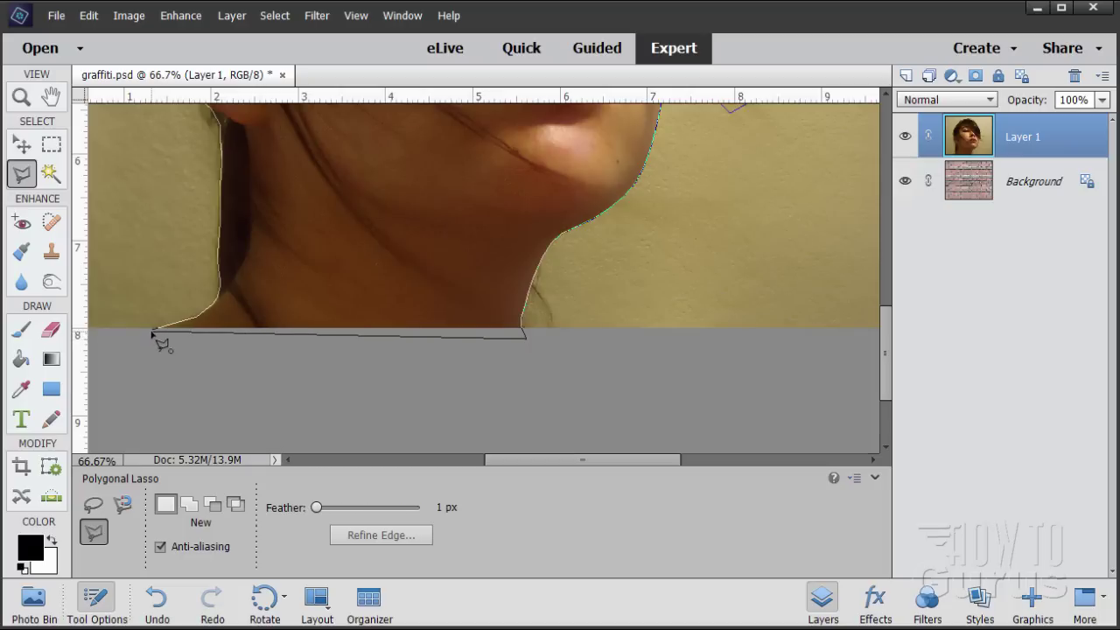
click(155, 336)
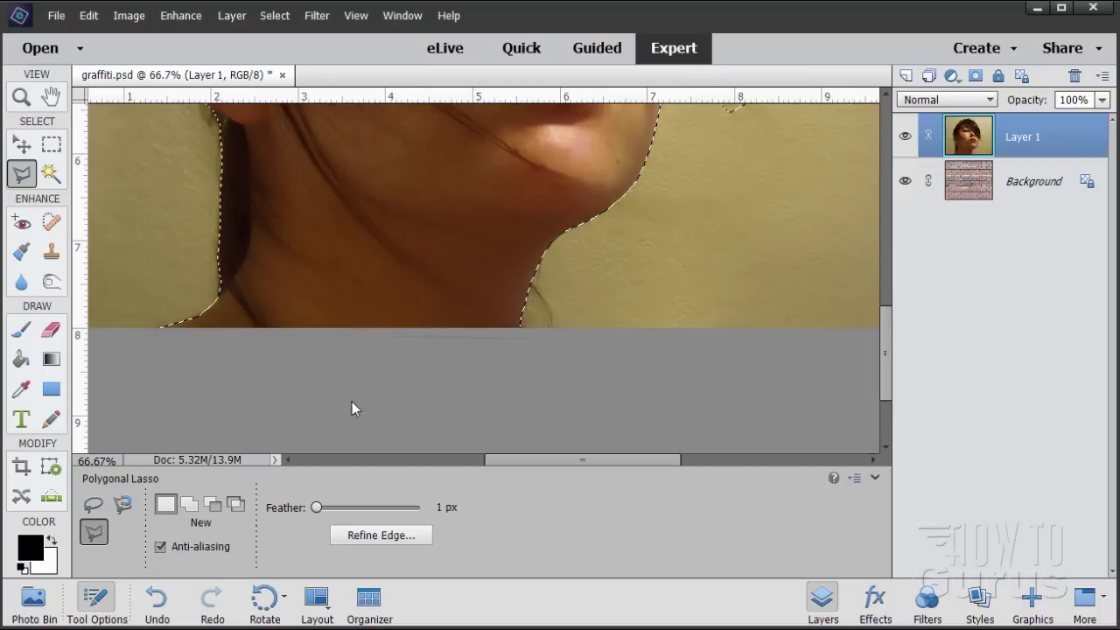
Open Refine Edge for the head selection and brush over the loose hair strands beside the cheek with the size 35 refine brush
drag(885, 367, 878, 298)
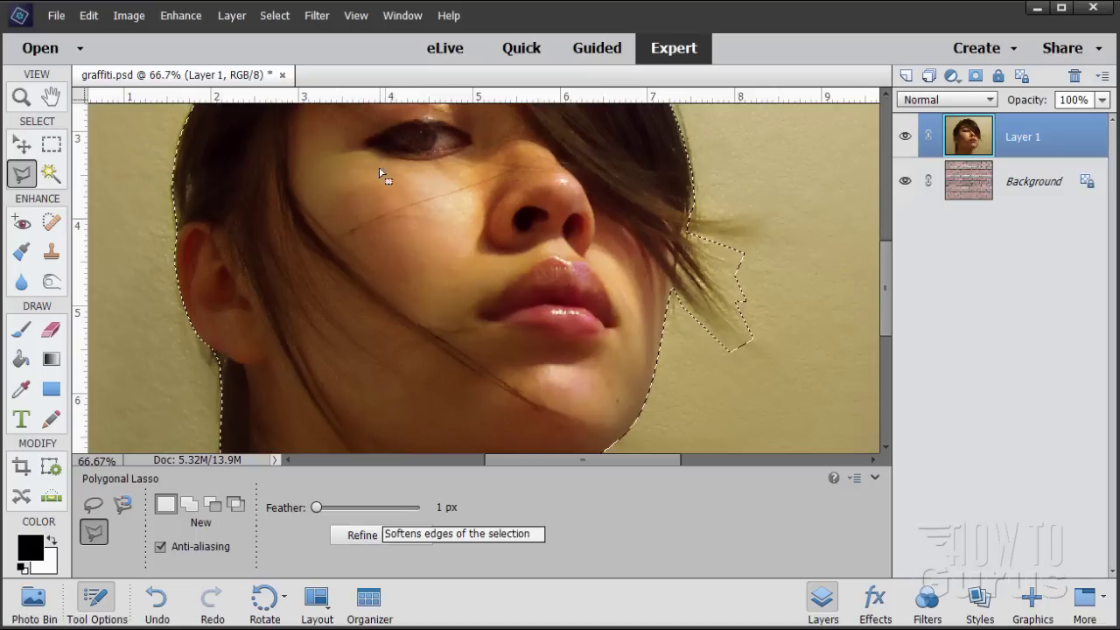
click(282, 16)
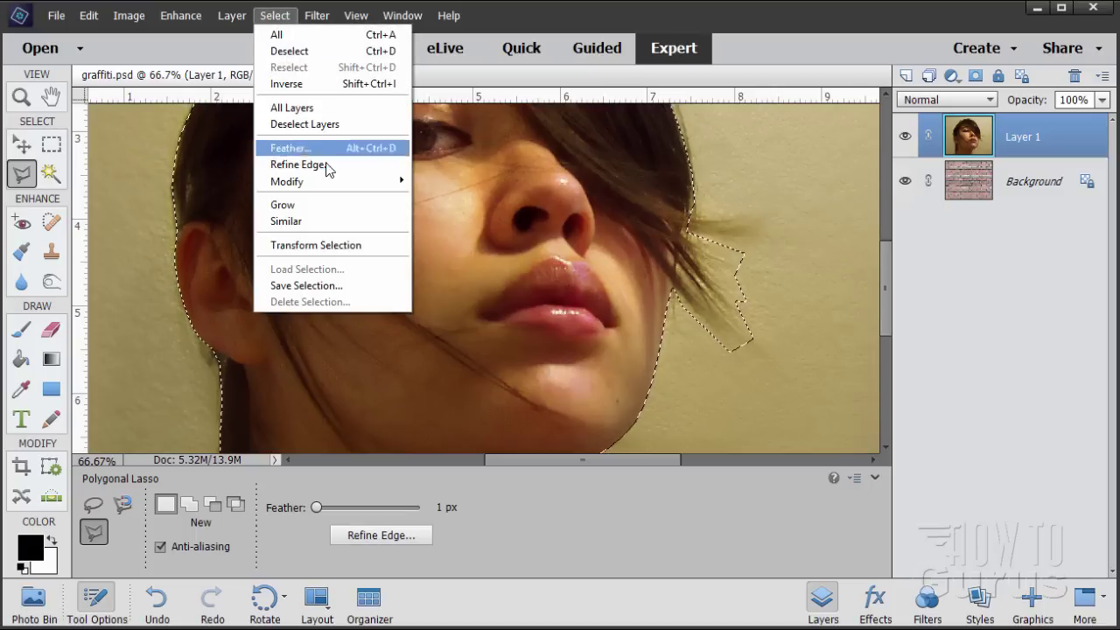
click(383, 535)
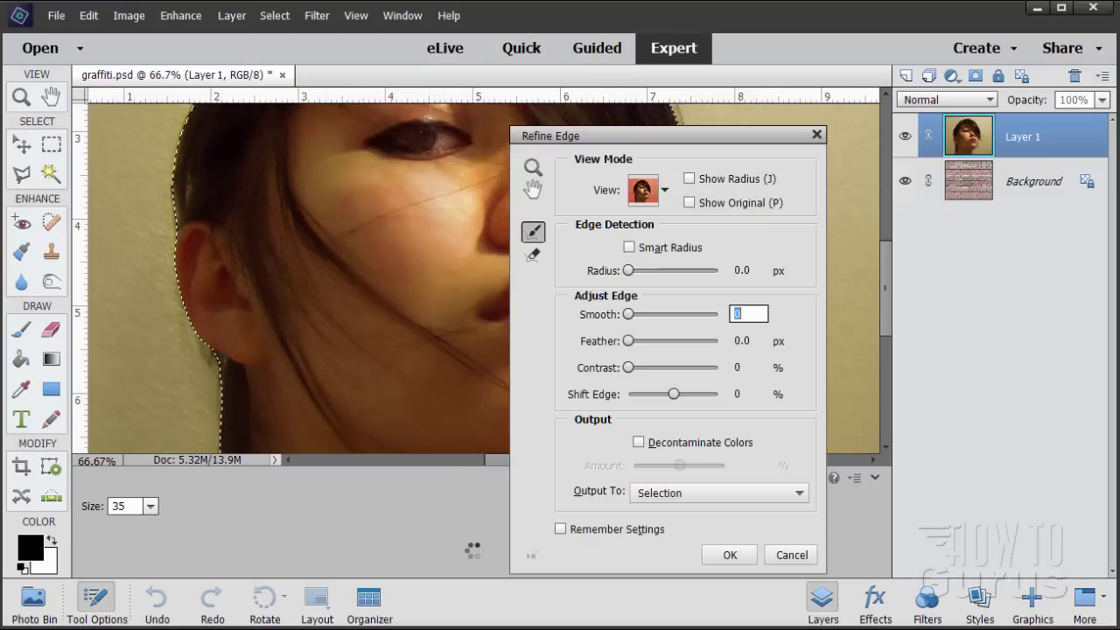
drag(641, 145, 924, 139)
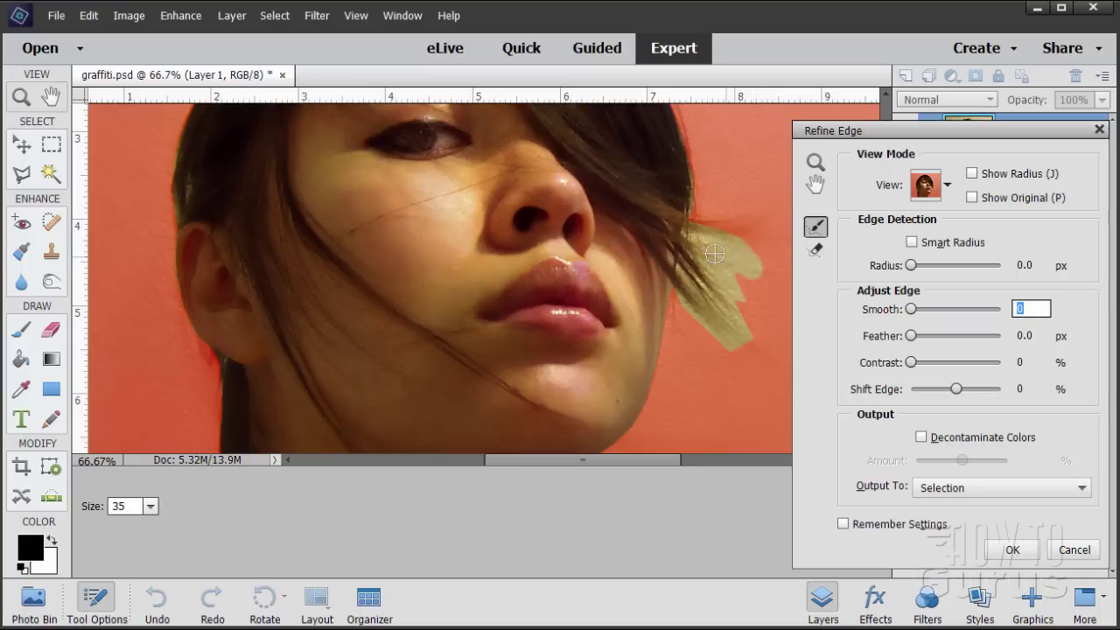
mouse_move(715, 253)
mouse_down()
mouse_move(743, 295)
mouse_move(723, 280)
mouse_move(747, 329)
mouse_move(734, 346)
mouse_move(722, 348)
mouse_move(681, 291)
mouse_up()
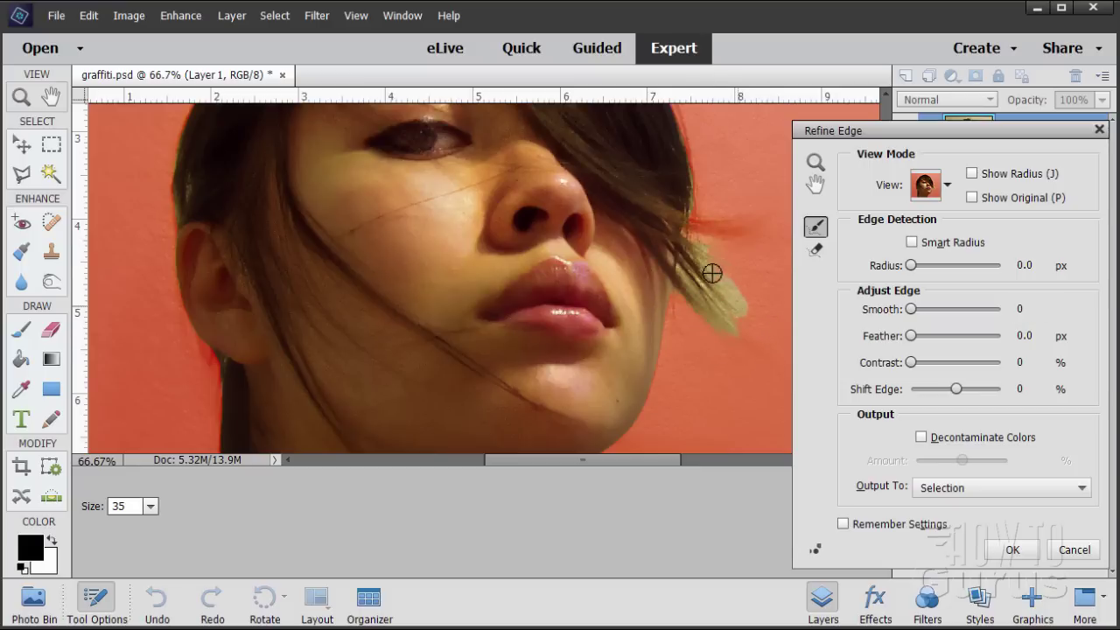
mouse_move(719, 269)
mouse_down()
mouse_move(700, 242)
mouse_move(696, 175)
mouse_move(698, 217)
mouse_up()
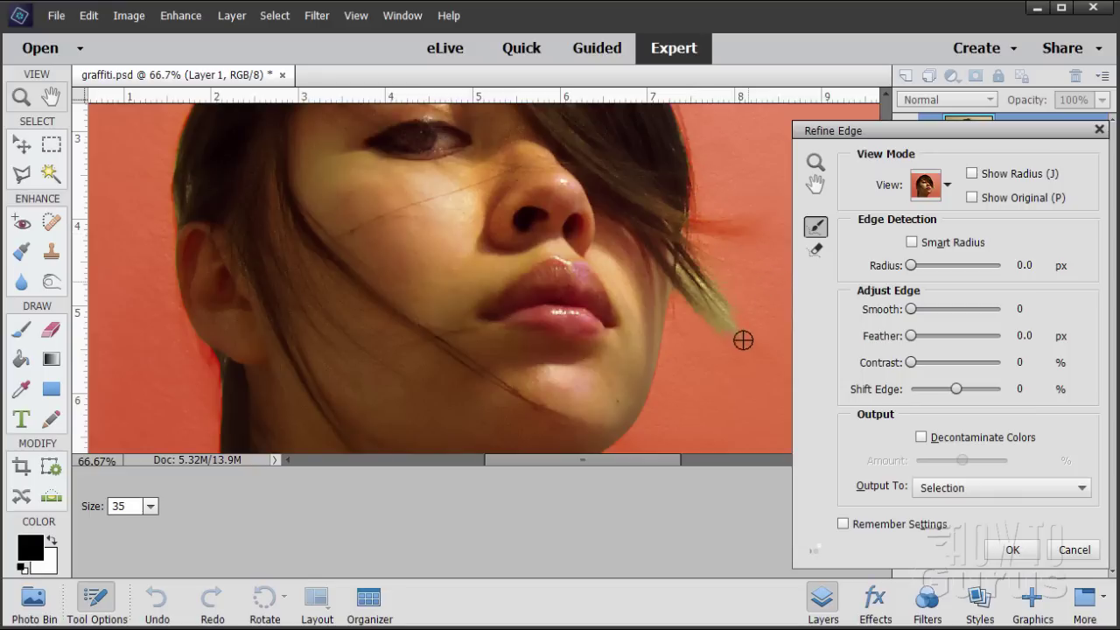
drag(741, 338, 705, 289)
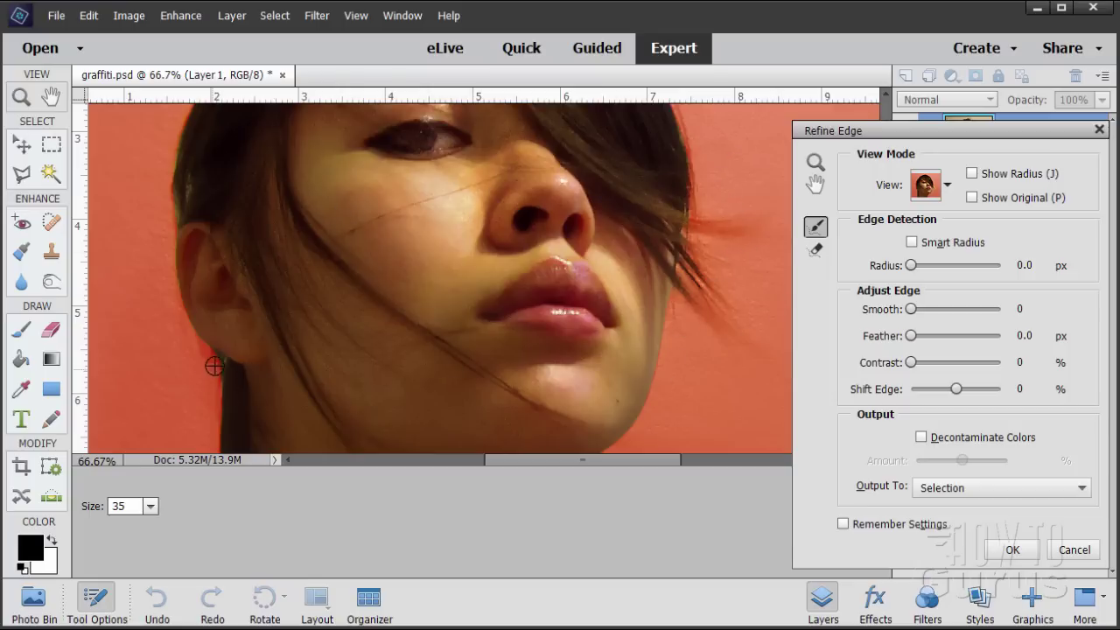
Refine the edge just below the ear, erase refinements along the hair above the ear and at the neck, and accept the selection
drag(215, 361, 215, 371)
click(816, 251)
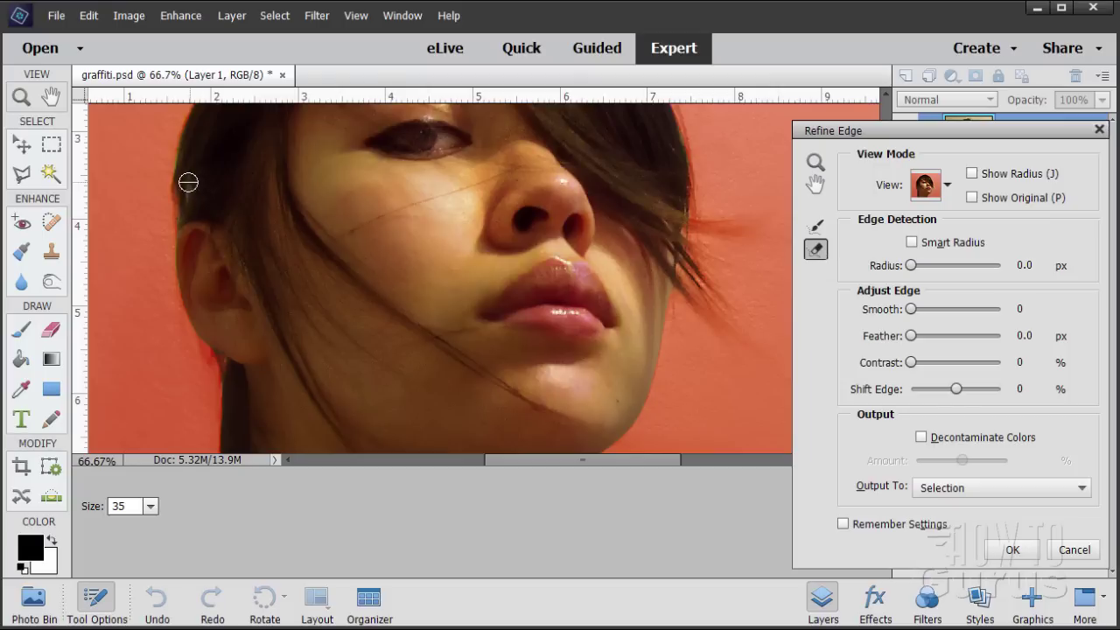
drag(186, 184, 194, 220)
drag(231, 365, 240, 387)
click(1010, 549)
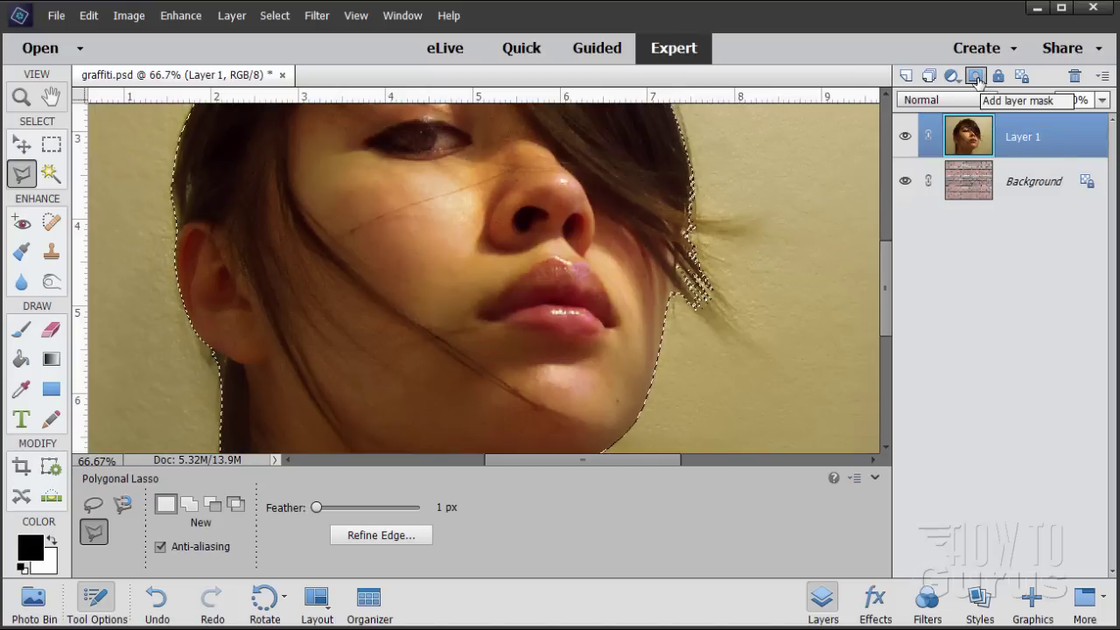
Add a layer mask to the portrait layer from the refined head selection
click(978, 78)
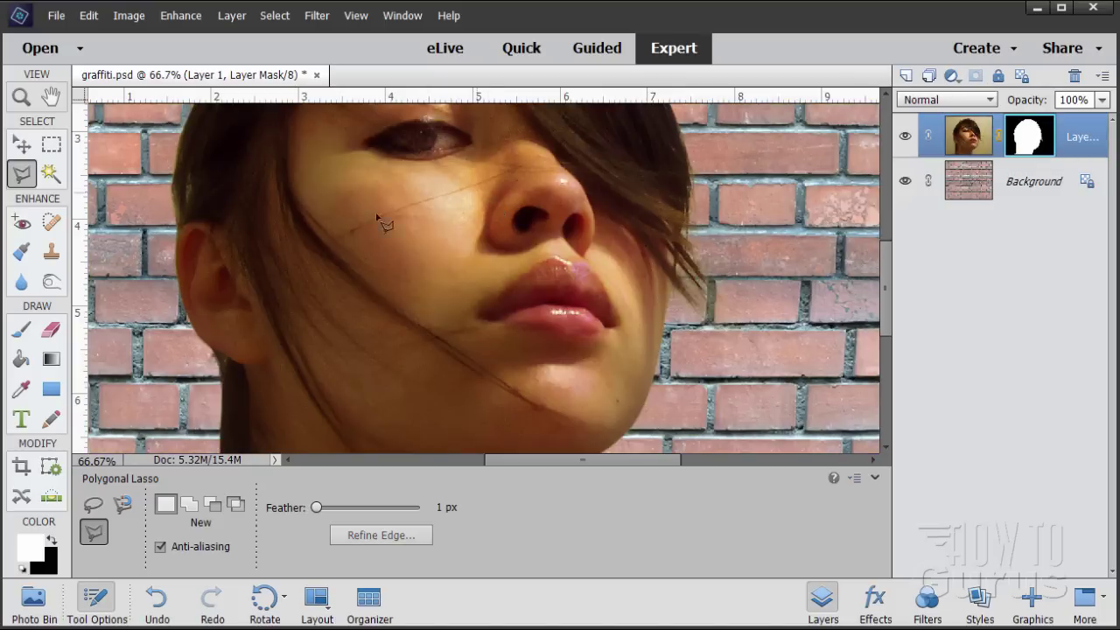
click(357, 15)
click(361, 91)
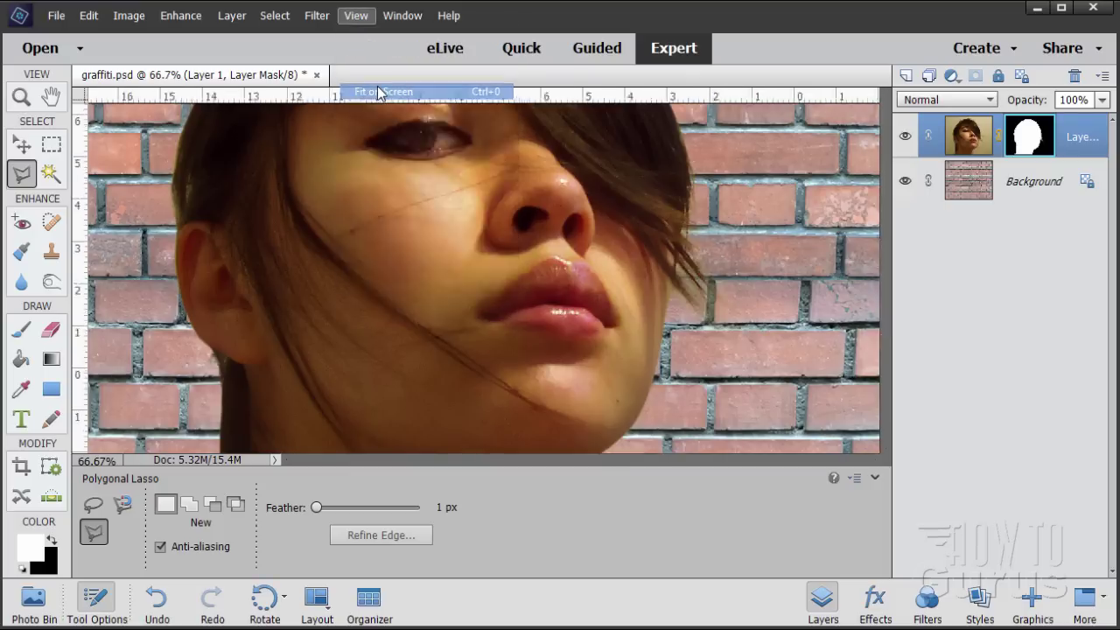
Apply the artistic Dry Brush filter to the portrait layer's image with brush size 10, brush detail 5 and texture 3
click(23, 146)
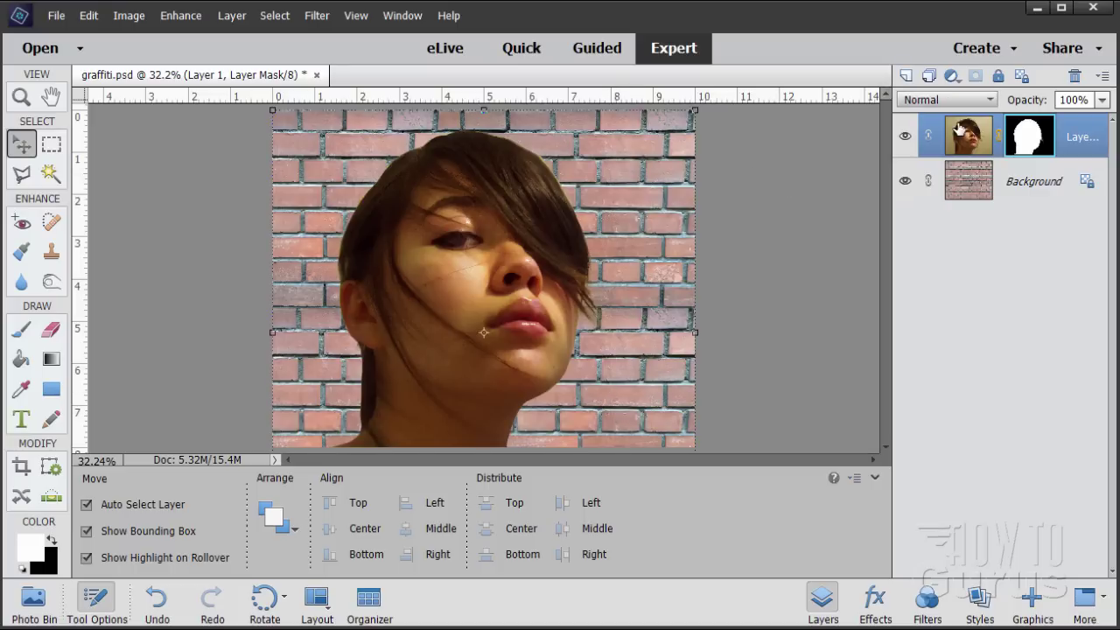
click(984, 129)
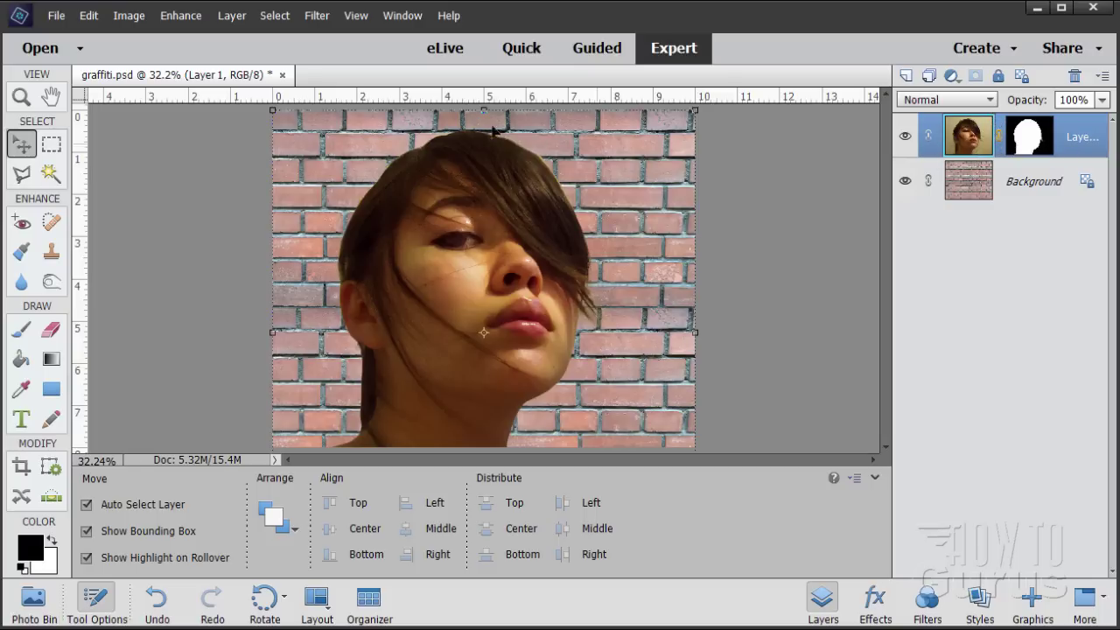
click(317, 16)
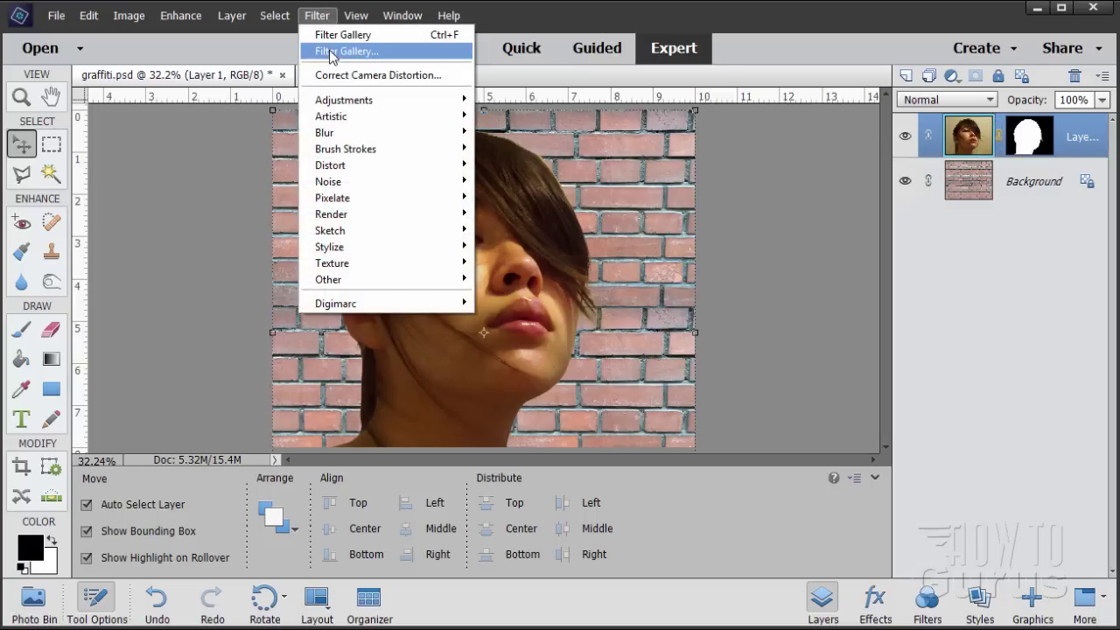
click(331, 53)
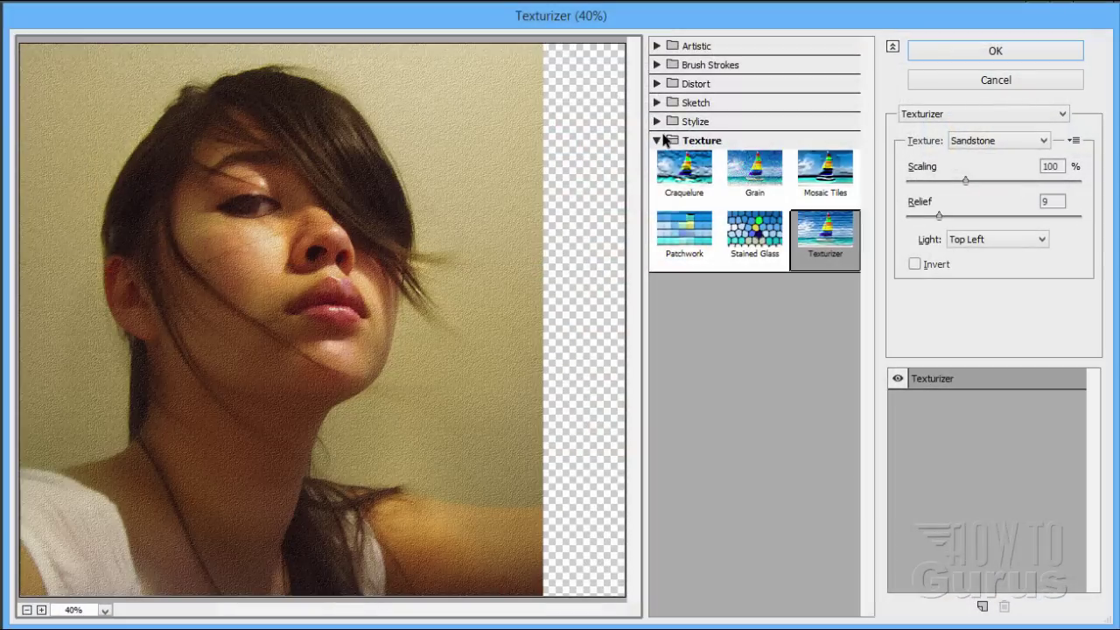
click(658, 140)
click(657, 46)
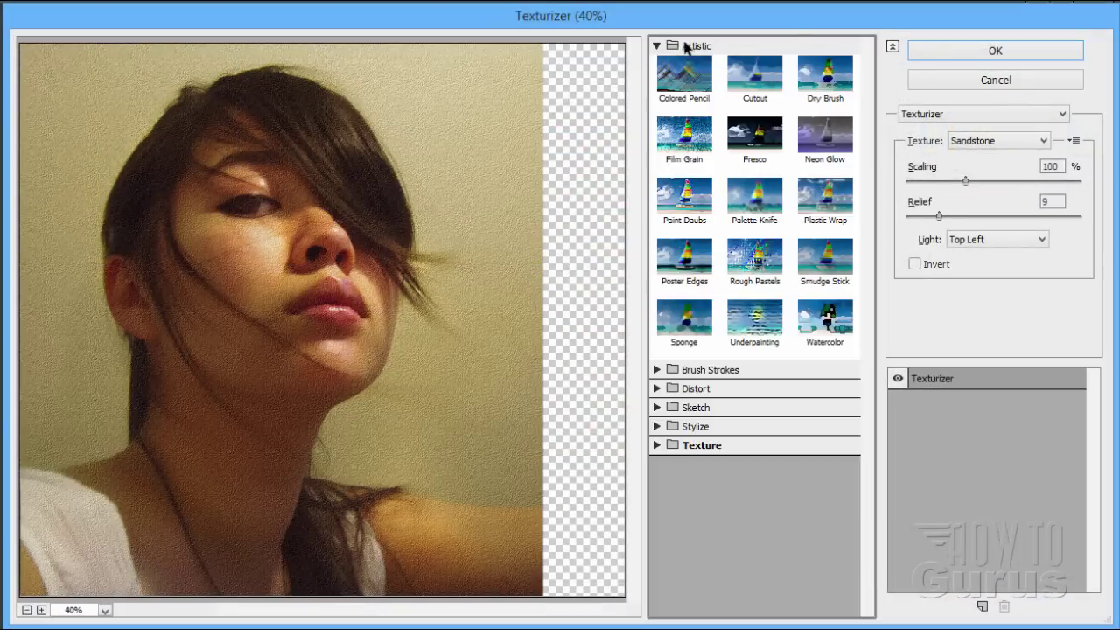
click(830, 88)
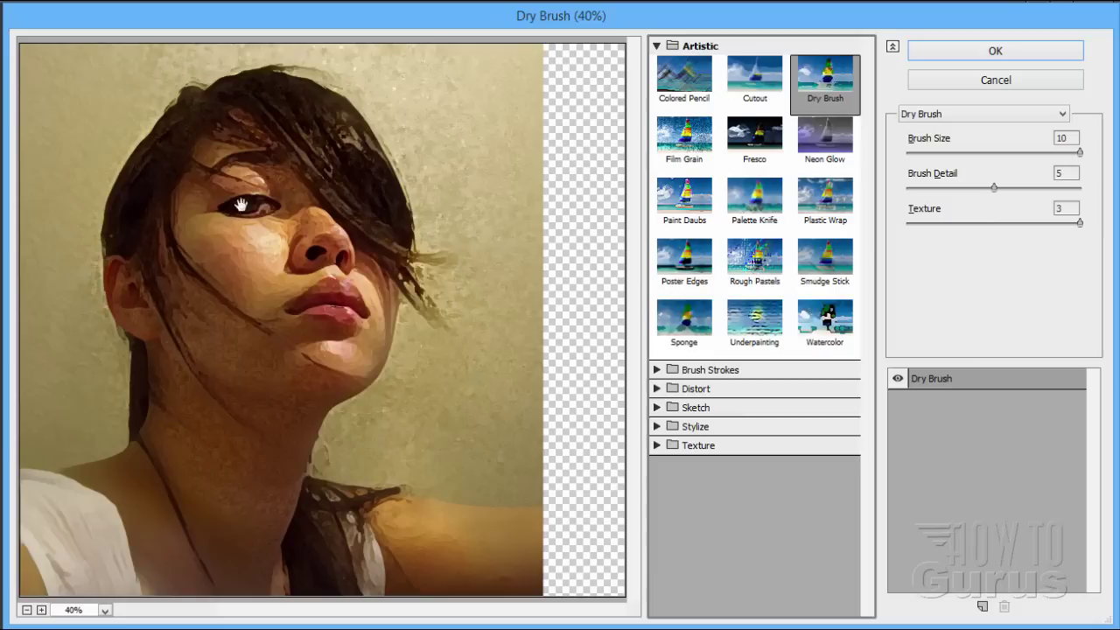
click(996, 52)
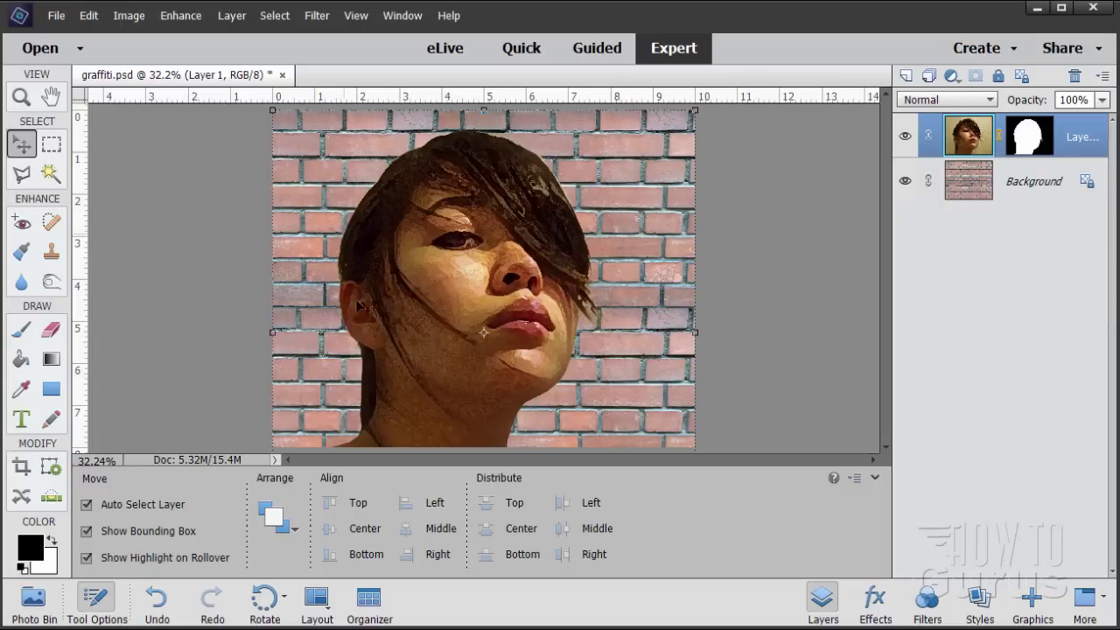
Set the portrait layer's blend mode to Darken and add a Levels adjustment layer above it with the default name
click(930, 101)
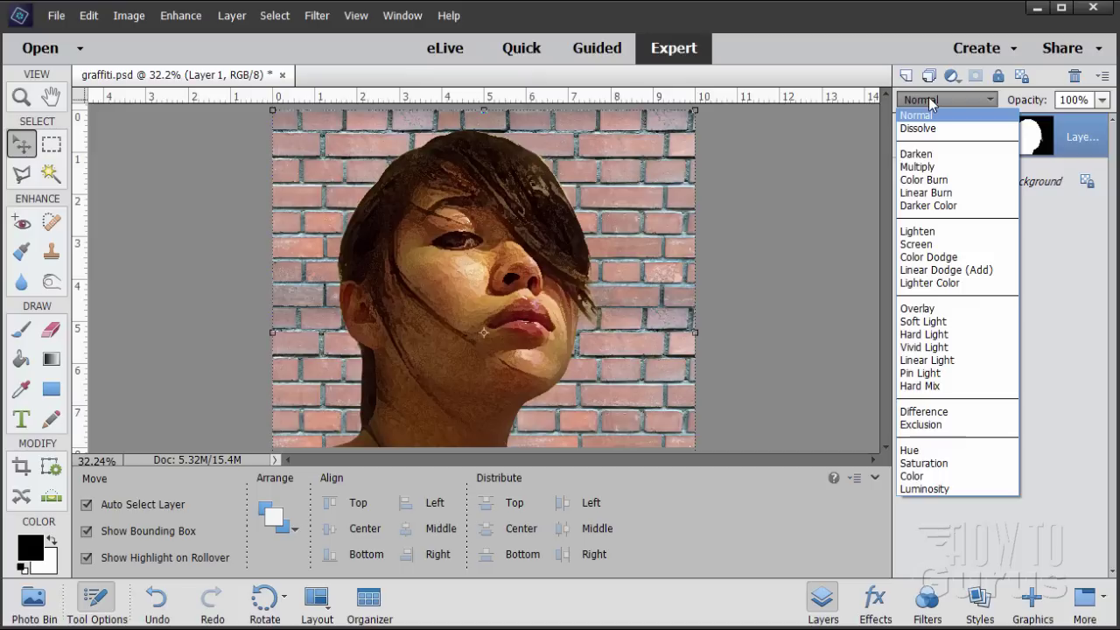
click(923, 154)
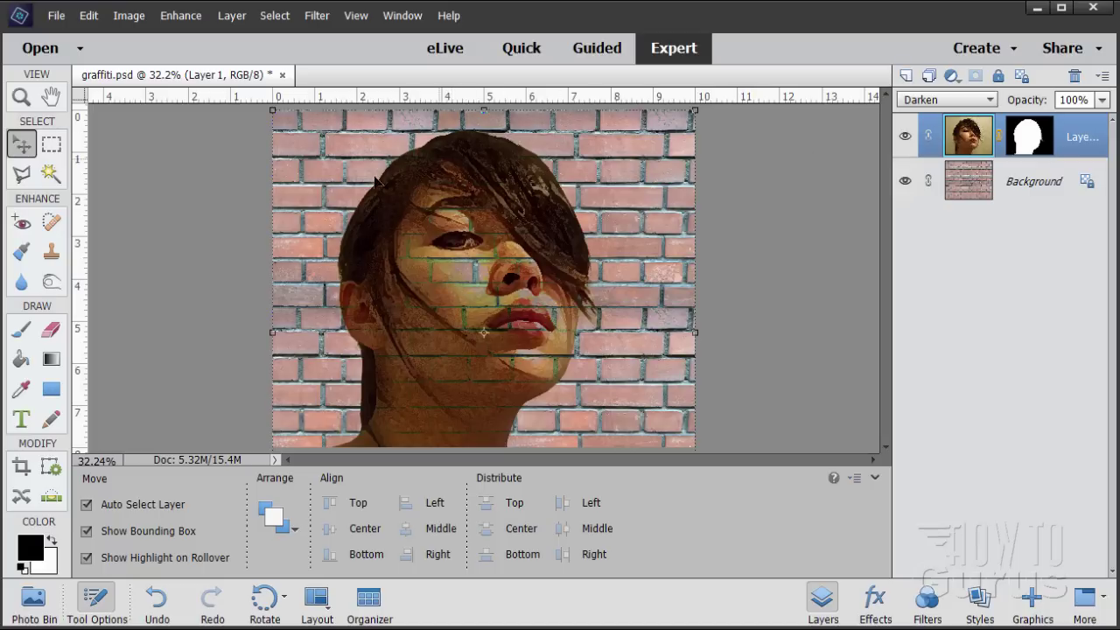
click(224, 19)
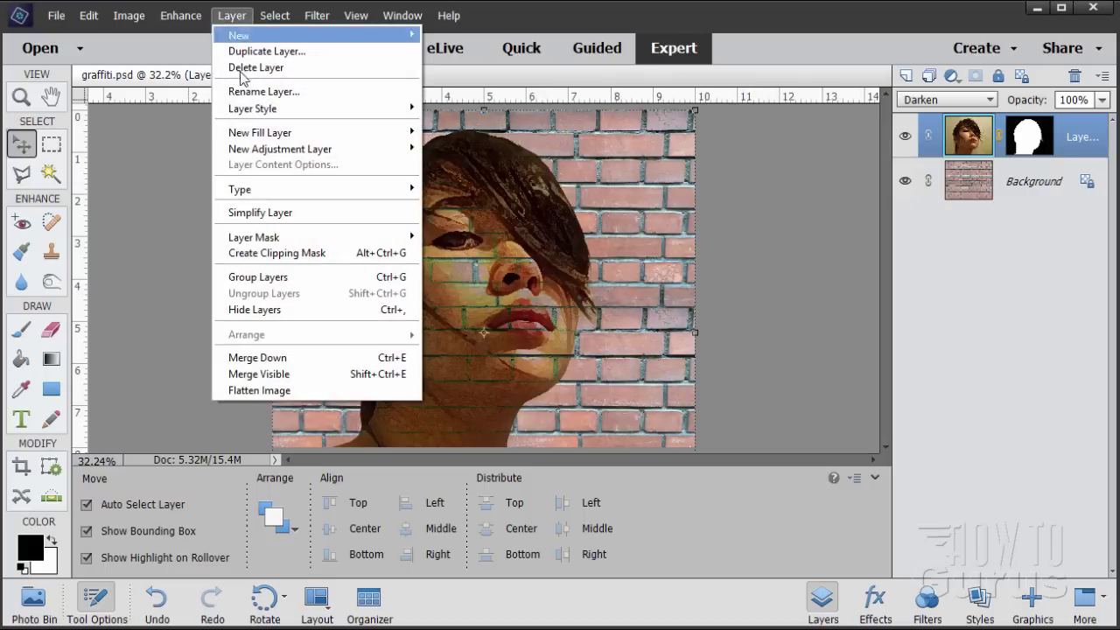
mouse_move(270, 153)
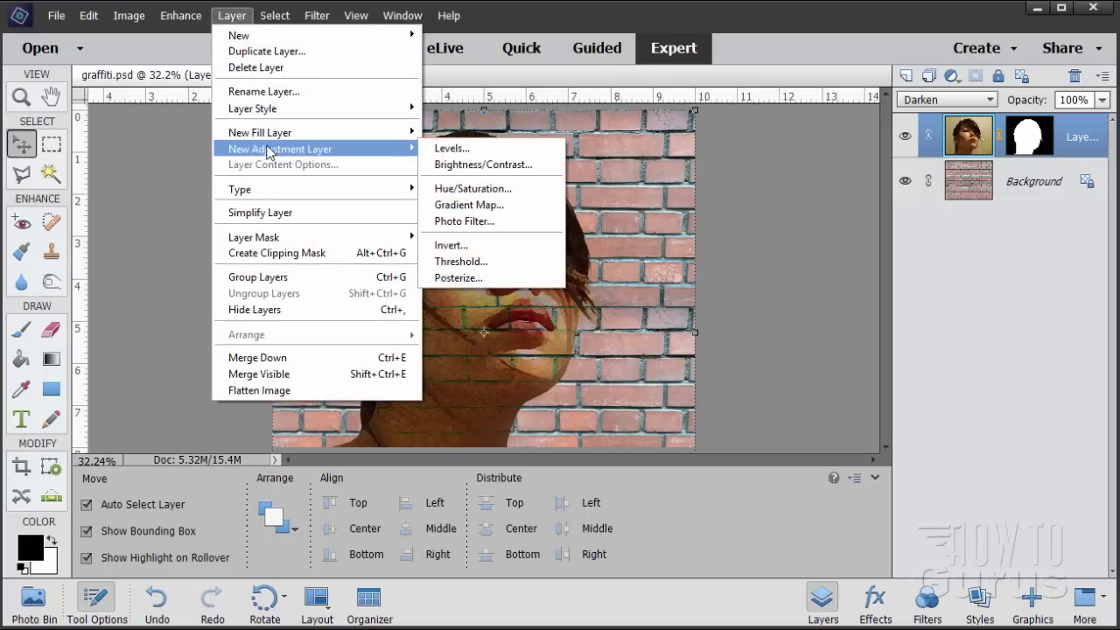
click(451, 152)
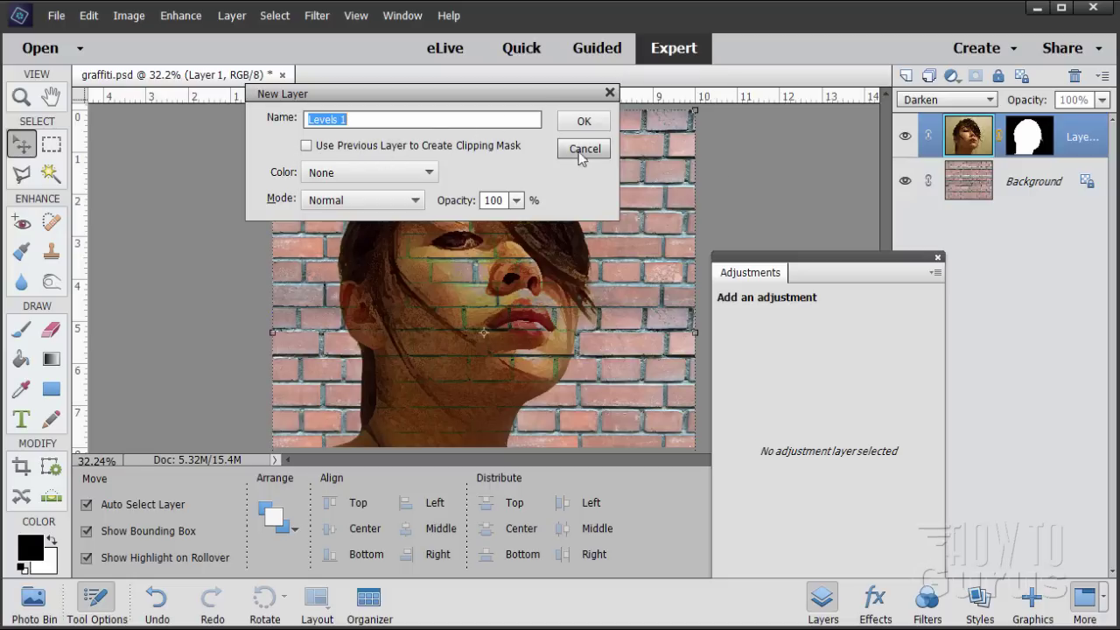
click(581, 121)
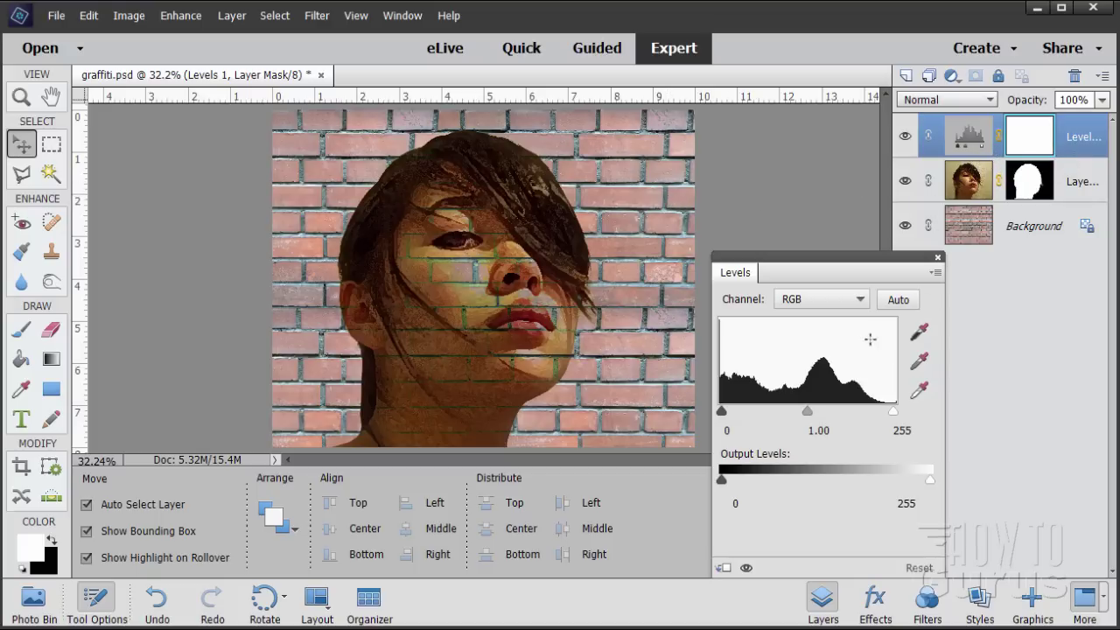
Set the RGB input levels to black 48, midtone 1.28 and white 218, and close the Levels adjustment
drag(722, 413, 748, 415)
click(731, 430)
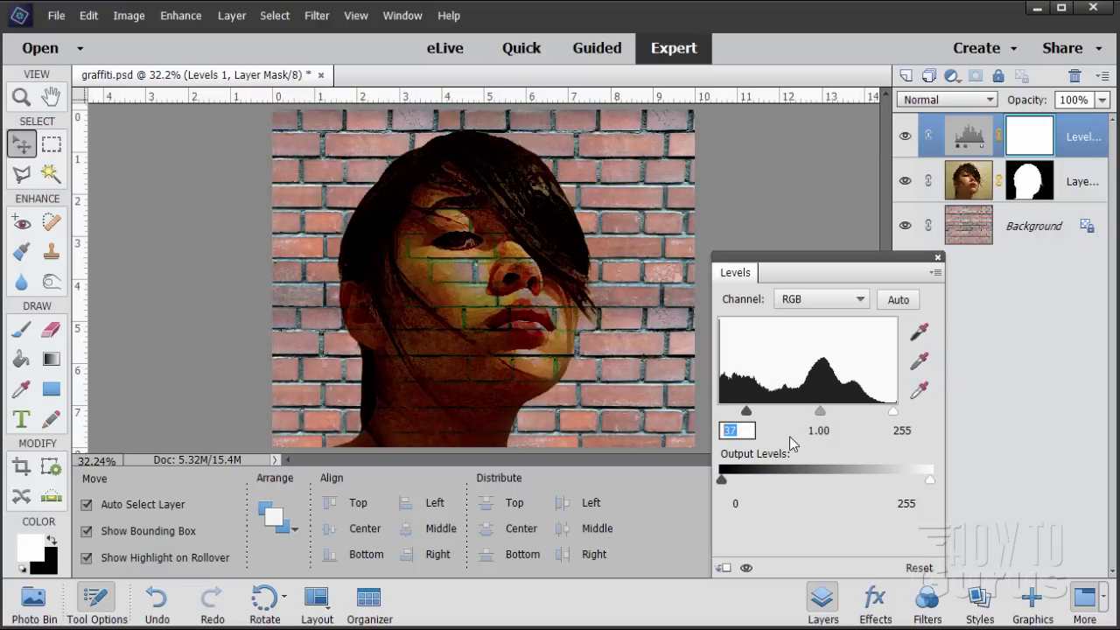
text(48)
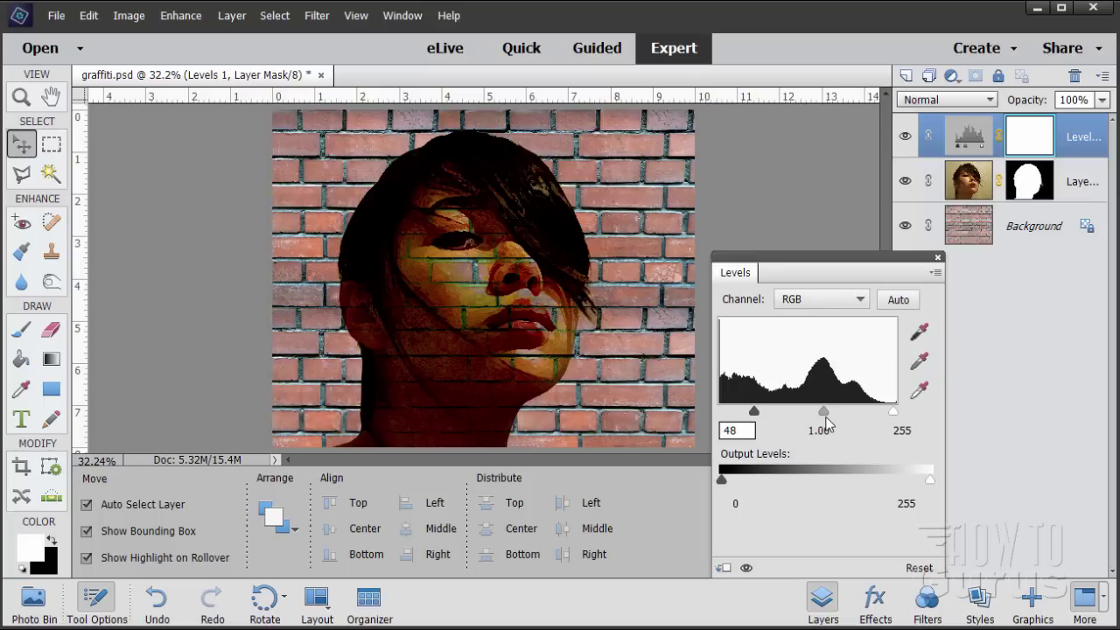
drag(824, 412, 807, 414)
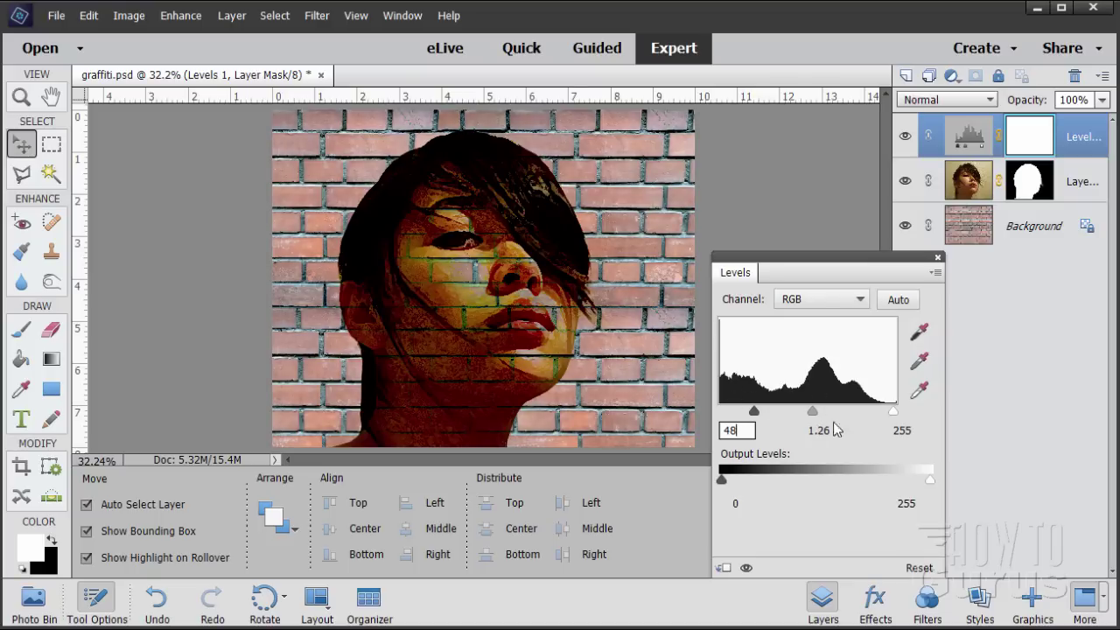
key(Tab)
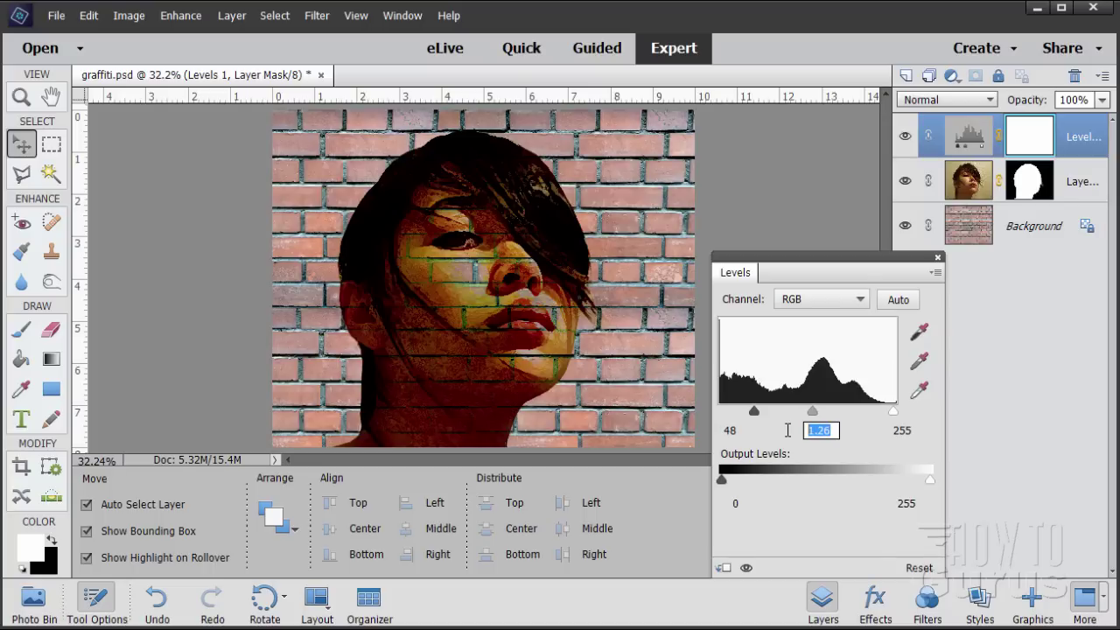
text(1.289)
drag(891, 414, 875, 415)
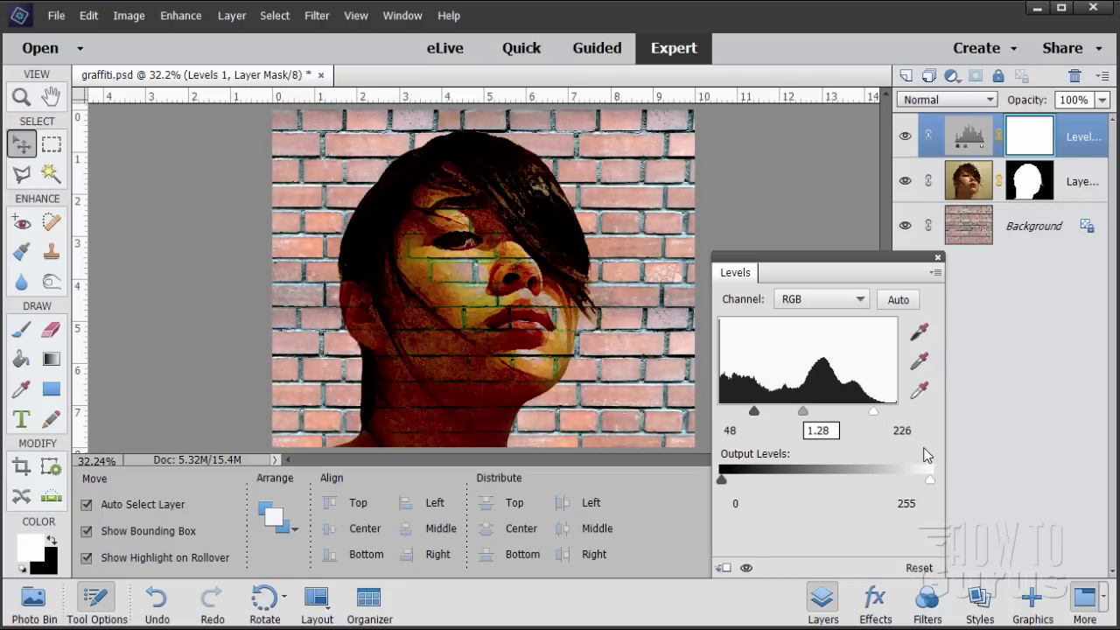
key(Tab)
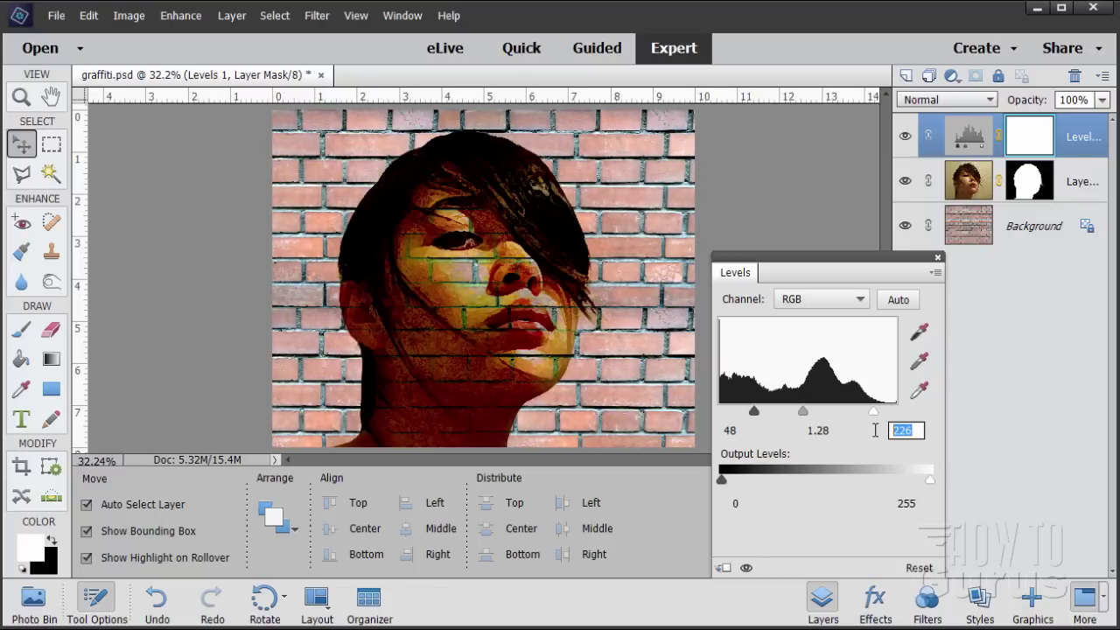
text(218)
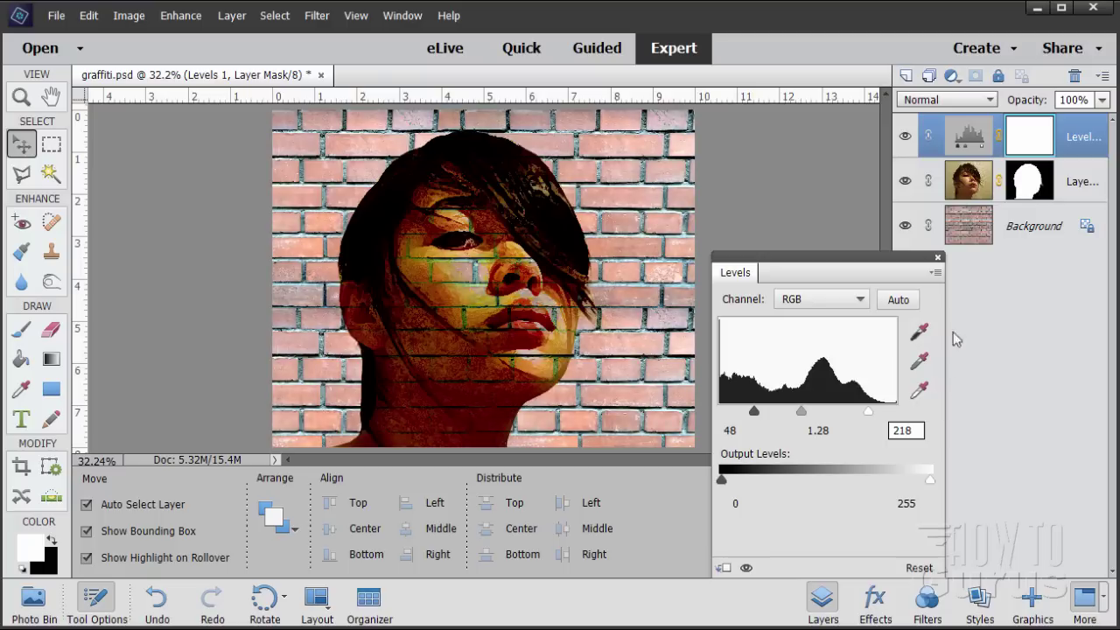
click(938, 257)
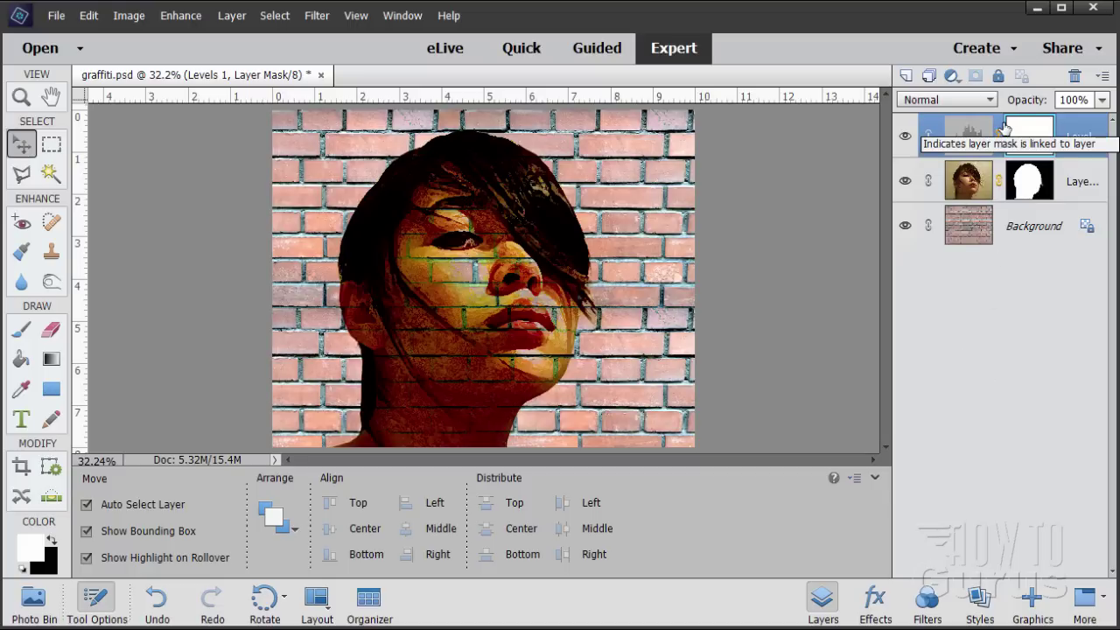
Duplicate the masked portrait layer and set the copy's blend mode to Screen, comparing the image with and without it
click(969, 184)
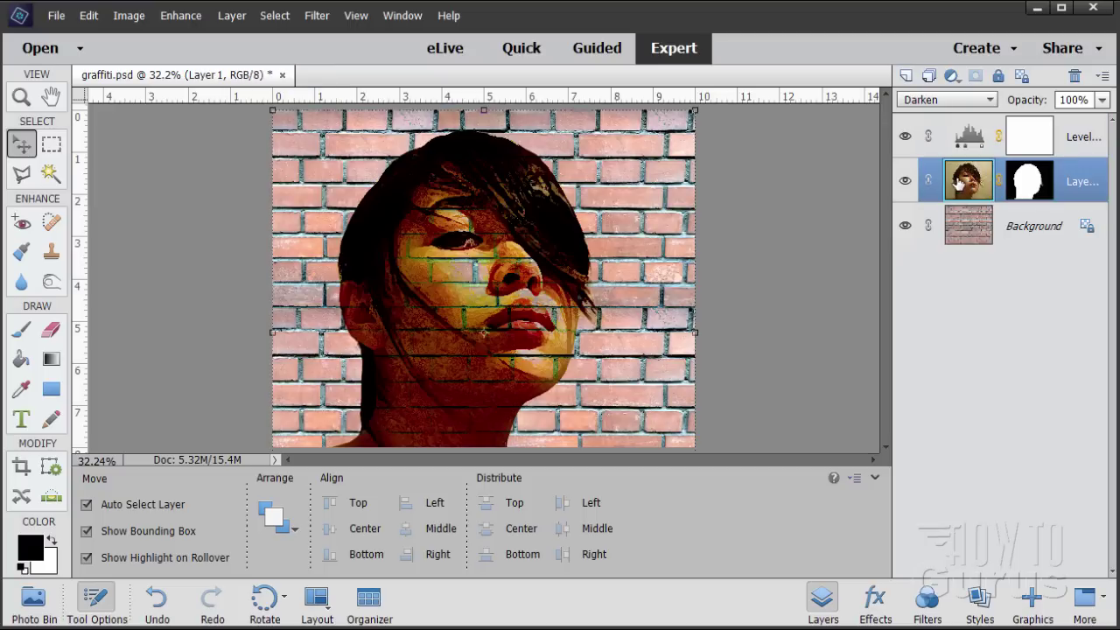
drag(960, 184, 905, 76)
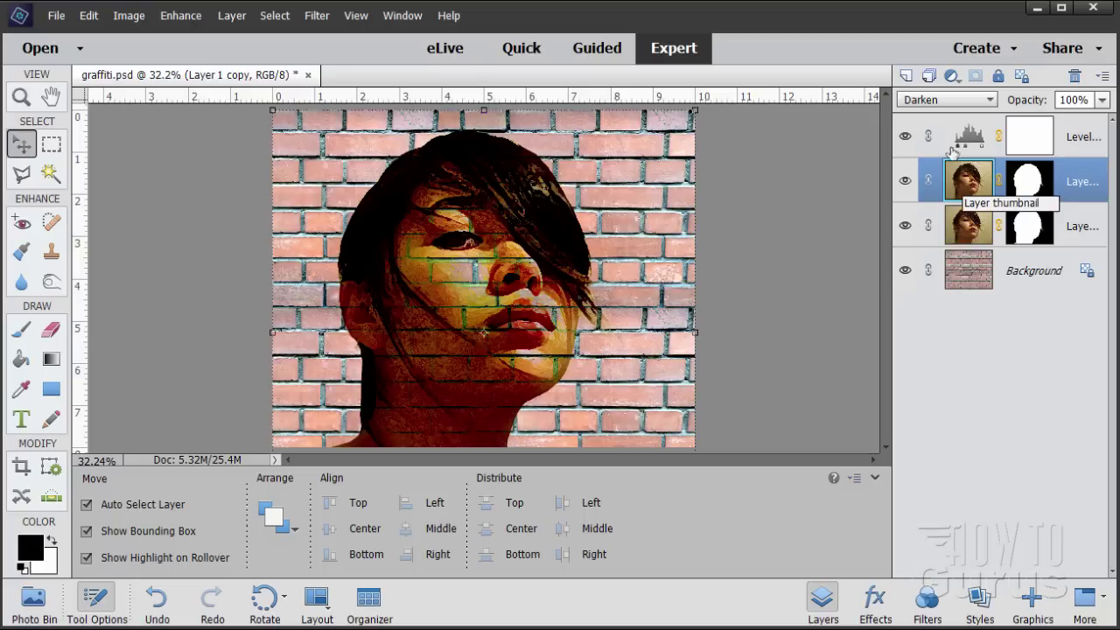
click(938, 101)
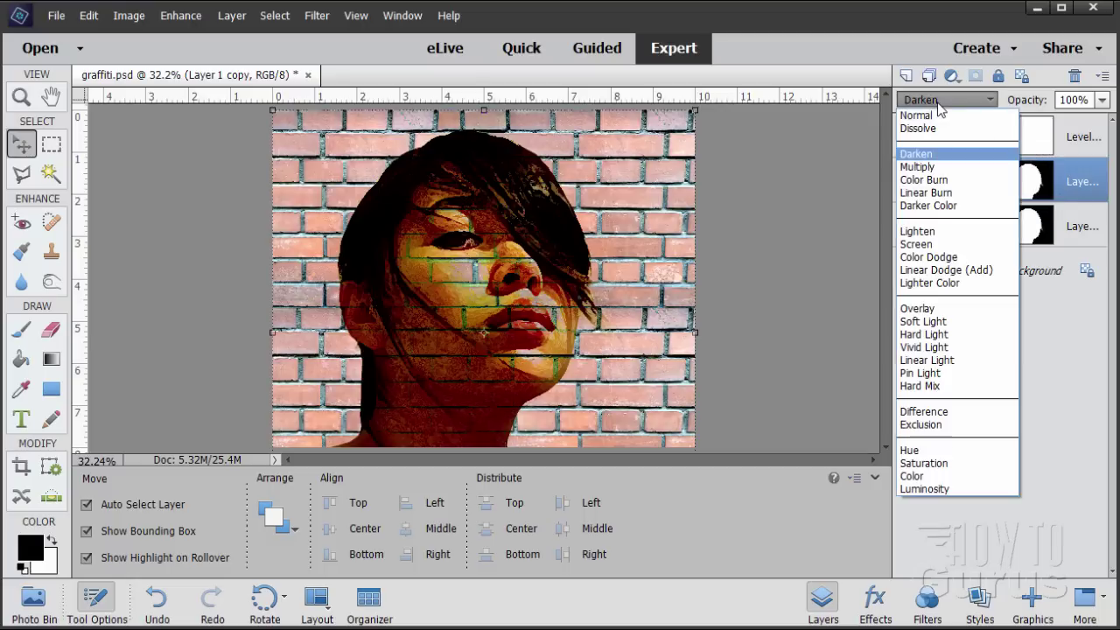
click(950, 246)
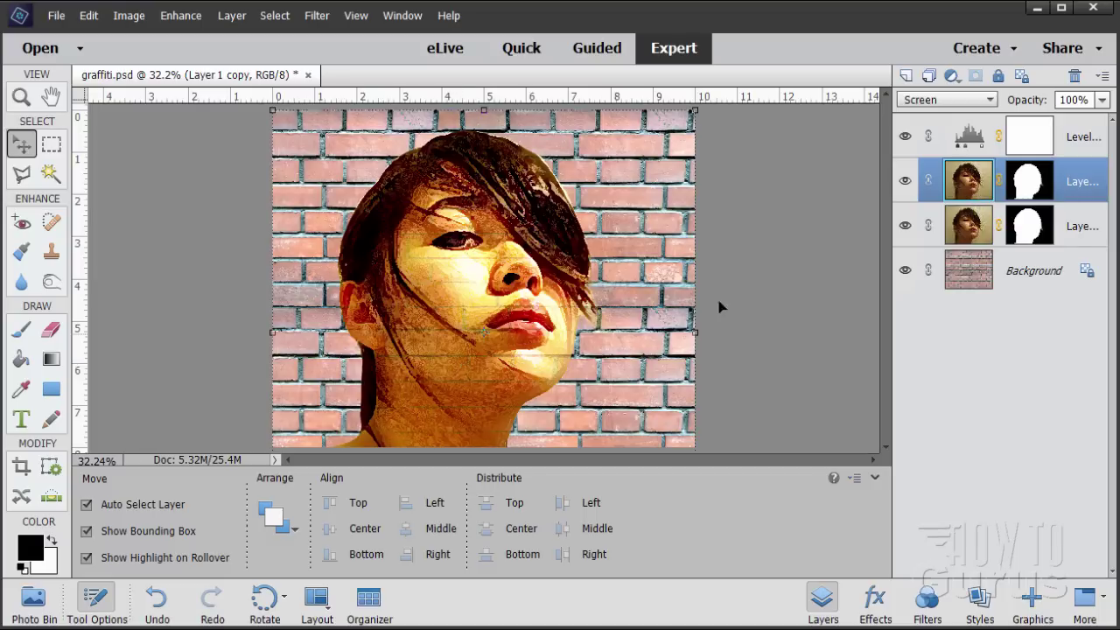
click(906, 182)
click(906, 181)
click(906, 181)
click(906, 181)
Add a Hue/Saturation adjustment layer with the default name, clipped to the Screen portrait copy
click(228, 18)
mouse_move(289, 148)
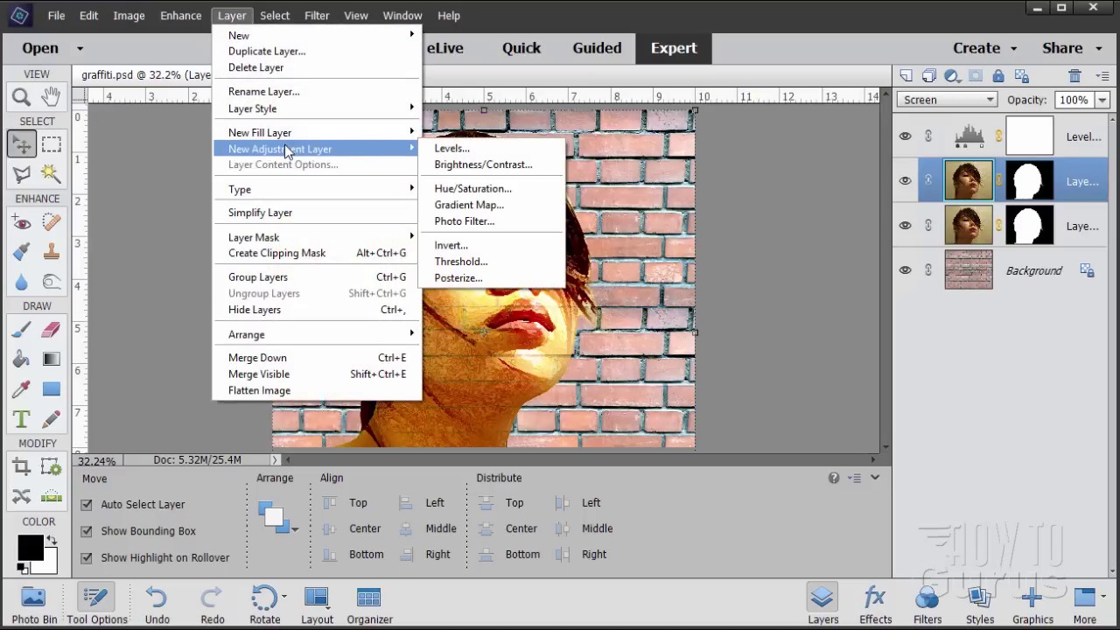
click(472, 188)
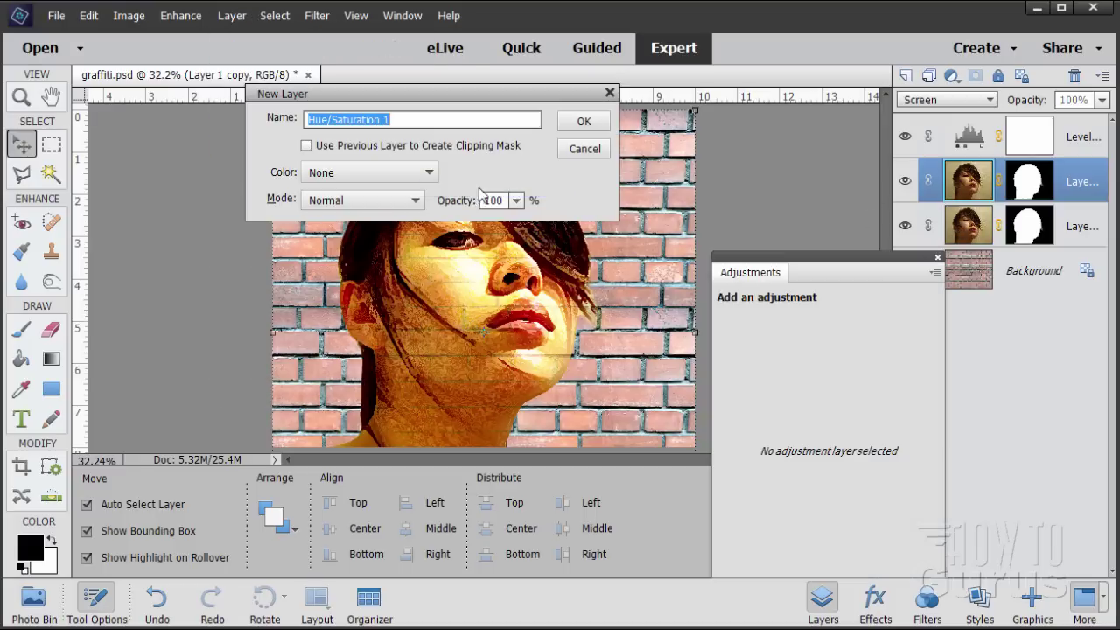
click(310, 146)
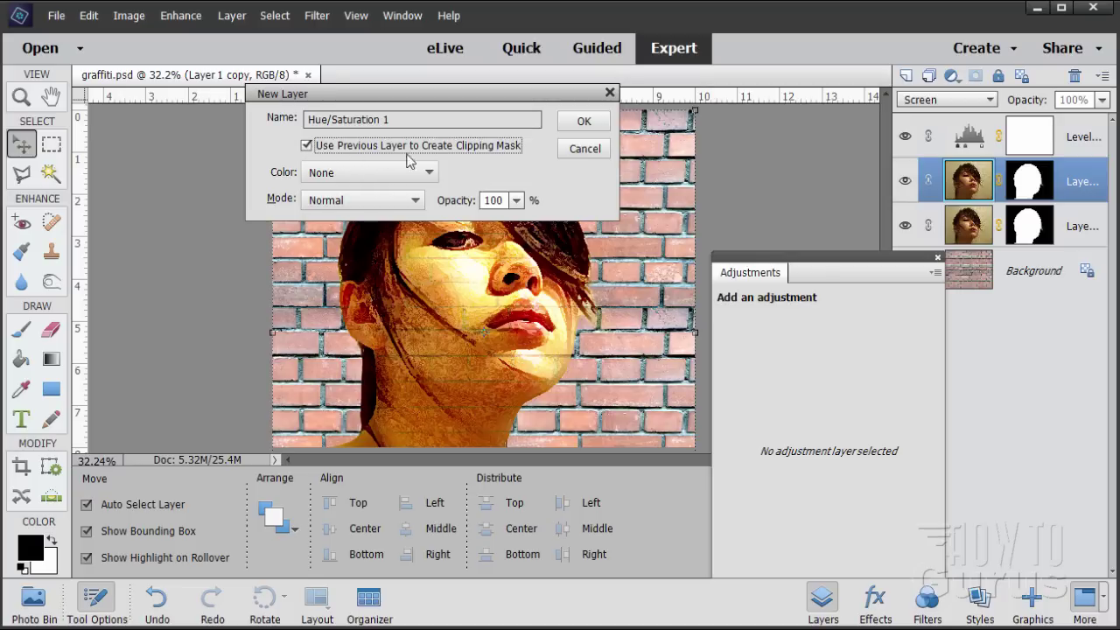
click(583, 121)
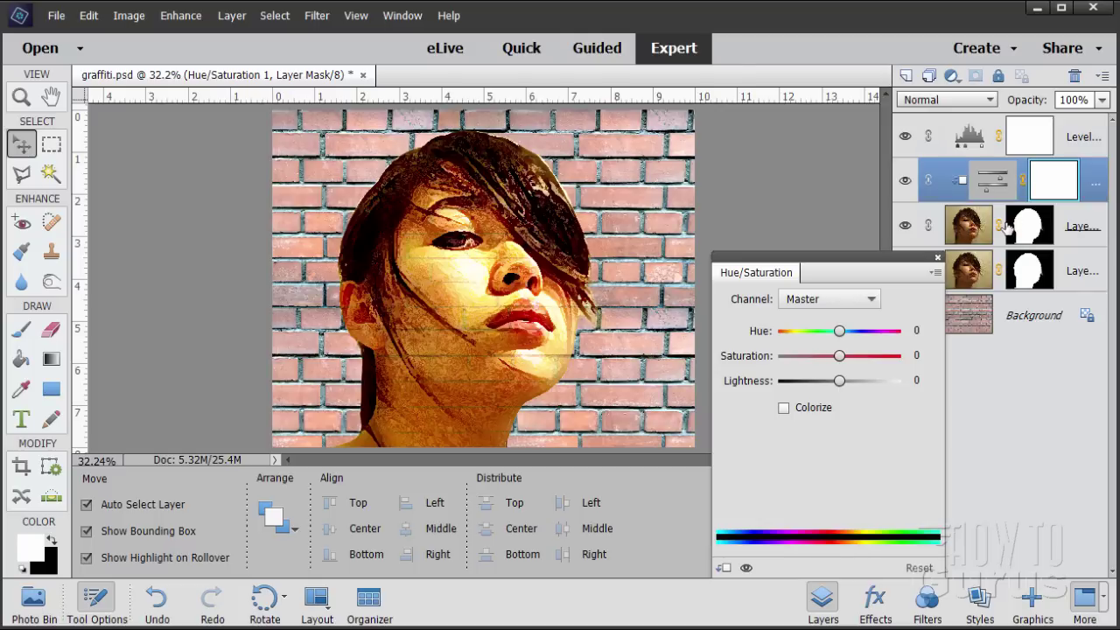
Reduce the saturation of the Yellows channel in the clipped Hue/Saturation layer and close the adjustment
click(862, 300)
click(801, 344)
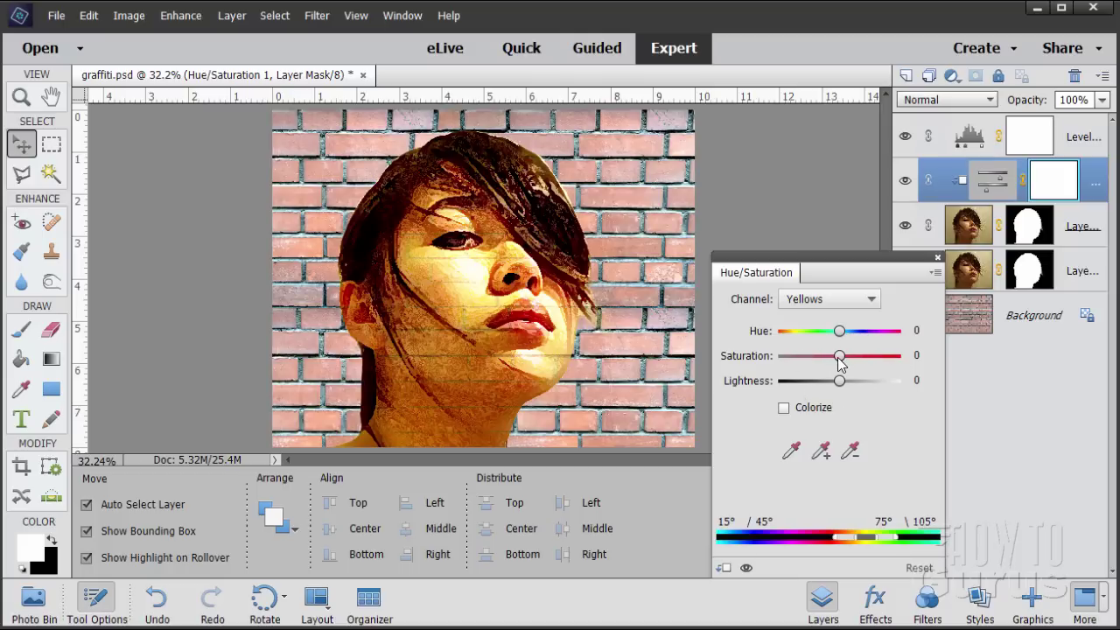
drag(839, 360, 792, 358)
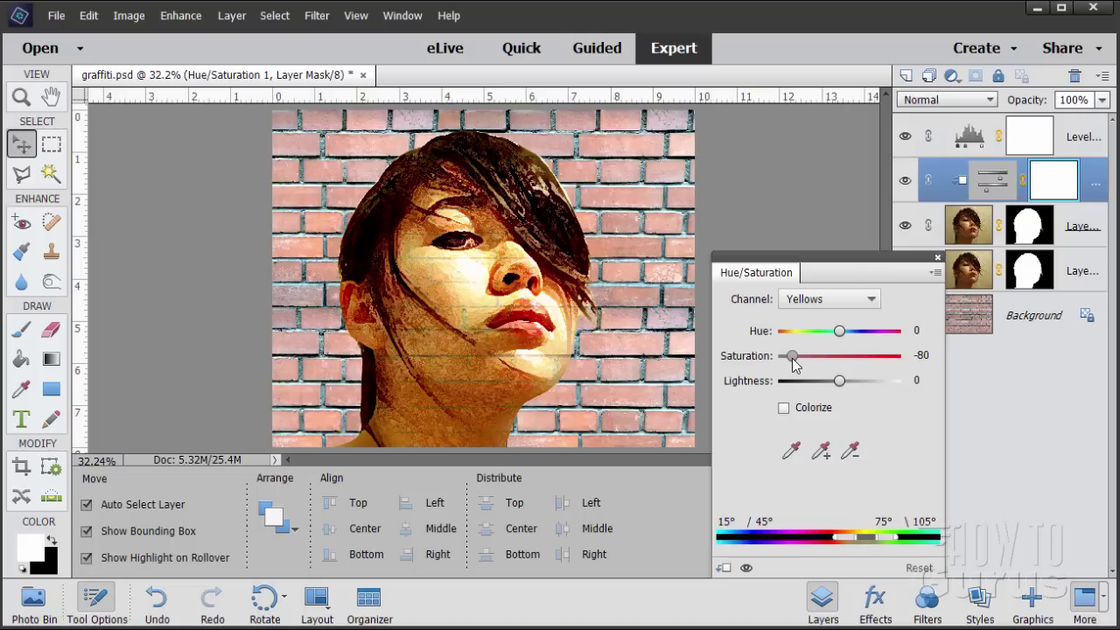
click(931, 355)
double_click(932, 355)
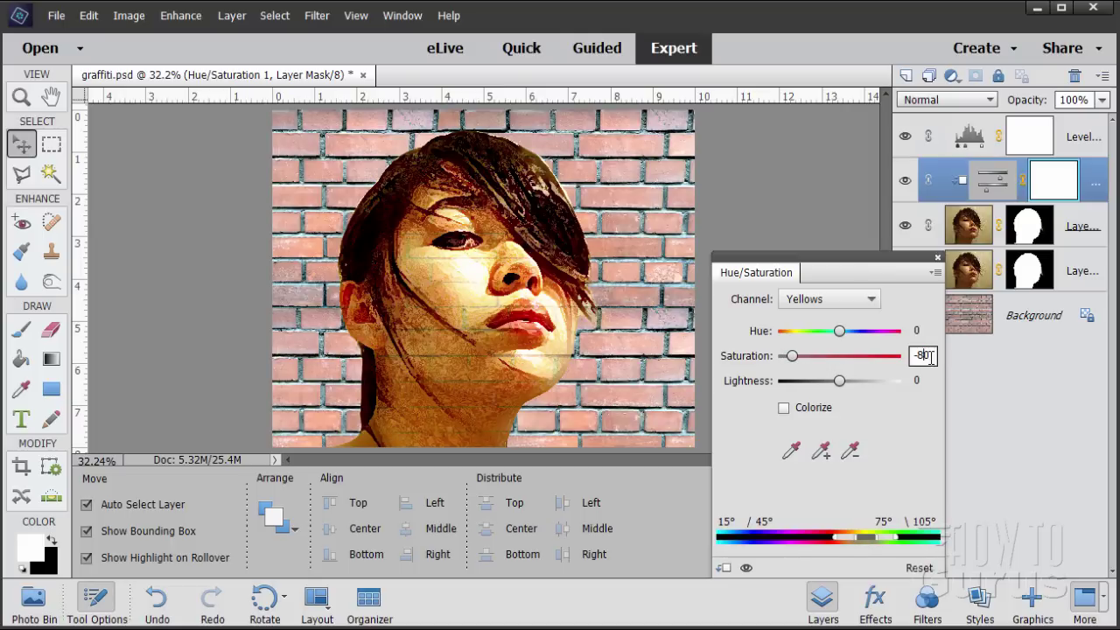
key(BackSpace)
text(4)
click(938, 257)
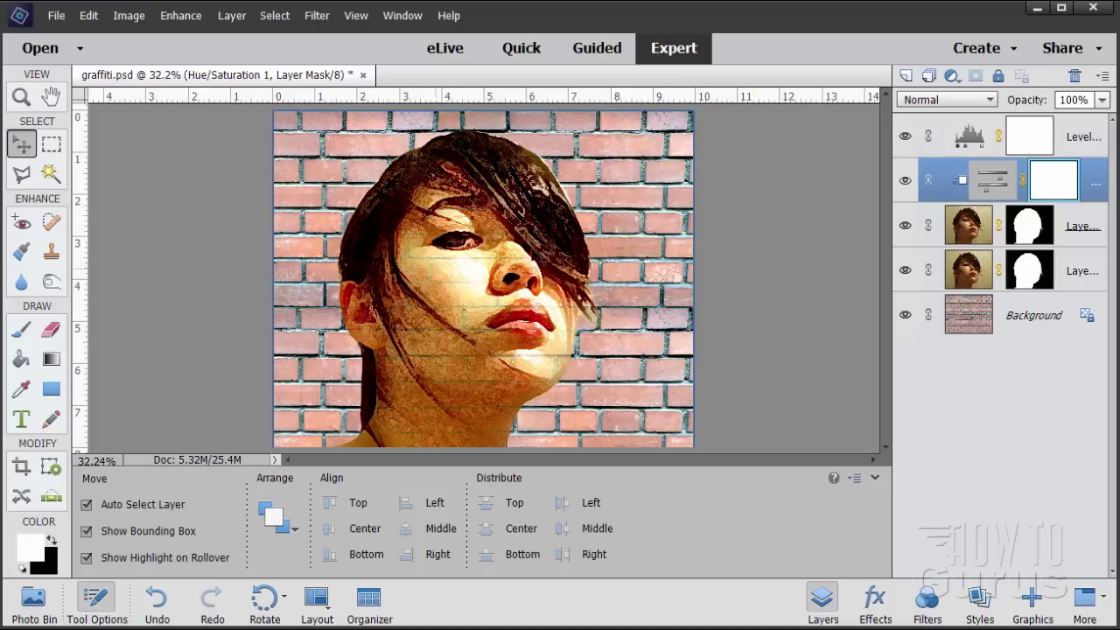
Duplicate the Screen portrait layer and place the new copy directly above the Hue/Saturation layer
click(969, 228)
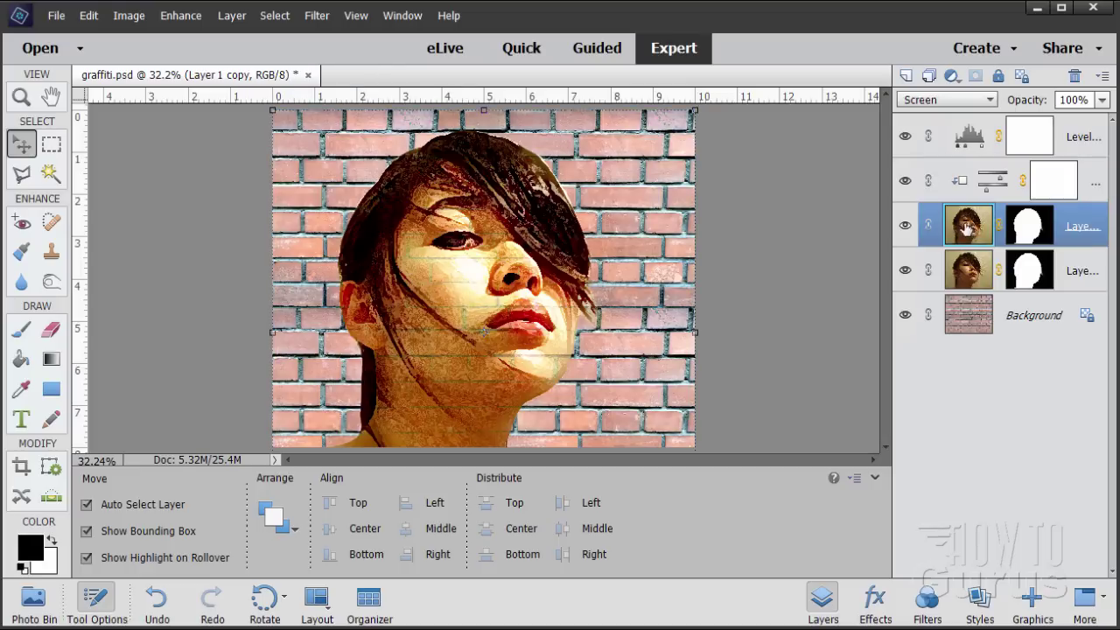
drag(967, 232, 906, 77)
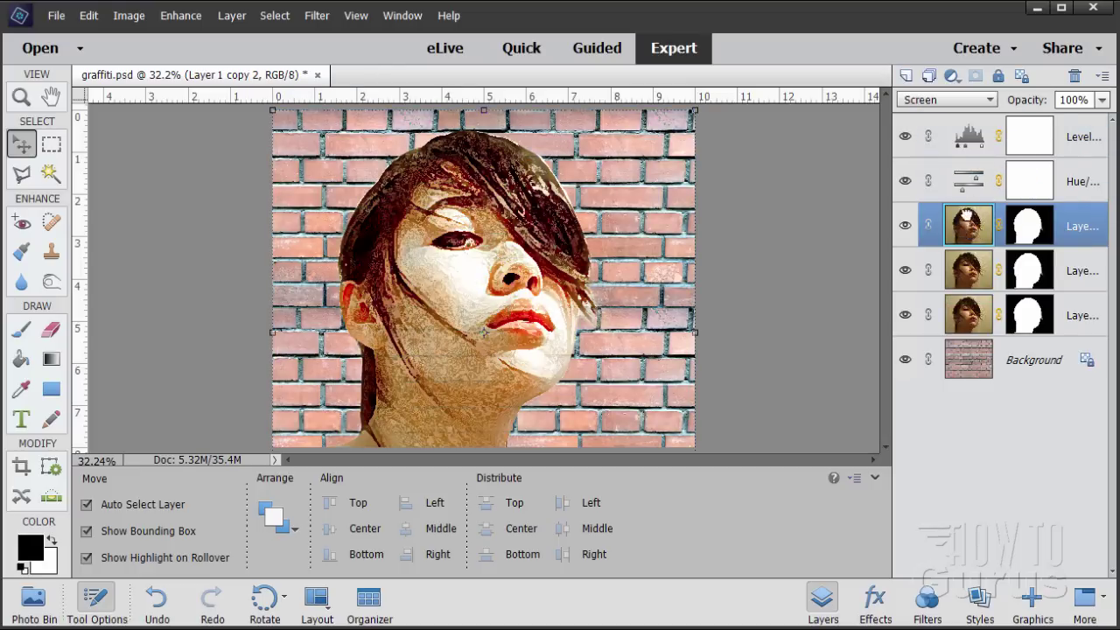
drag(966, 217, 972, 184)
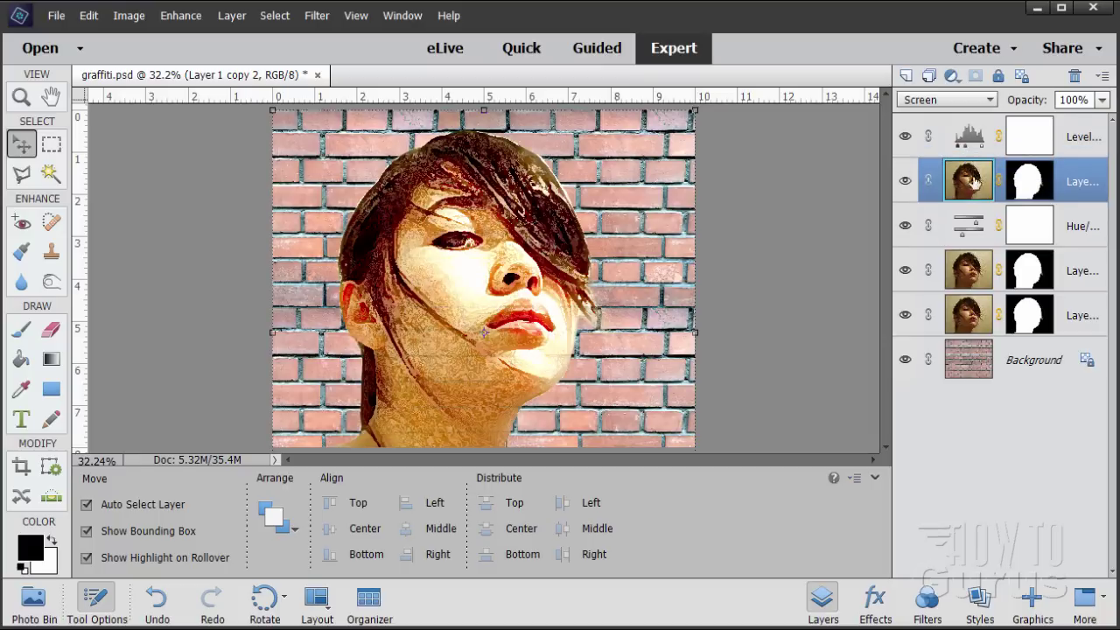
Clip the Hue/Saturation adjustment layer to the portrait copy directly beneath it again
click(985, 225)
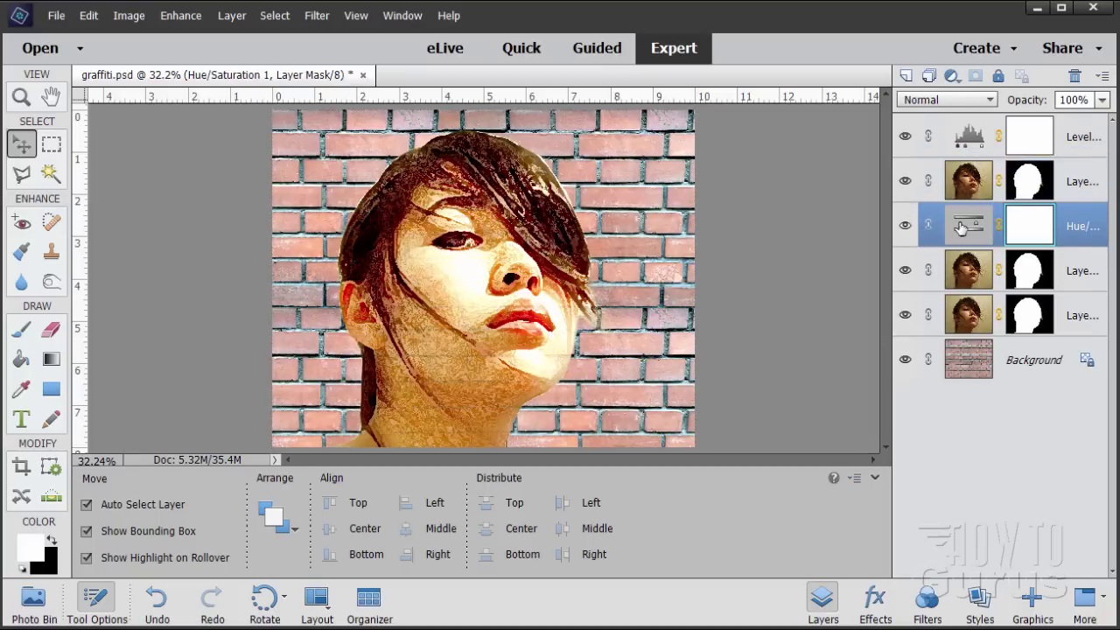
right_click(961, 228)
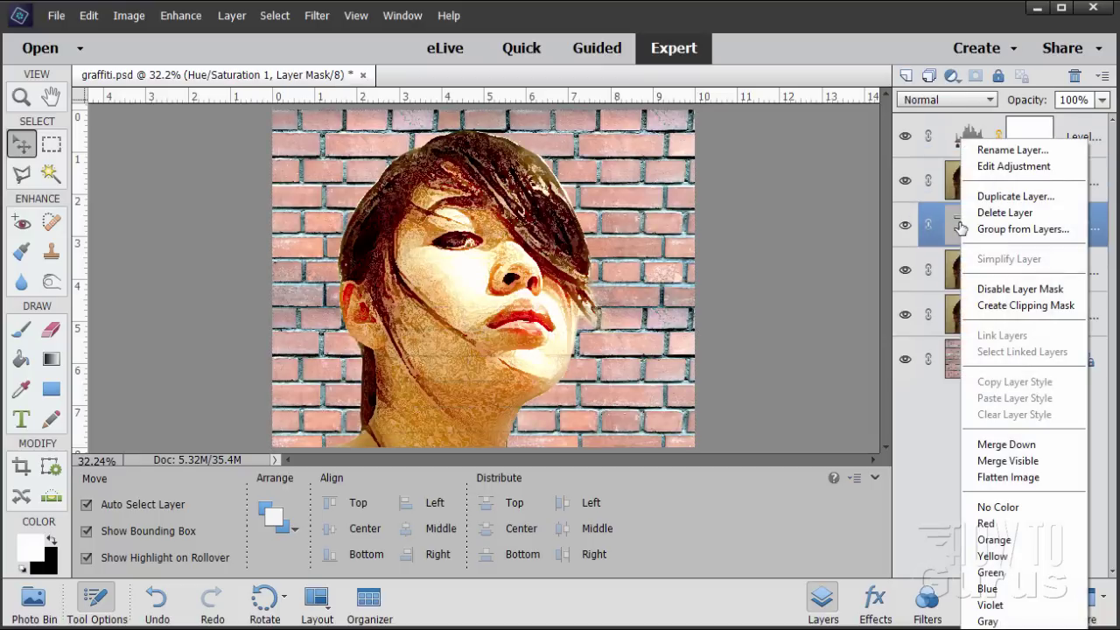
click(1023, 305)
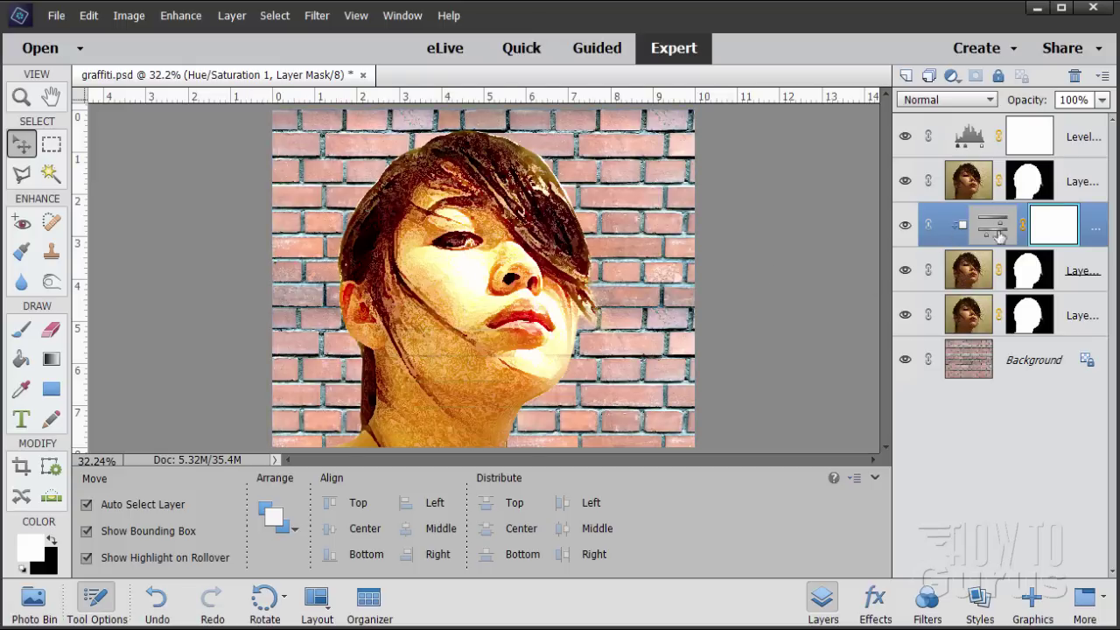
Set the uppermost portrait copy's blend mode to Normal
click(970, 181)
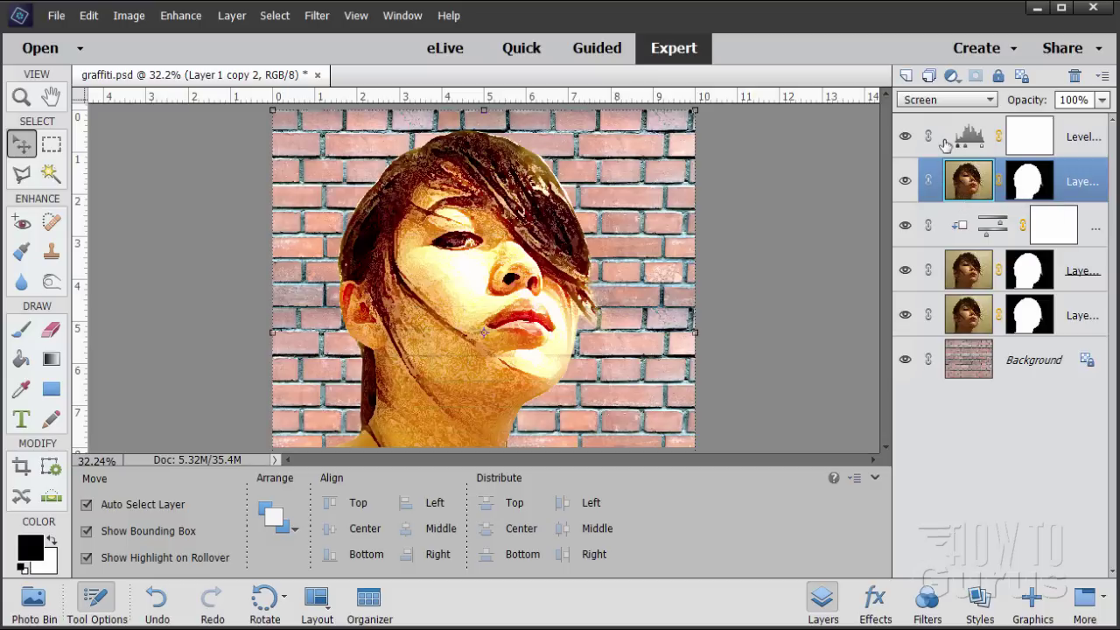
click(945, 100)
click(936, 116)
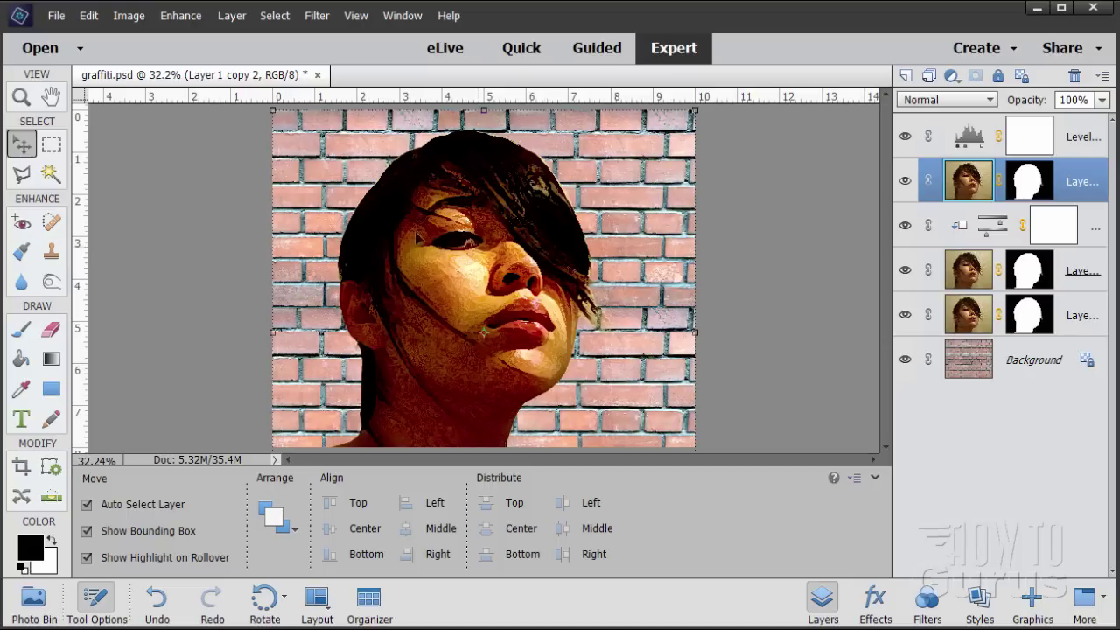
With the uppermost portrait copy's layer mask active, outline all the hair and its loose strands as a Polygonal Lasso selection
click(21, 97)
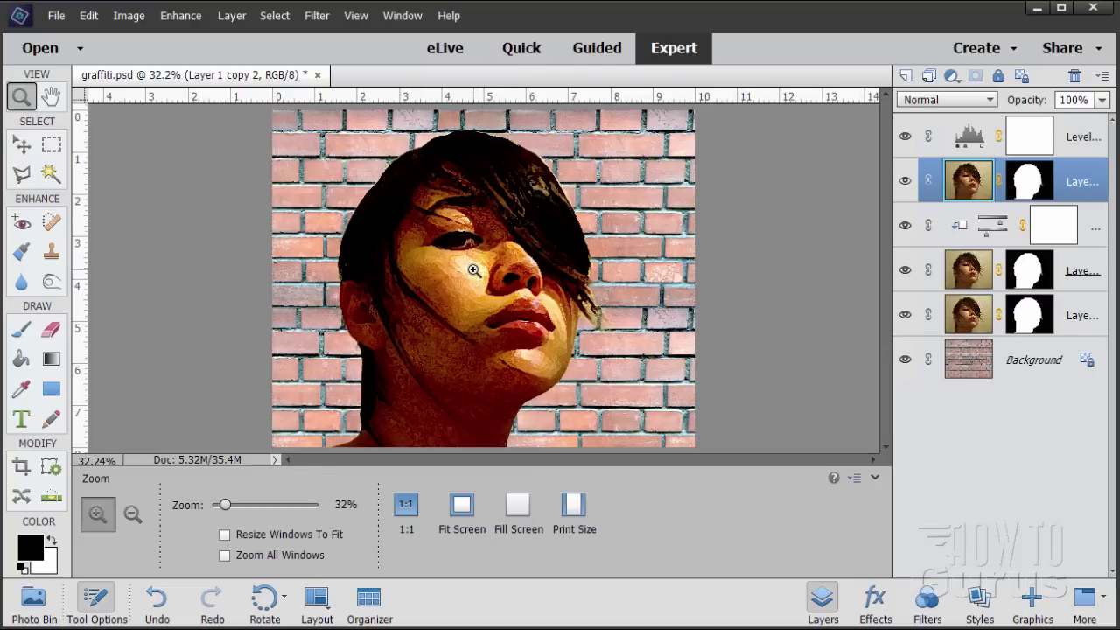
click(439, 238)
click(439, 238)
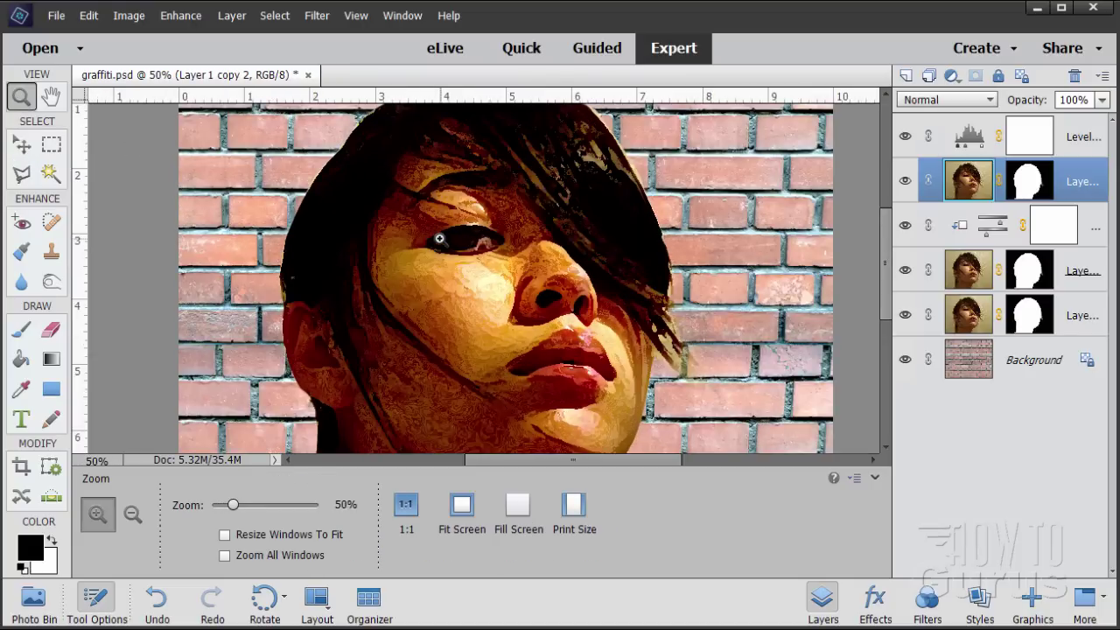
click(22, 174)
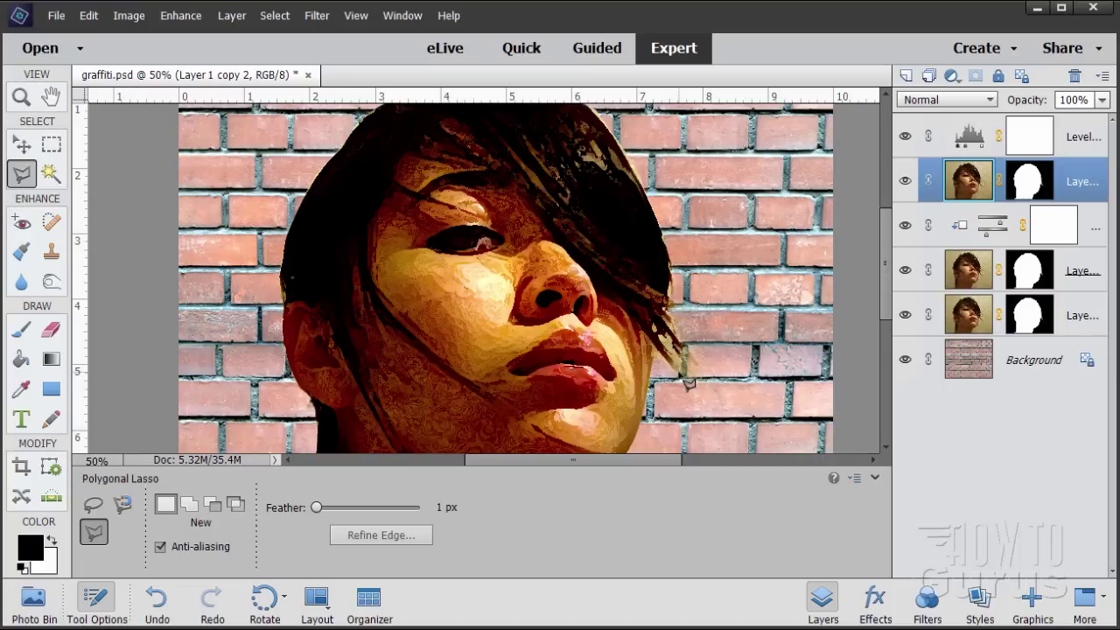
click(1038, 191)
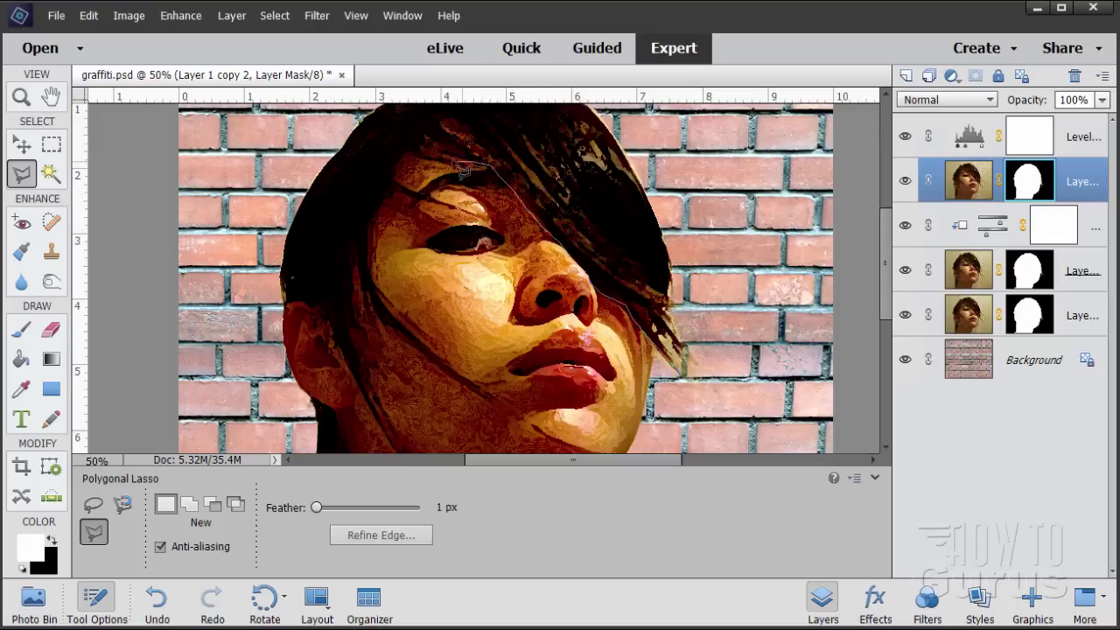
click(436, 150)
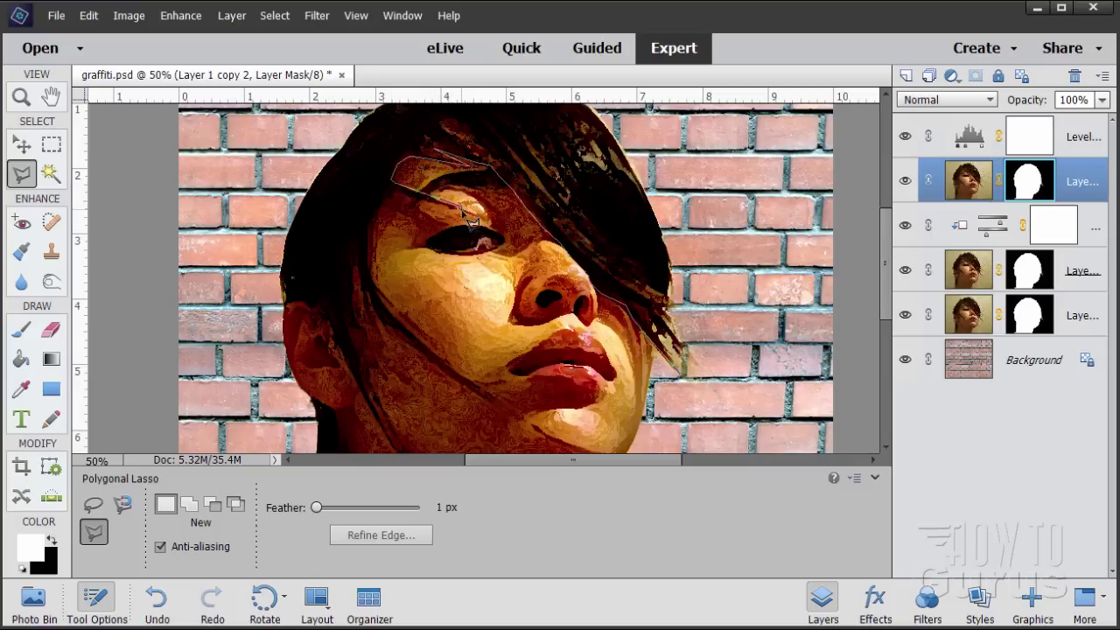
click(456, 207)
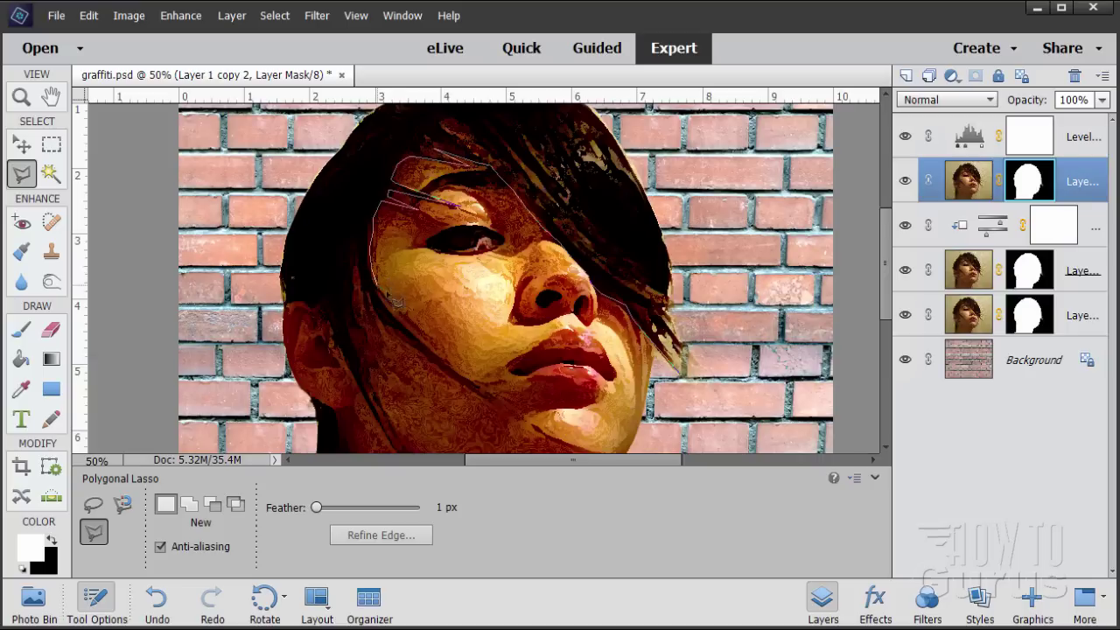
click(442, 347)
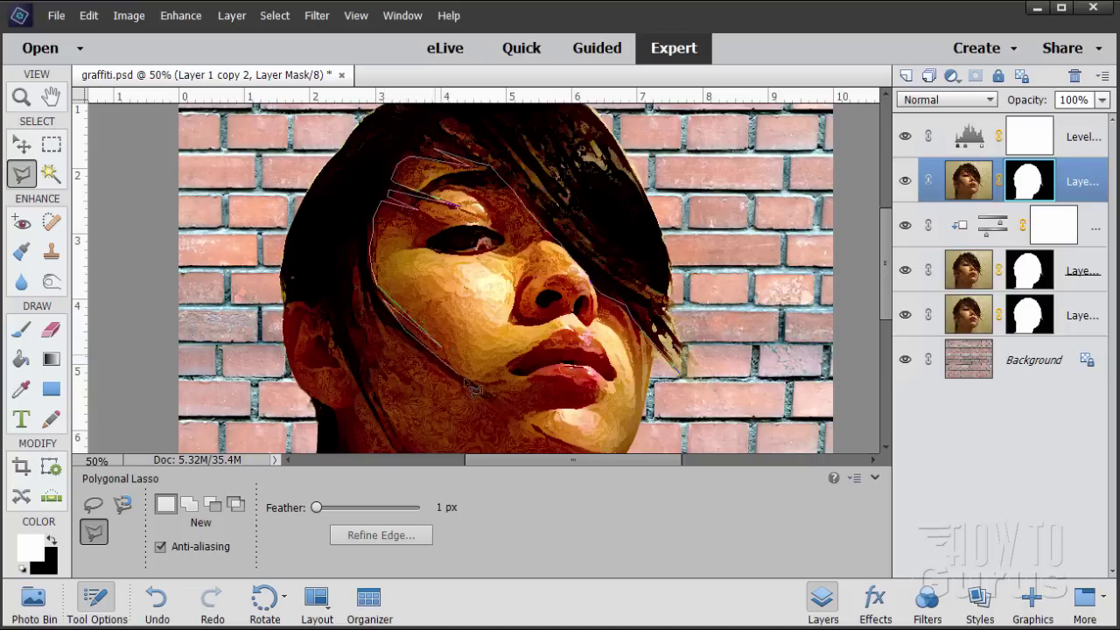
click(497, 402)
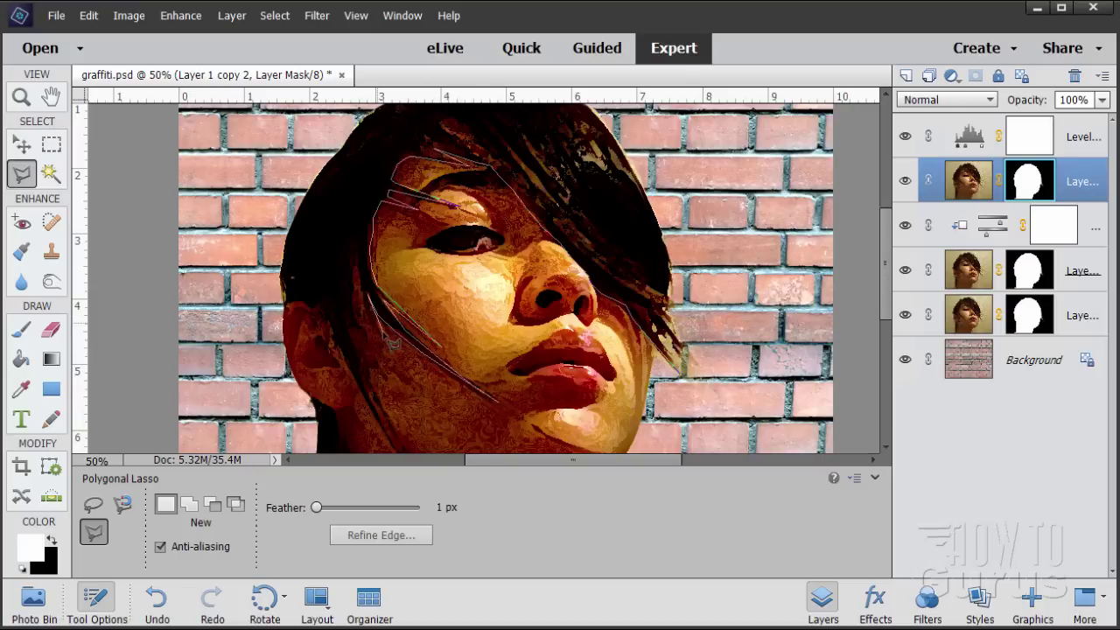
click(381, 329)
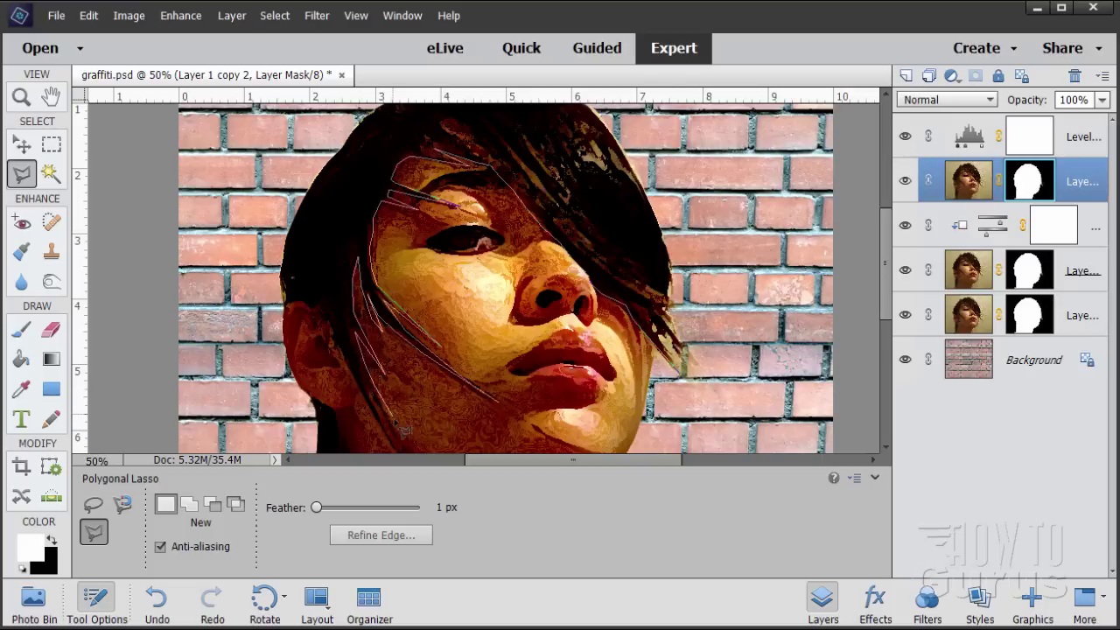
scroll(413, 449, down, 1)
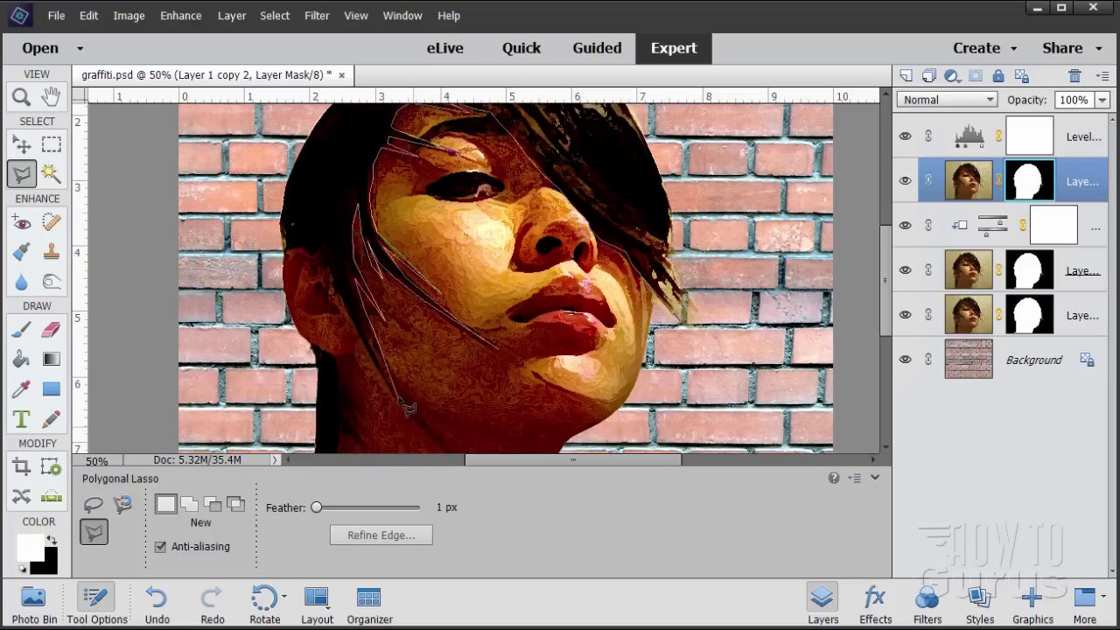
click(421, 419)
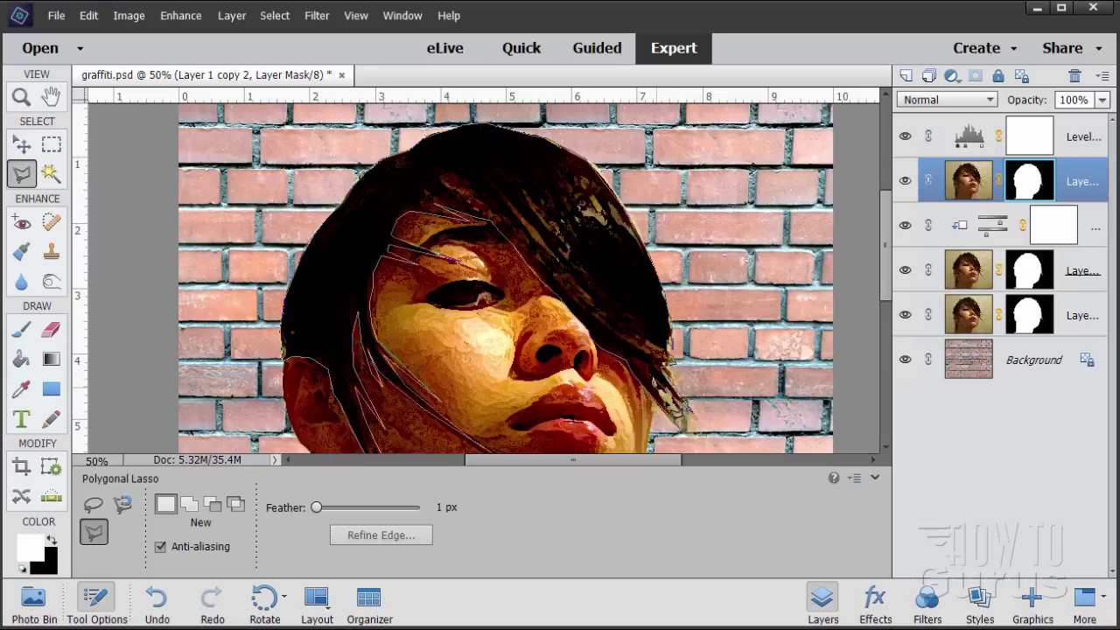
click(694, 442)
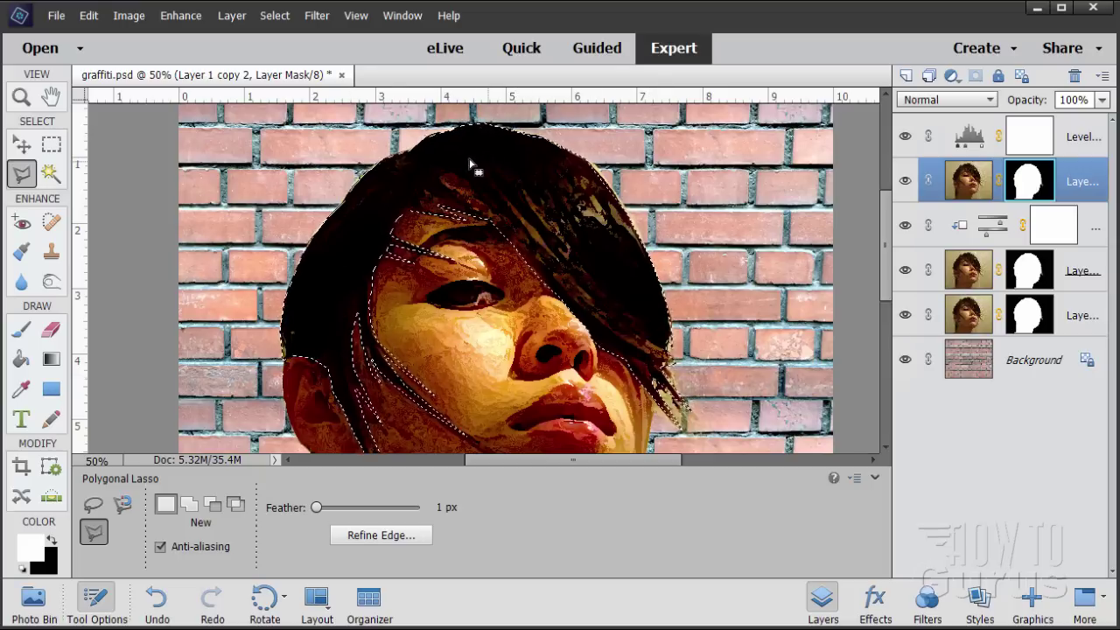
Invert the hair selection and paint black over the face on the layer mask with a 95 px brush
click(275, 15)
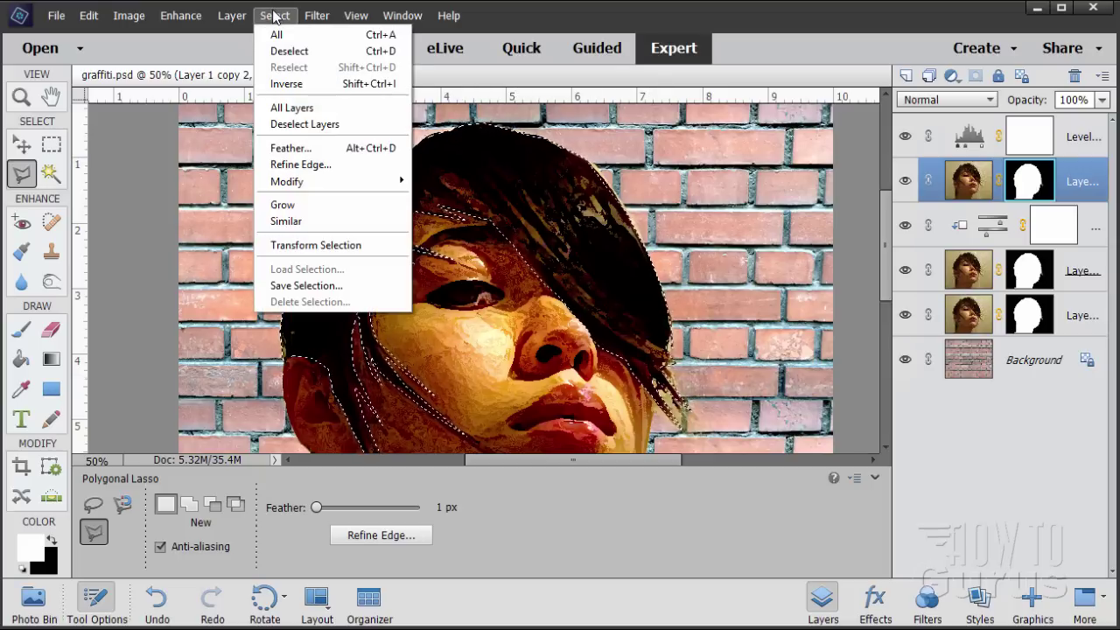
click(283, 88)
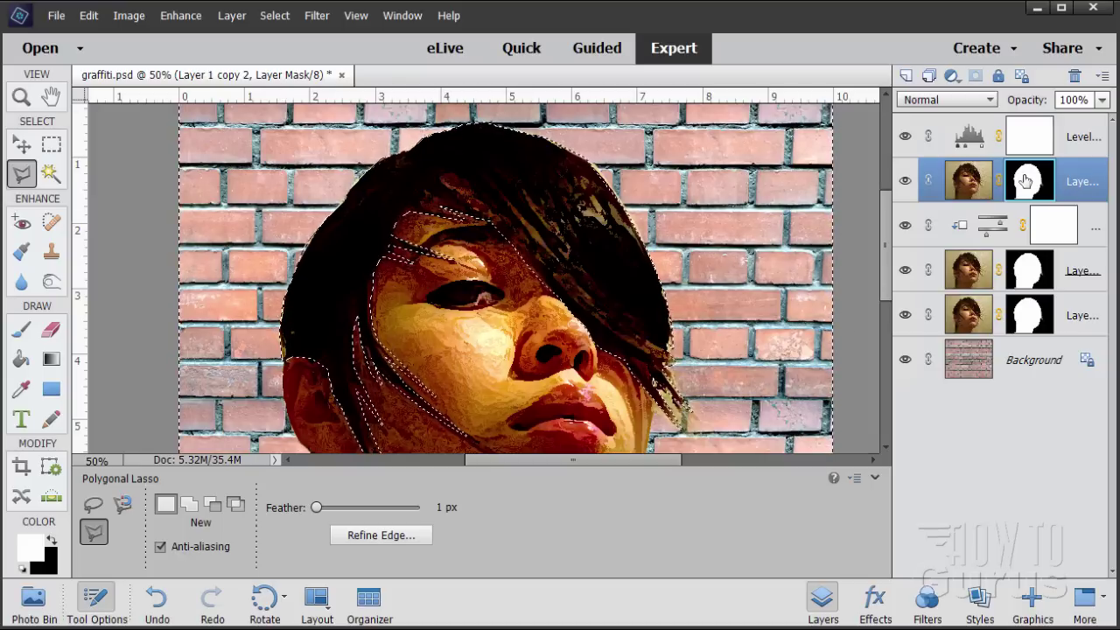
click(52, 542)
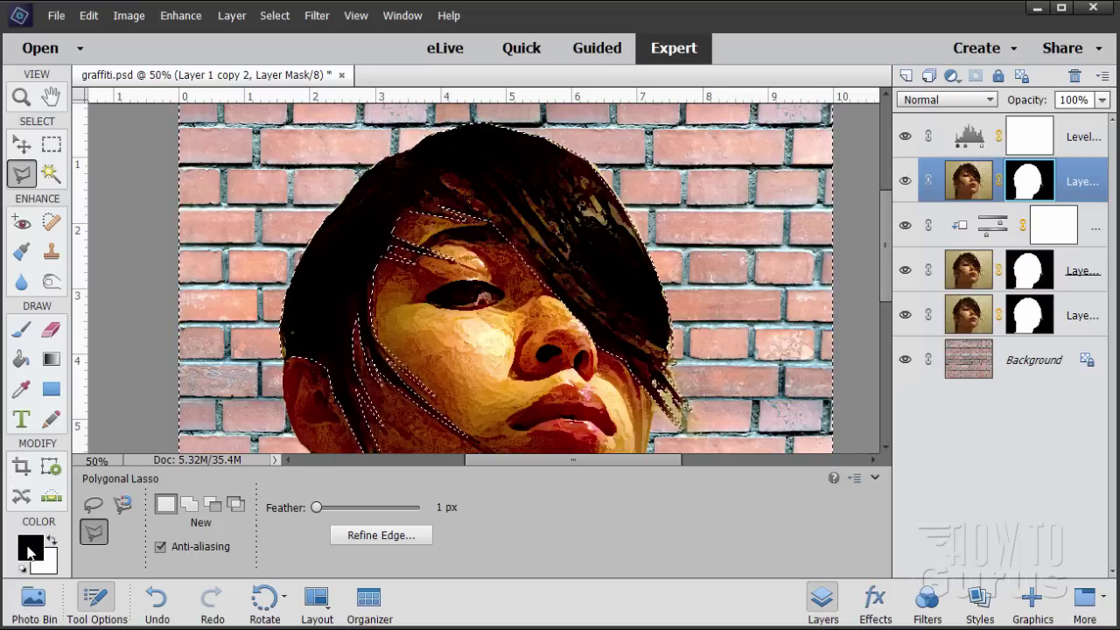
click(26, 333)
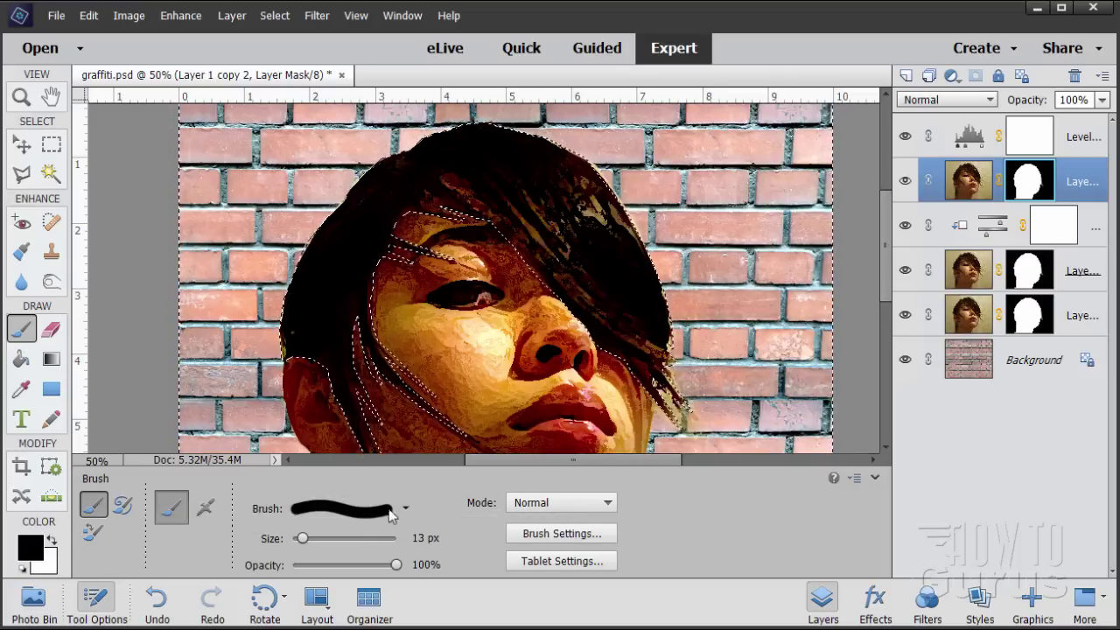
drag(308, 541, 354, 540)
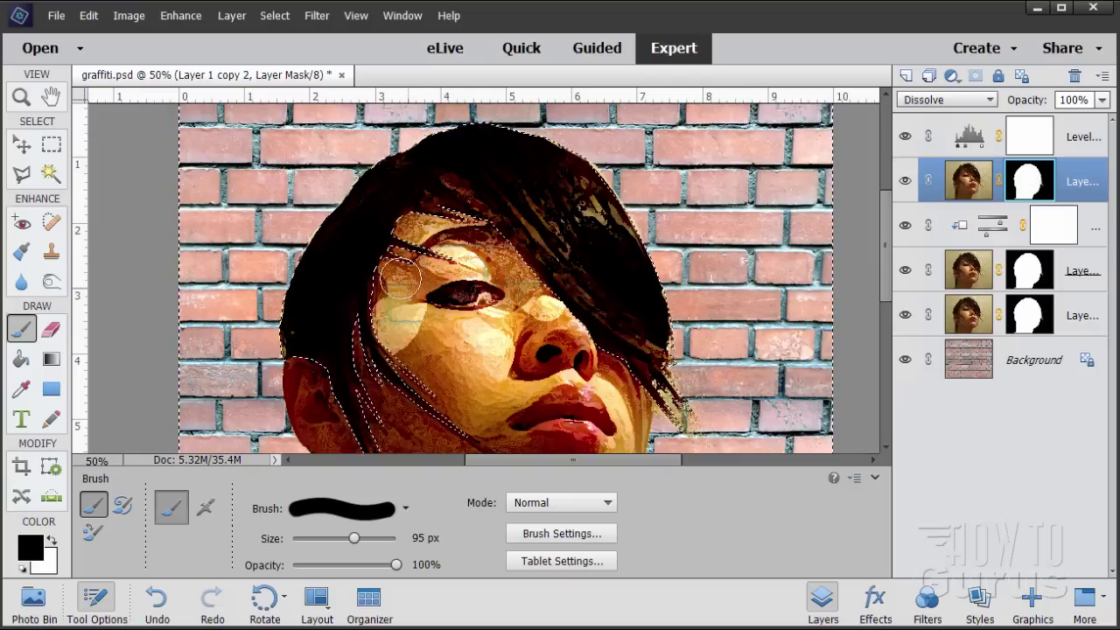
mouse_move(419, 358)
mouse_down()
mouse_move(456, 393)
mouse_move(451, 348)
mouse_move(514, 387)
mouse_move(570, 338)
mouse_move(650, 373)
mouse_up()
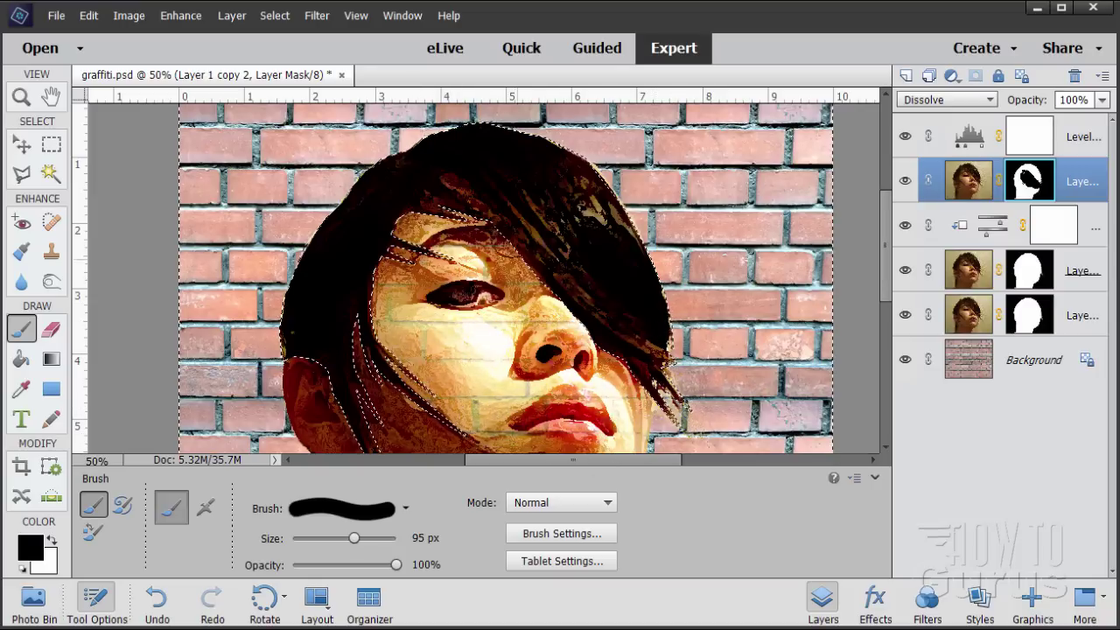
Cycle the uppermost portrait copy's blend mode back to Normal
key(shift+plus)
key(shift+plus)
key(shift+minus)
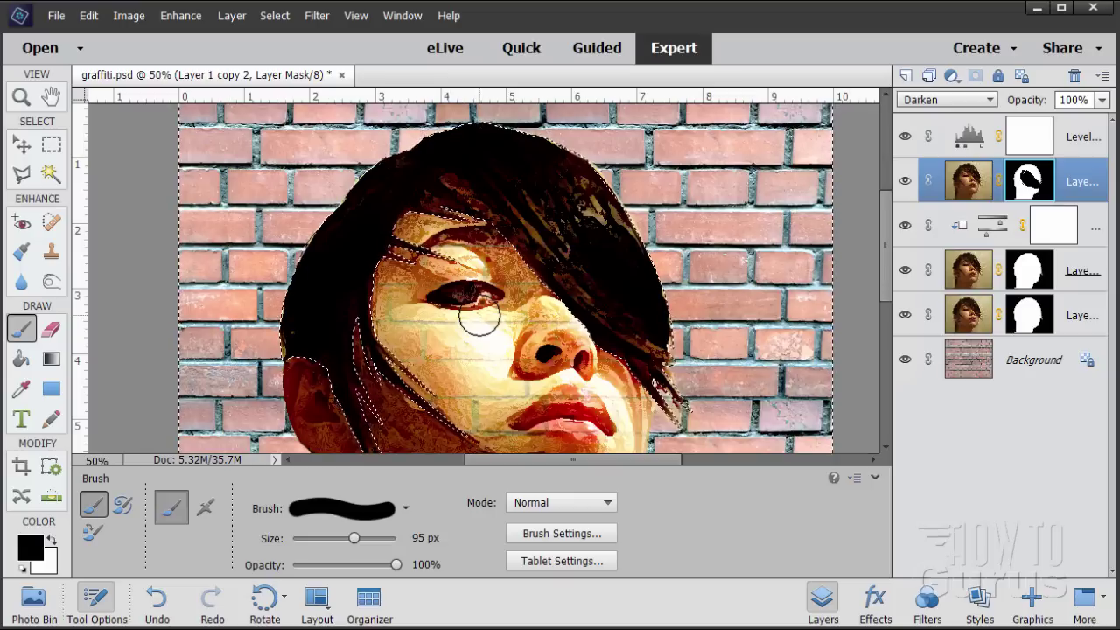
key(shift+minus)
key(shift+minus)
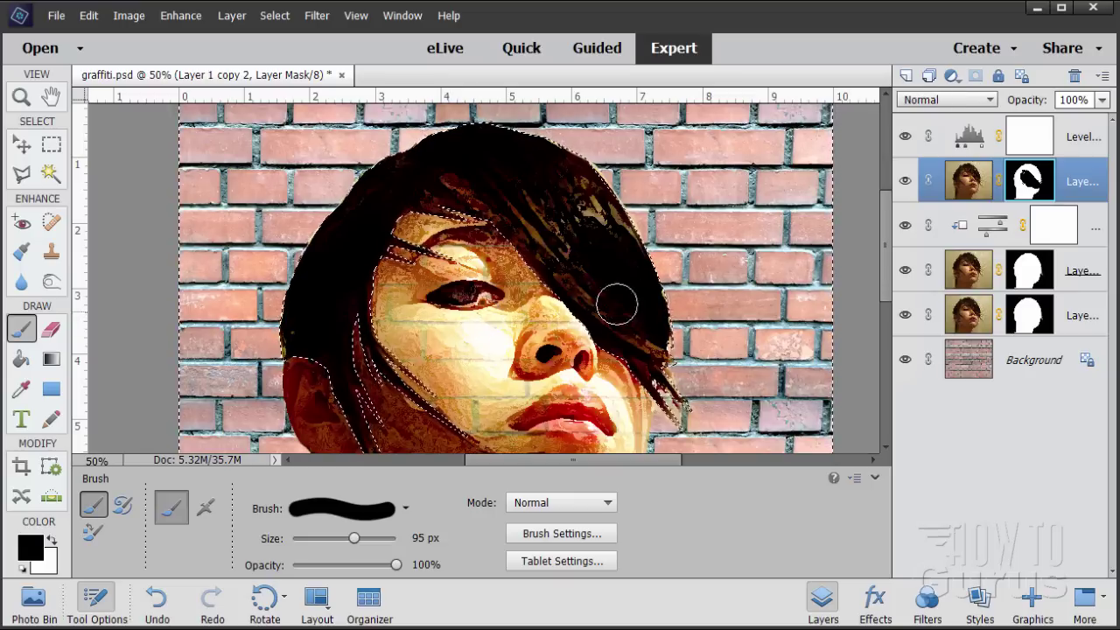
Paint the ear, jaw, neck and shoulders black on the hair layer's mask, and clear the selection
drag(884, 250, 884, 270)
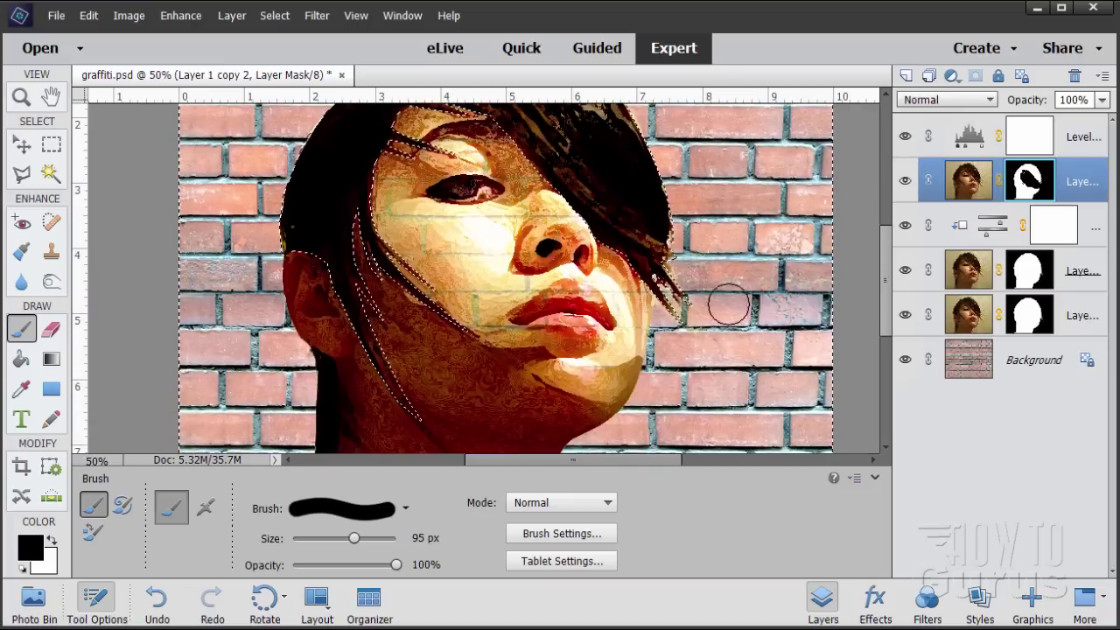
mouse_move(324, 289)
mouse_down()
mouse_move(302, 288)
mouse_move(301, 385)
mouse_move(359, 403)
mouse_move(342, 455)
mouse_move(420, 427)
mouse_move(438, 372)
mouse_move(429, 323)
mouse_move(454, 361)
mouse_move(526, 407)
mouse_move(446, 437)
mouse_move(578, 433)
mouse_move(529, 396)
mouse_move(620, 370)
mouse_move(628, 292)
mouse_move(491, 336)
mouse_up()
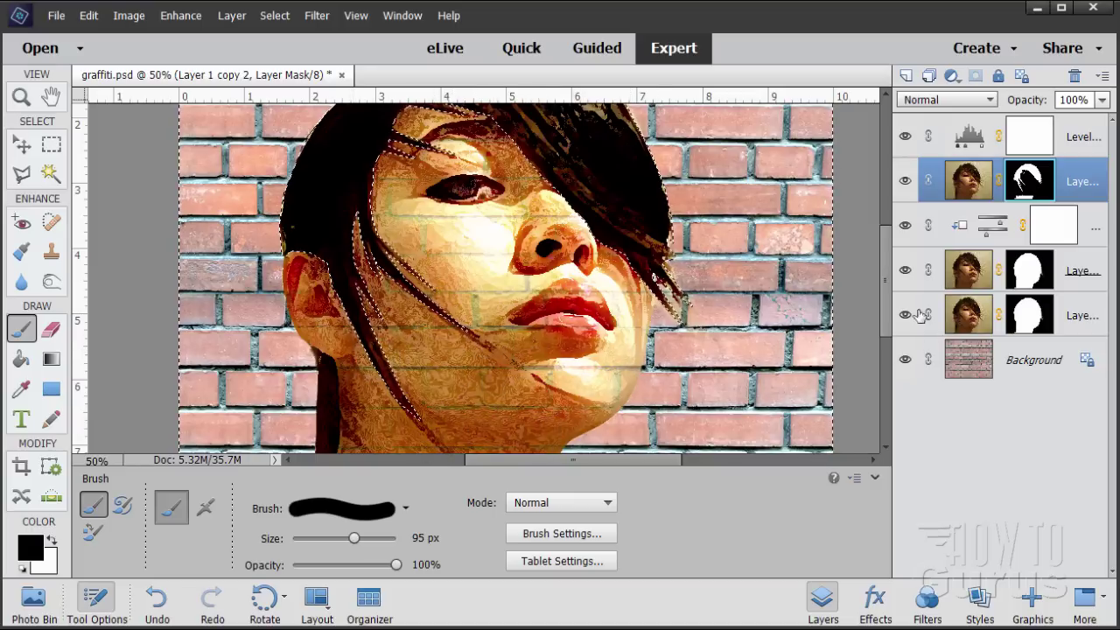
scroll(486, 367, down, 3)
mouse_move(482, 380)
mouse_down()
mouse_move(335, 382)
mouse_move(287, 399)
mouse_move(287, 423)
mouse_move(457, 411)
mouse_move(471, 392)
mouse_move(444, 379)
mouse_move(544, 424)
mouse_up()
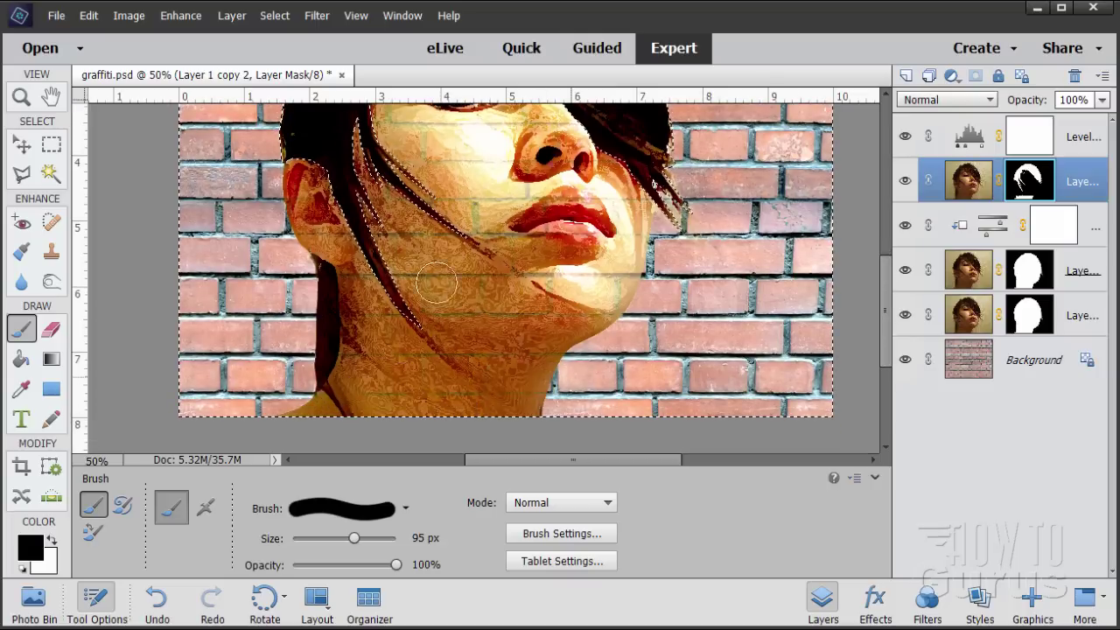
drag(891, 329, 885, 259)
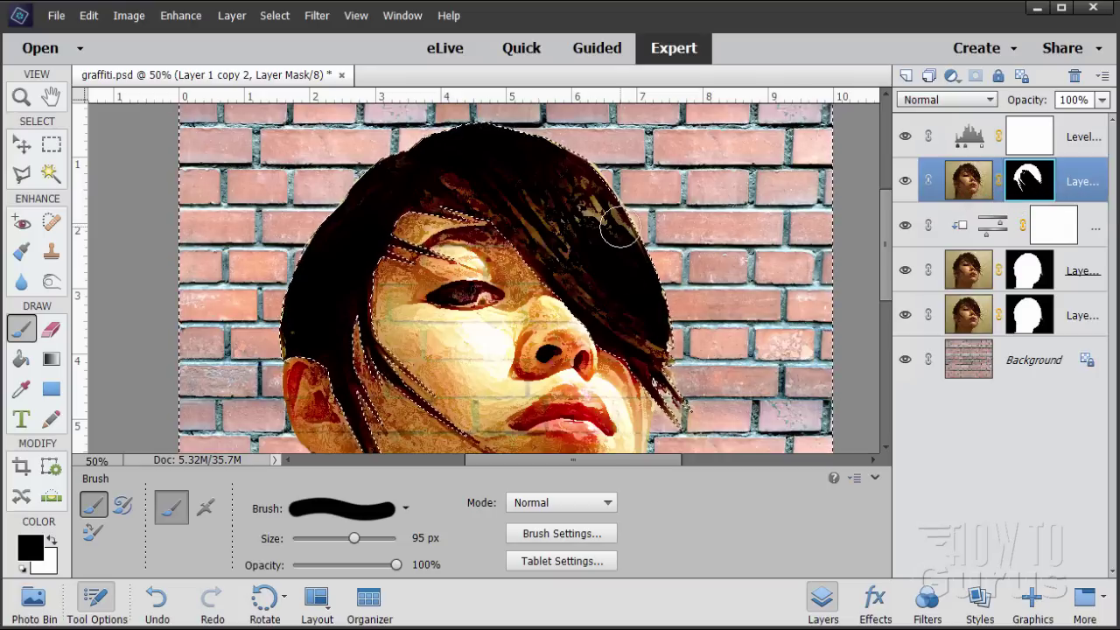
click(274, 16)
click(276, 51)
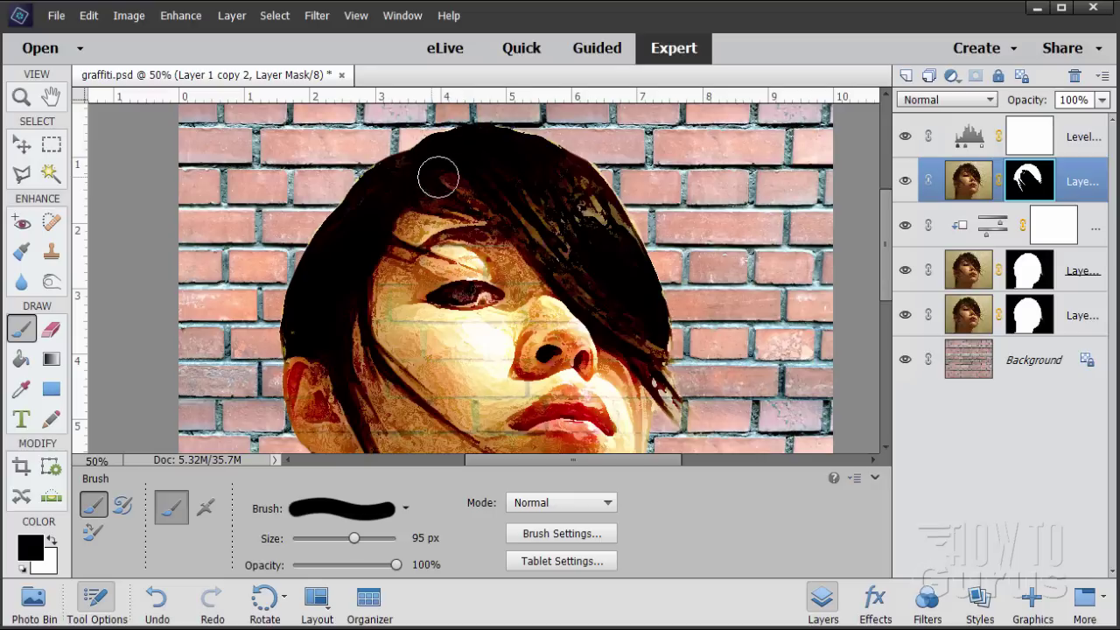
Add a Gradient Map adjustment layer above the hair layer and clip it to that layer
click(22, 147)
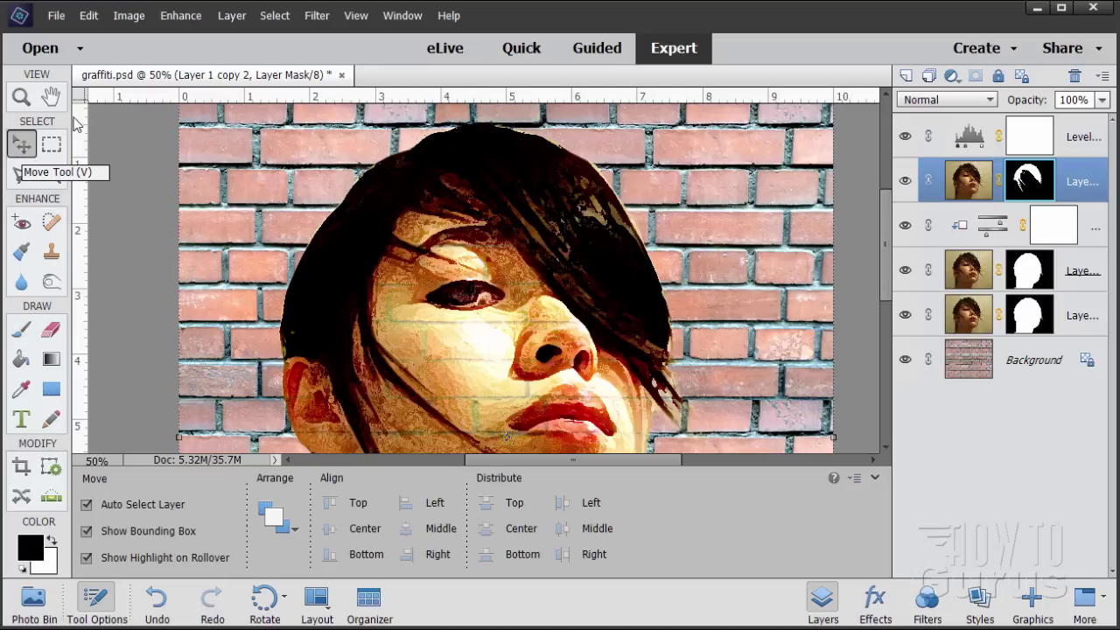
click(230, 19)
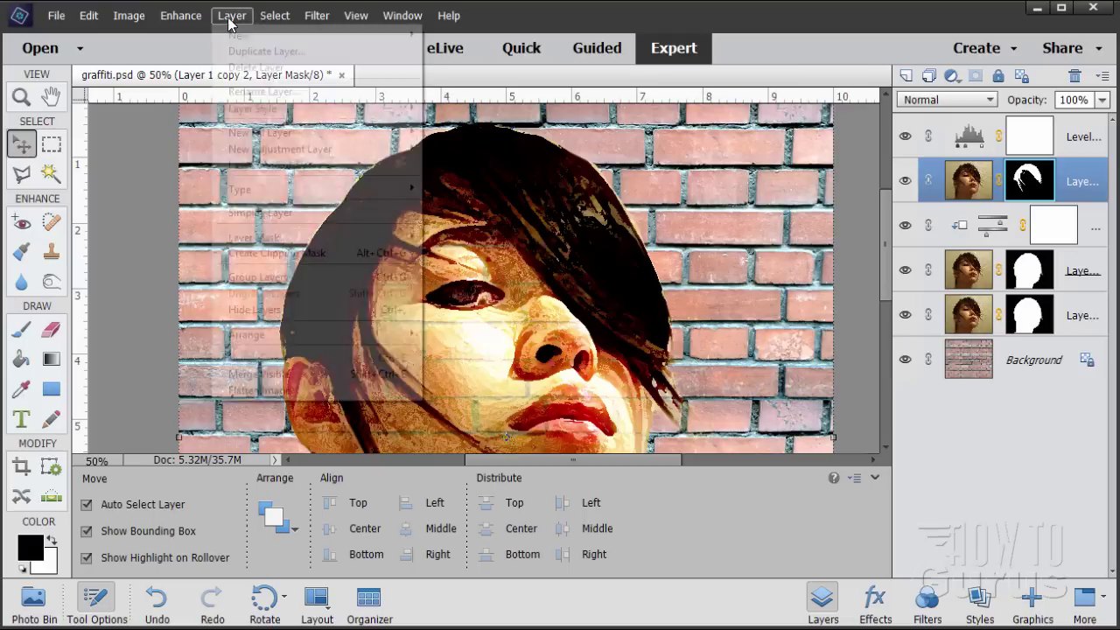
mouse_move(287, 149)
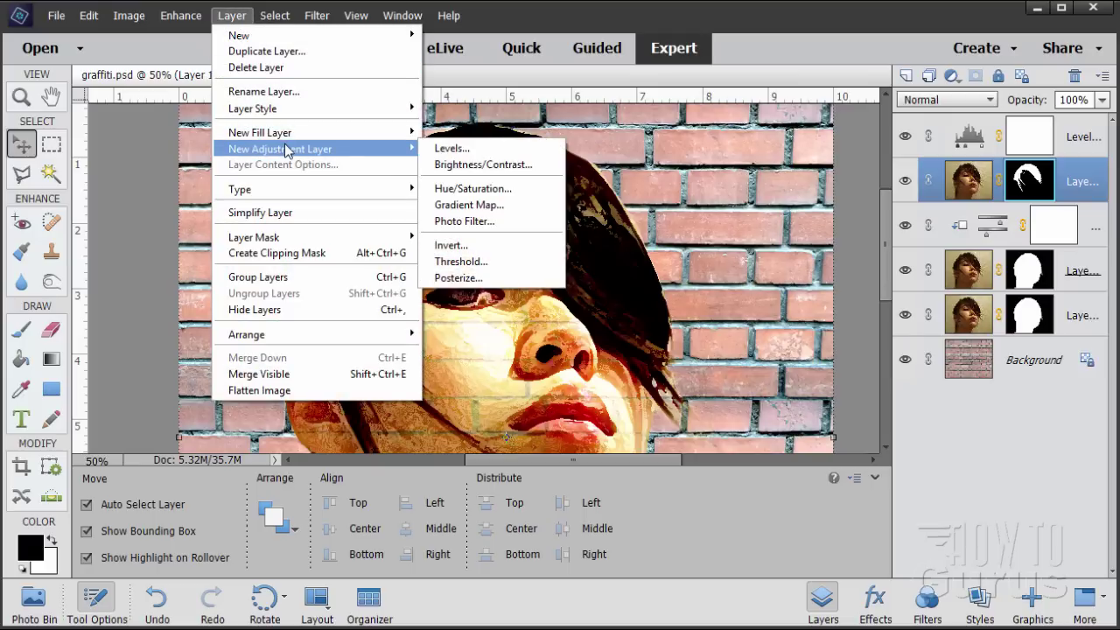
click(468, 207)
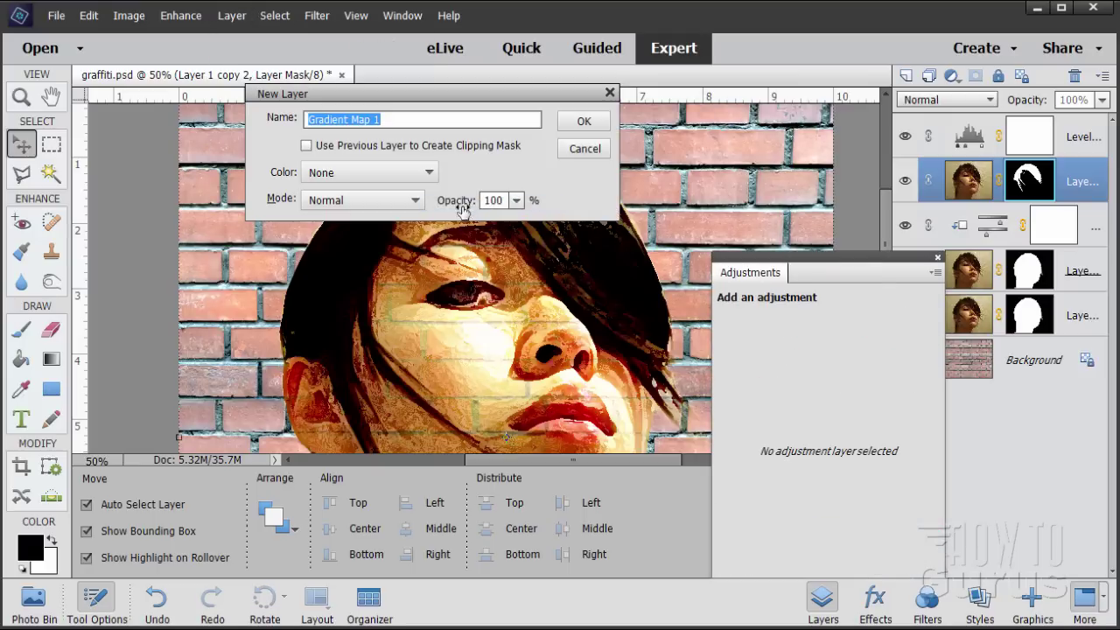
click(308, 146)
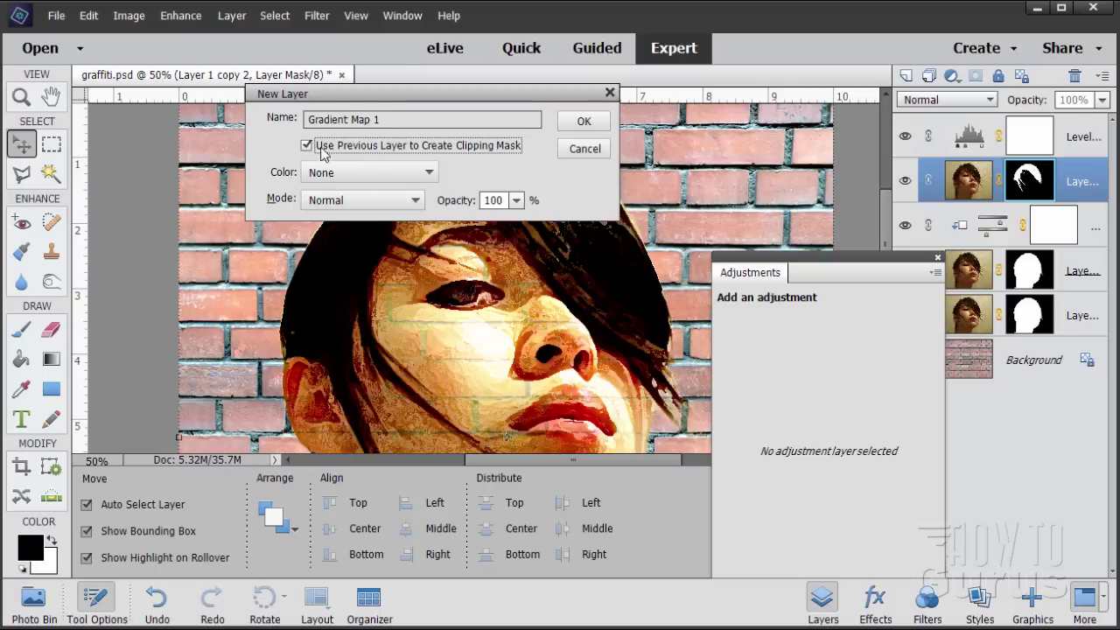
click(579, 122)
Apply the Spectrum gradient from the Color Harmonies 1 presets to the Gradient Map
drag(794, 266, 796, 164)
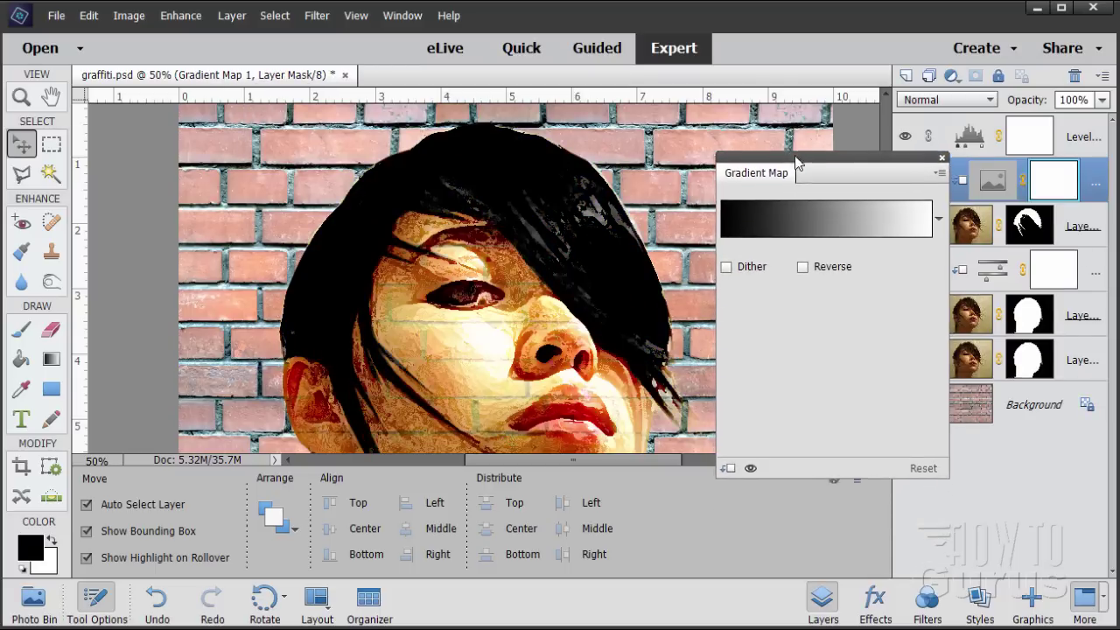
click(851, 218)
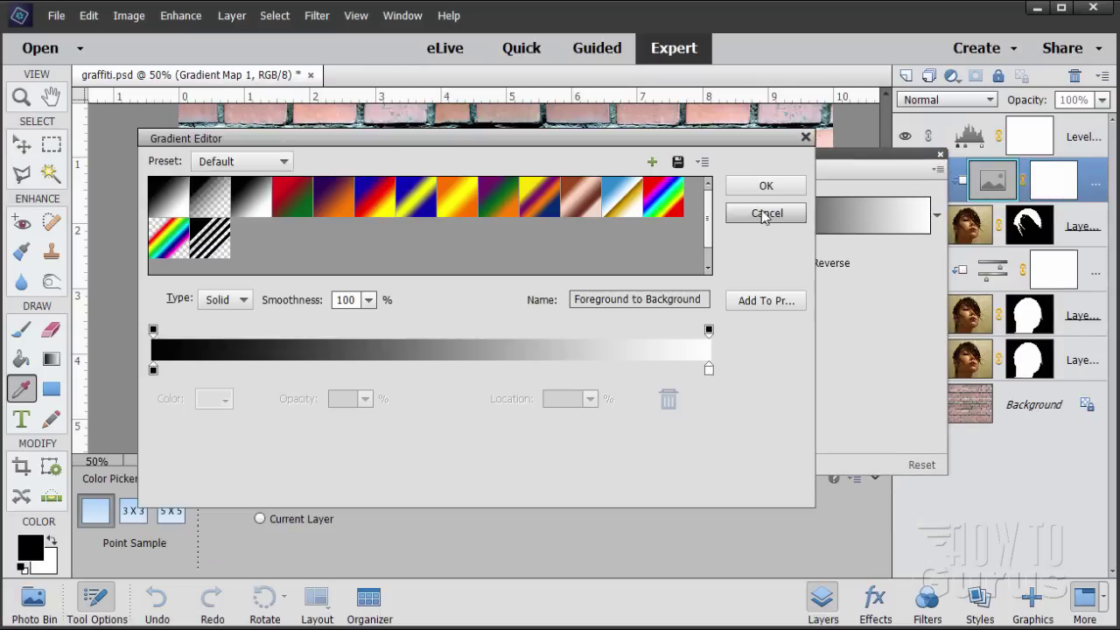
click(282, 162)
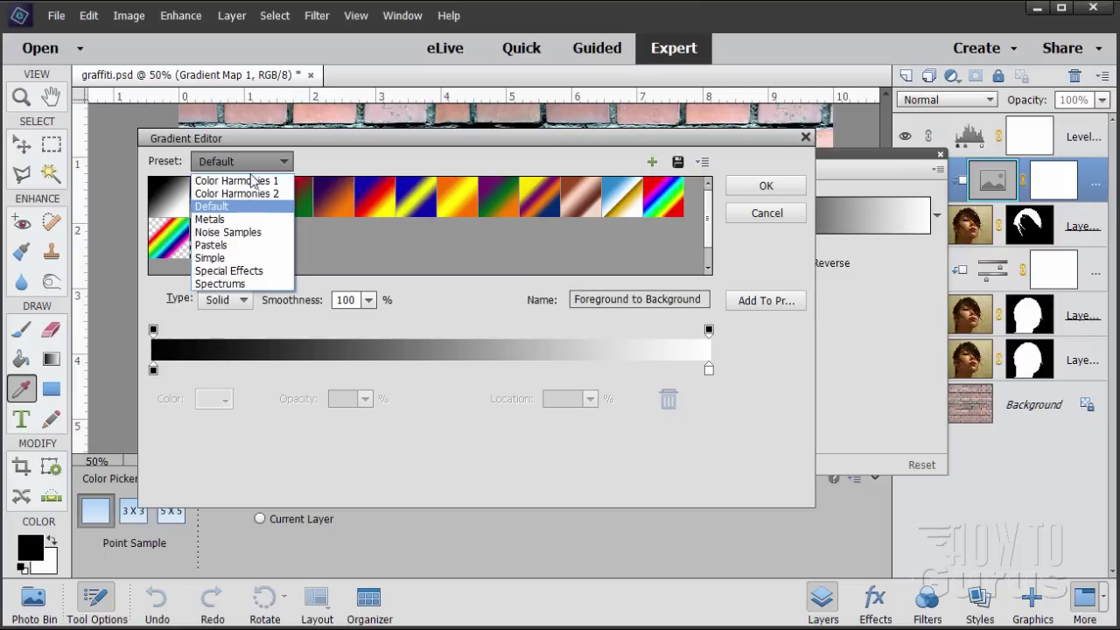
click(250, 183)
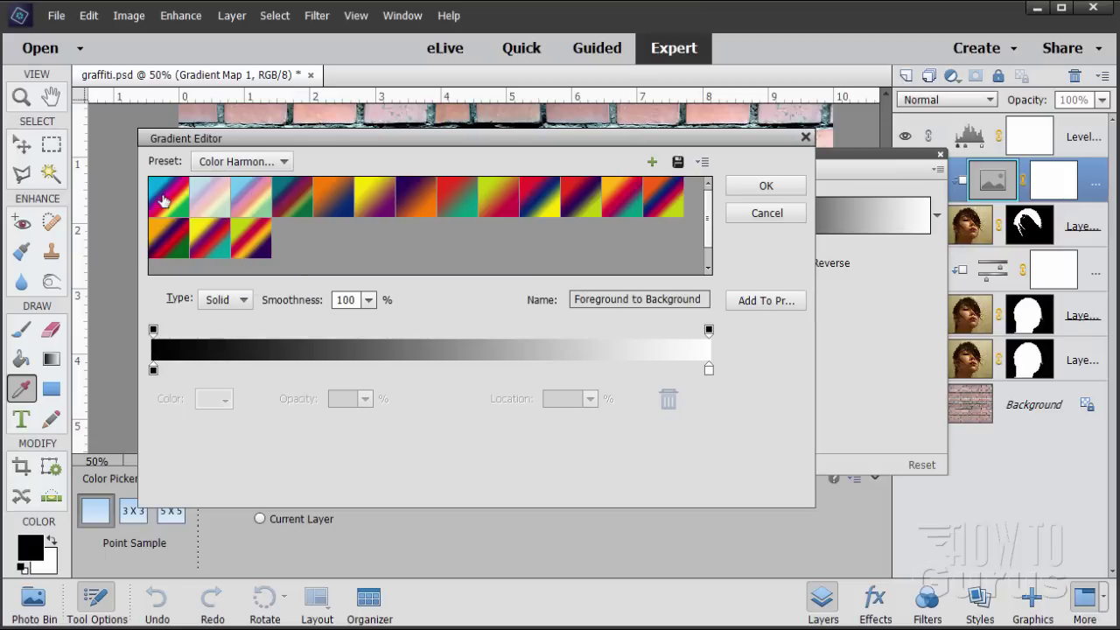
click(164, 202)
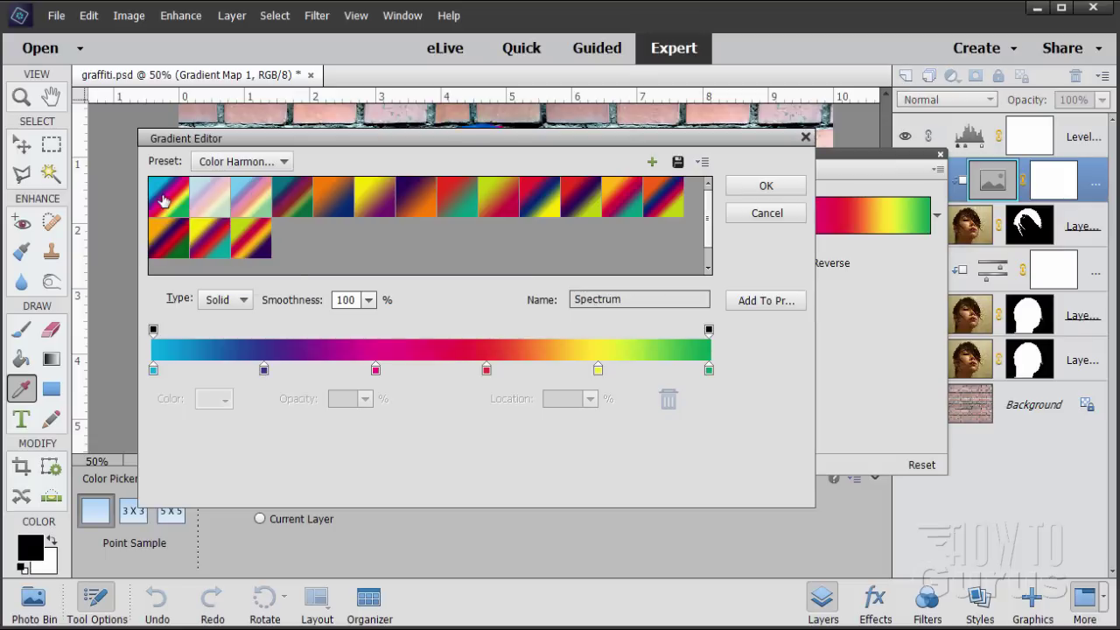
click(744, 188)
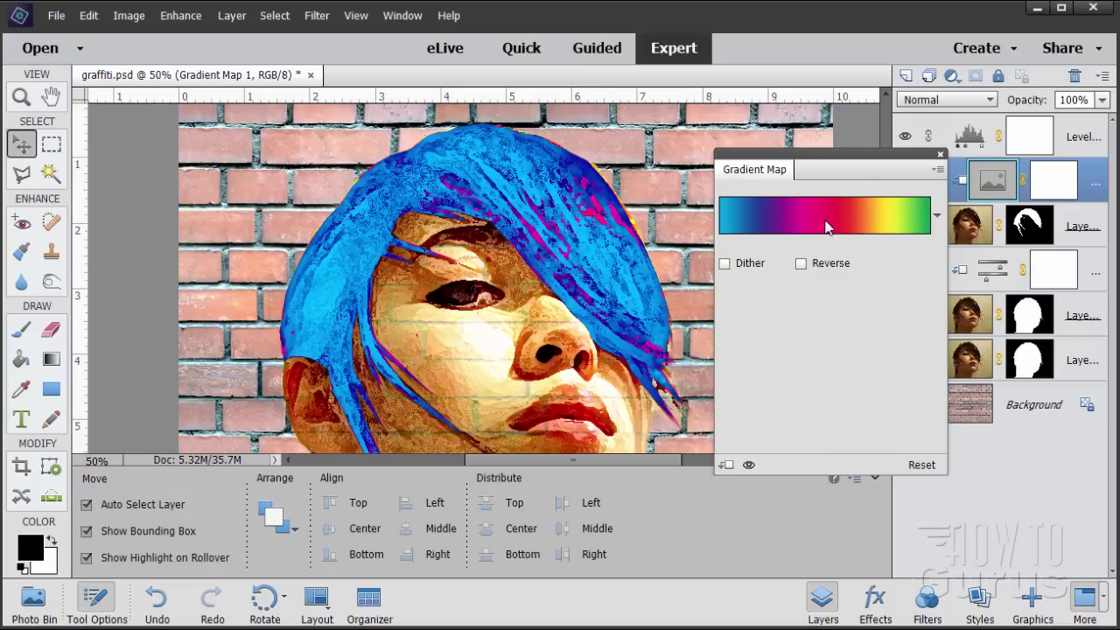
click(940, 158)
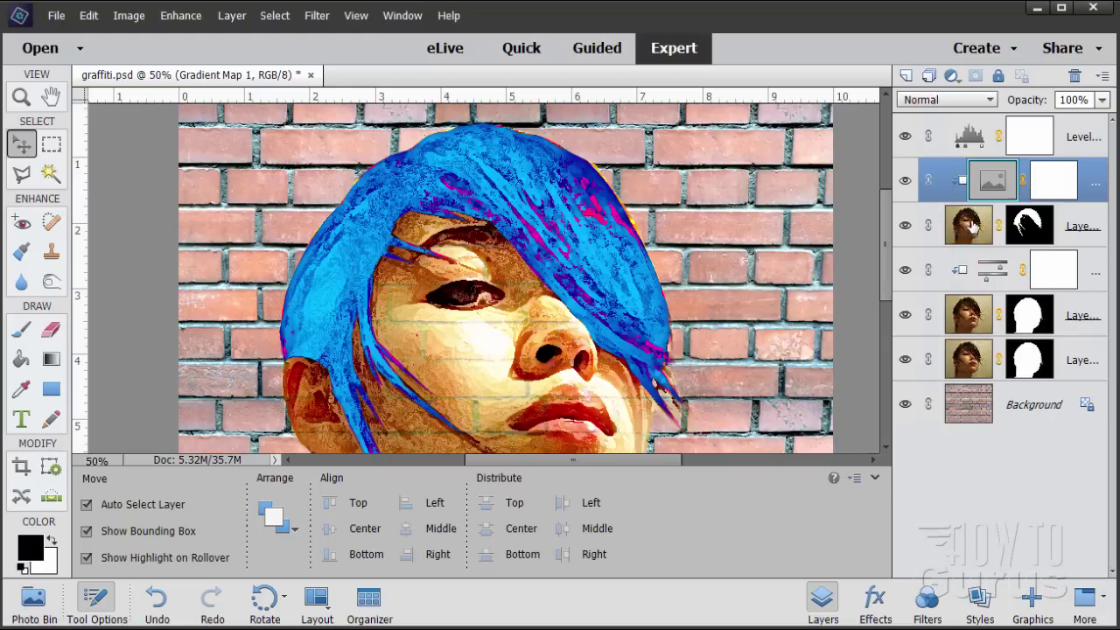
Set the hair portrait layer's blend mode to Overlay
click(970, 228)
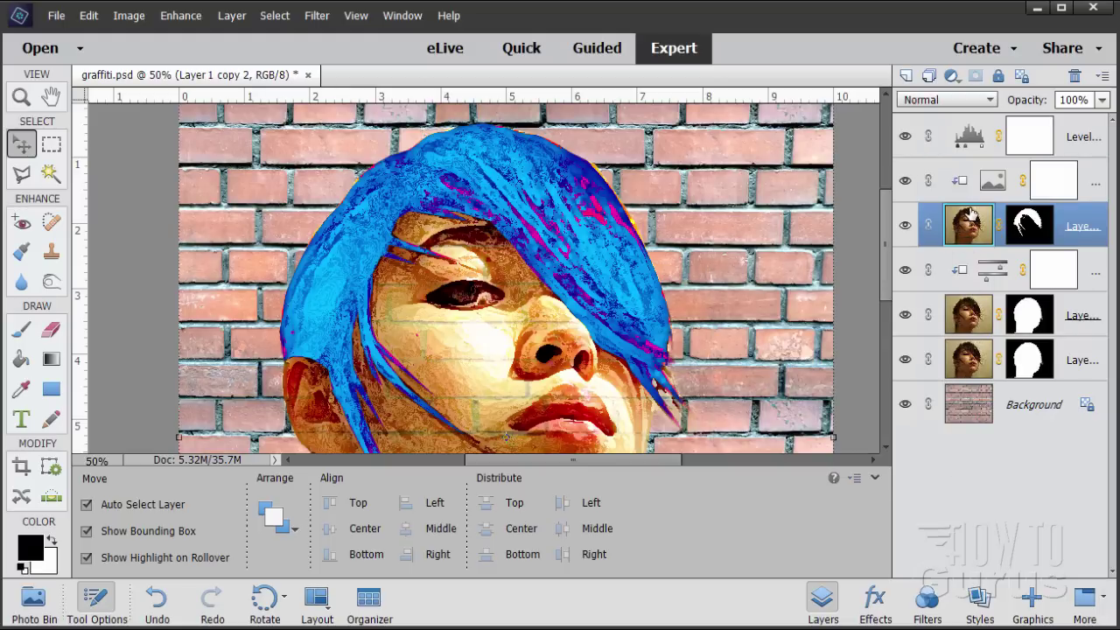
click(941, 103)
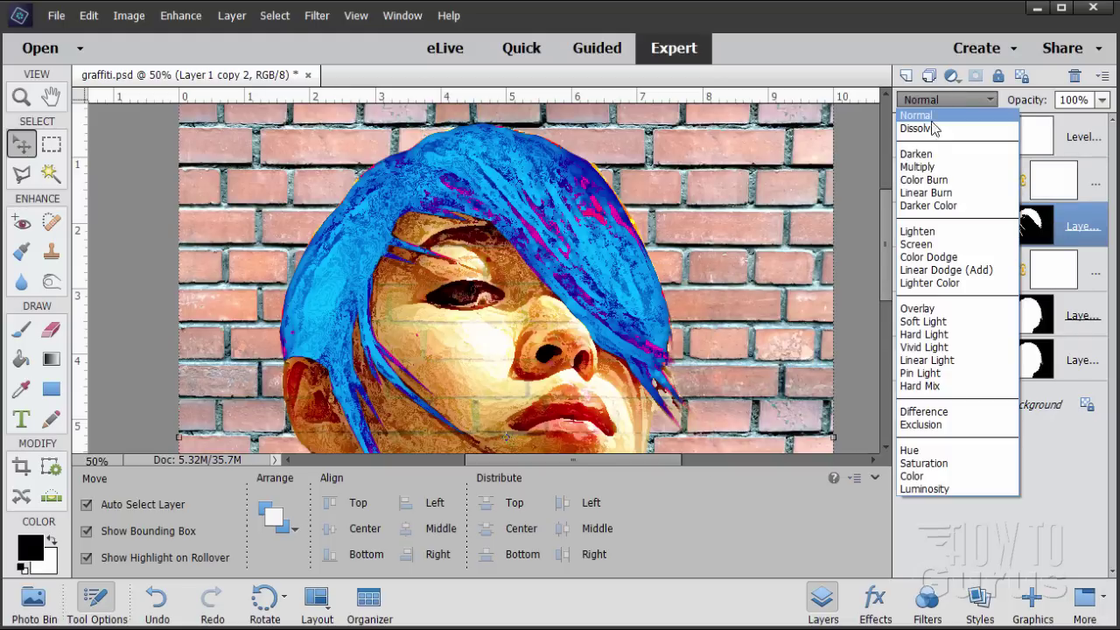
click(917, 308)
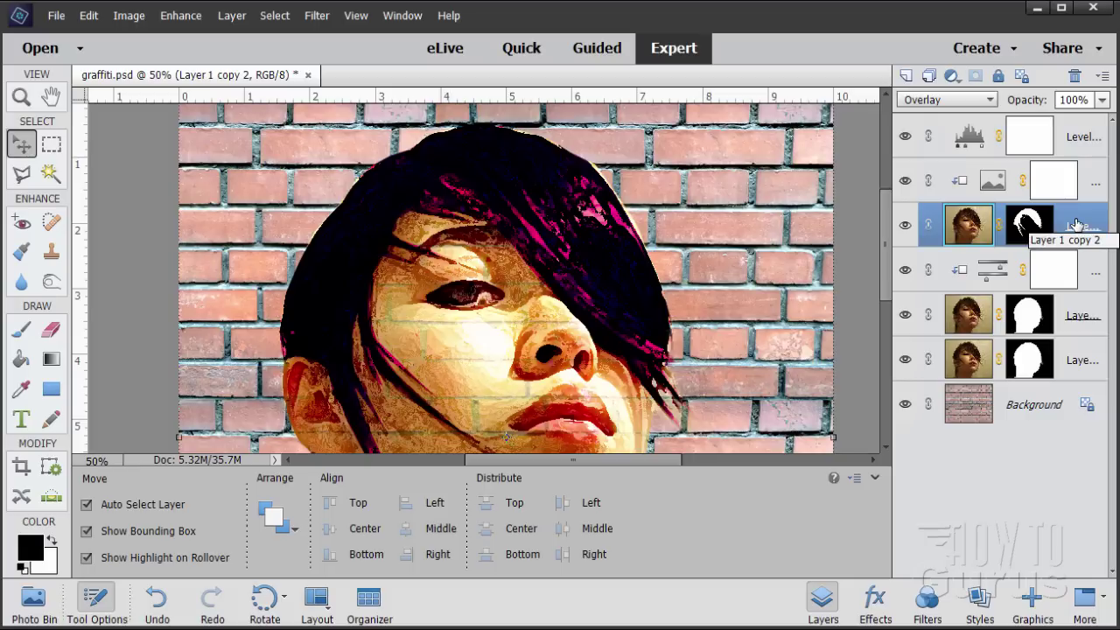
Create a new blank layer and place it directly above the Background brick layer
click(976, 361)
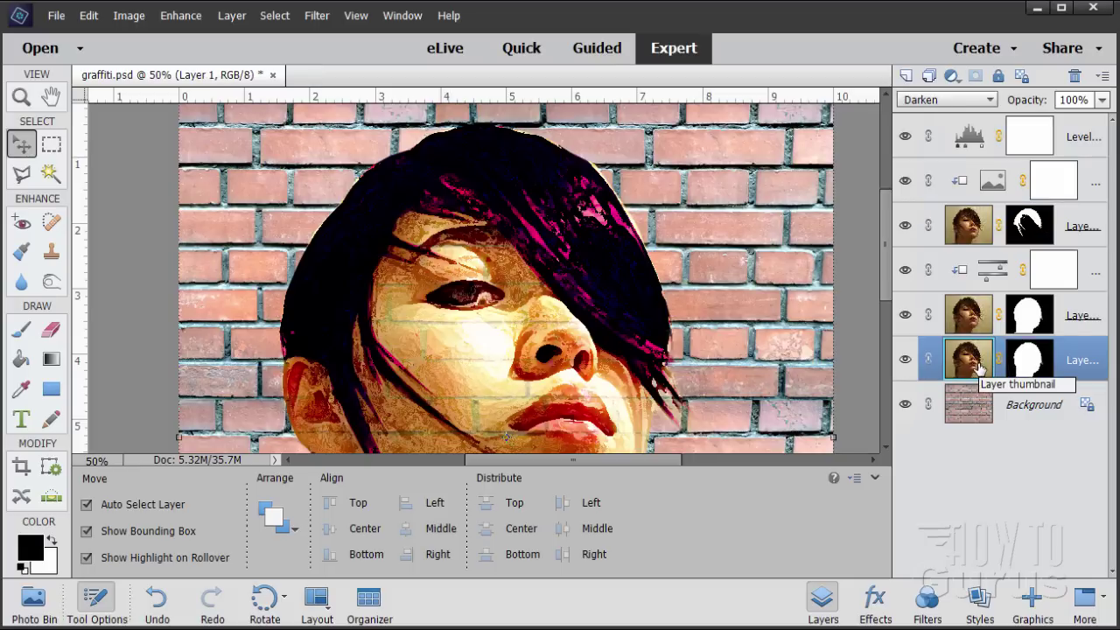
click(905, 77)
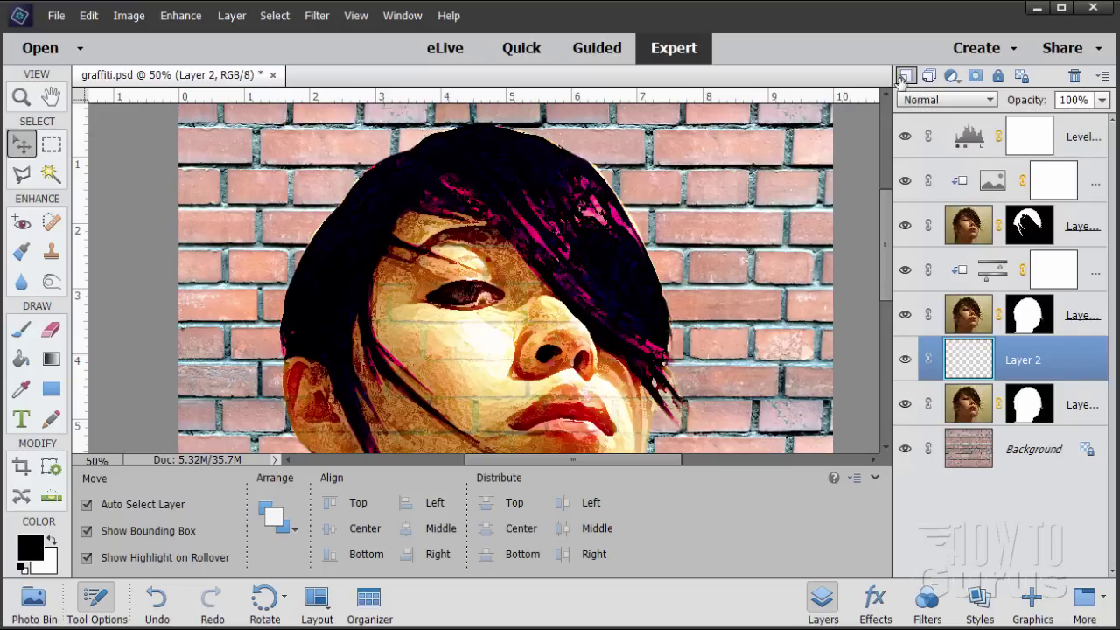
drag(967, 358, 971, 420)
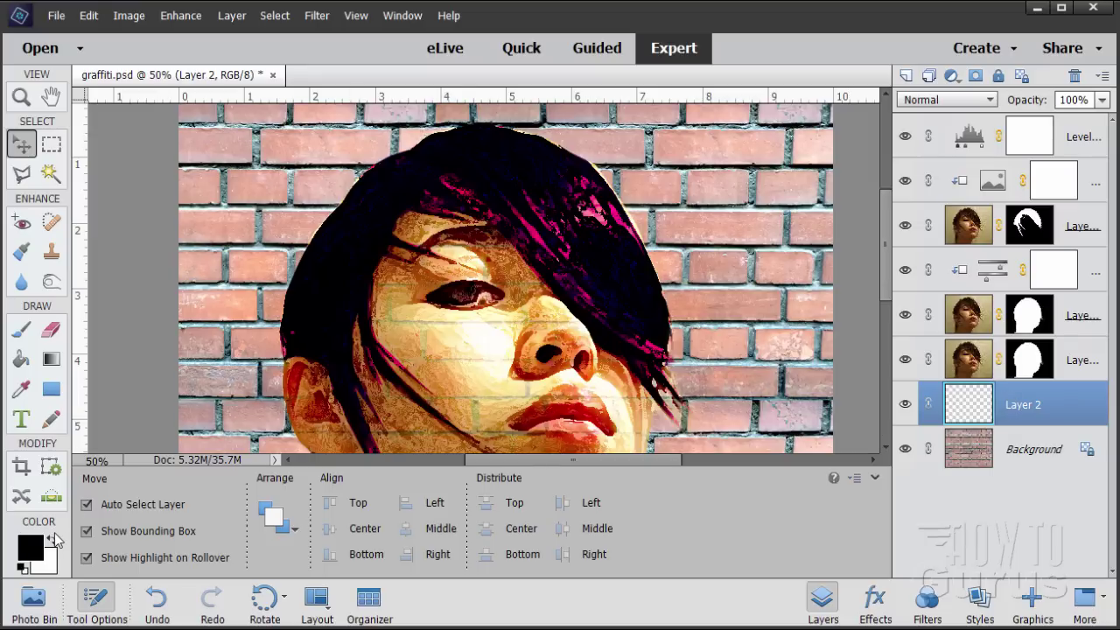
Fill the new blank layer with white using the Paint Bucket
click(52, 542)
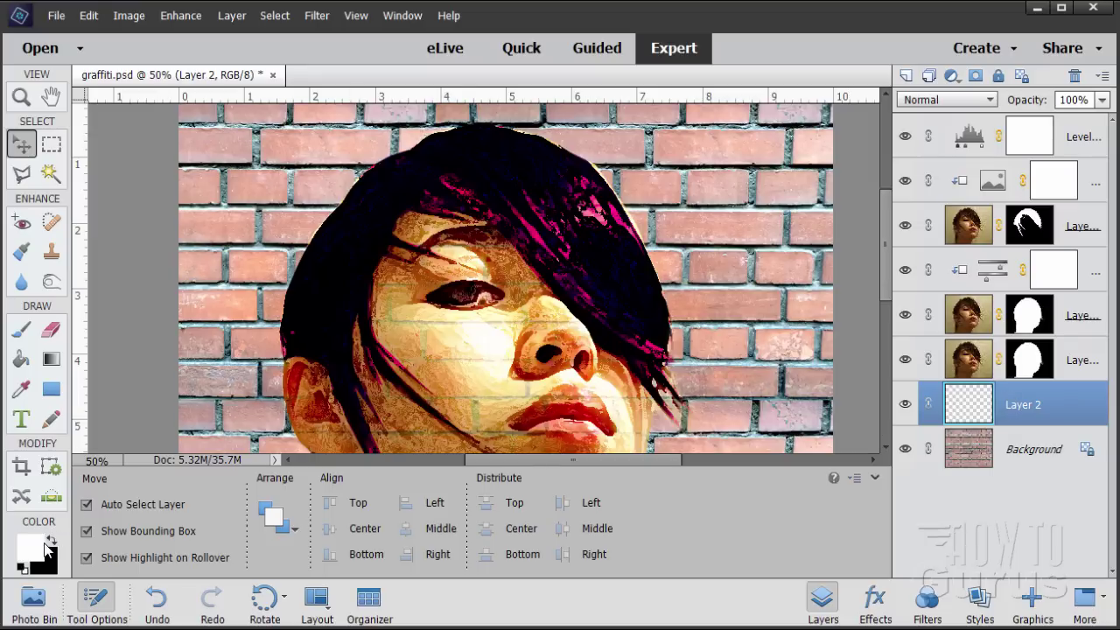
click(53, 542)
click(54, 544)
click(21, 358)
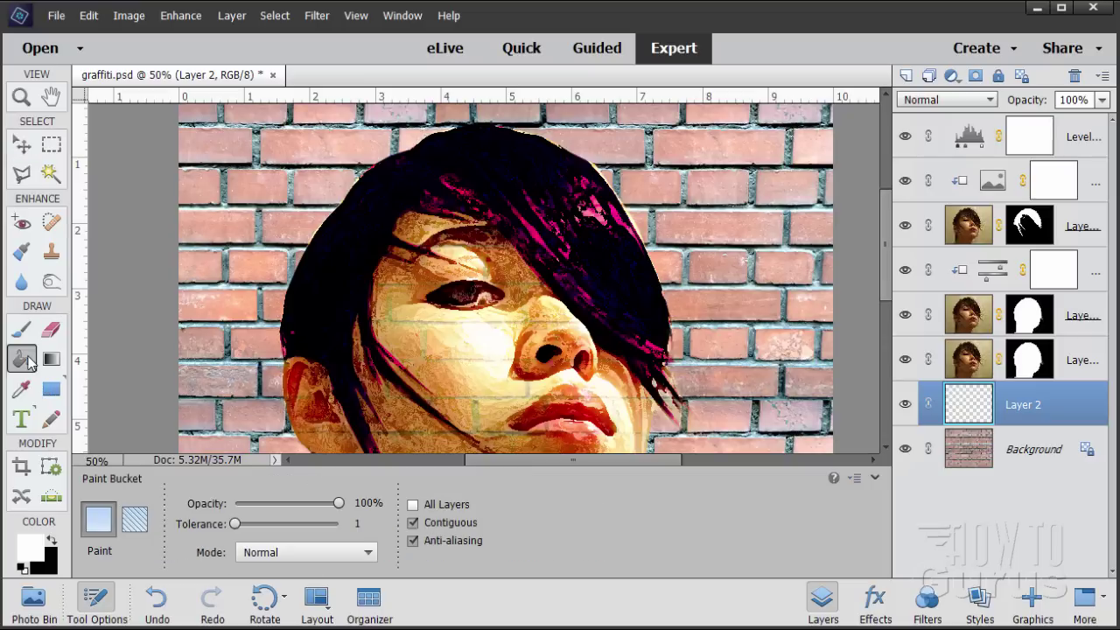
click(190, 347)
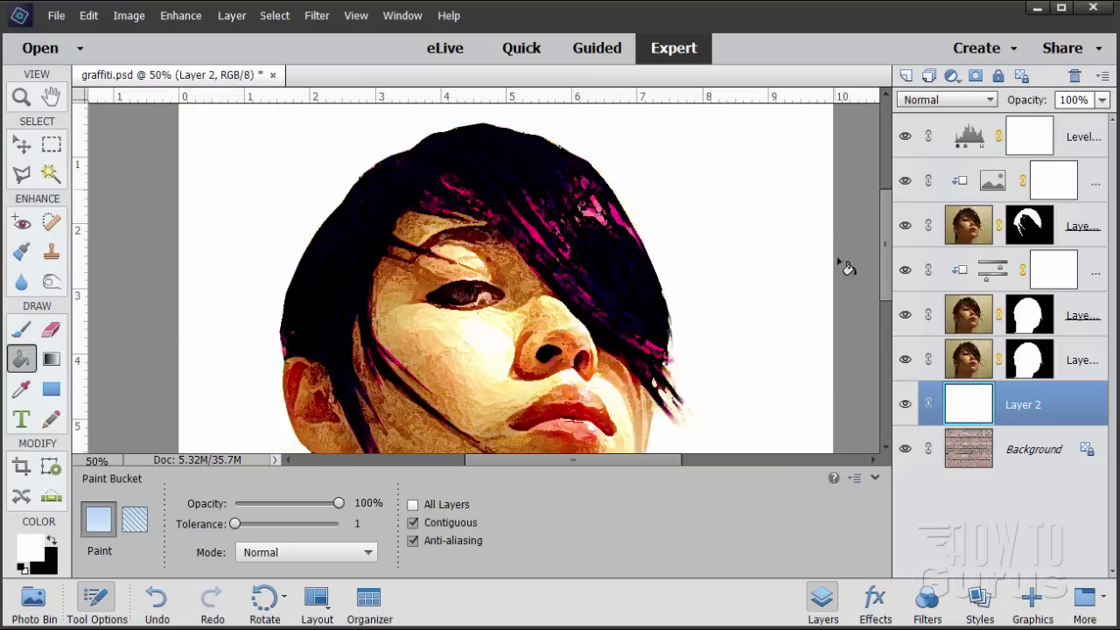
click(21, 149)
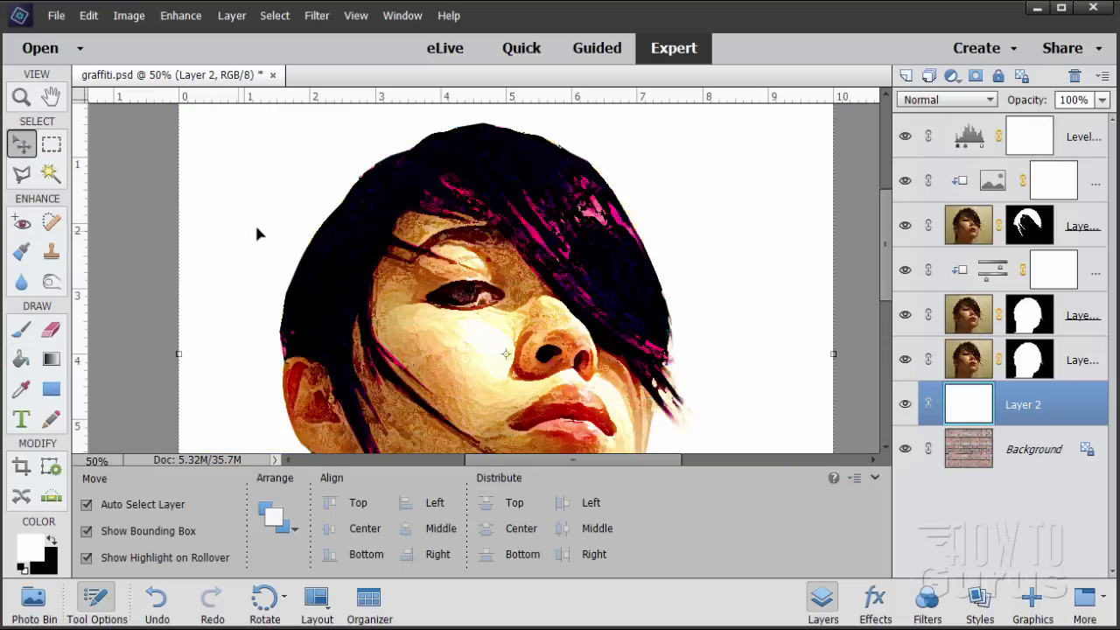
Copy the layer mask from the lowest portrait layer onto the white Layer 2
click(1044, 367)
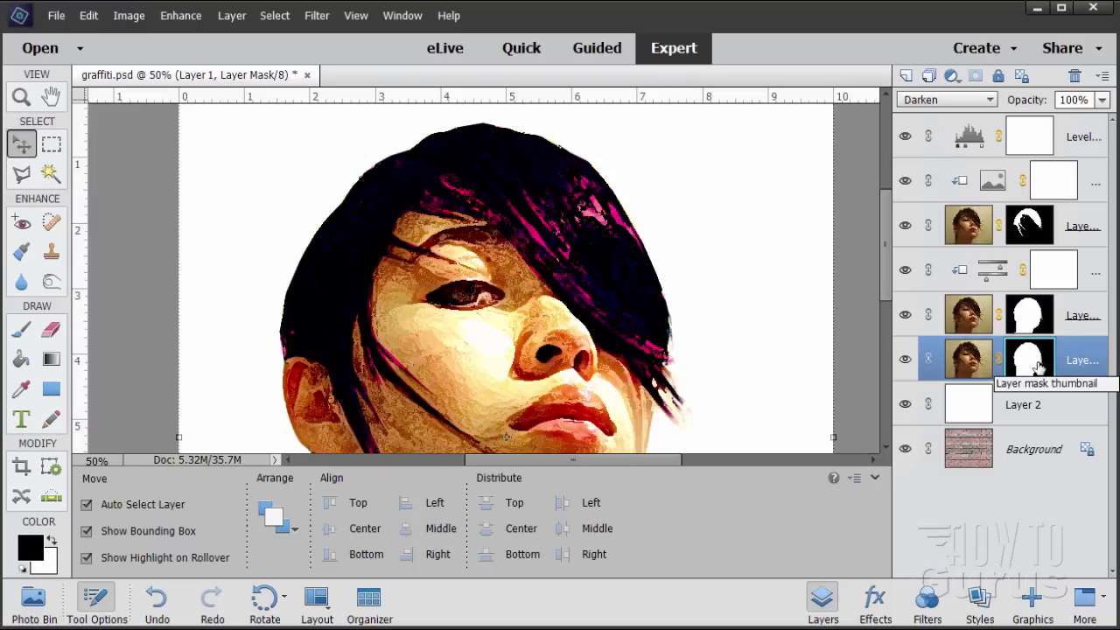
drag(1035, 367, 1035, 409)
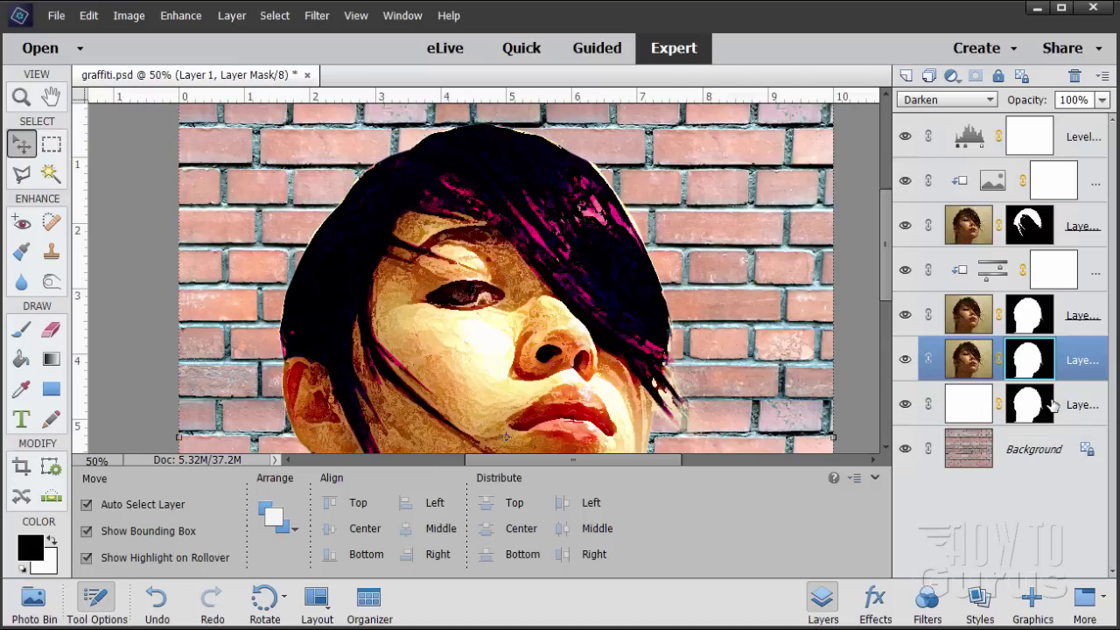
Add a black Stroke layer style to the masked white layer, positioned Outside
click(976, 411)
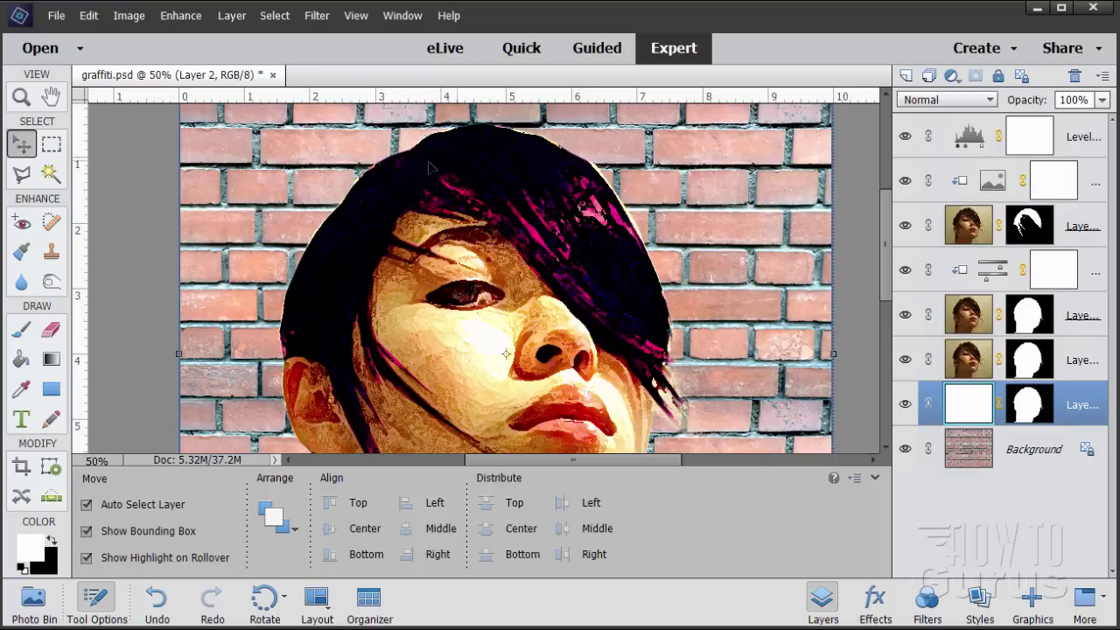
click(232, 17)
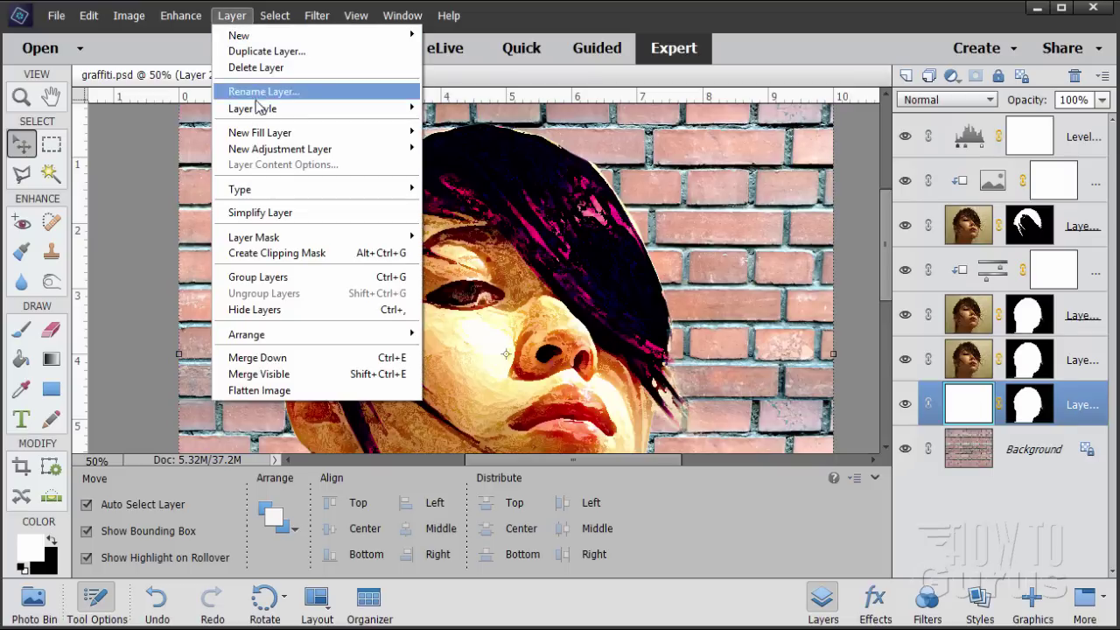
mouse_move(257, 110)
click(468, 107)
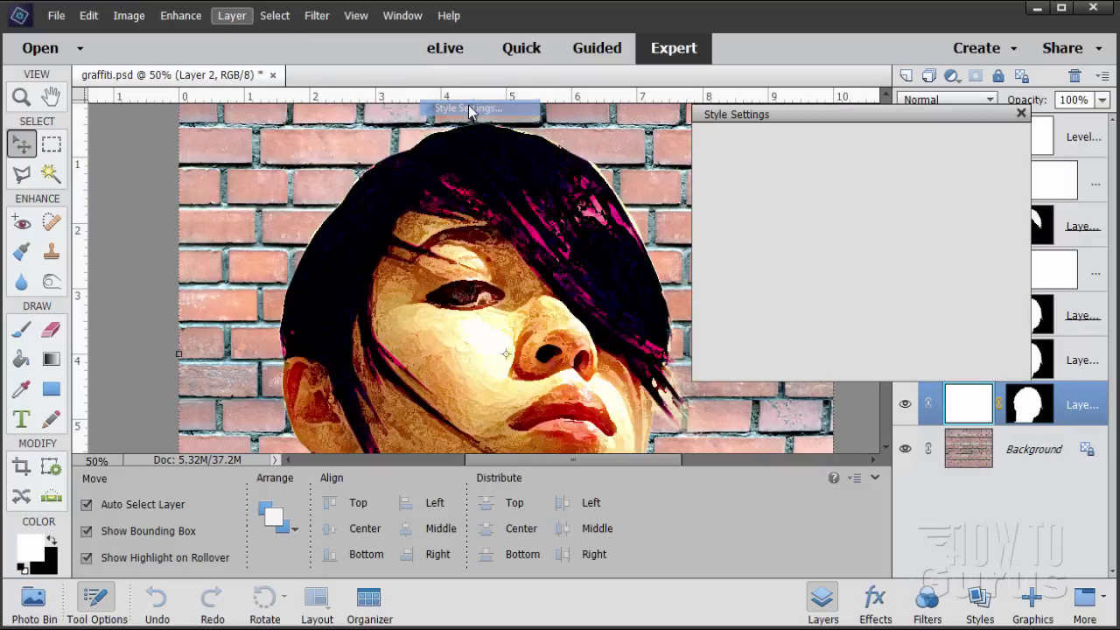
click(731, 322)
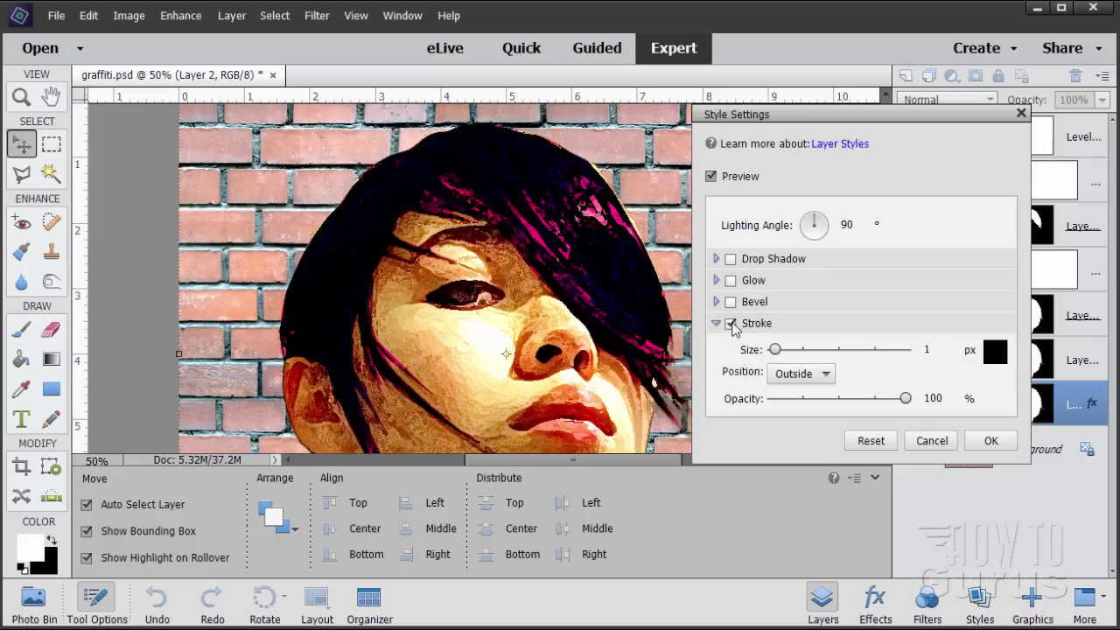
click(783, 374)
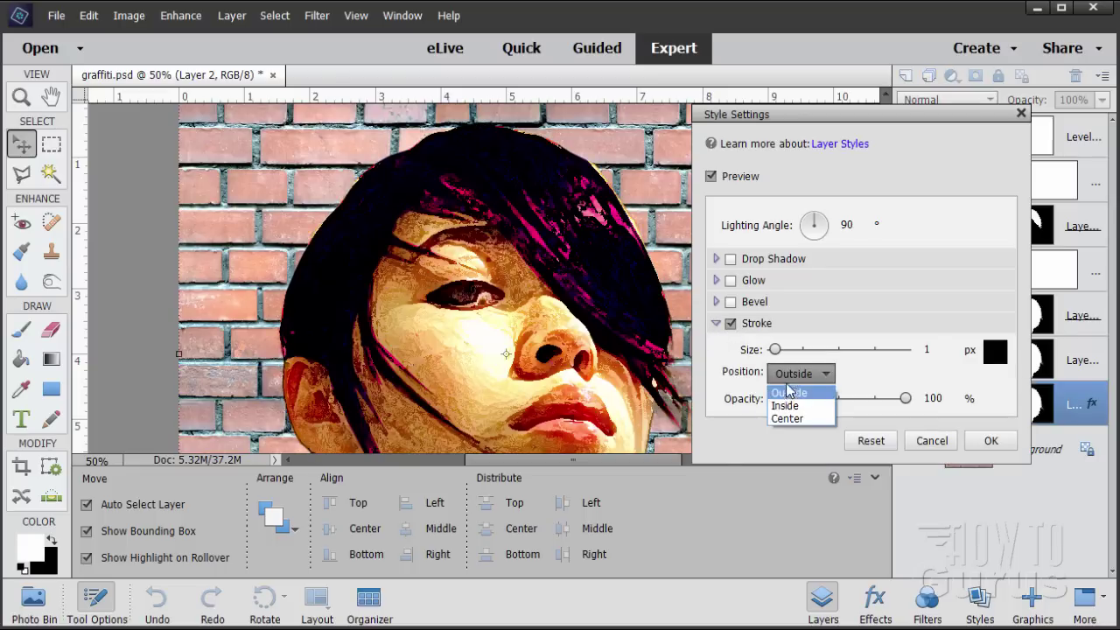
click(785, 405)
click(792, 376)
click(787, 393)
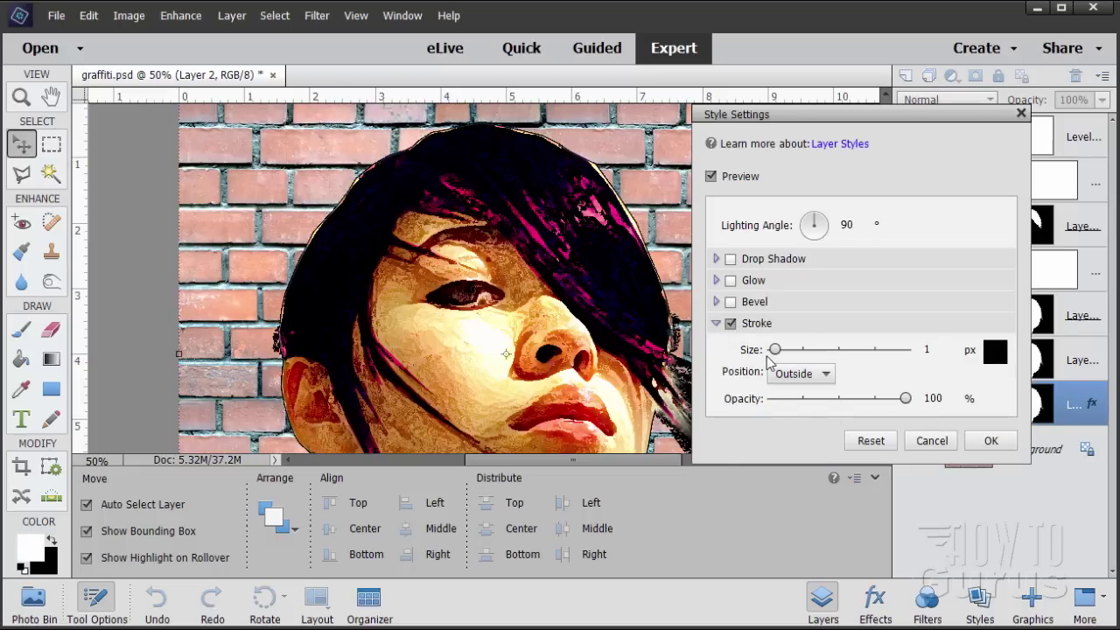
Set the Stroke size to 24 px and apply the style settings
drag(772, 120, 822, 130)
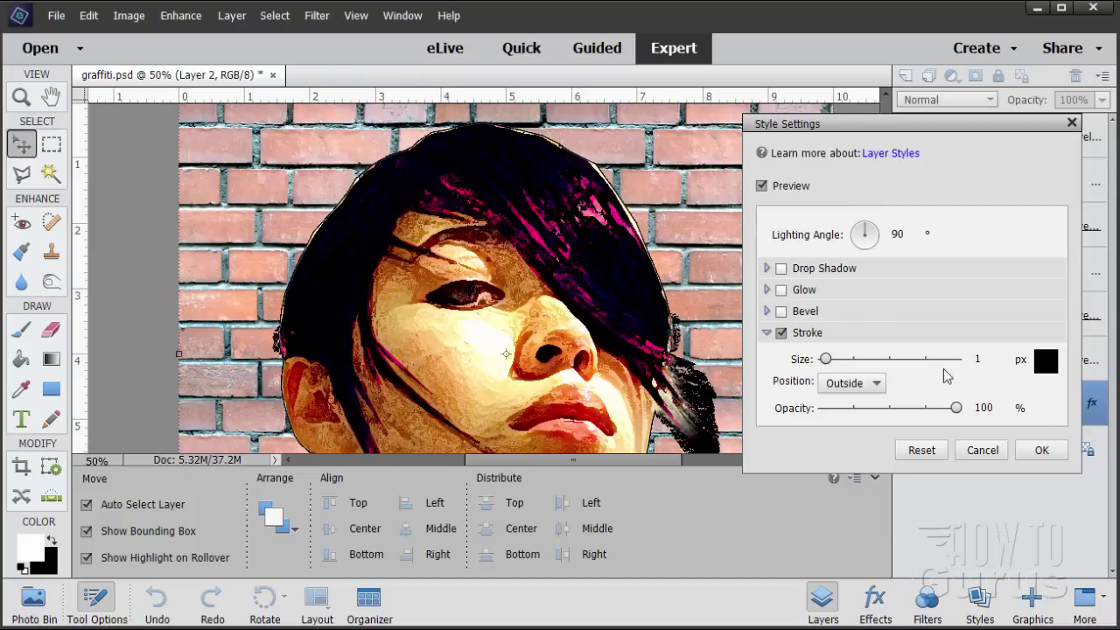
drag(832, 364, 840, 364)
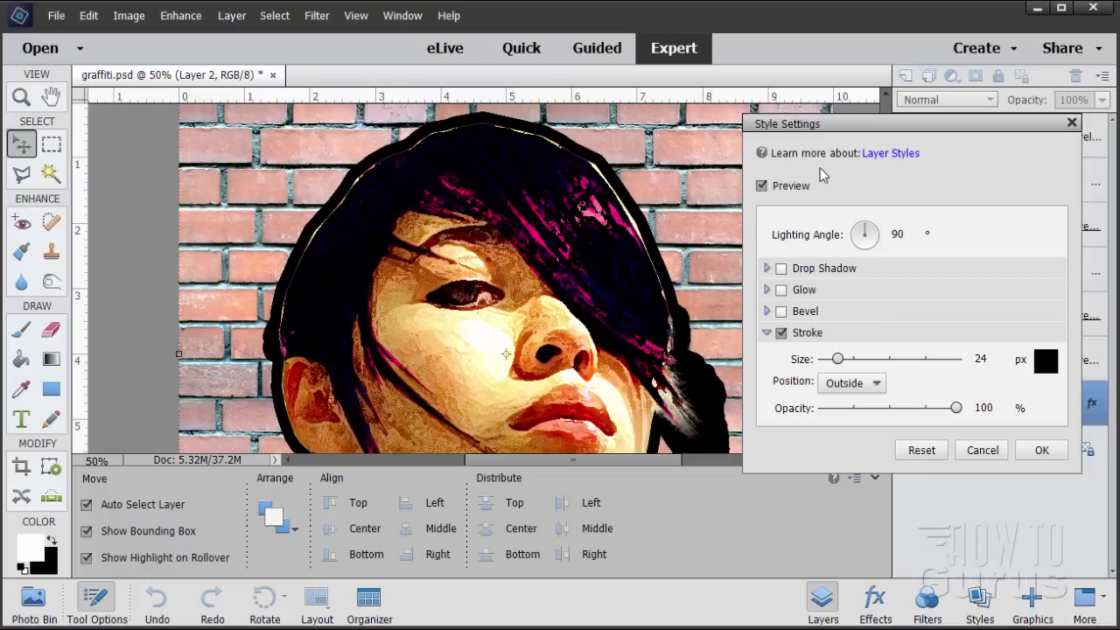
click(1041, 449)
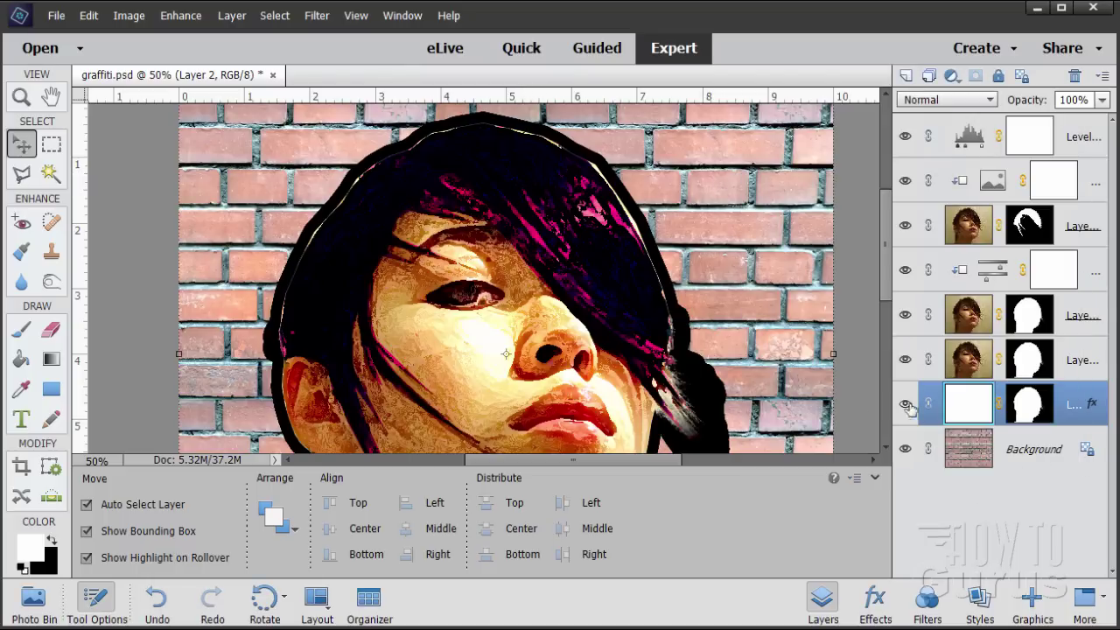
Simplify Layer 2 and delete the white head shape inside its black outline, selected with the Magic Wand
right_click(975, 411)
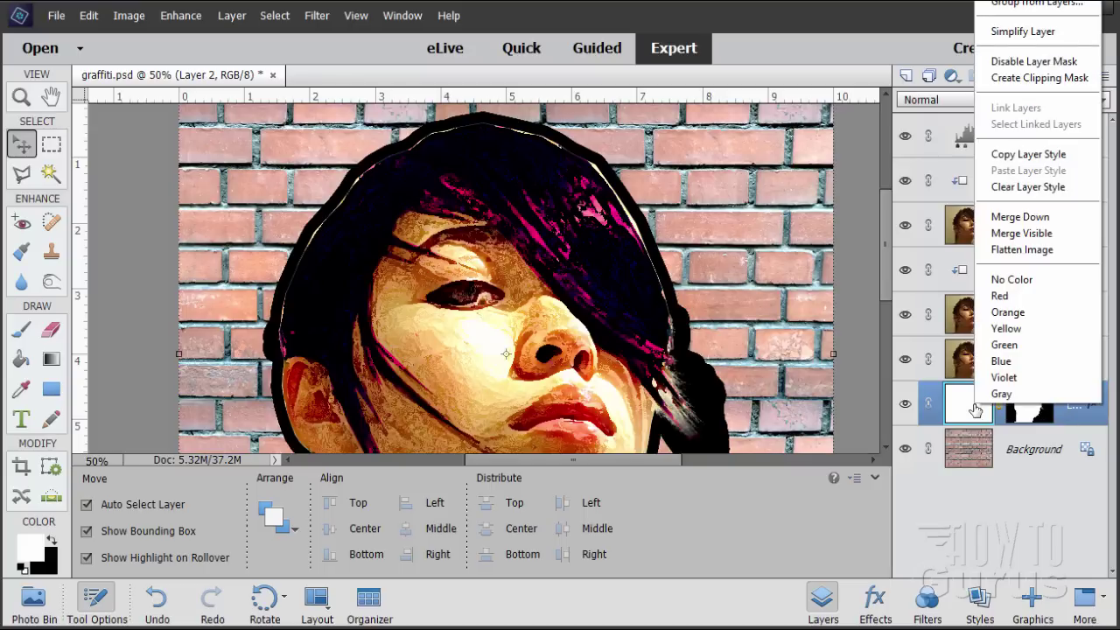
click(1024, 32)
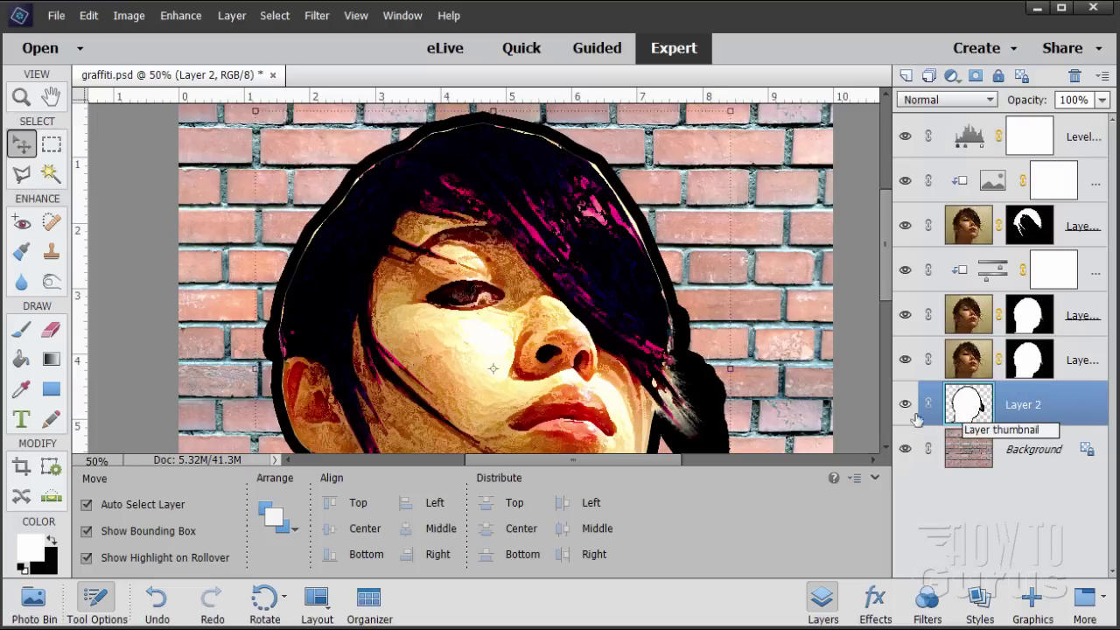
click(50, 173)
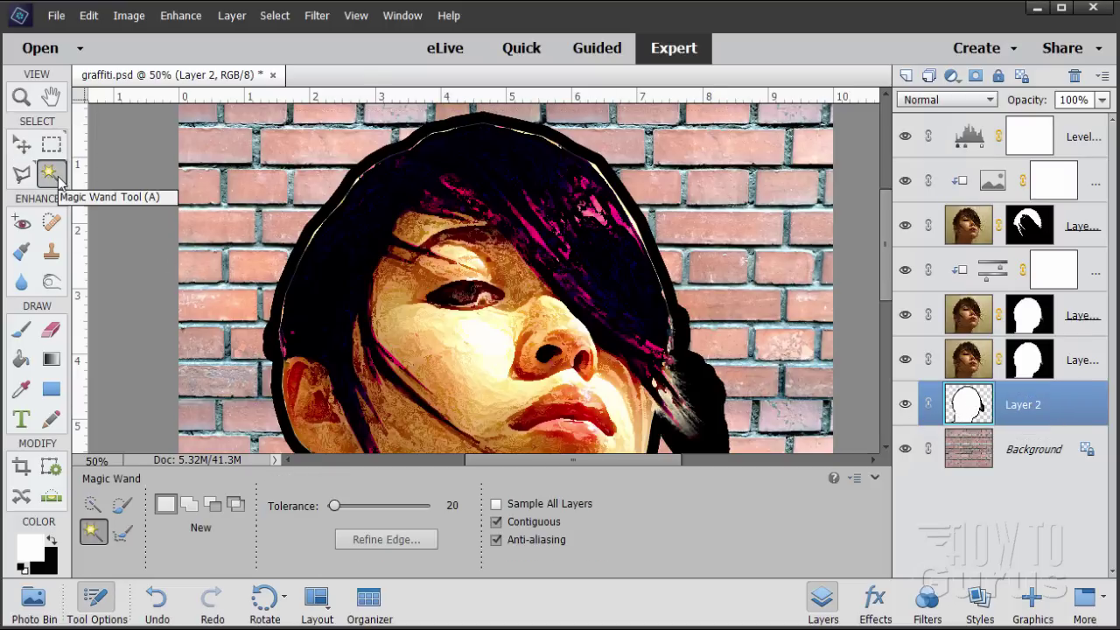
click(477, 364)
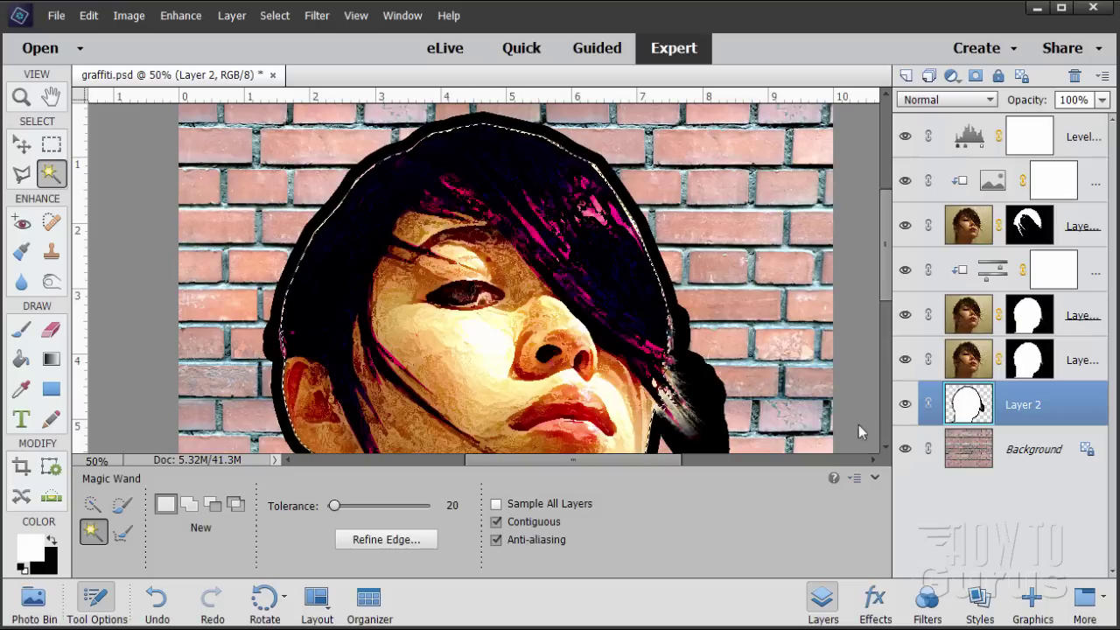
key(Delete)
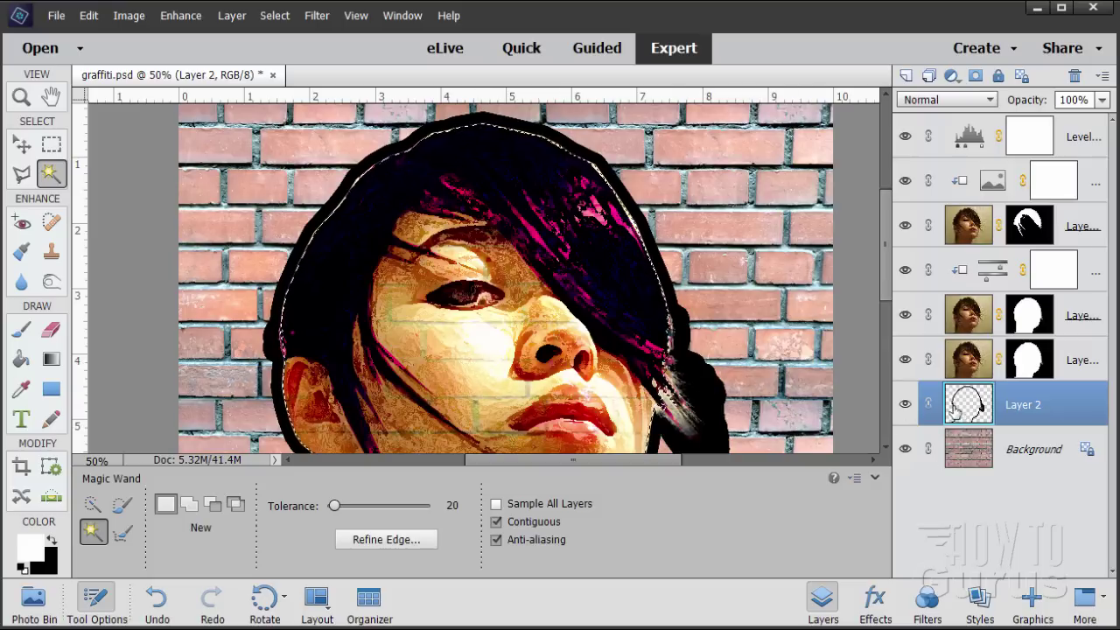
Activate the Eraser for Layer 2 and set its brush size to 50 px
drag(886, 266, 888, 303)
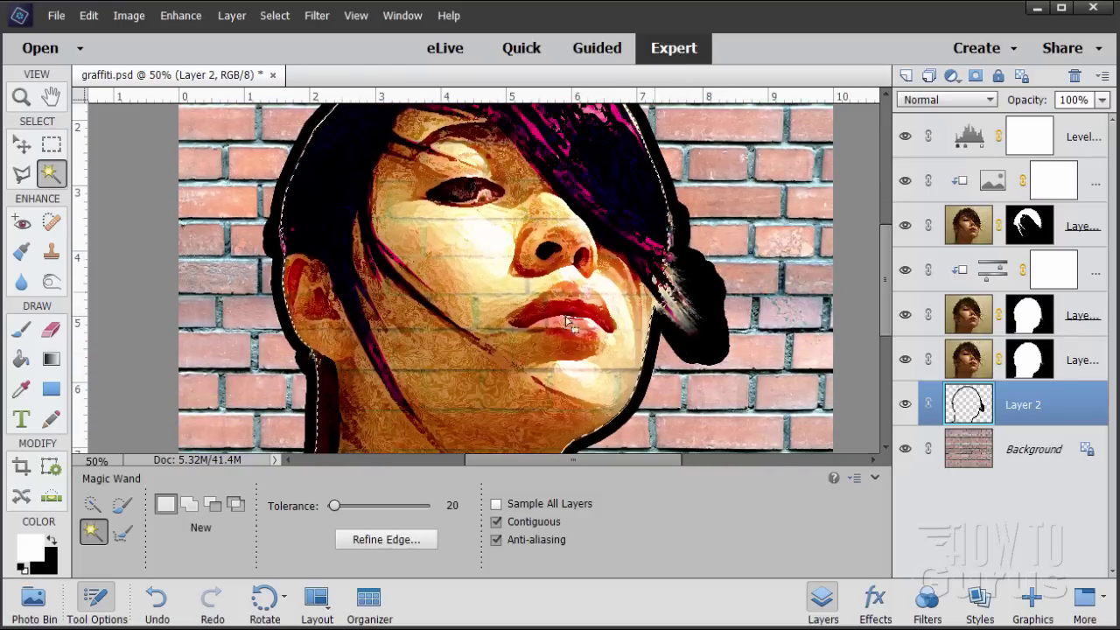
click(52, 332)
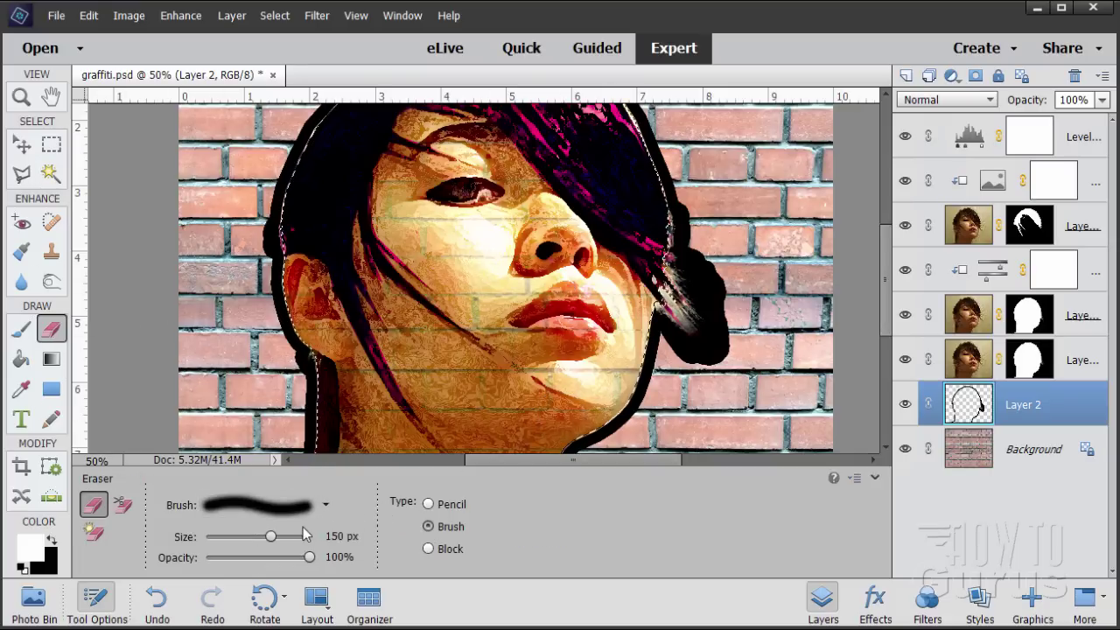
drag(271, 536, 231, 536)
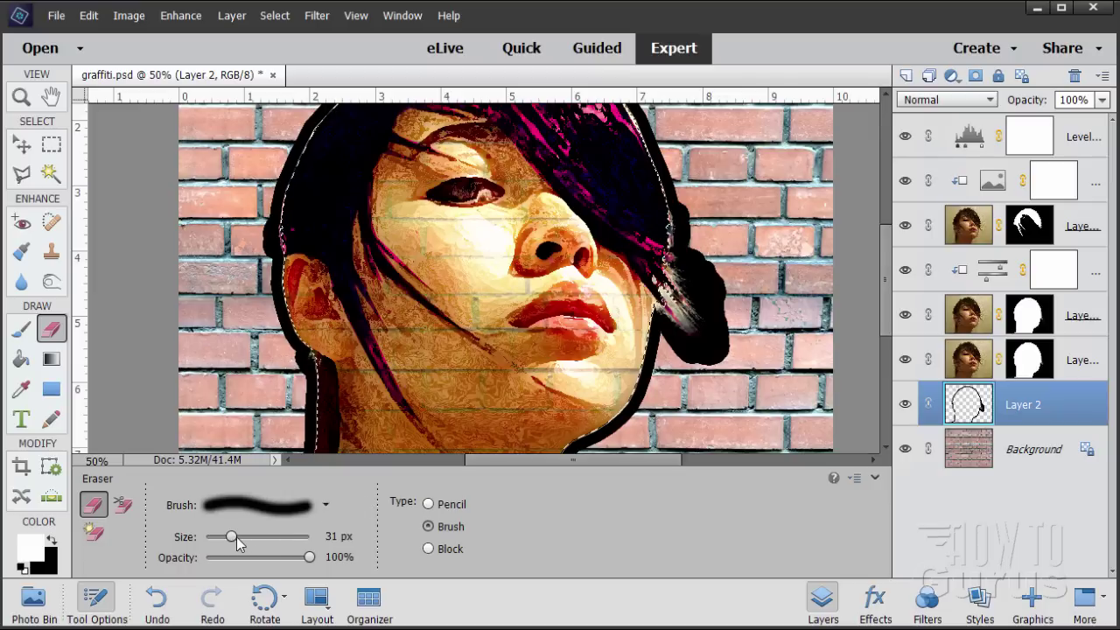
drag(234, 537, 245, 540)
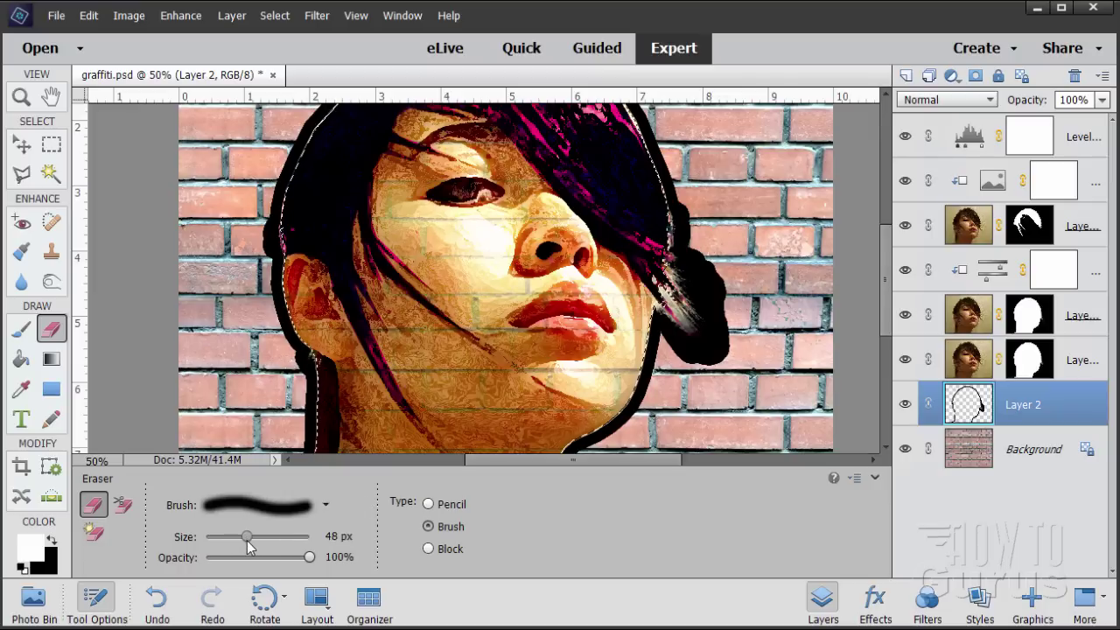
double_click(334, 536)
text(50)
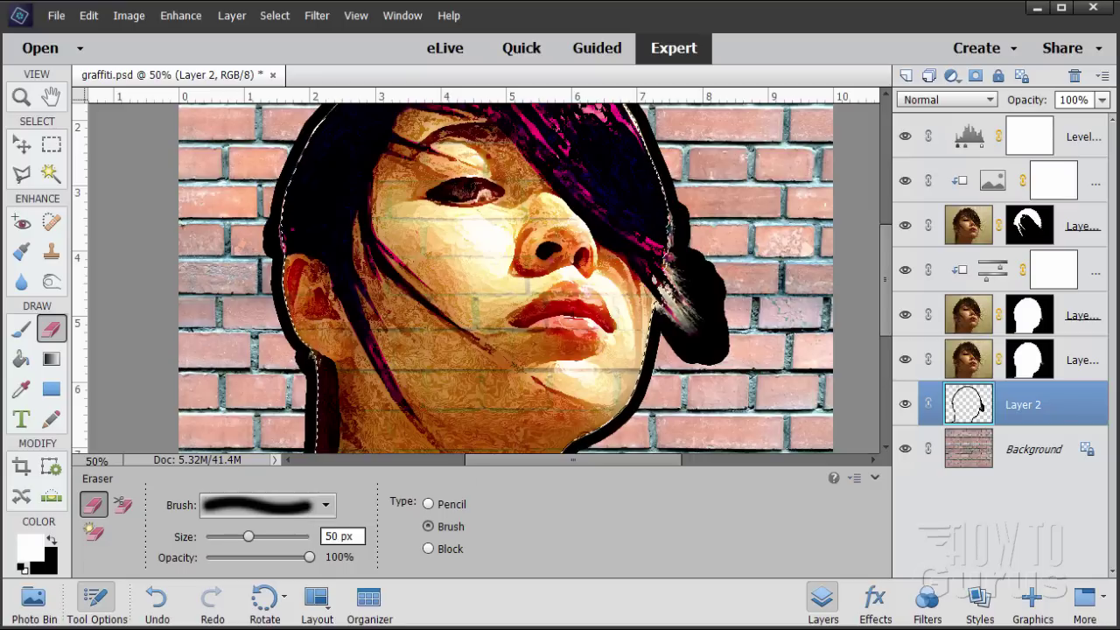
Switch the Eraser to the hard round 19 px brush from Default Brushes and enlarge it to 50 px
click(325, 506)
scroll(310, 447, down, 6)
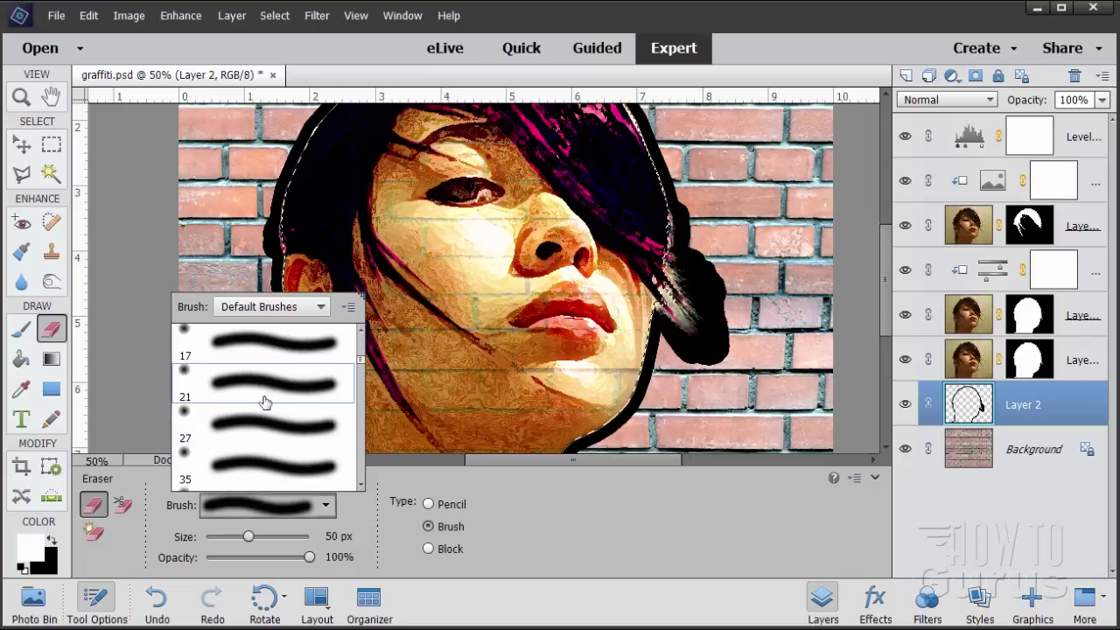
scroll(265, 403, up, 4)
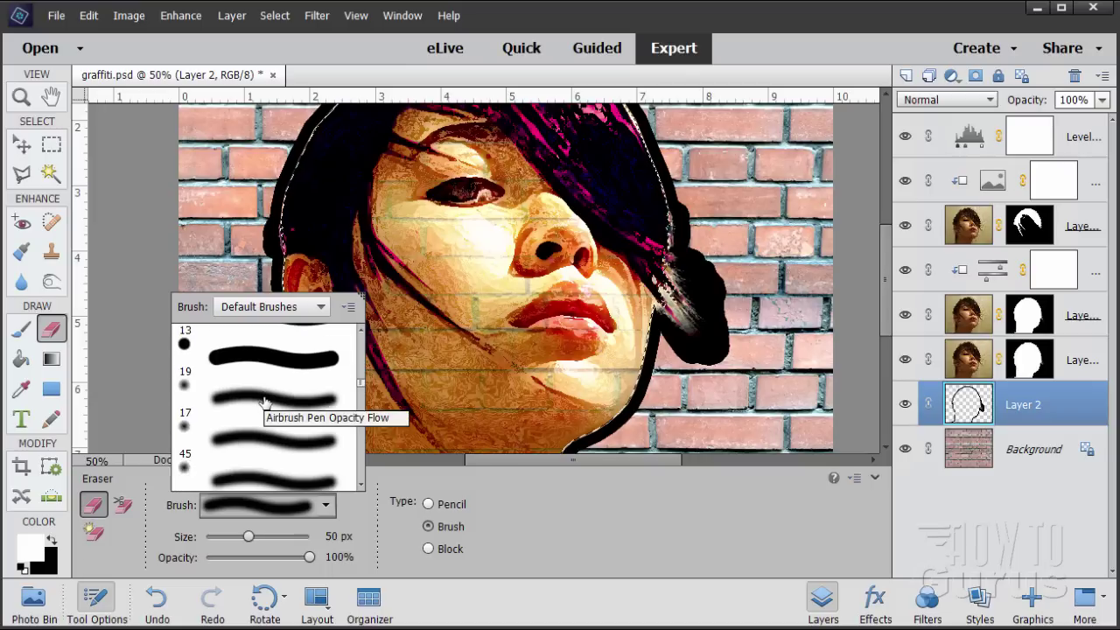
scroll(265, 403, up, 1)
click(249, 408)
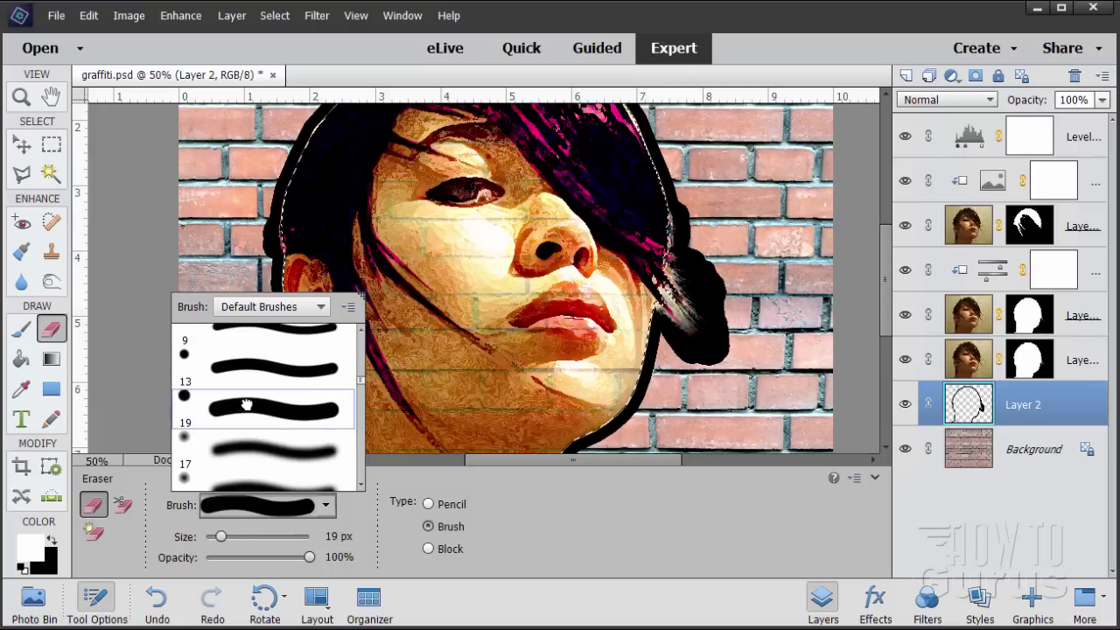
click(332, 535)
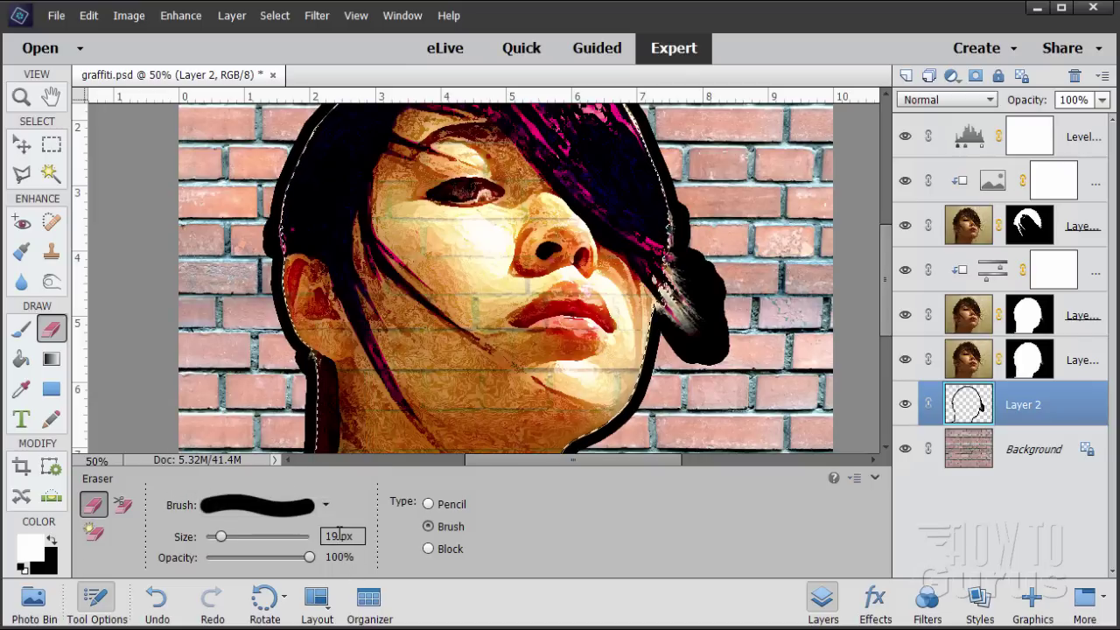
text(50)
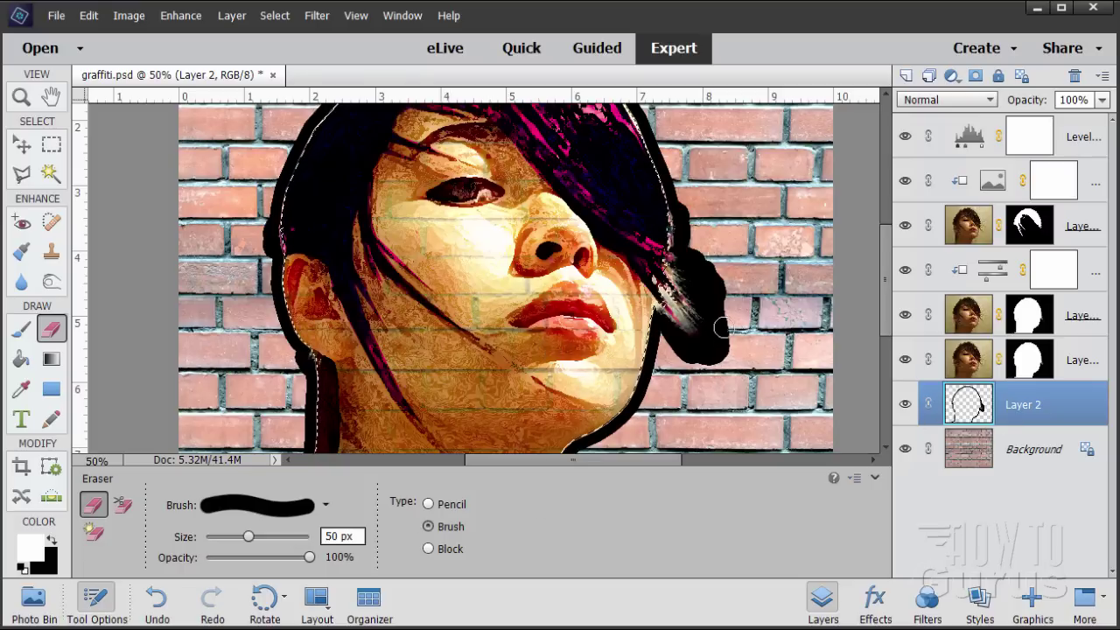
key(Return)
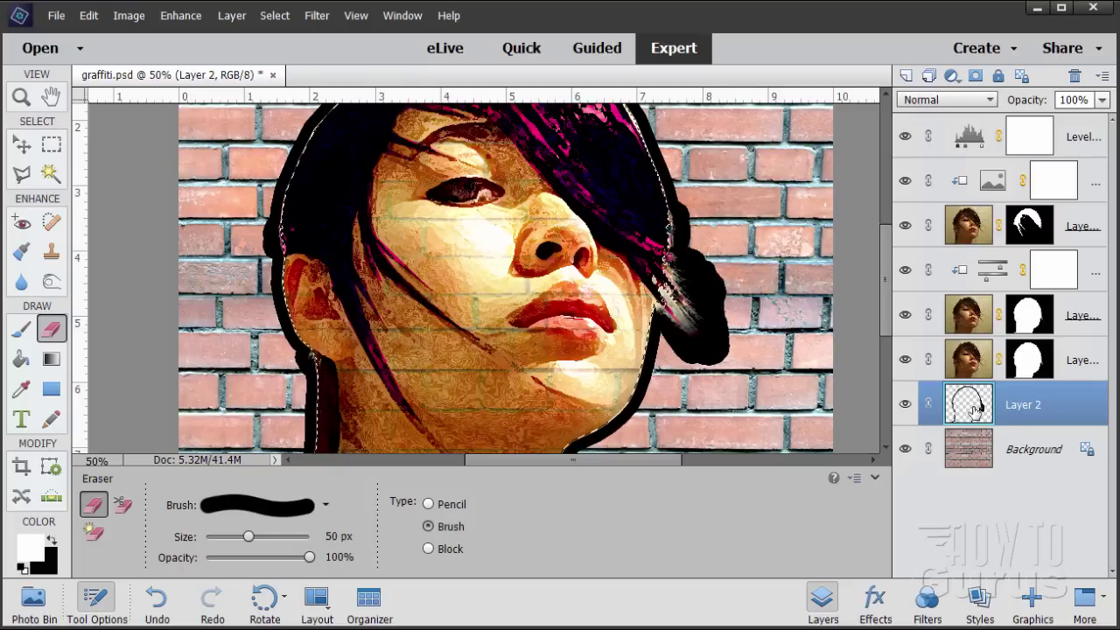
Clear the head selection and enclose the excess black outline beside the hair tips with the Polygonal Lasso
click(278, 15)
click(287, 50)
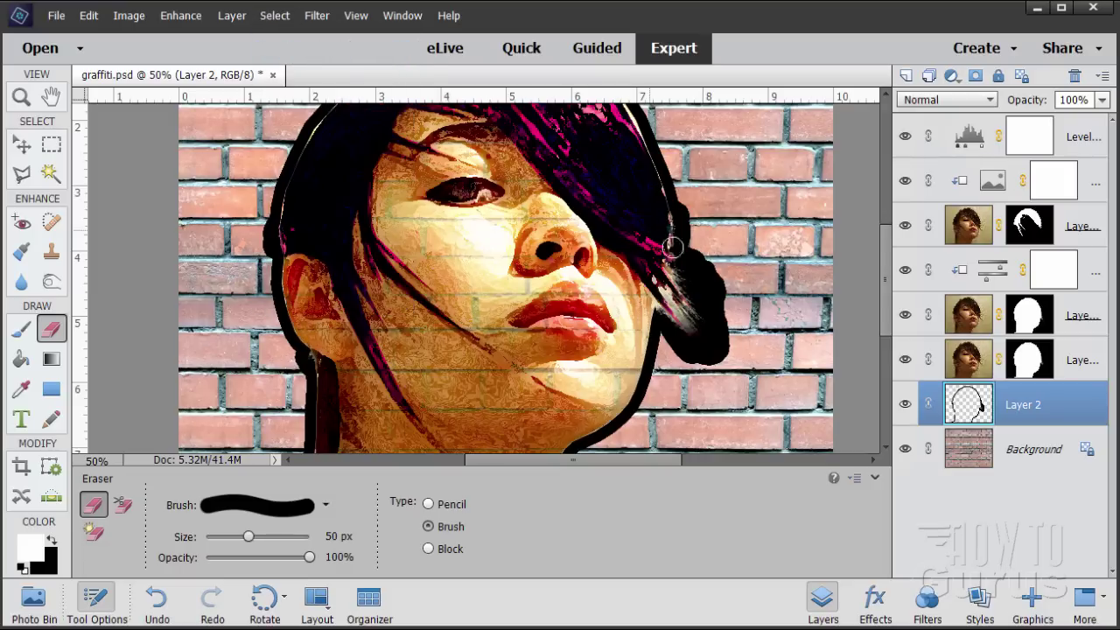
key(l)
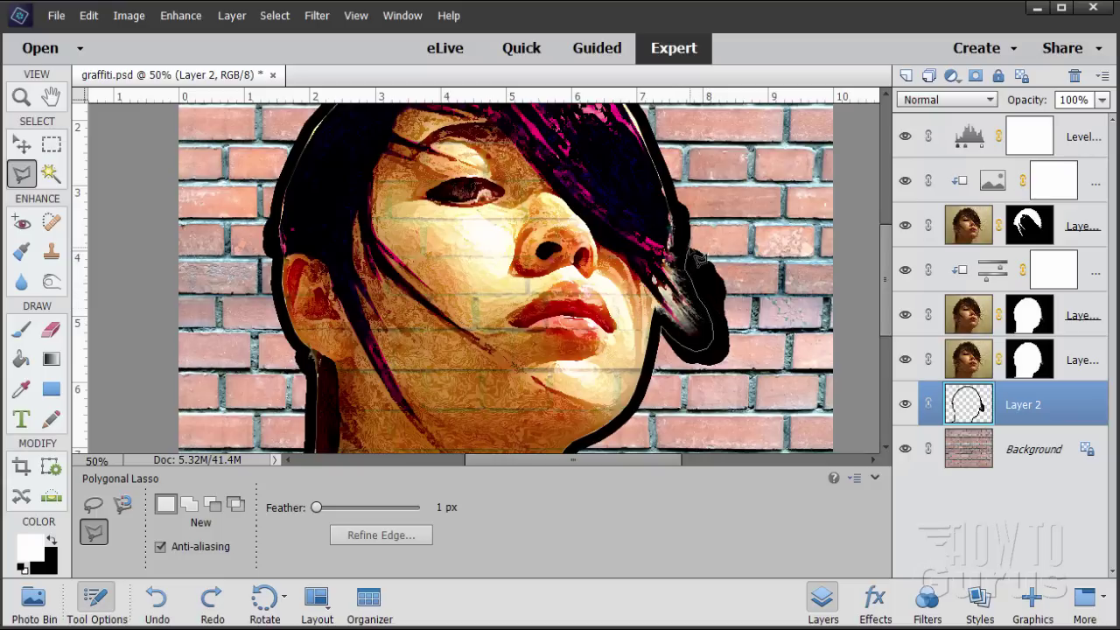
click(728, 225)
click(801, 295)
click(730, 407)
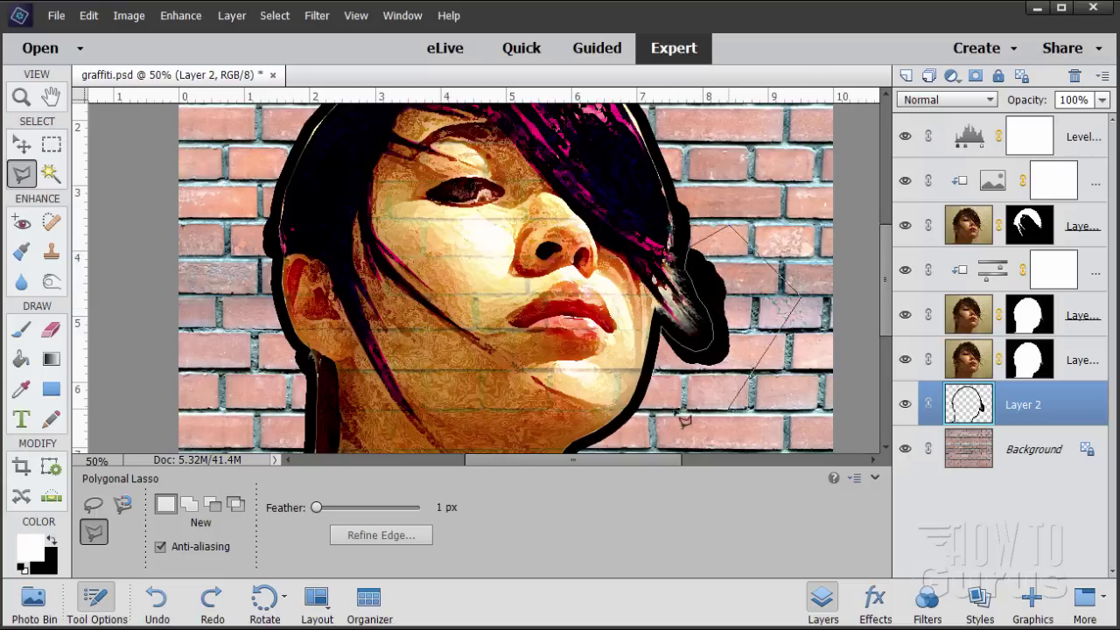
click(664, 382)
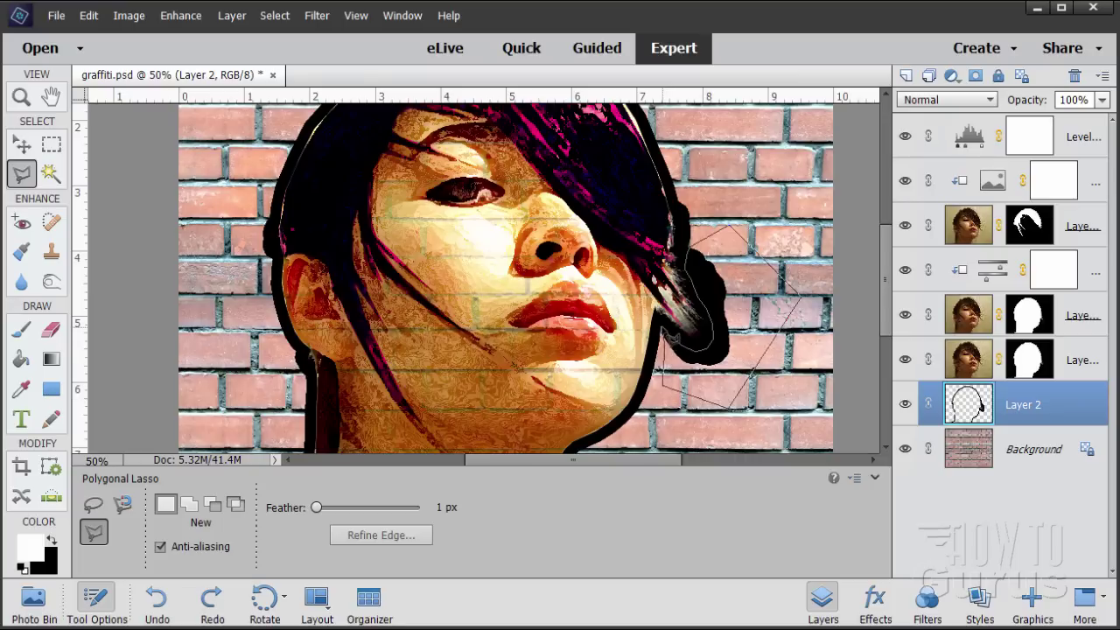
click(669, 335)
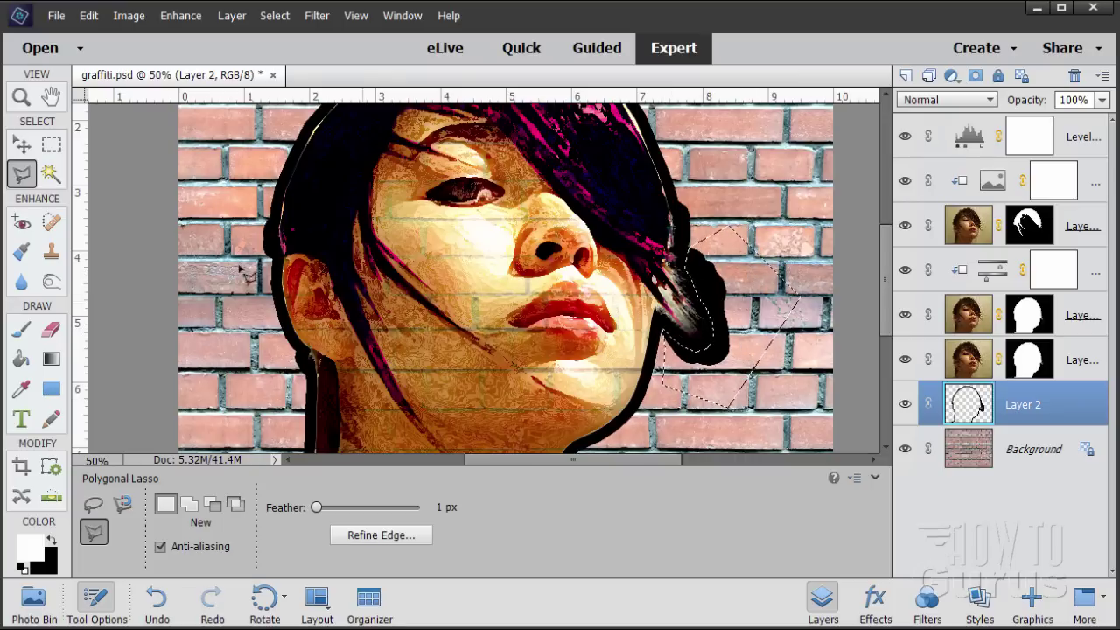
Erase the excess black outline beside the hair tips within the lasso selection on Layer 2, and clear the selection
click(51, 329)
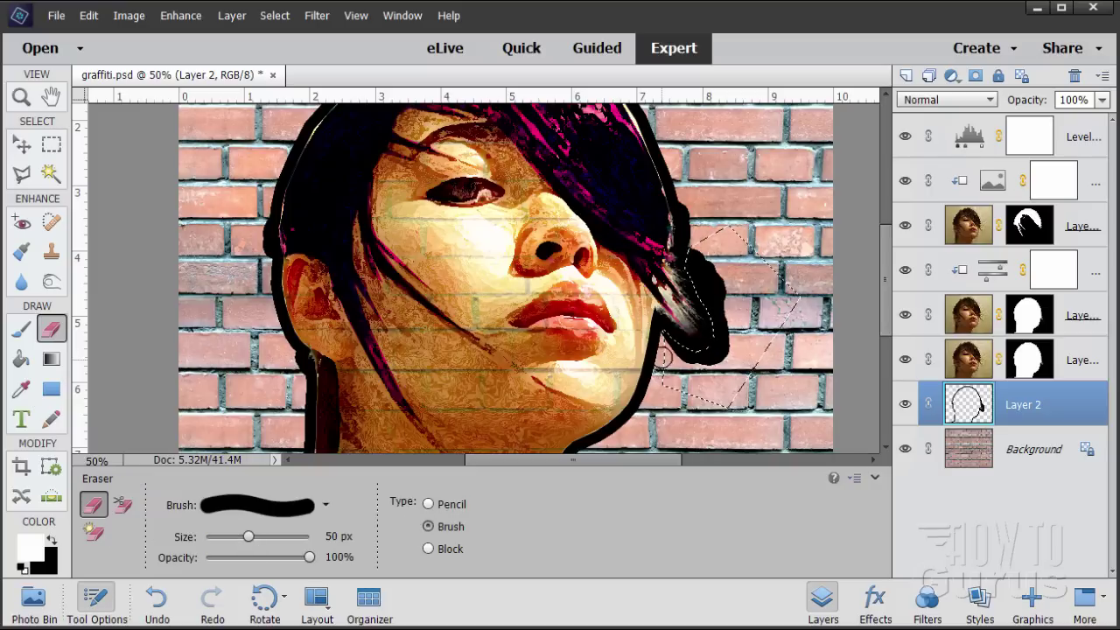
mouse_move(721, 377)
mouse_down()
mouse_move(669, 340)
mouse_move(723, 341)
mouse_move(700, 261)
mouse_move(726, 322)
mouse_move(698, 354)
mouse_up()
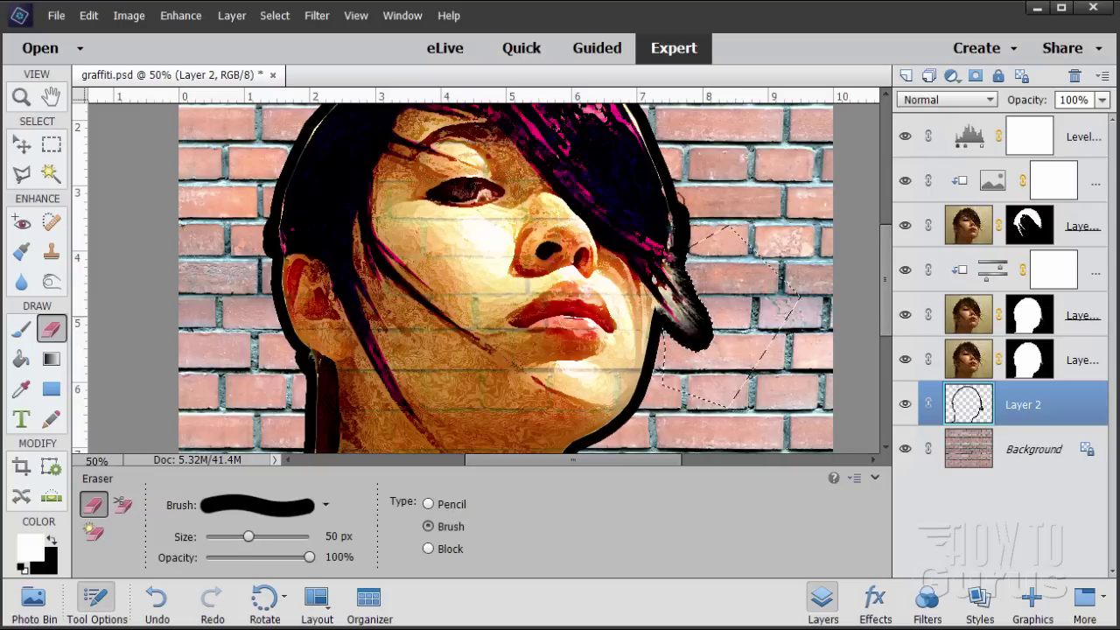
click(275, 16)
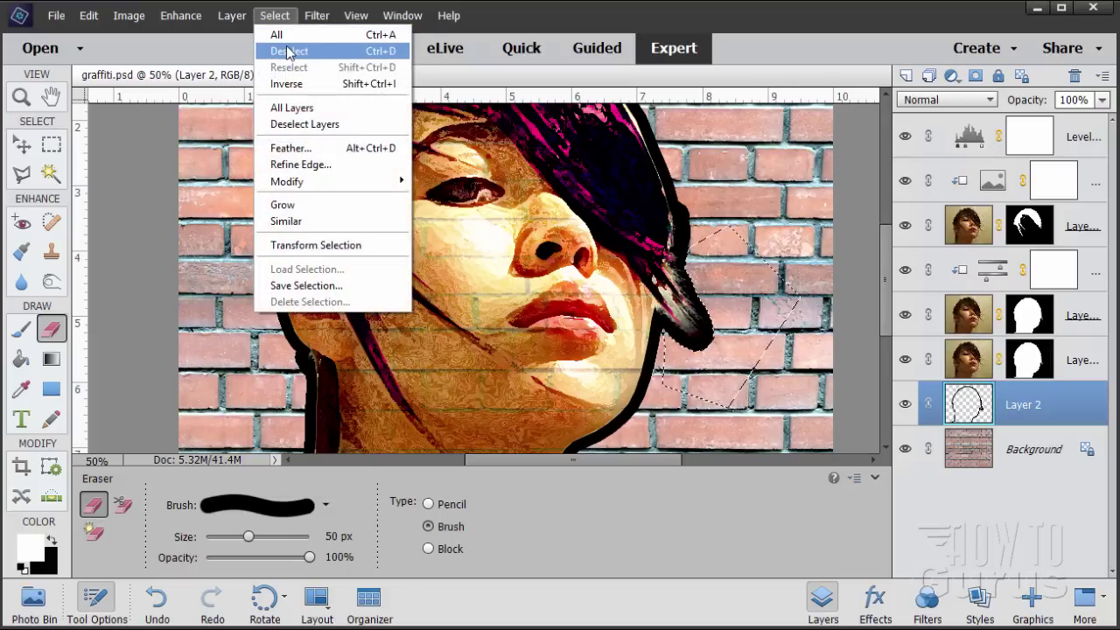
click(291, 49)
key(v)
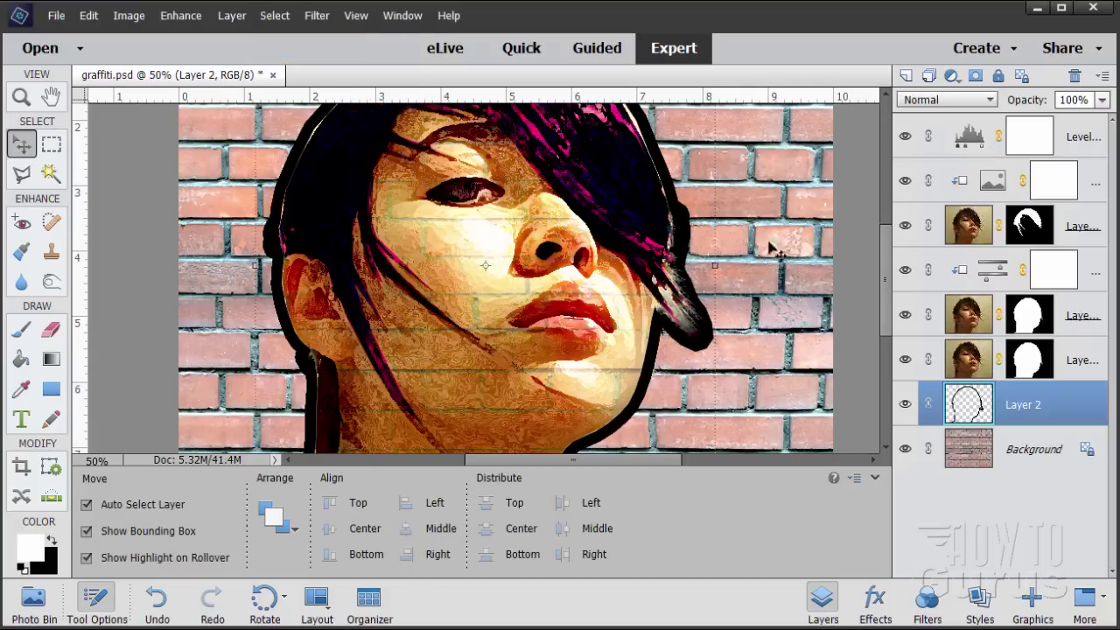
Apply the Add Noise filter to the Layer 2 outline with an amount of 65% and Uniform distribution
drag(887, 326, 889, 291)
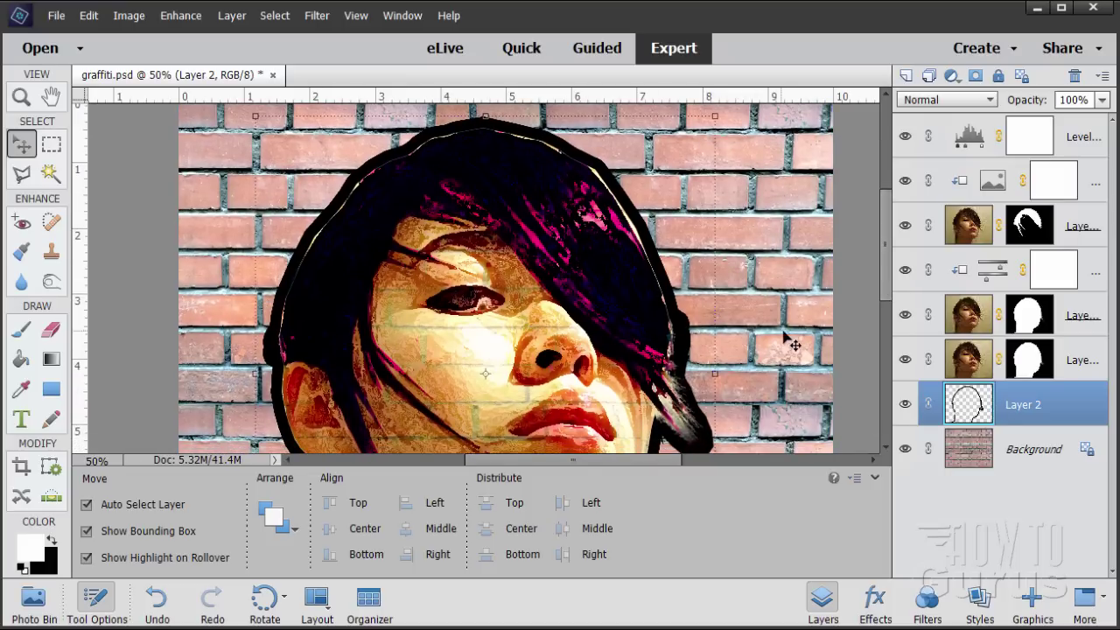
click(316, 16)
mouse_move(341, 182)
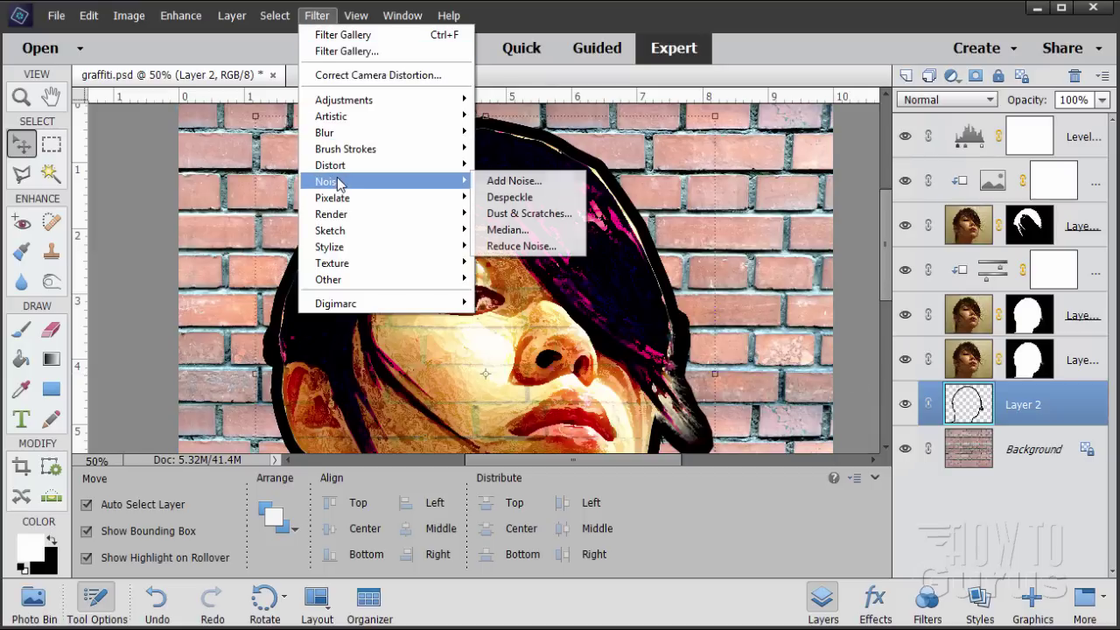
click(513, 182)
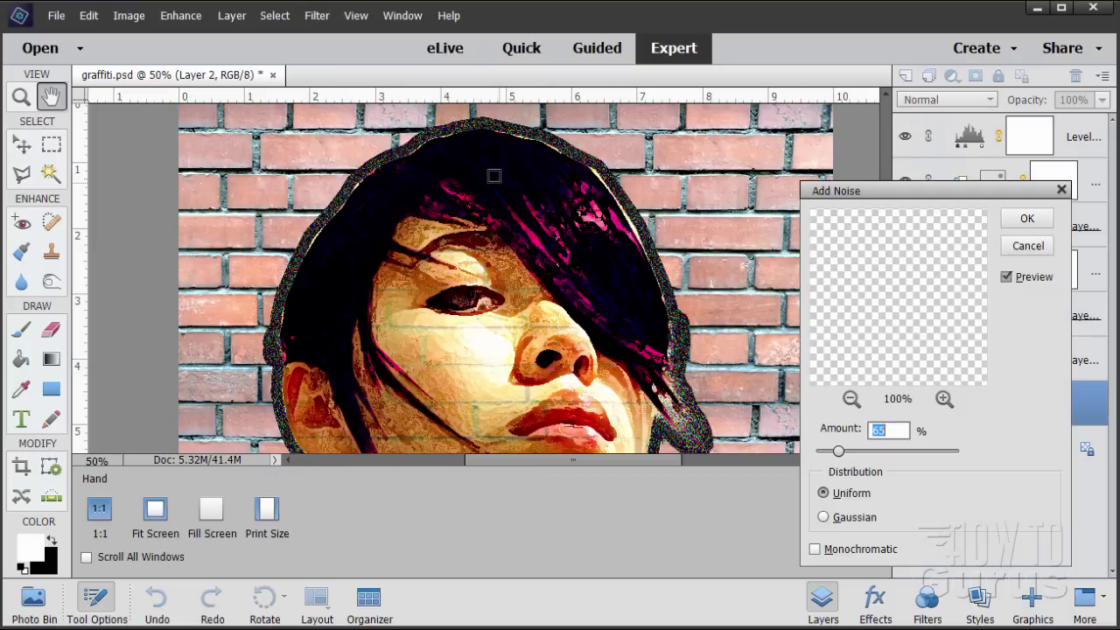
drag(852, 191, 841, 178)
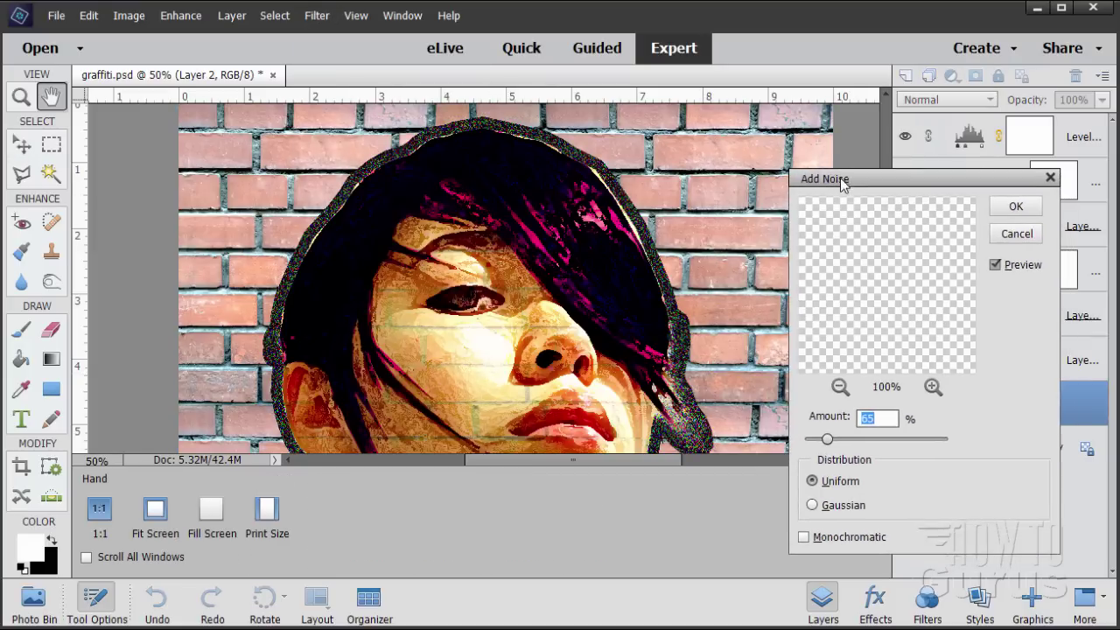
click(886, 417)
click(1015, 206)
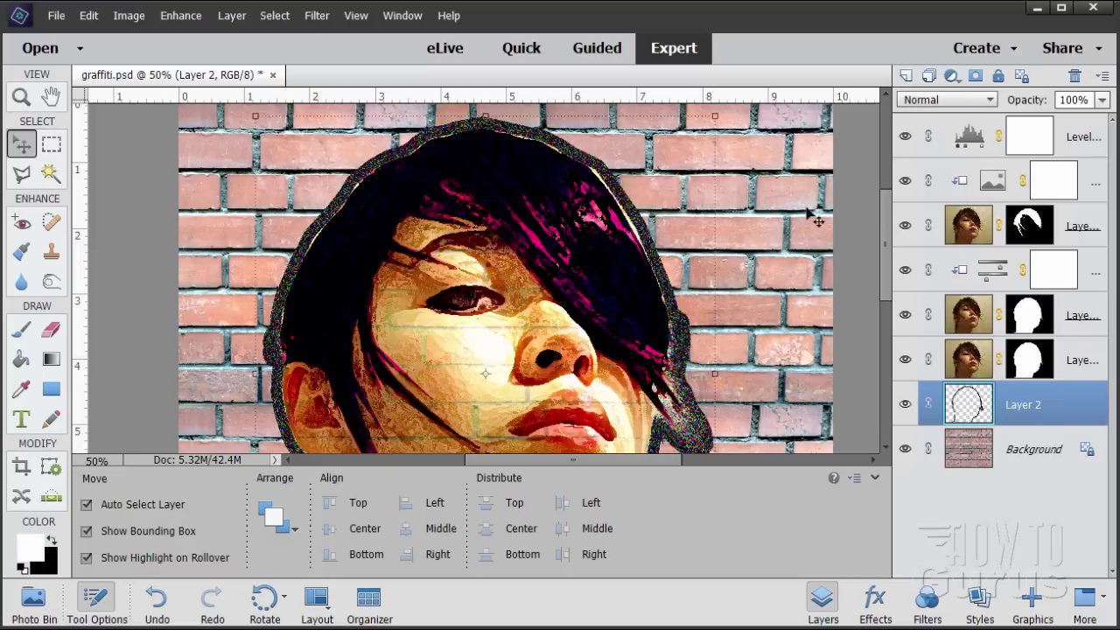
Apply the Watercolor filter to the Layer 2 outline with Brush Detail 9, Shadow Intensity 1 and Texture 1
click(316, 16)
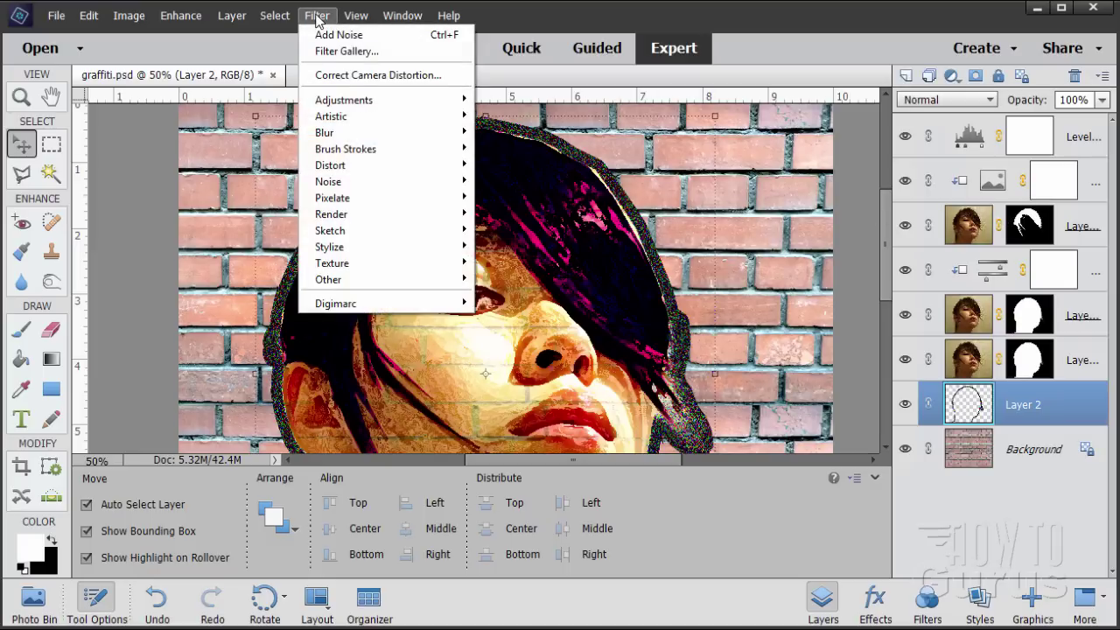
click(324, 51)
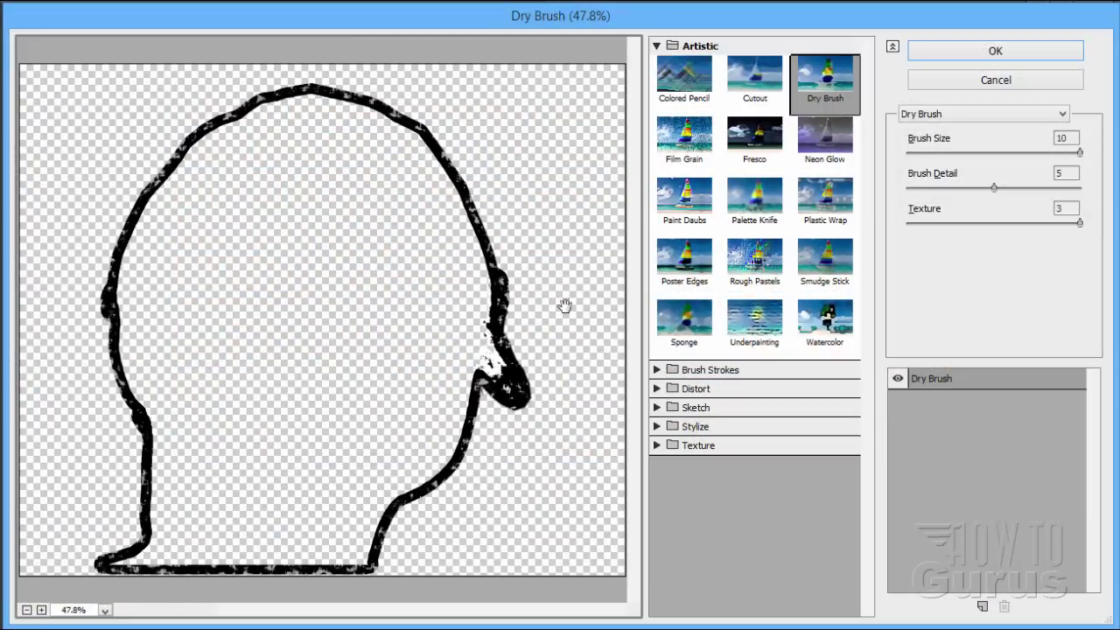
click(824, 337)
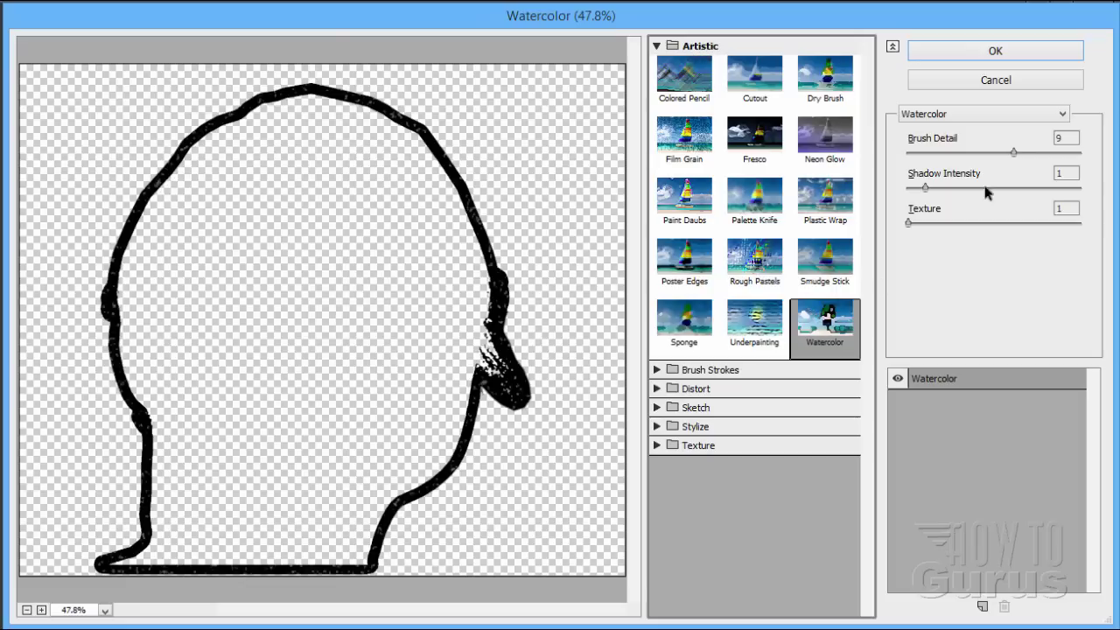
click(1004, 56)
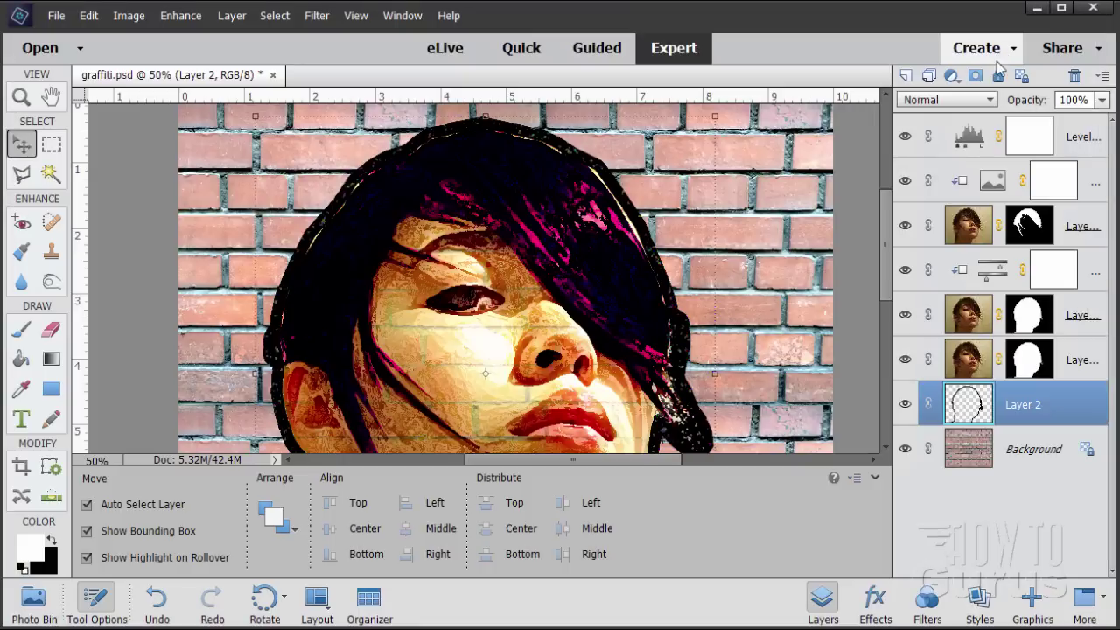
Fit the whole image on screen and duplicate the brick wall Background layer
drag(882, 266, 886, 298)
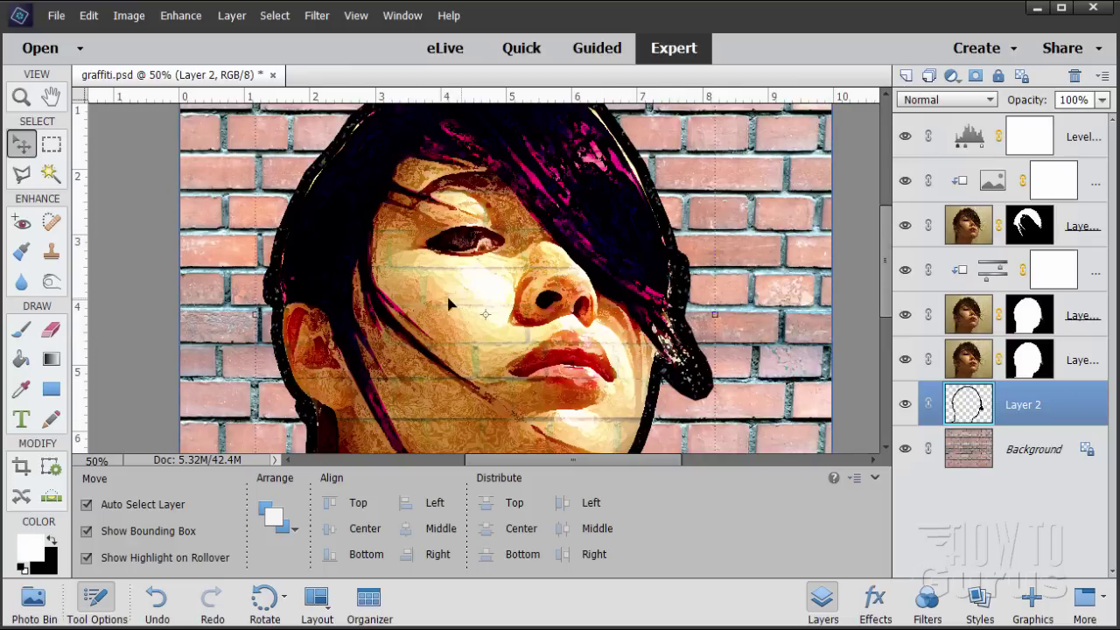
drag(887, 308, 886, 267)
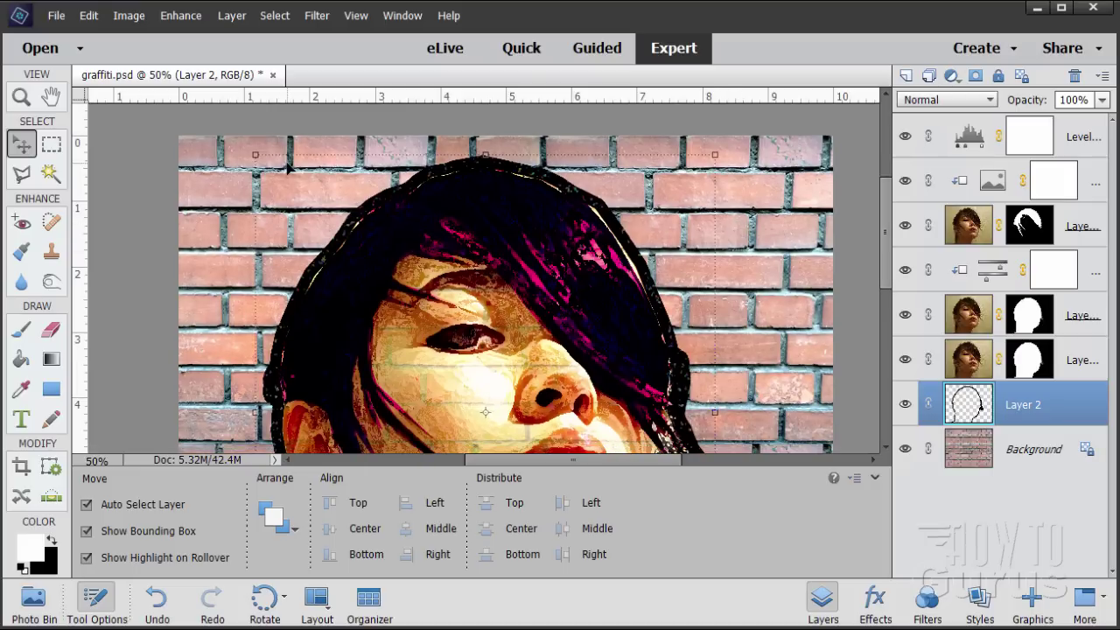
click(356, 15)
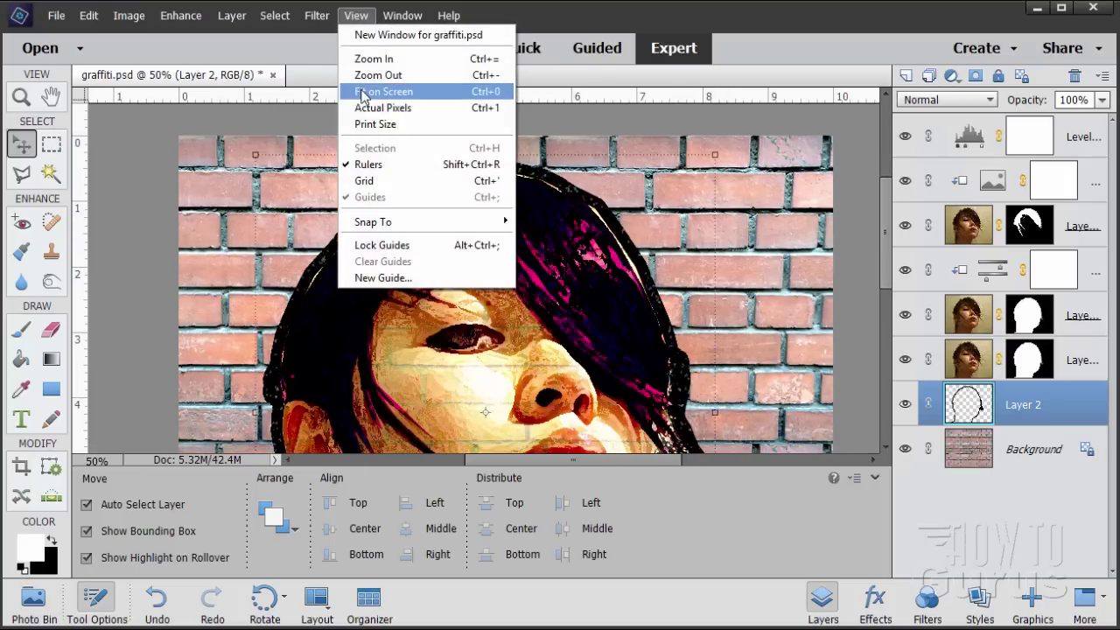
click(359, 91)
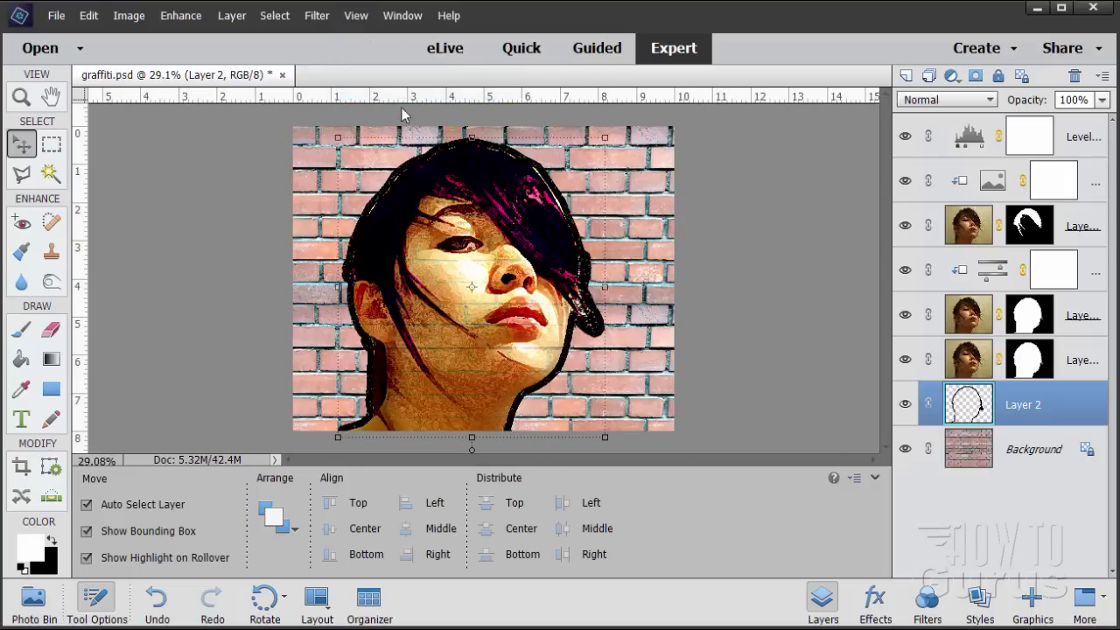
click(970, 455)
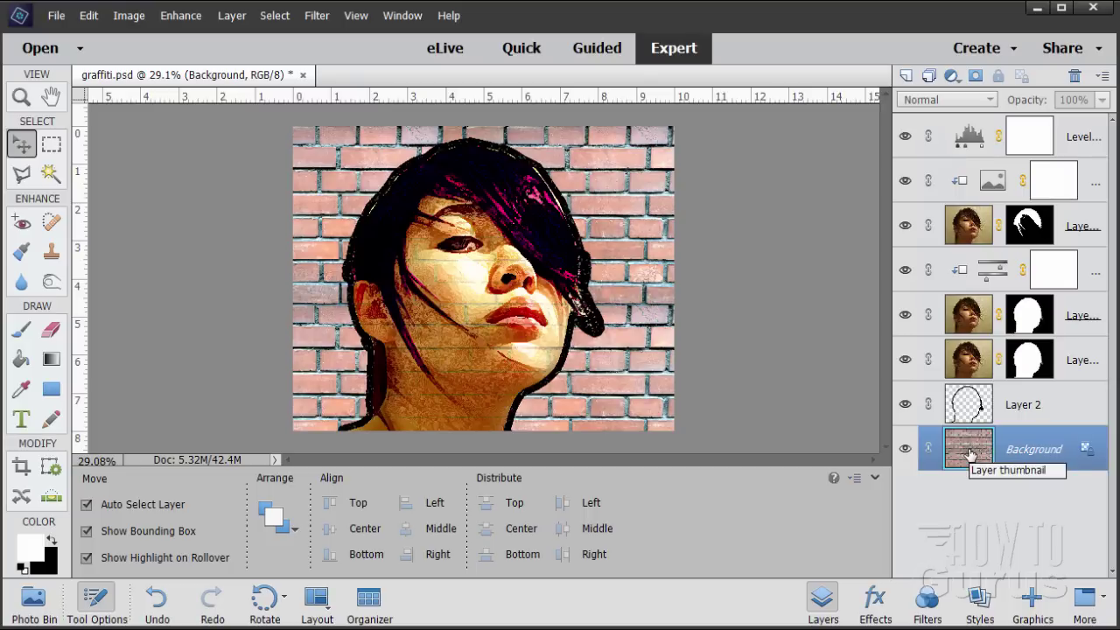
drag(970, 454, 906, 75)
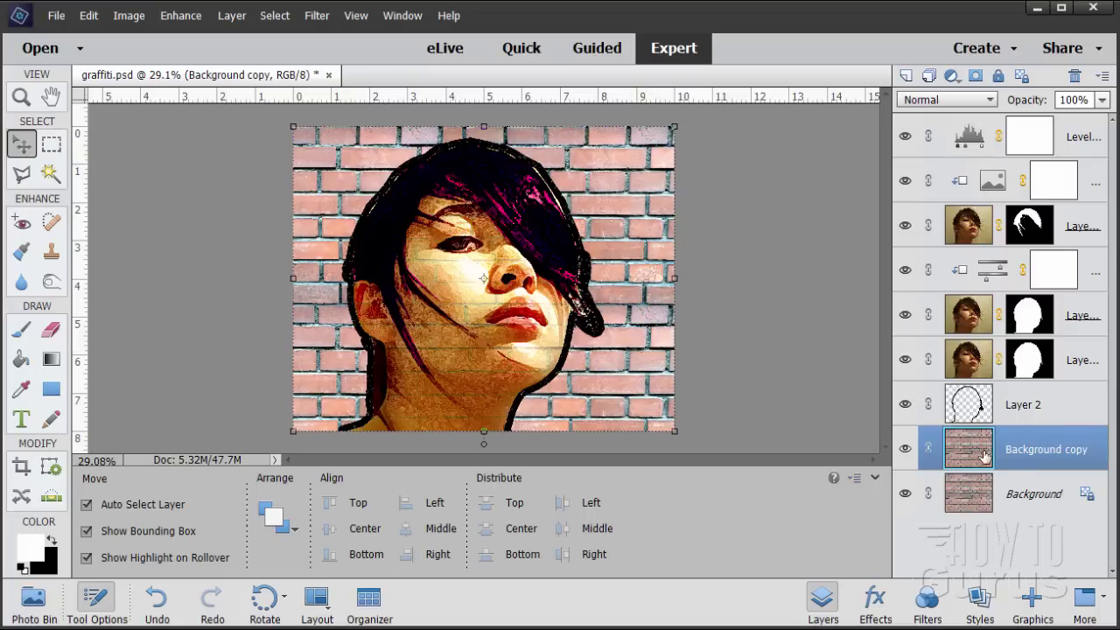
Copy the head mask from Layer 1 onto the Background copy layer and invert the copied mask
click(1032, 369)
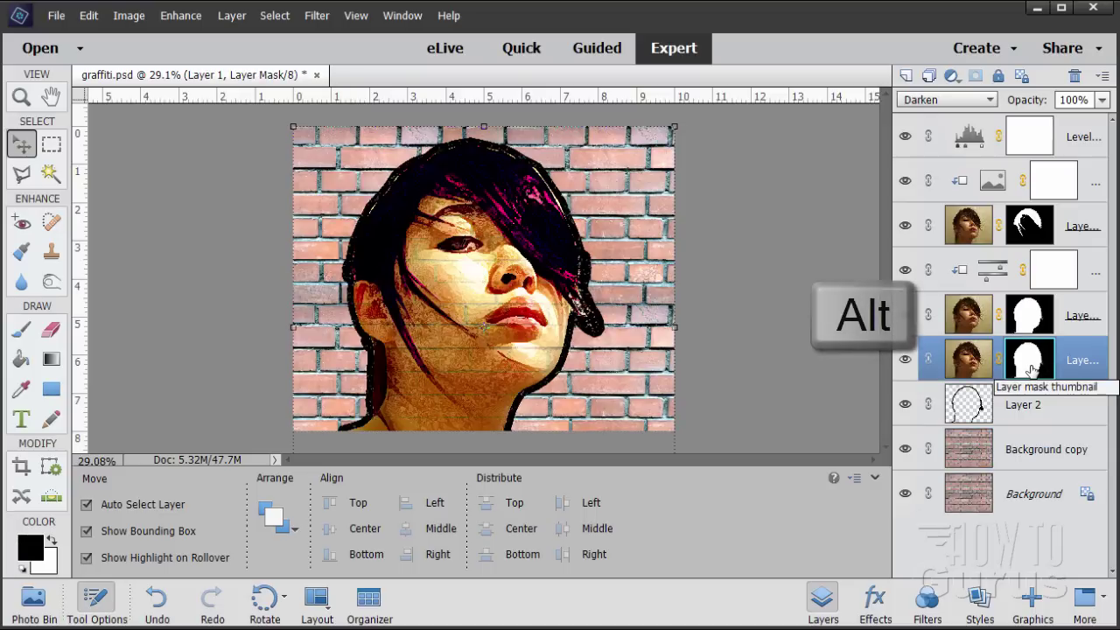
drag(1032, 369, 1025, 448)
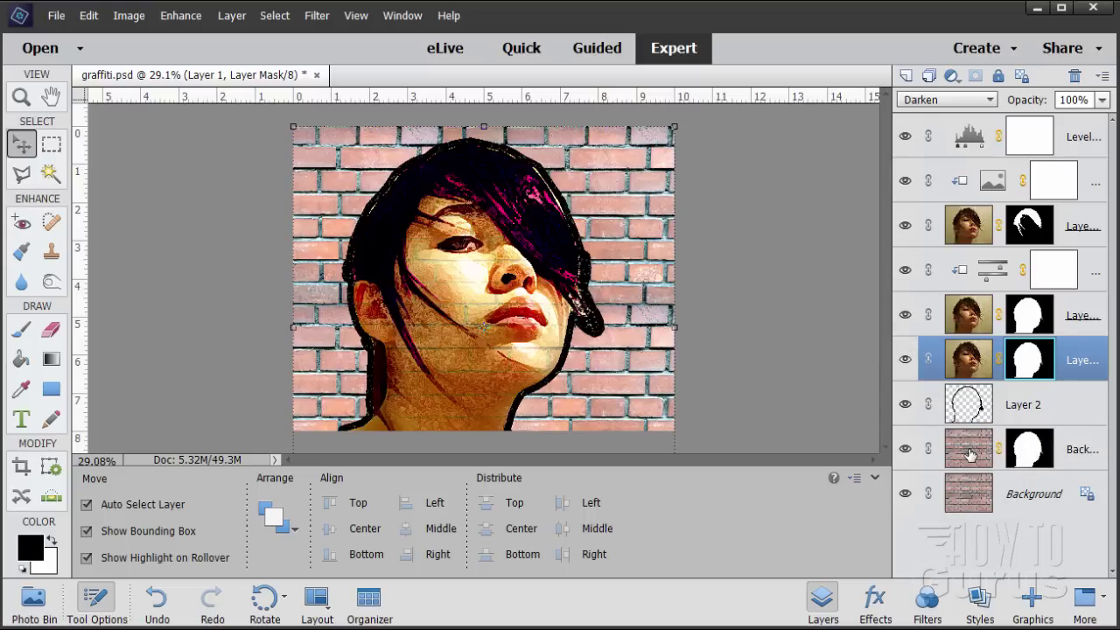
click(1031, 450)
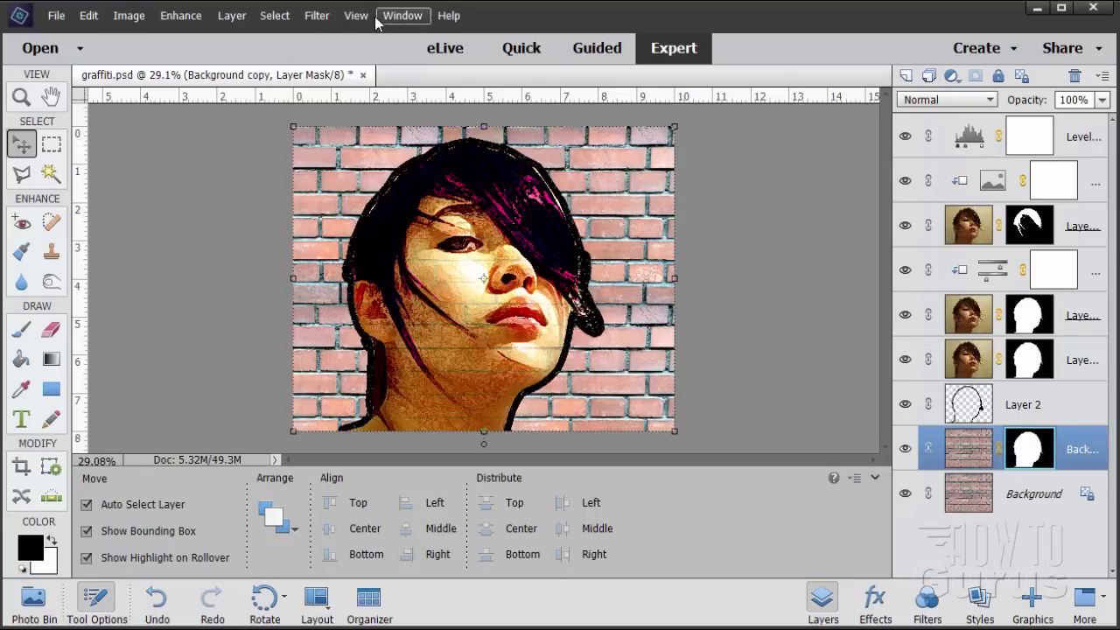
click(318, 16)
mouse_move(343, 101)
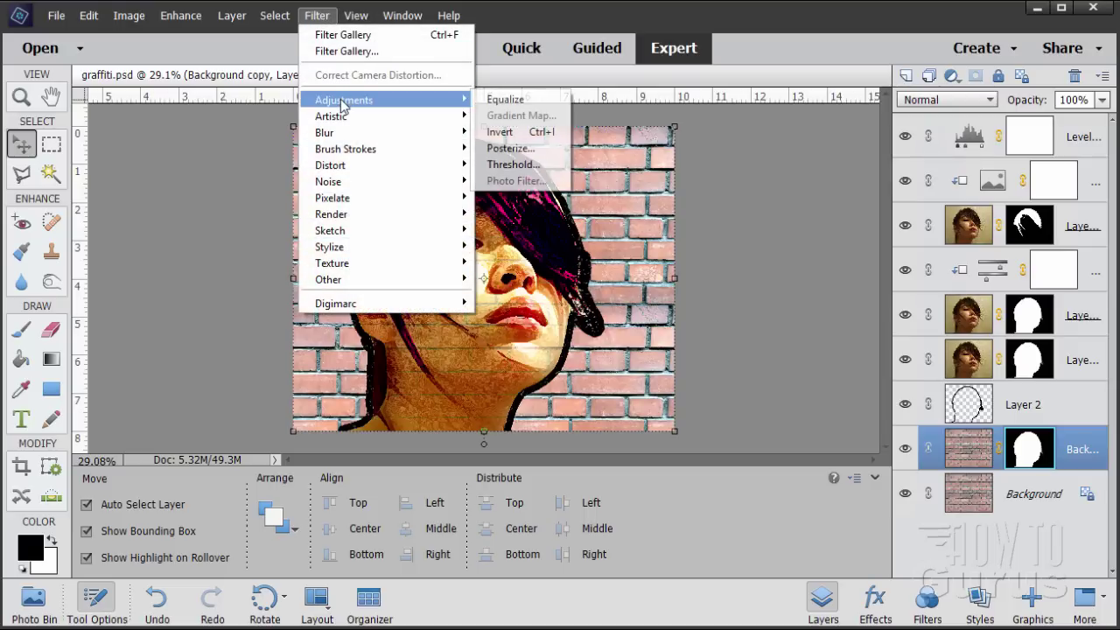
click(514, 134)
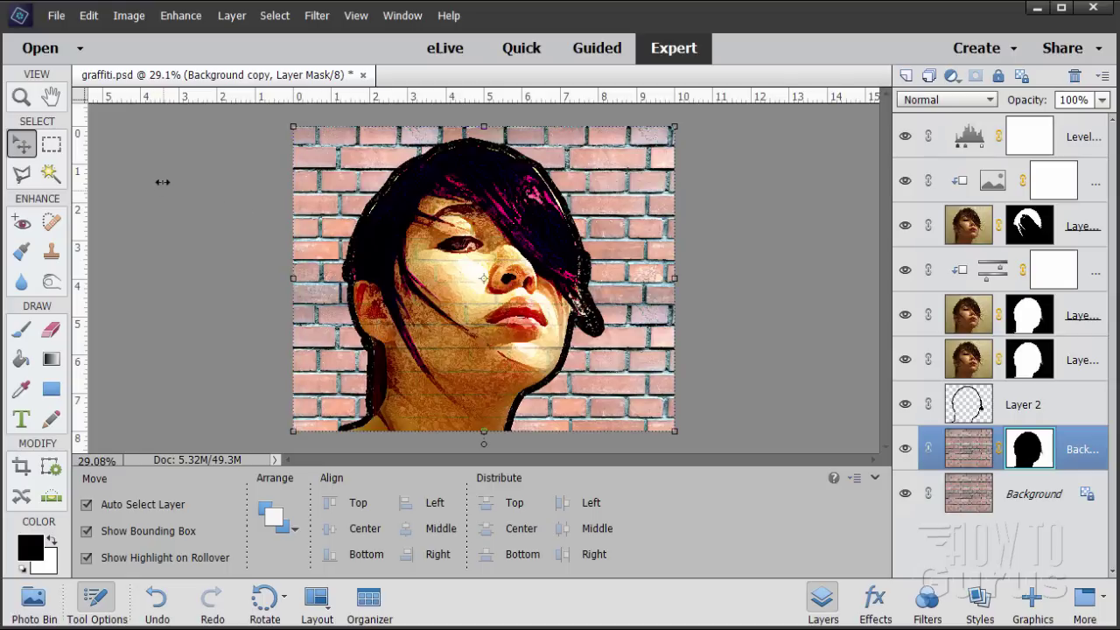
Add a Levels adjustment layer above the Background copy, using the previous layer to create a clipping mask
click(232, 15)
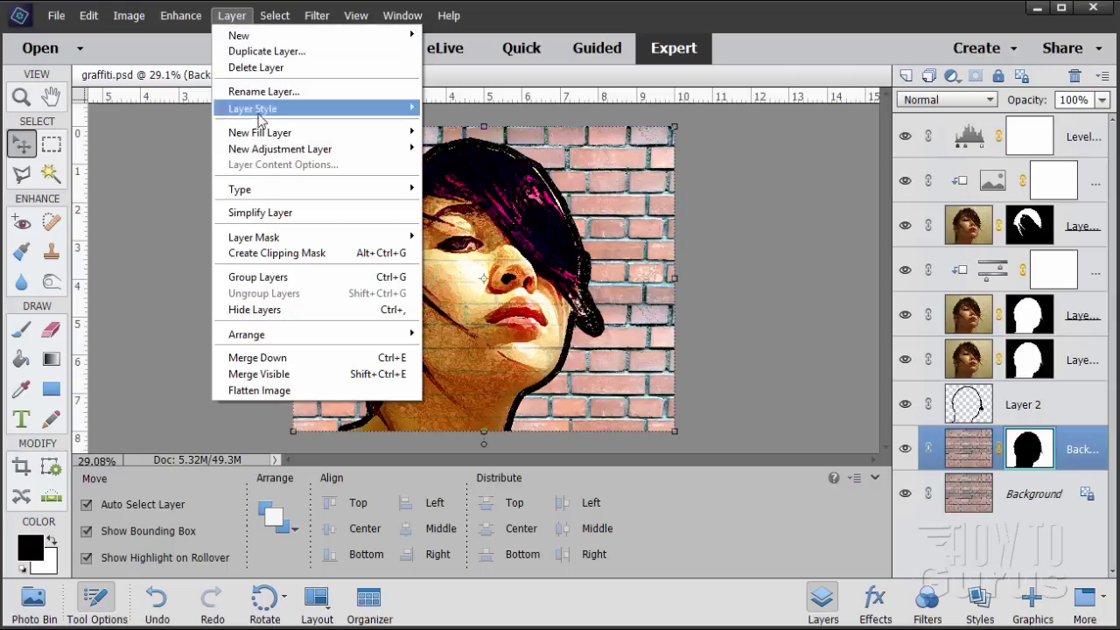
mouse_move(280, 151)
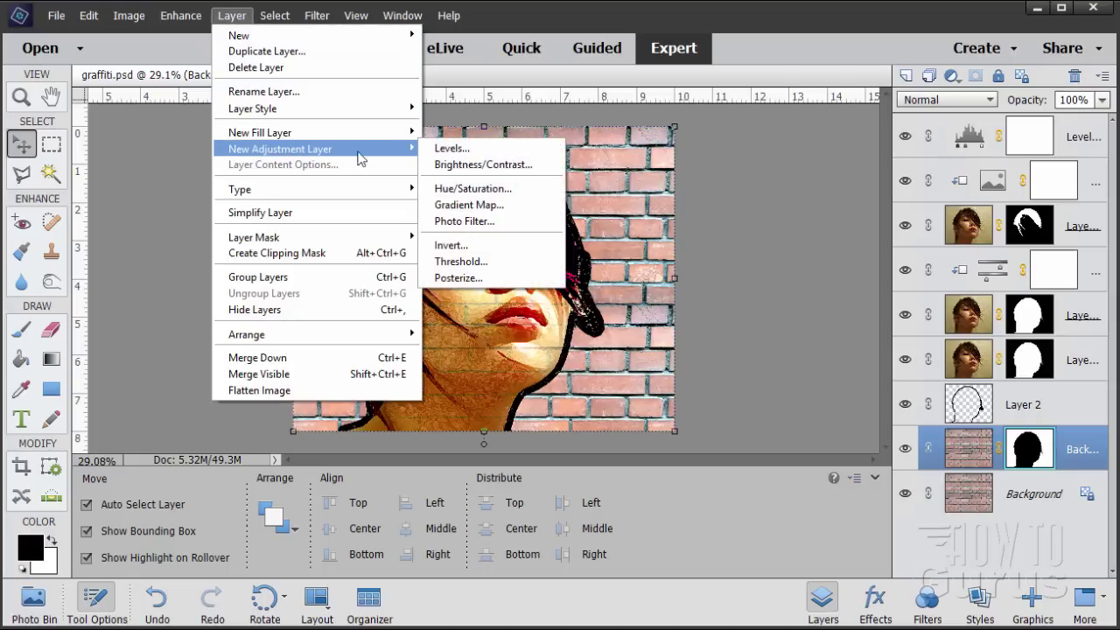
click(449, 150)
click(359, 147)
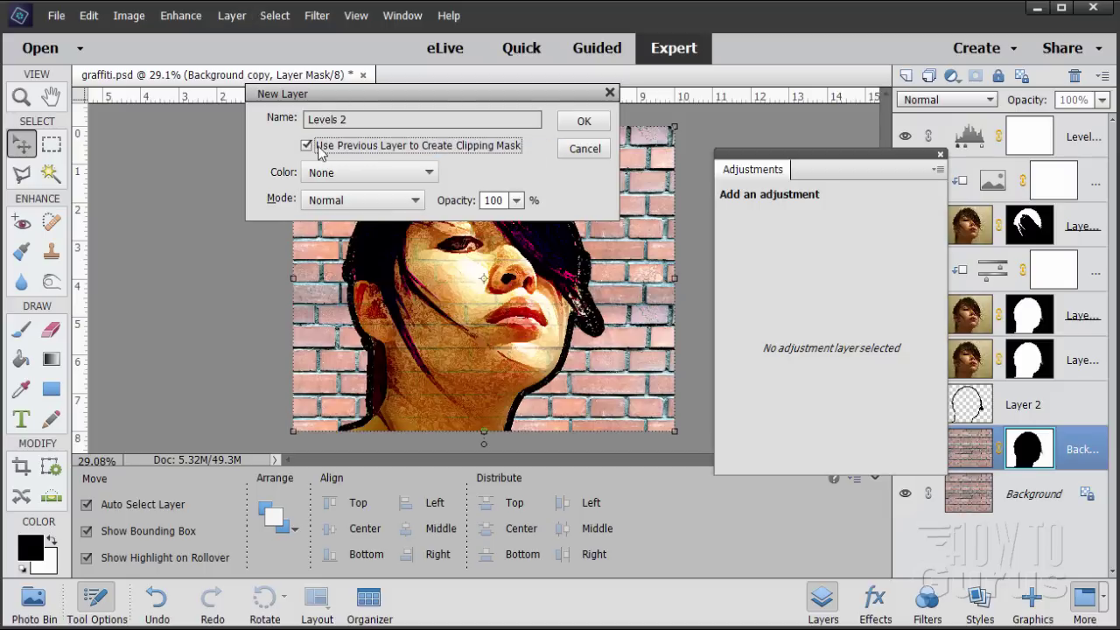
click(584, 121)
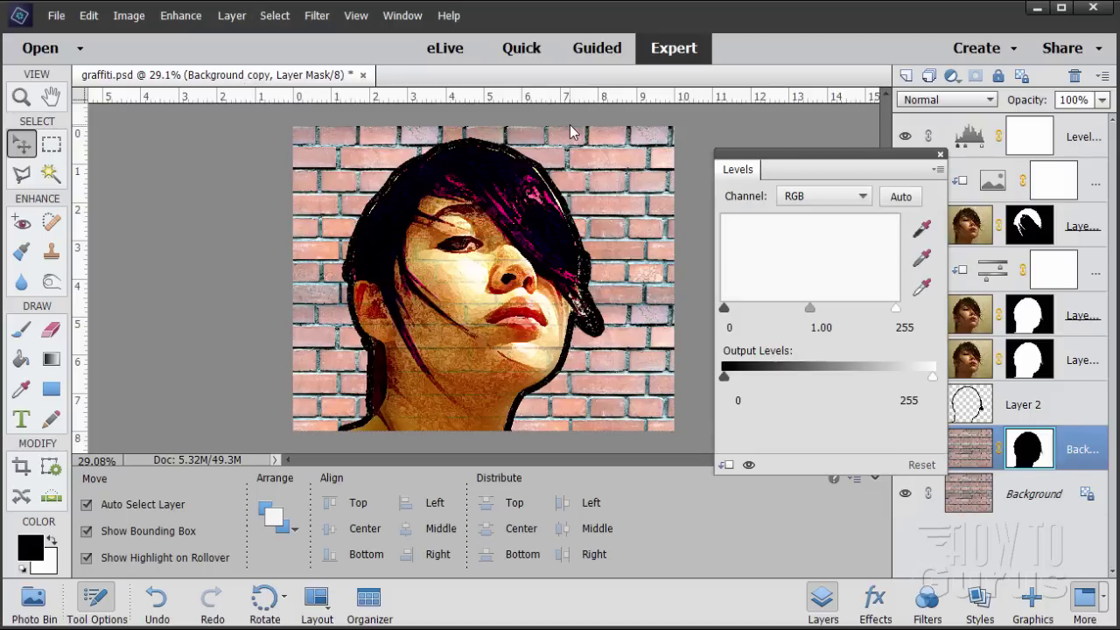
Darken the brick wall in the clipped Levels adjustment by setting the shadow input to 23 and the midtone to 0.62
drag(888, 167, 876, 170)
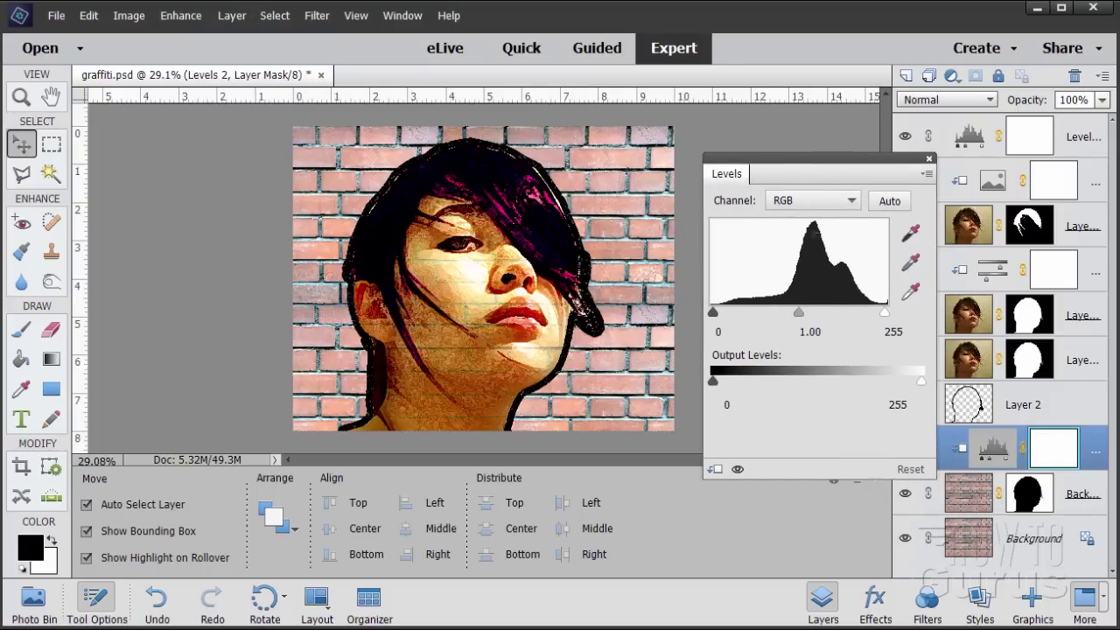
mouse_move(716, 312)
mouse_down()
mouse_move(735, 313)
mouse_move(726, 313)
mouse_up()
click(721, 332)
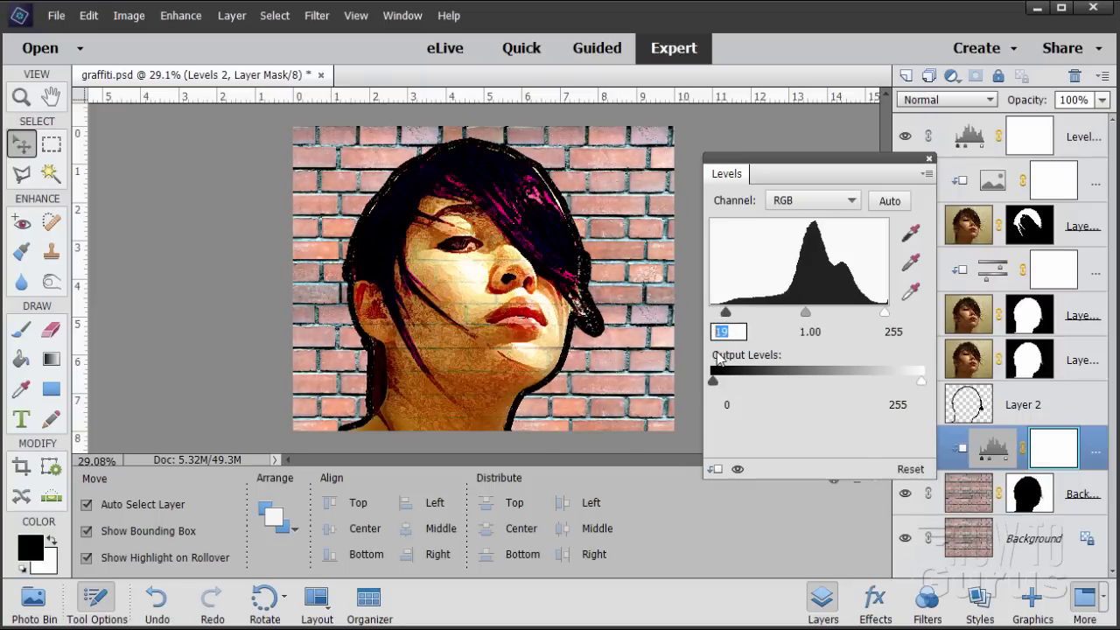
text(23)
drag(805, 313, 830, 314)
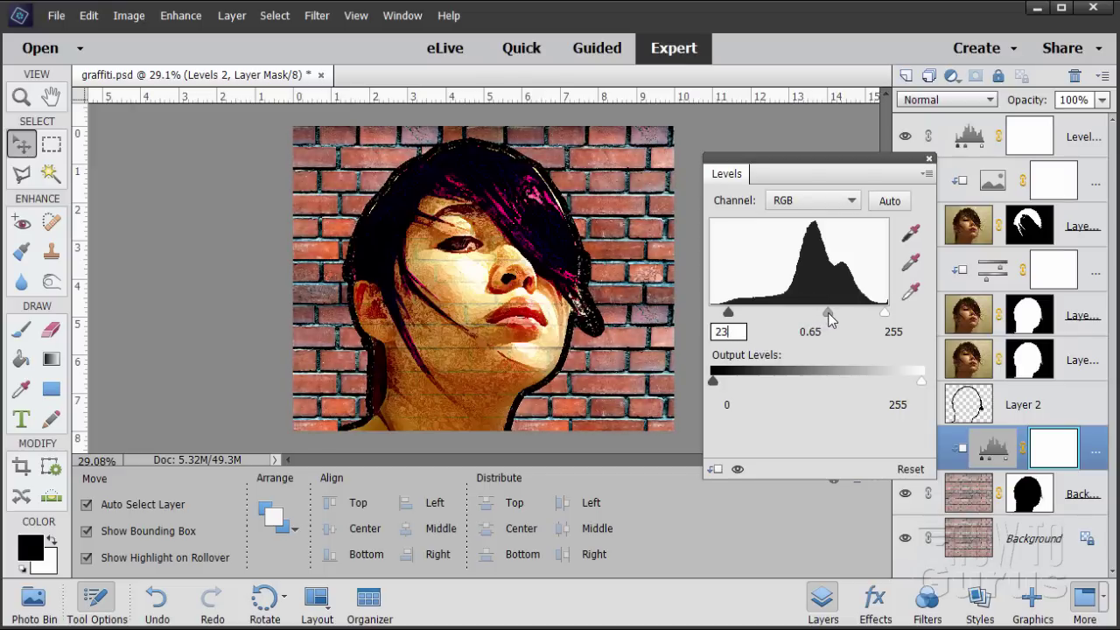
click(823, 332)
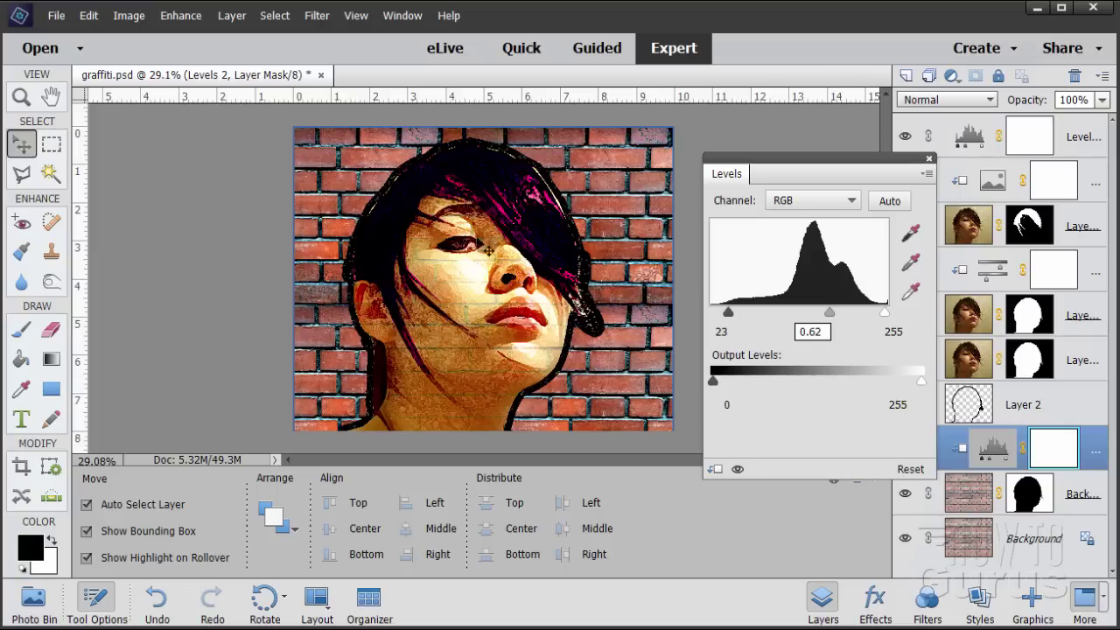
click(929, 160)
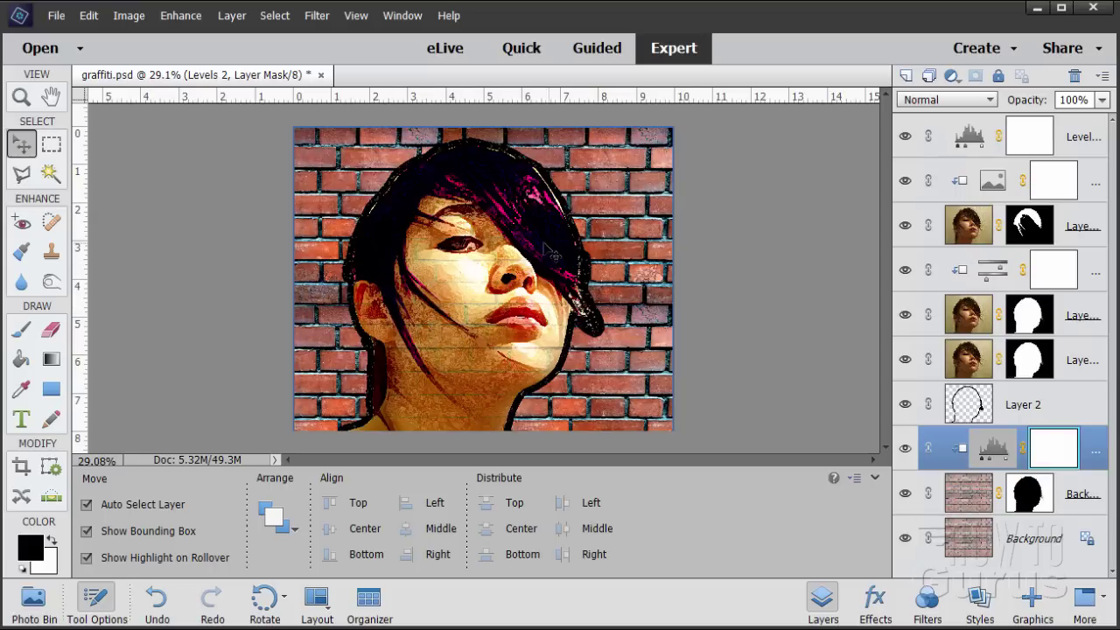
Duplicate the original Background layer again, beneath the masked brick copy
click(965, 540)
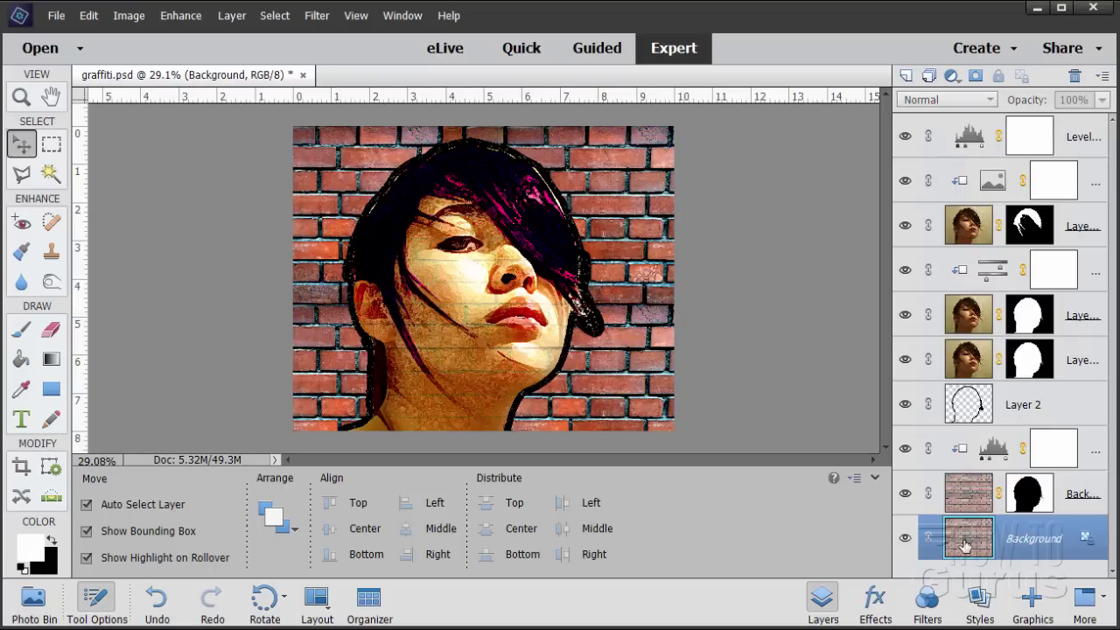
drag(965, 545, 909, 75)
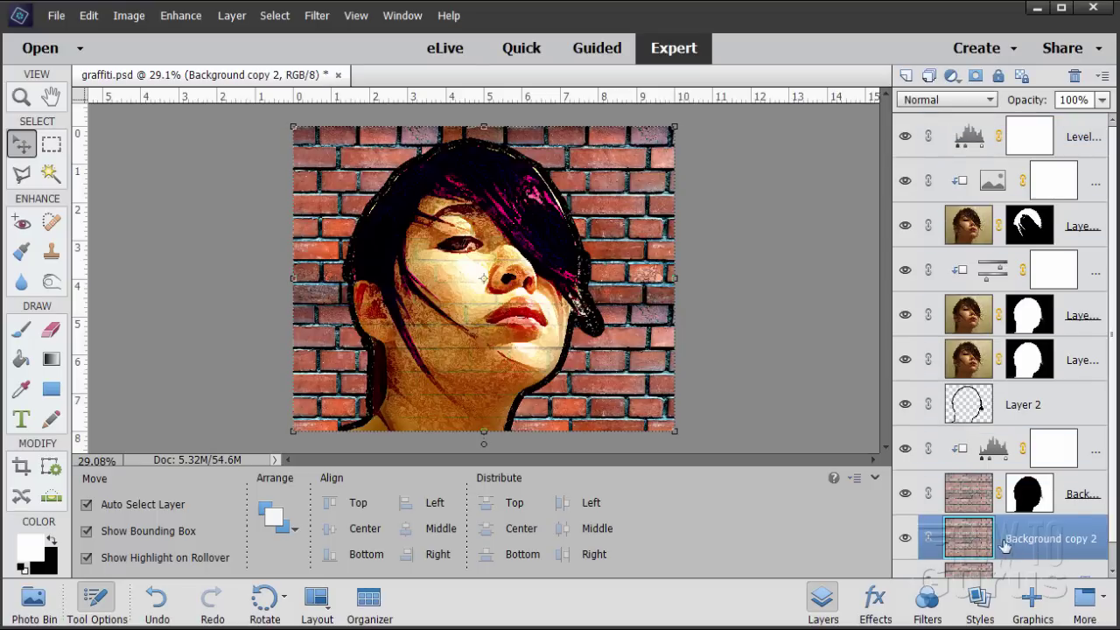
Move Background copy 2 directly beneath the topmost Levels layer and convert it to black and white using the Scenic Landscape style
drag(982, 542, 982, 173)
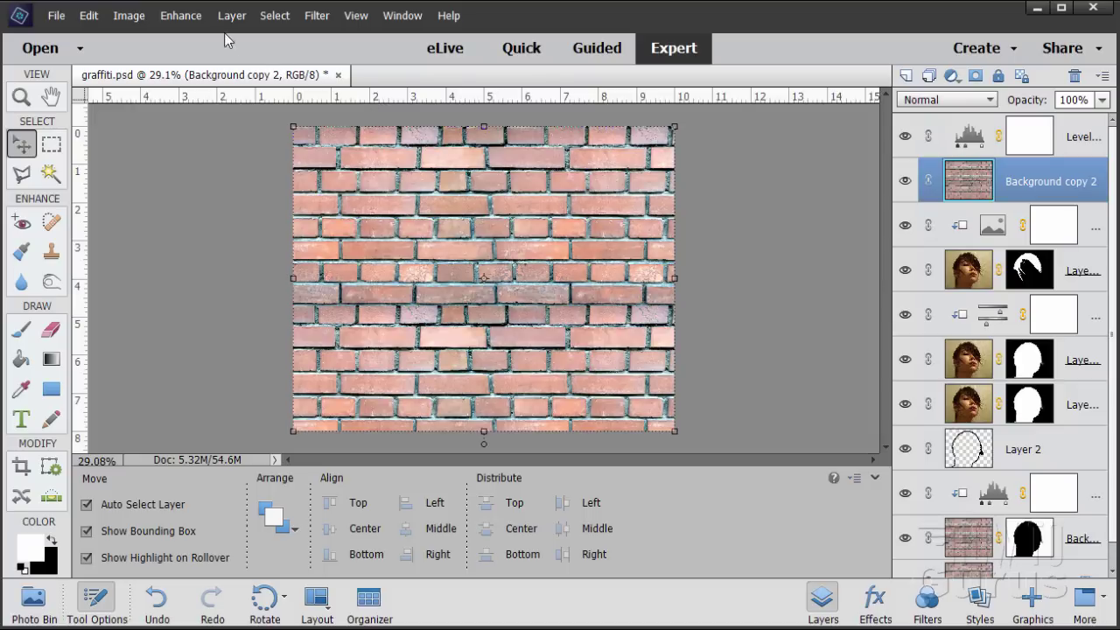
click(182, 15)
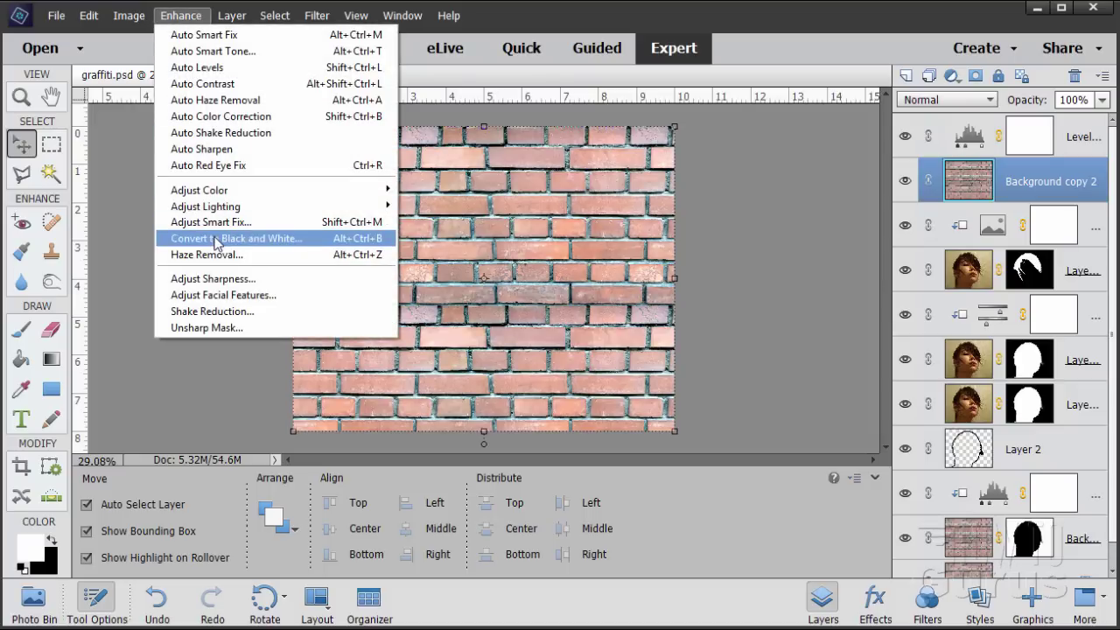
click(217, 239)
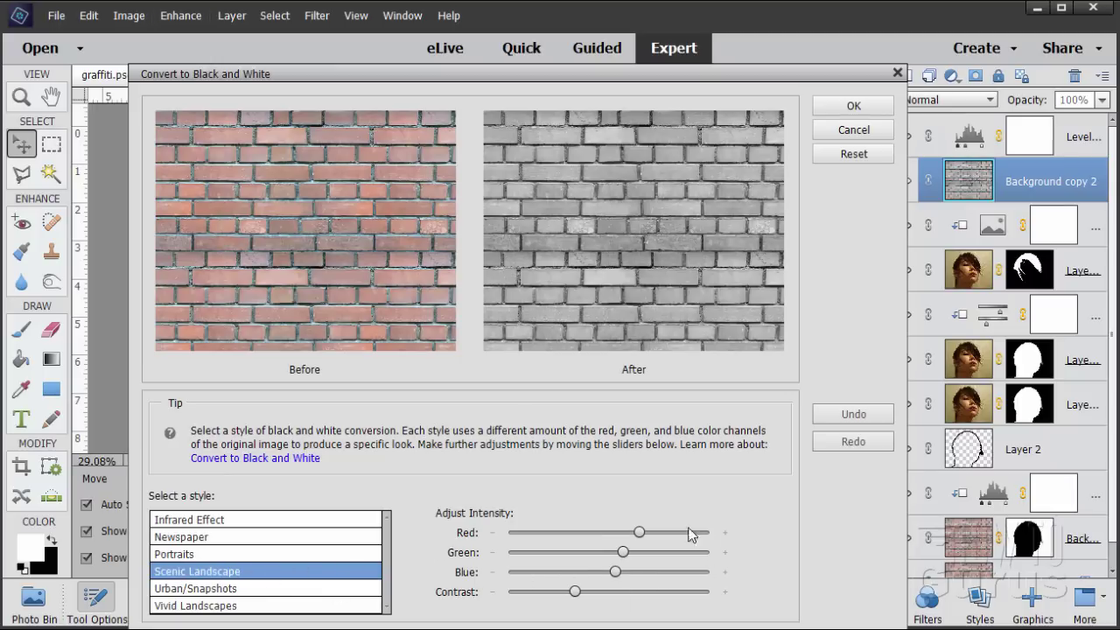
click(219, 519)
click(210, 537)
click(208, 555)
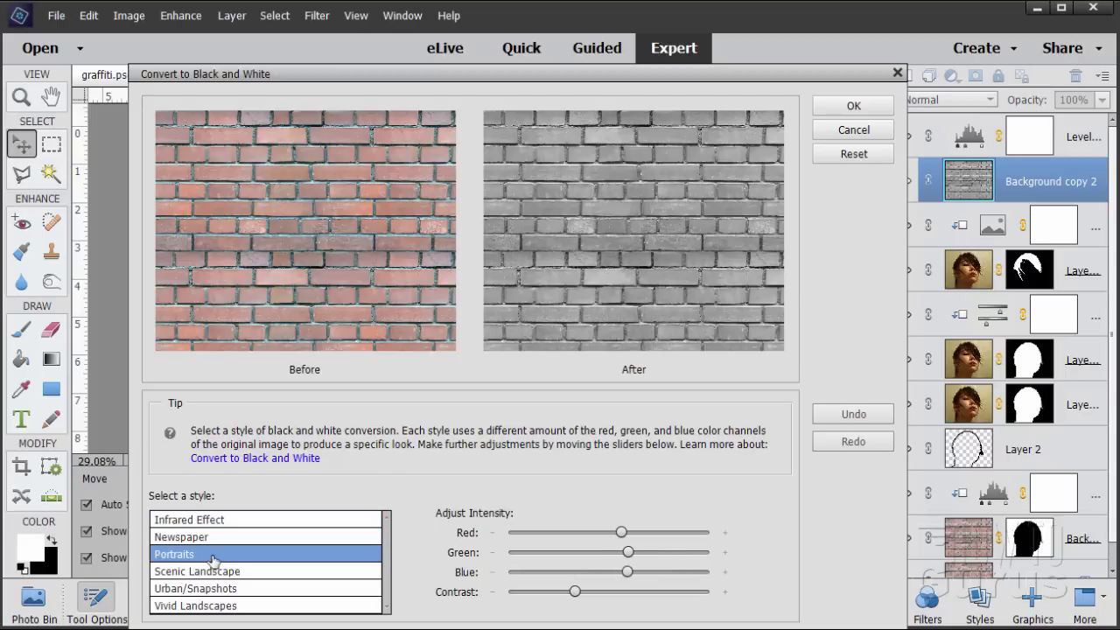
click(225, 571)
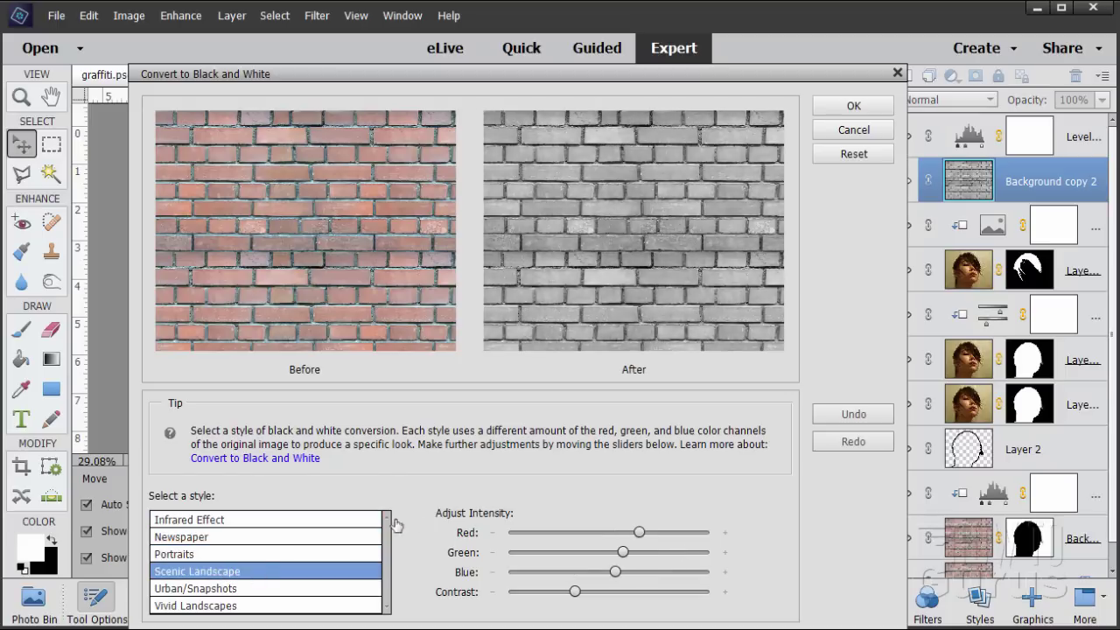
click(240, 590)
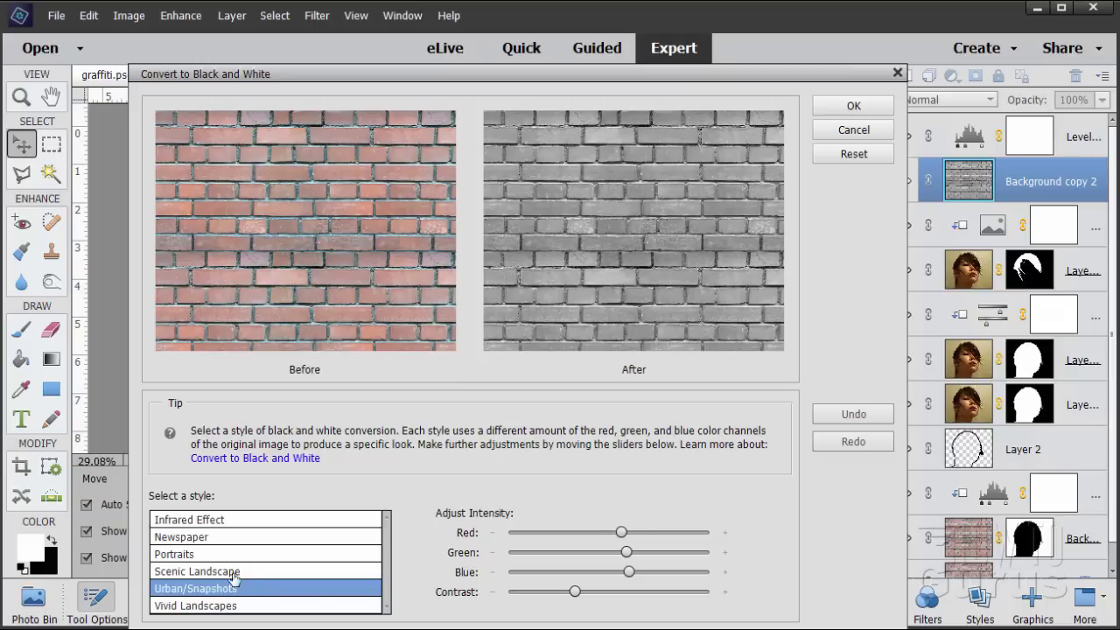
click(230, 572)
click(853, 106)
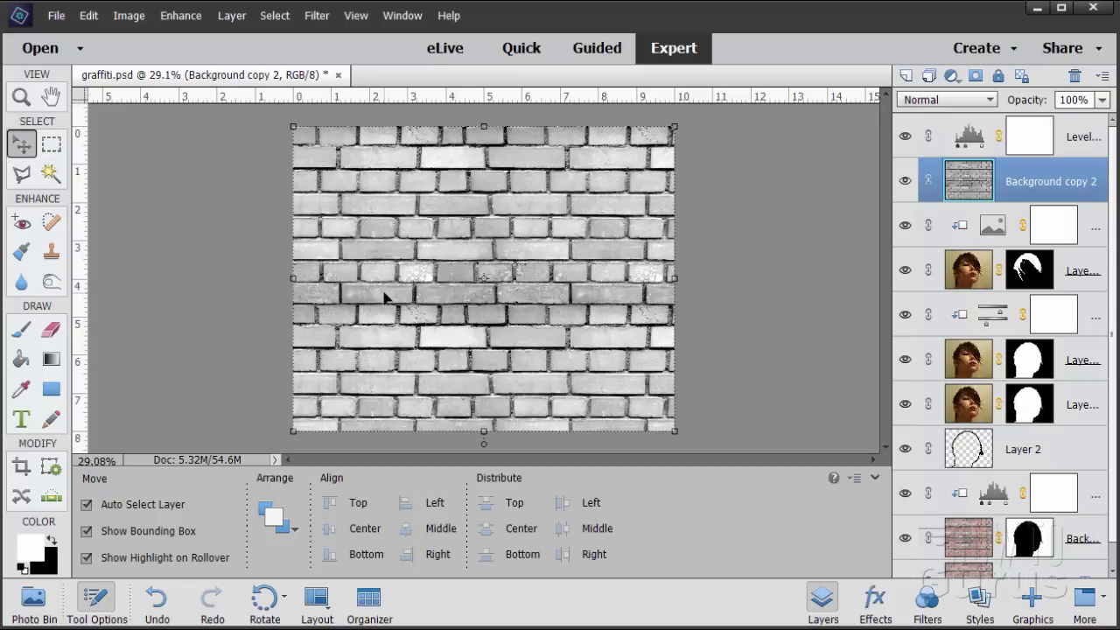
Apply the Texturizer filter to Background copy 2 with Sandstone texture, scaling 100%, relief 9 and light from Top Left
click(317, 17)
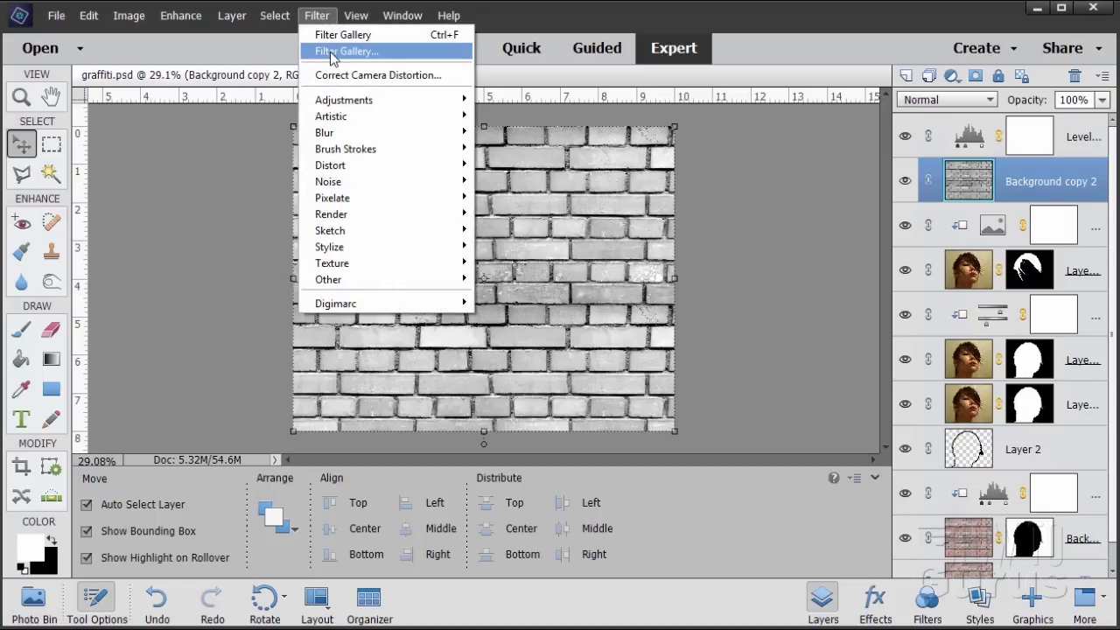
click(332, 52)
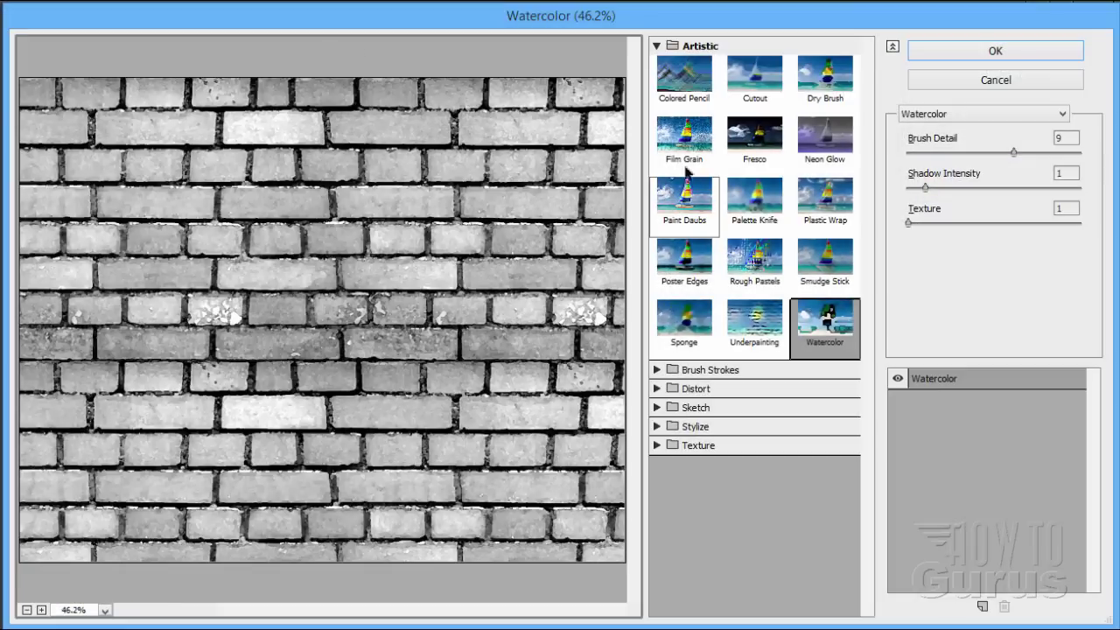
click(657, 47)
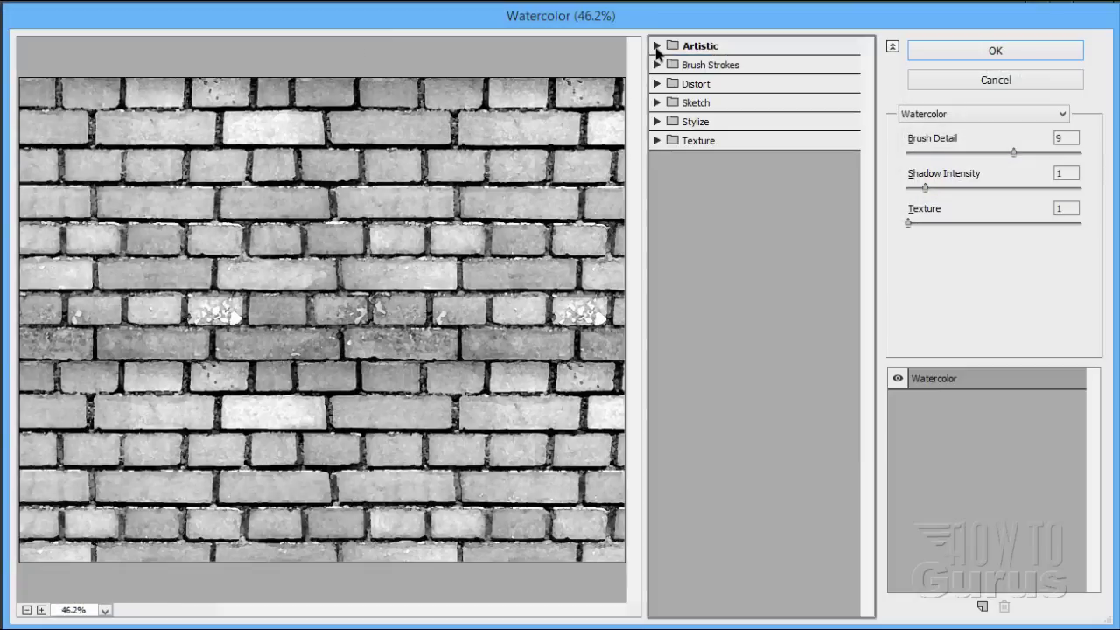
click(661, 142)
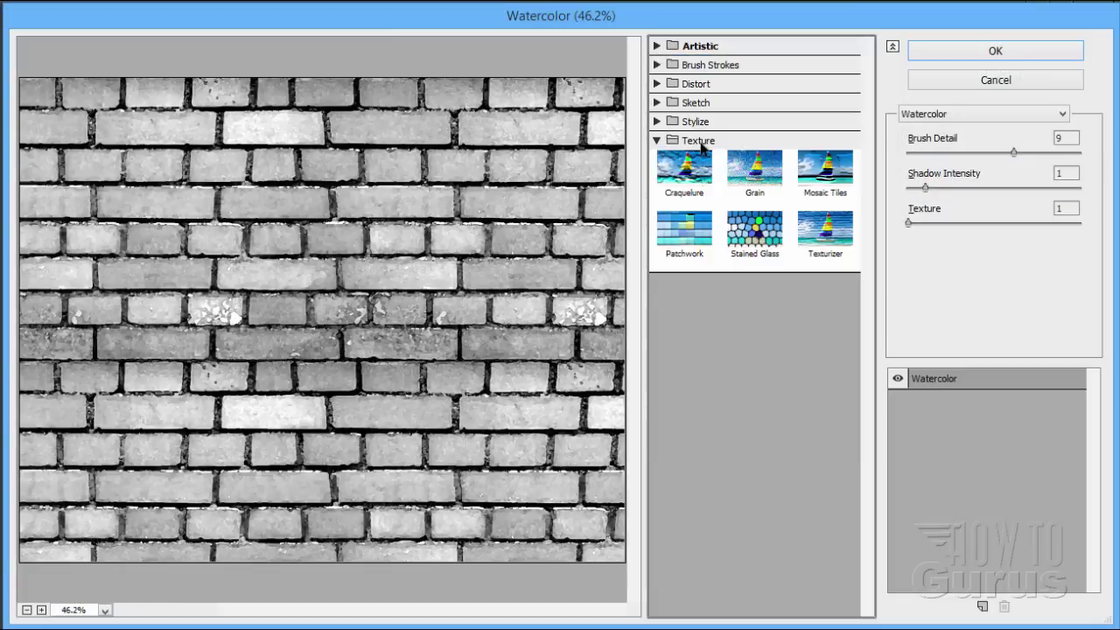
click(824, 232)
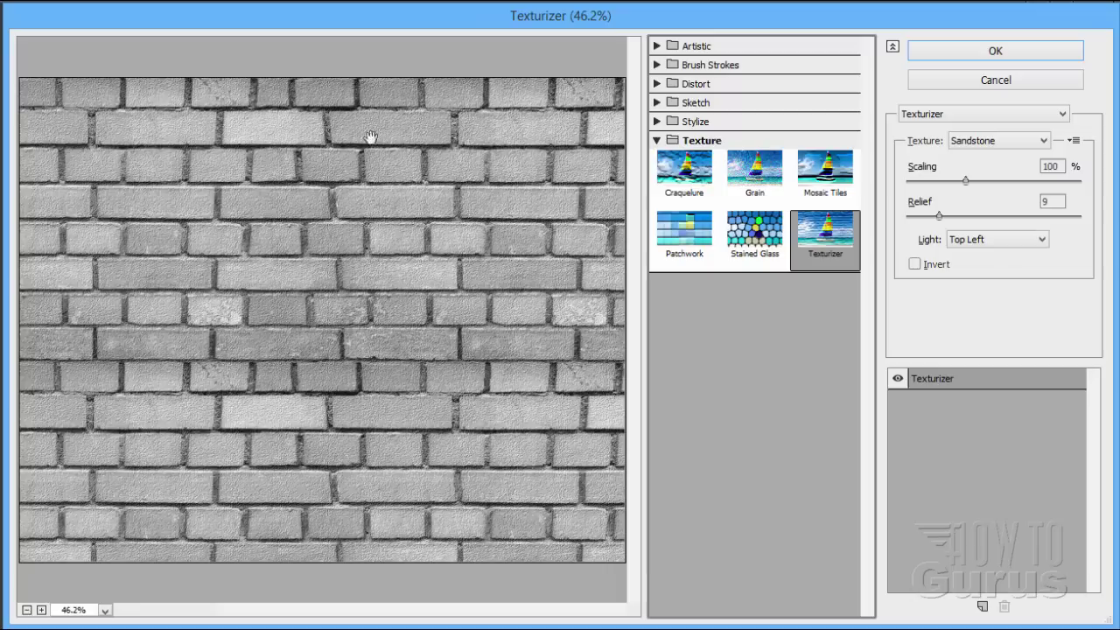
click(897, 379)
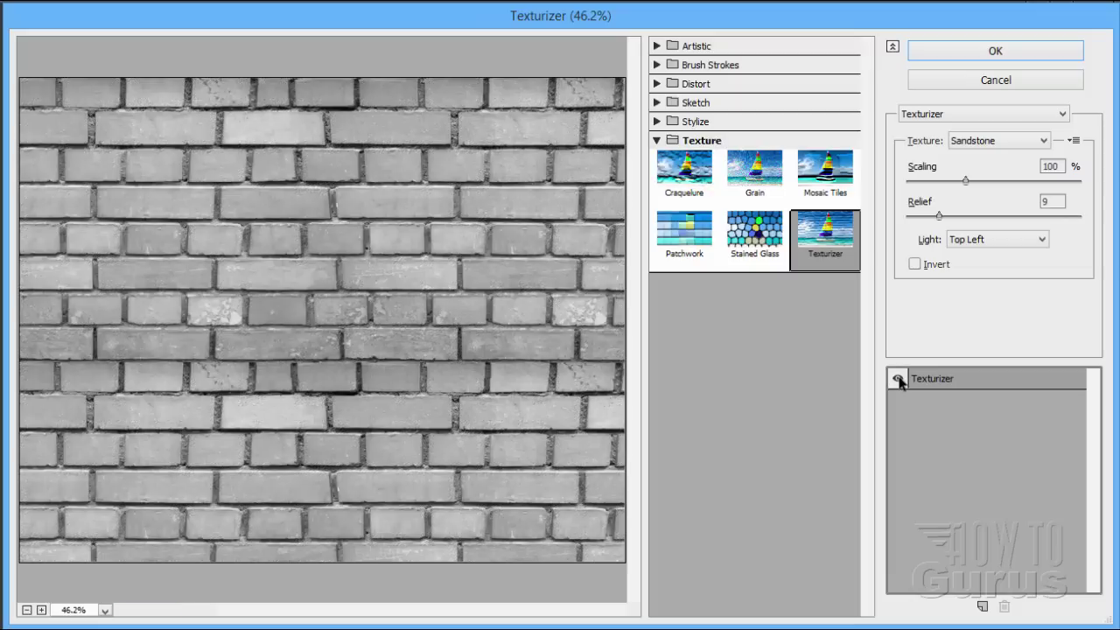
click(897, 379)
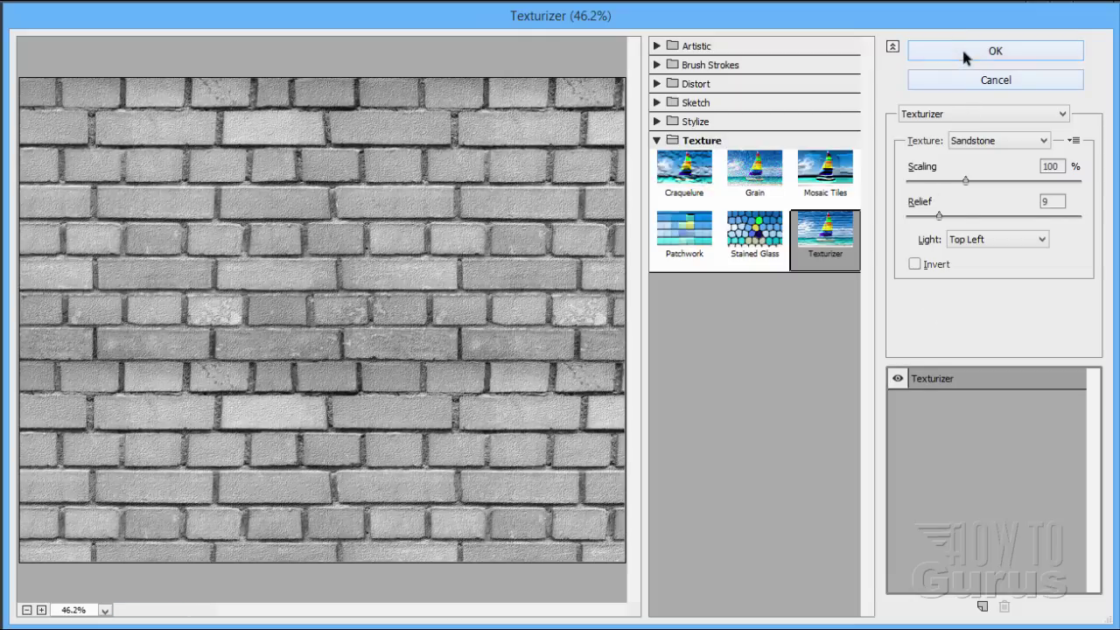
click(921, 55)
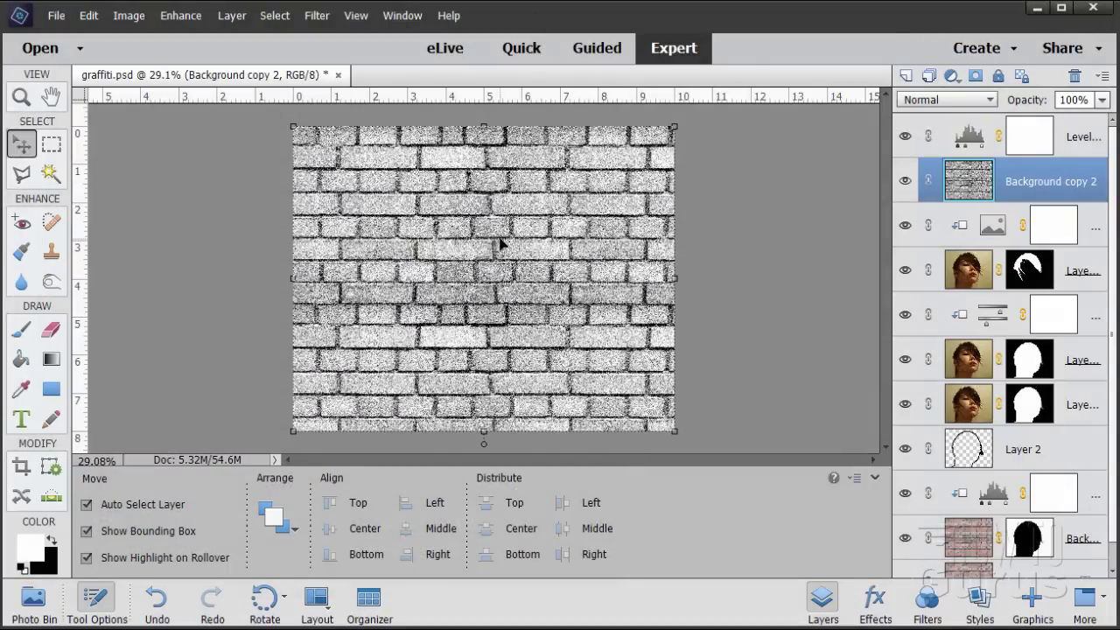
Apply a Threshold adjustment of 99 to the textured Background copy 2 layer and return to the Move tool
click(319, 18)
mouse_move(347, 100)
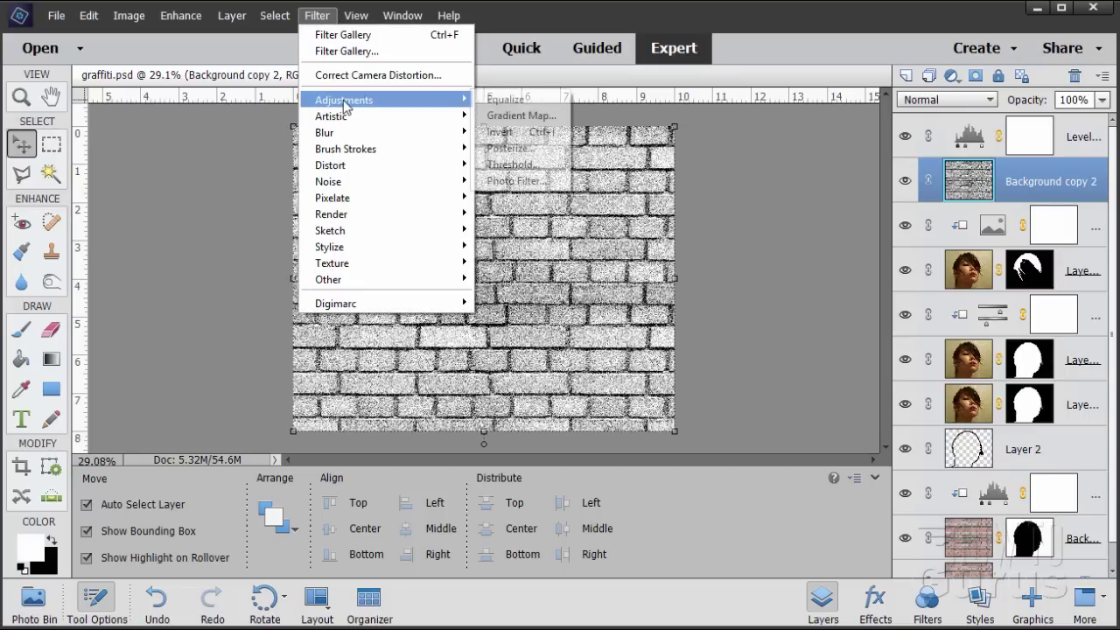
click(526, 172)
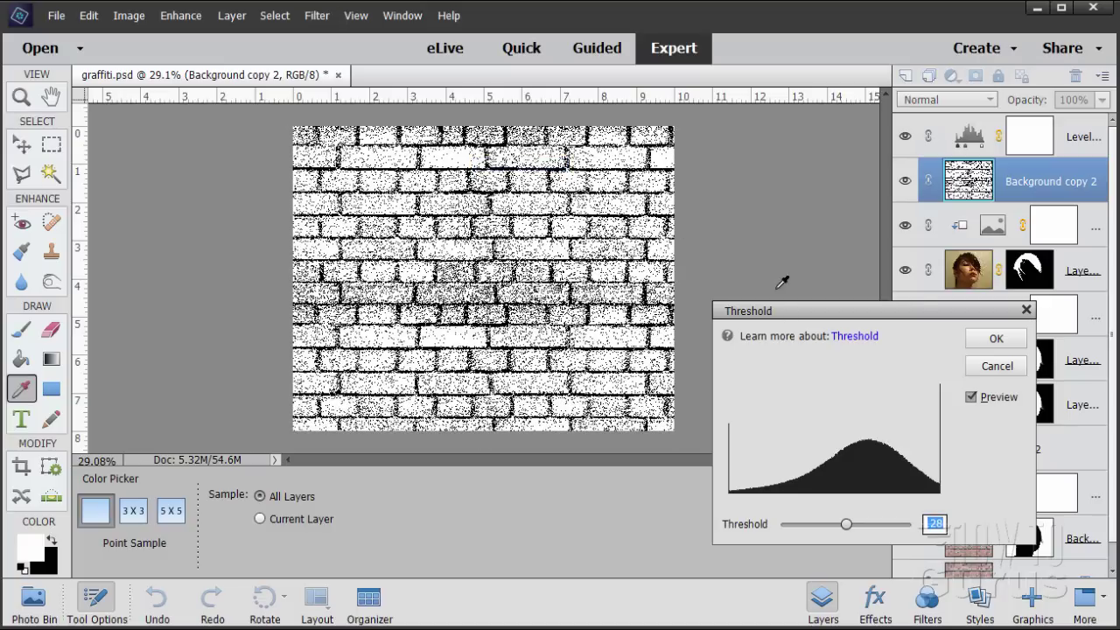
drag(768, 318, 678, 306)
drag(545, 307, 531, 333)
drag(588, 536, 554, 539)
double_click(672, 534)
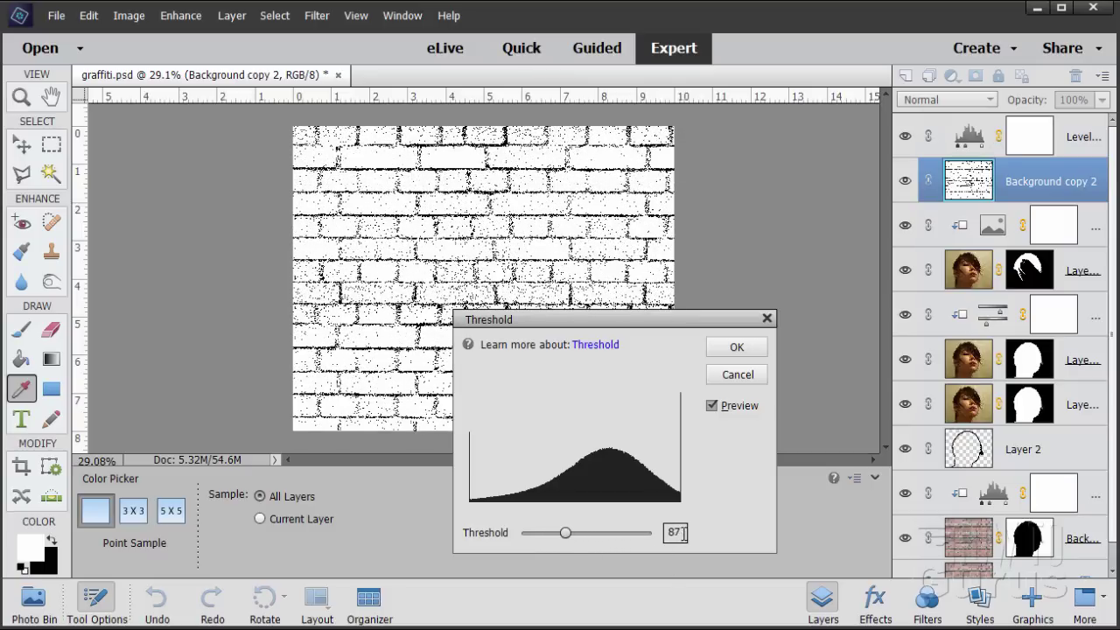
text(99)
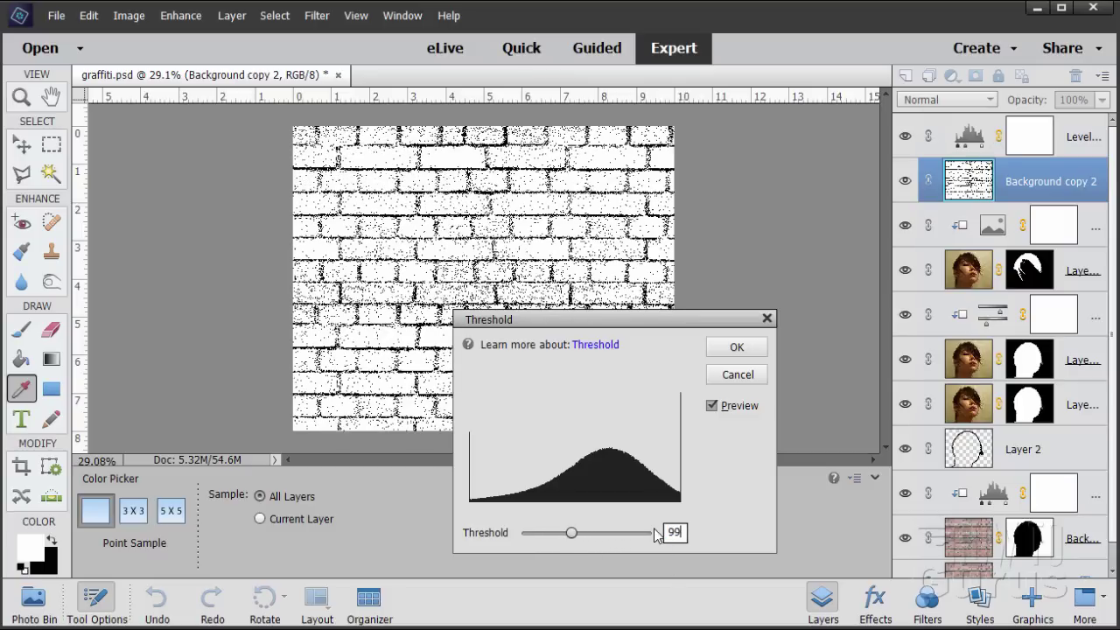
click(737, 347)
key(v)
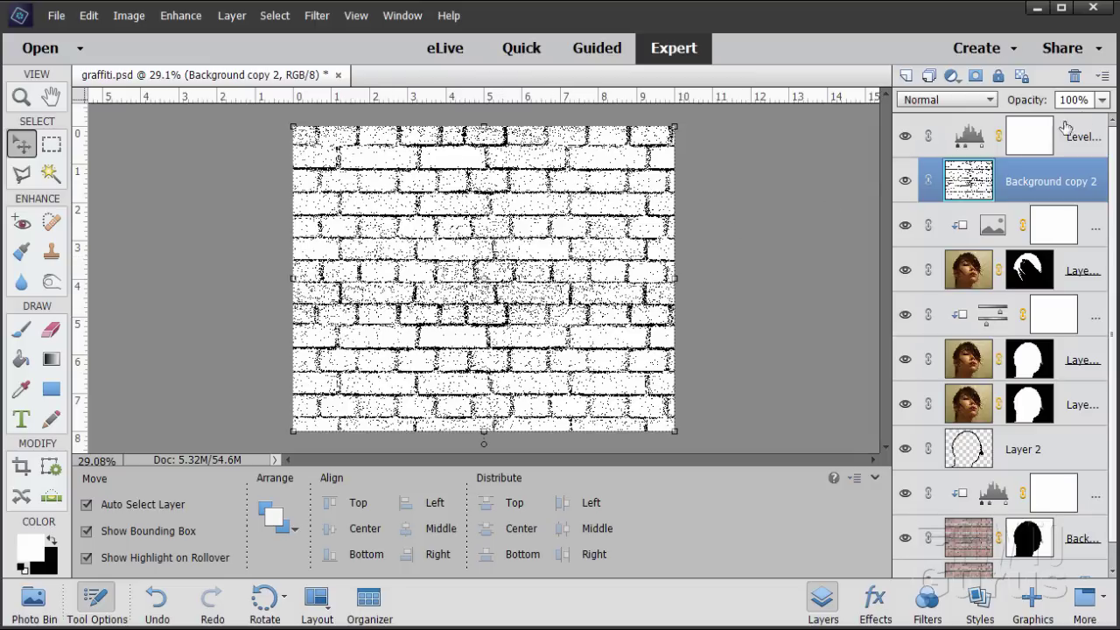
Set the Background copy 2 layer to 44% opacity with the Multiply blend mode
click(1103, 100)
drag(1101, 123, 1060, 121)
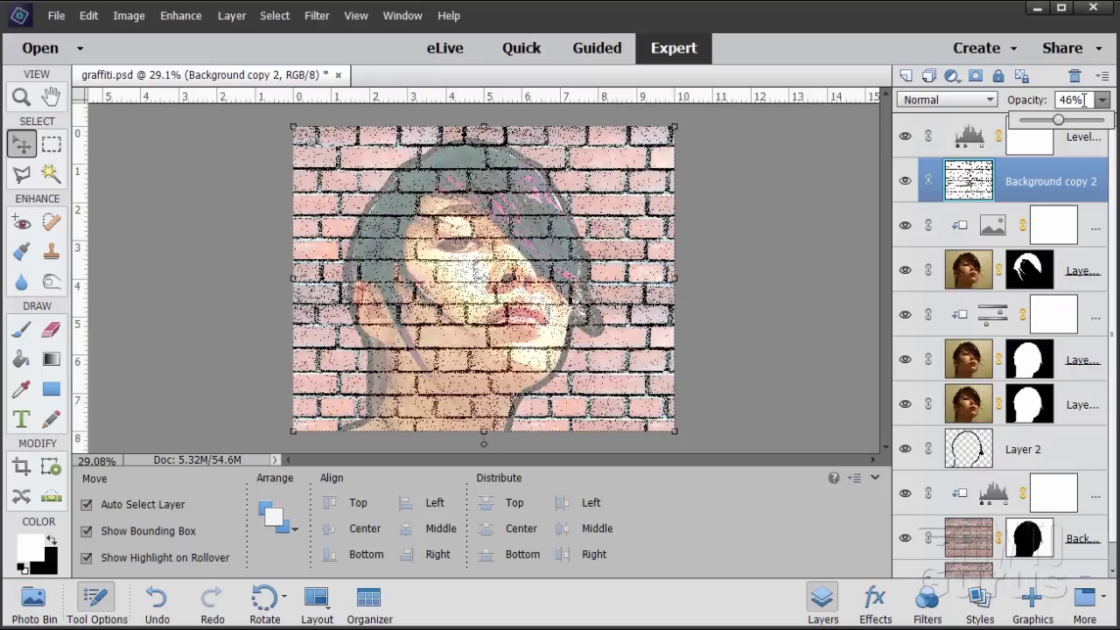
text(44)
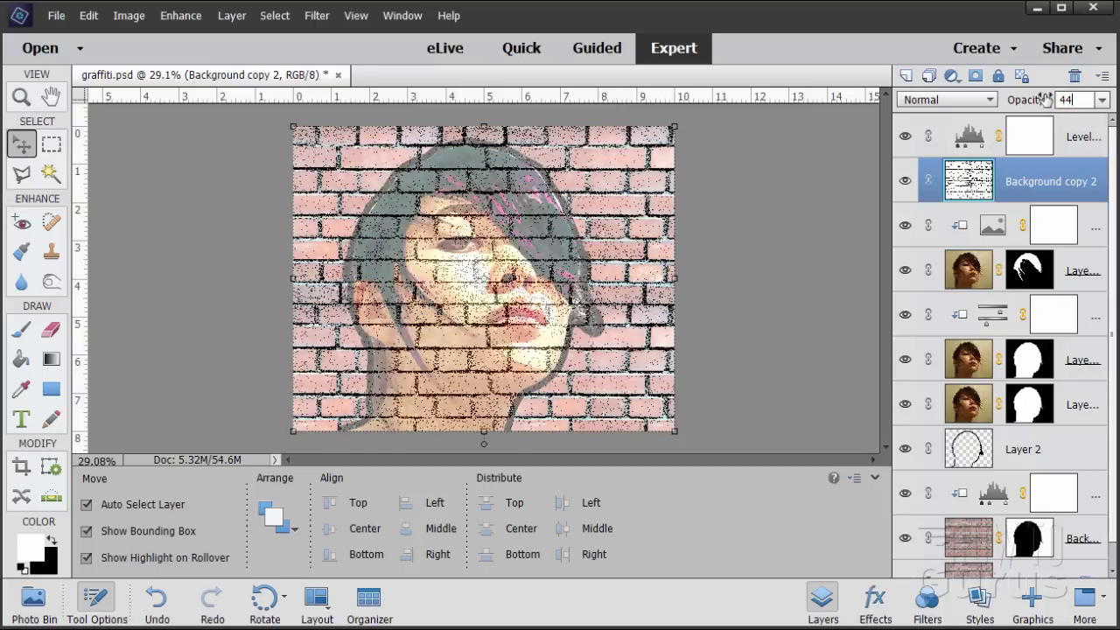
click(950, 101)
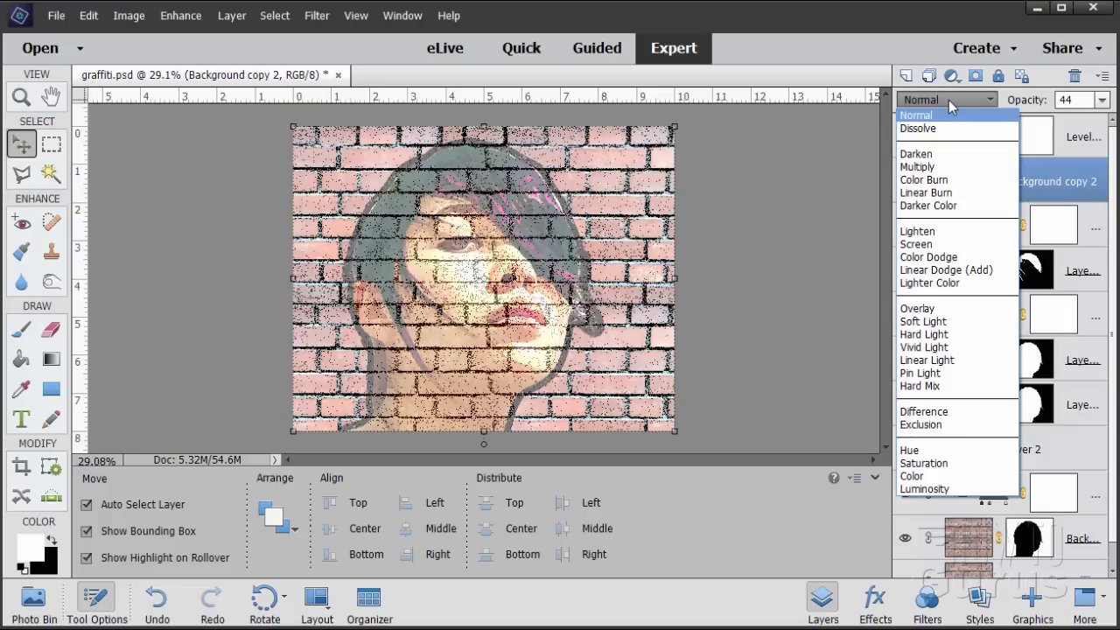
click(928, 167)
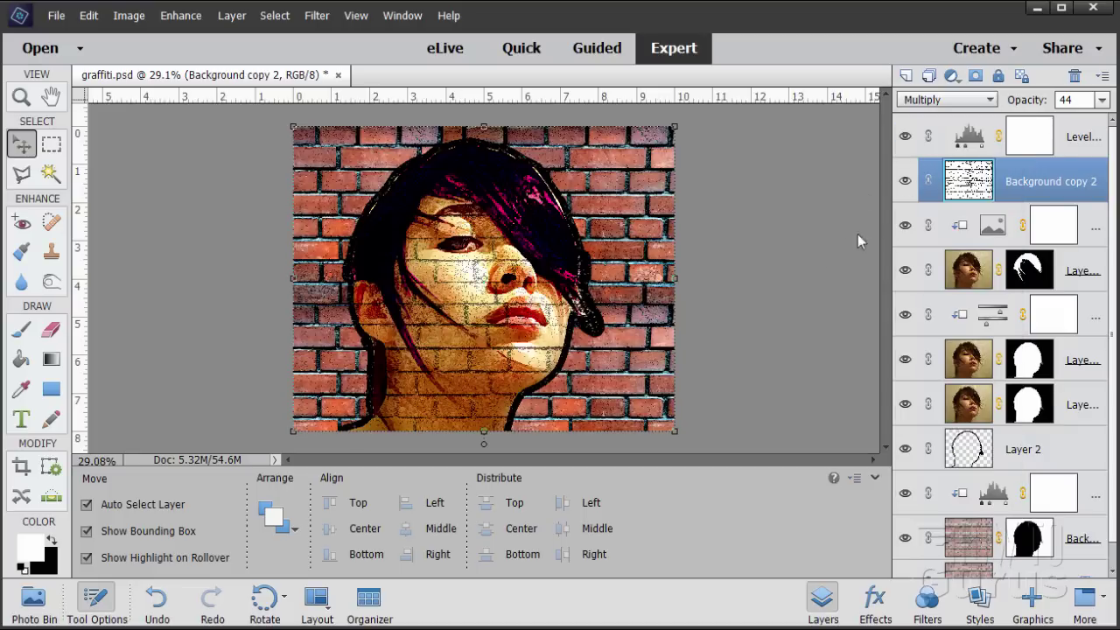
Compare the image with and without the Background copy 2 texture layer by toggling its visibility
click(905, 181)
click(906, 182)
click(906, 182)
click(906, 182)
click(906, 182)
click(905, 182)
click(905, 182)
click(906, 182)
Add a new empty layer directly above the Levels adjustment clipped to the masked brick wall
click(995, 496)
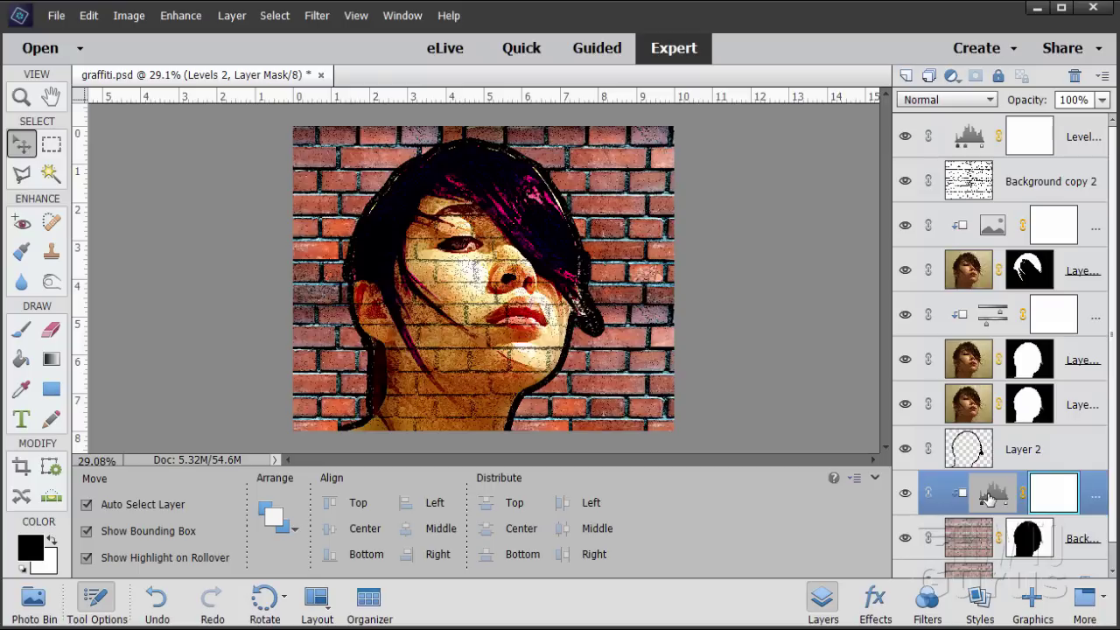
click(906, 75)
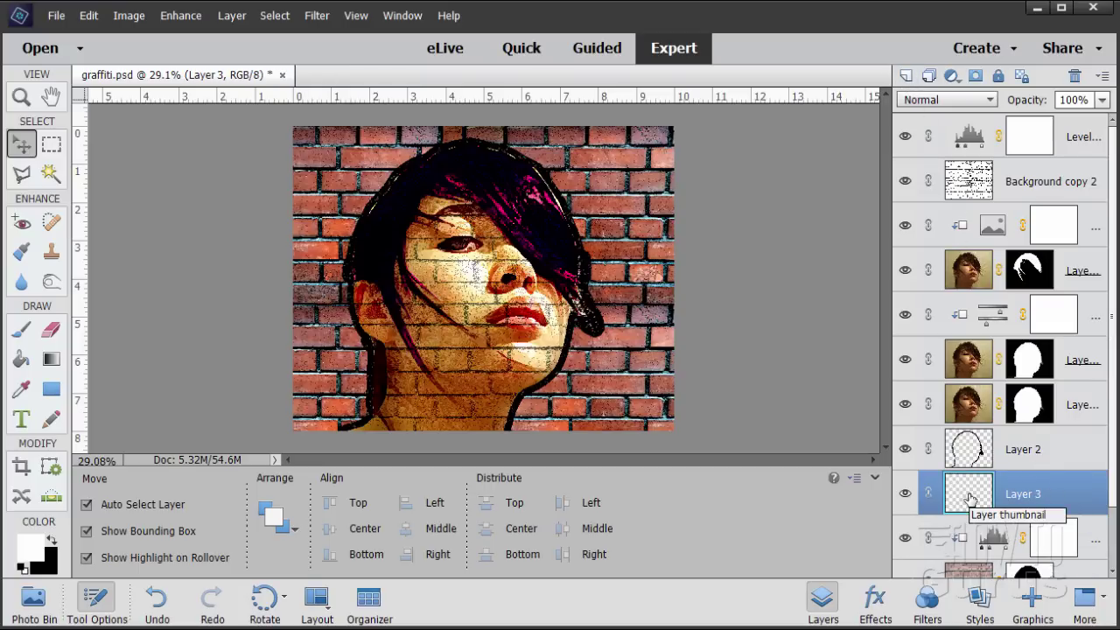
Locate Crop Shape 33 among the Shapes graphics, make black the foreground color and return to the layer list
click(1031, 602)
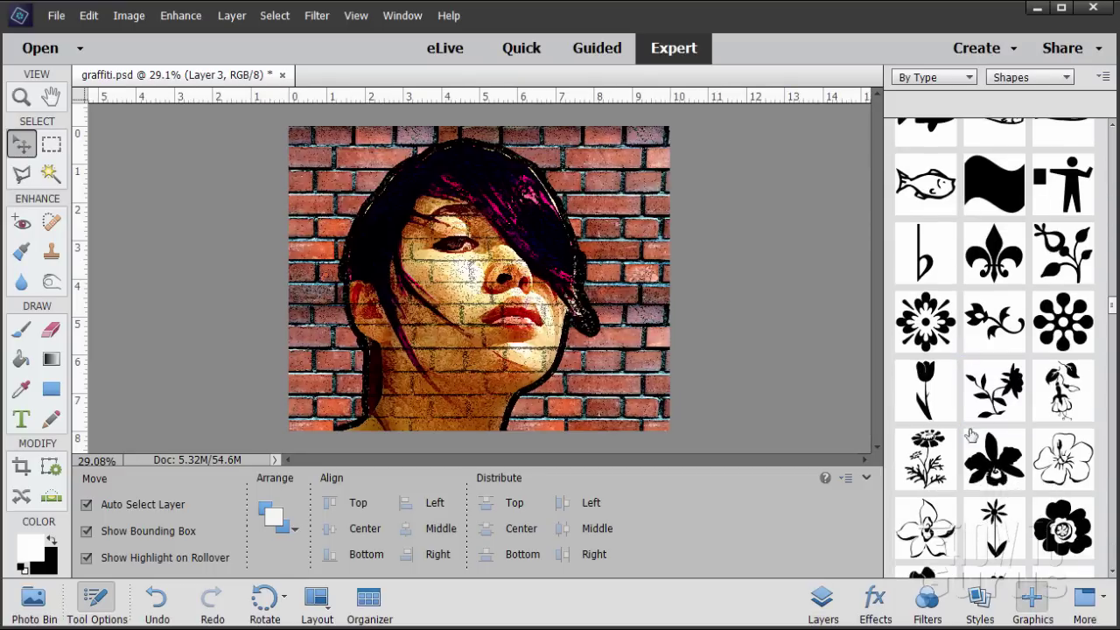
click(1028, 77)
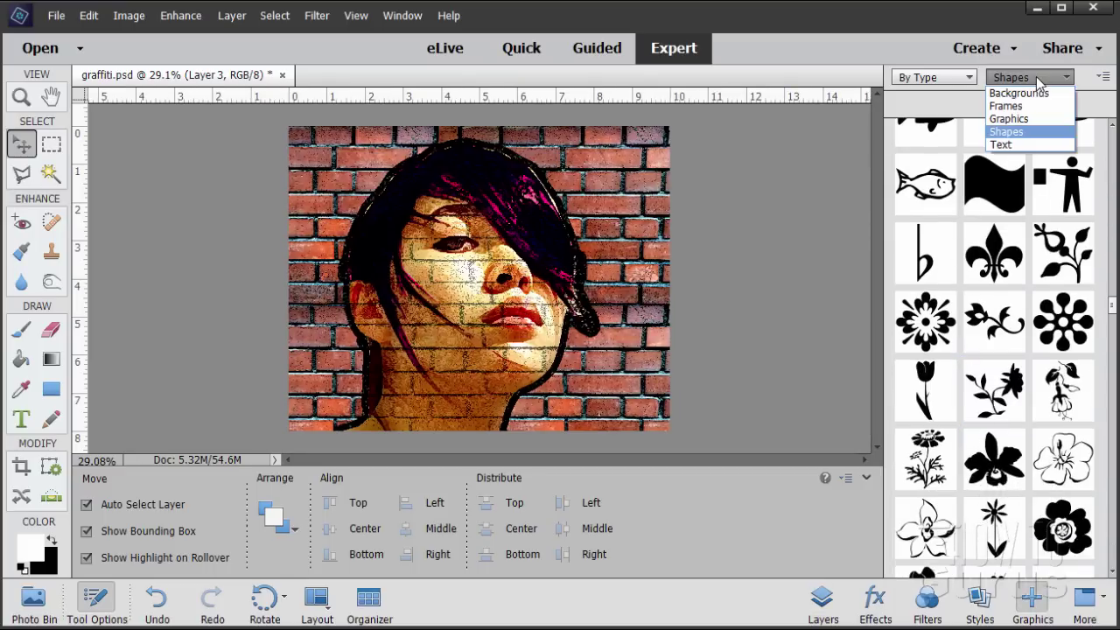
click(1014, 133)
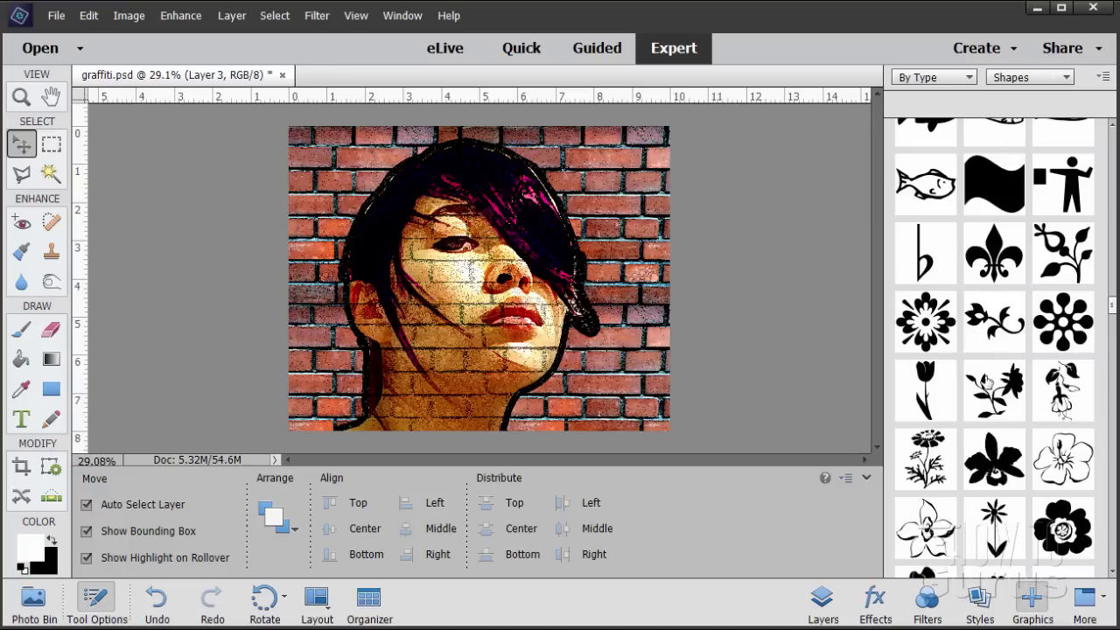
scroll(987, 383, up, 5)
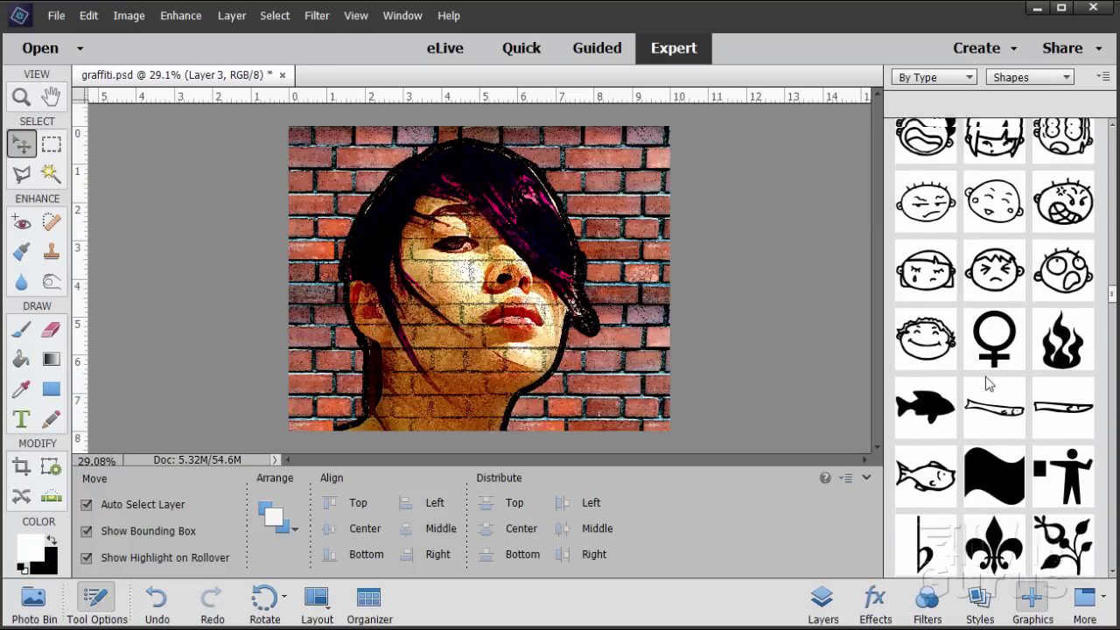
scroll(987, 382, up, 15)
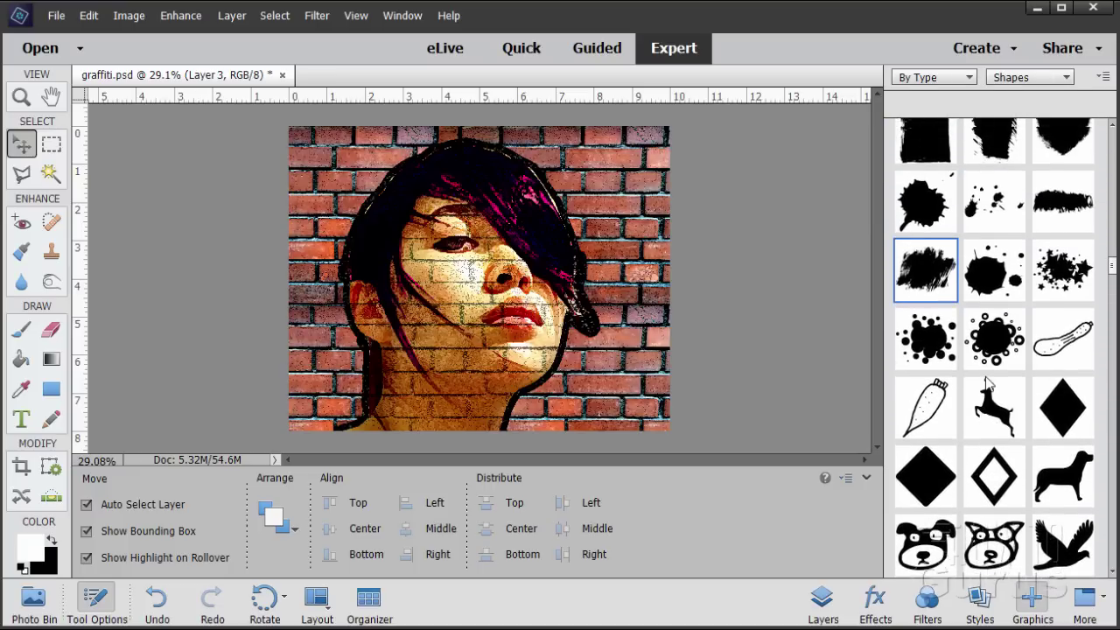
scroll(987, 383, up, 10)
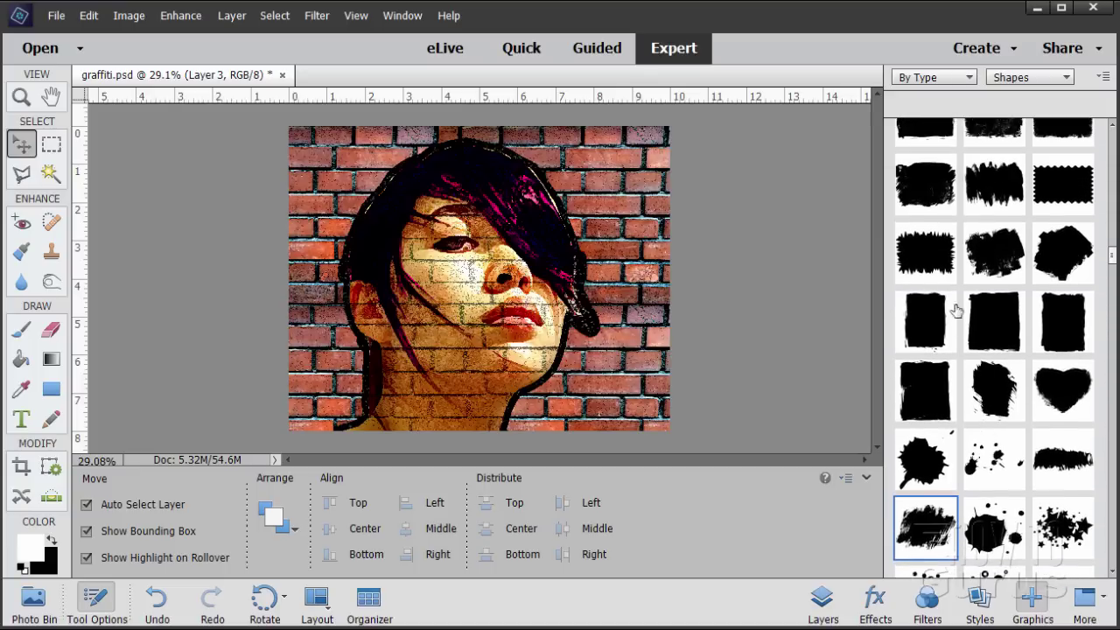
scroll(998, 385, down, 1)
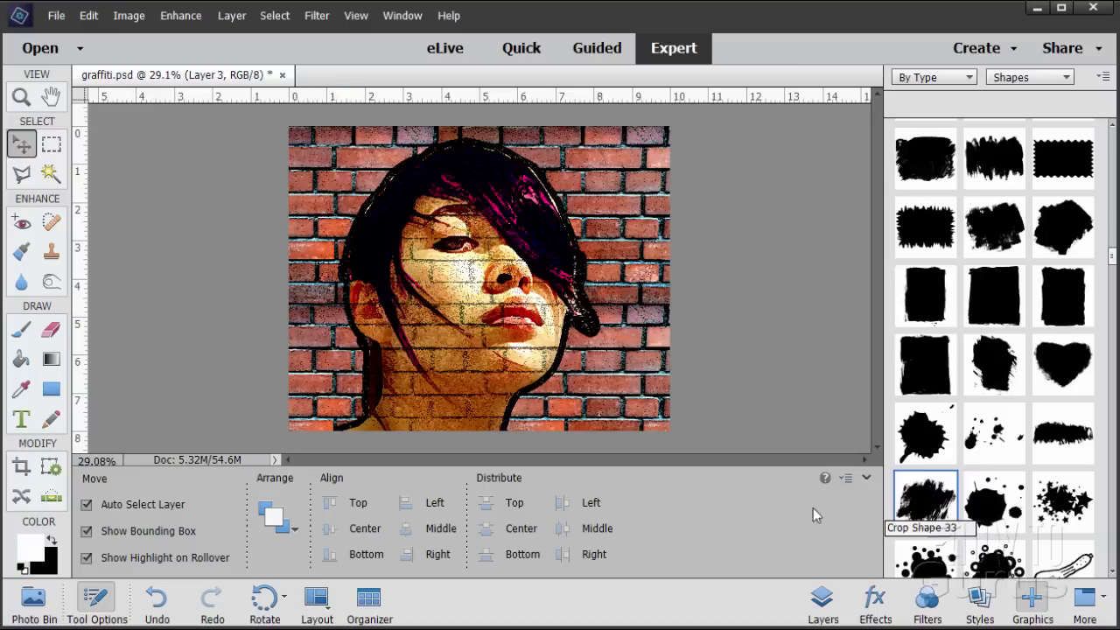
click(51, 540)
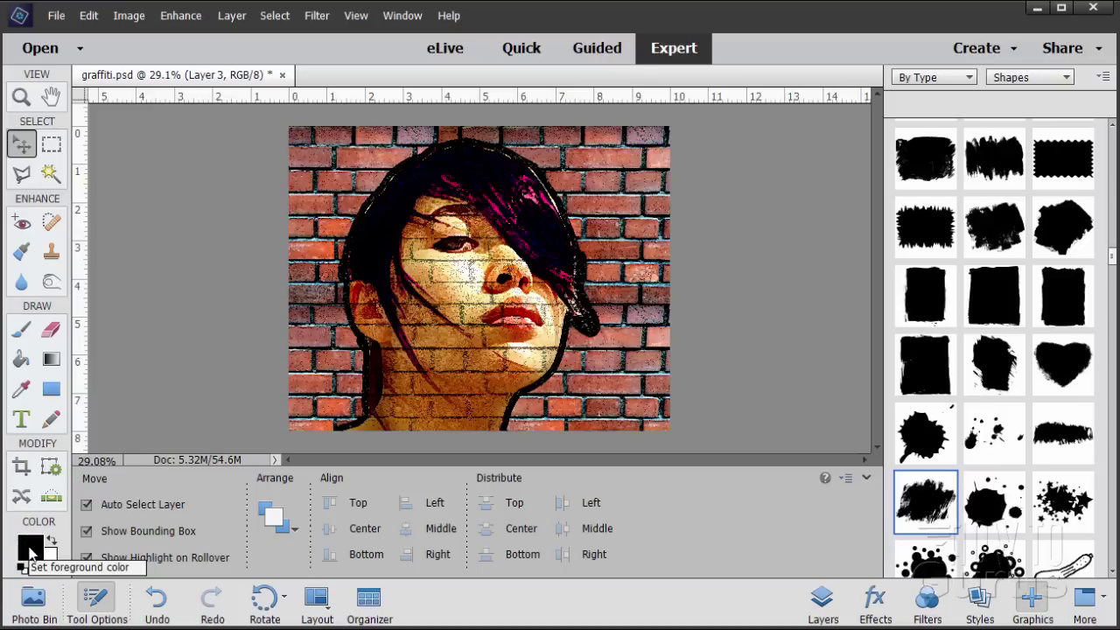
click(826, 600)
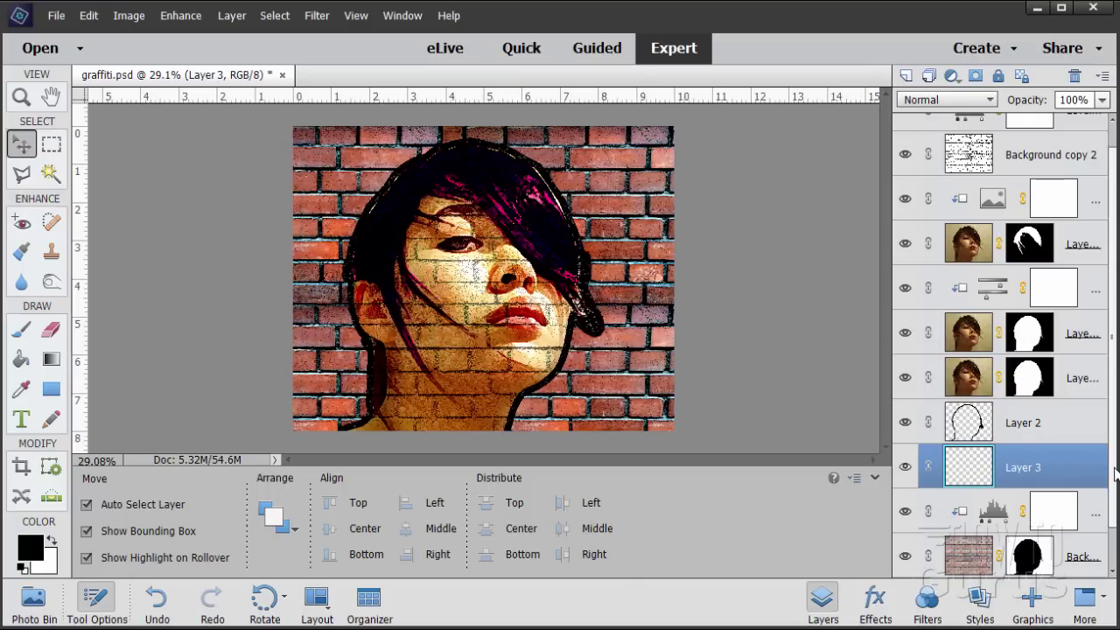
Hide the masked brick wall layer and the Levels adjustment clipped to it
scroll(1113, 472, down, 1)
click(905, 470)
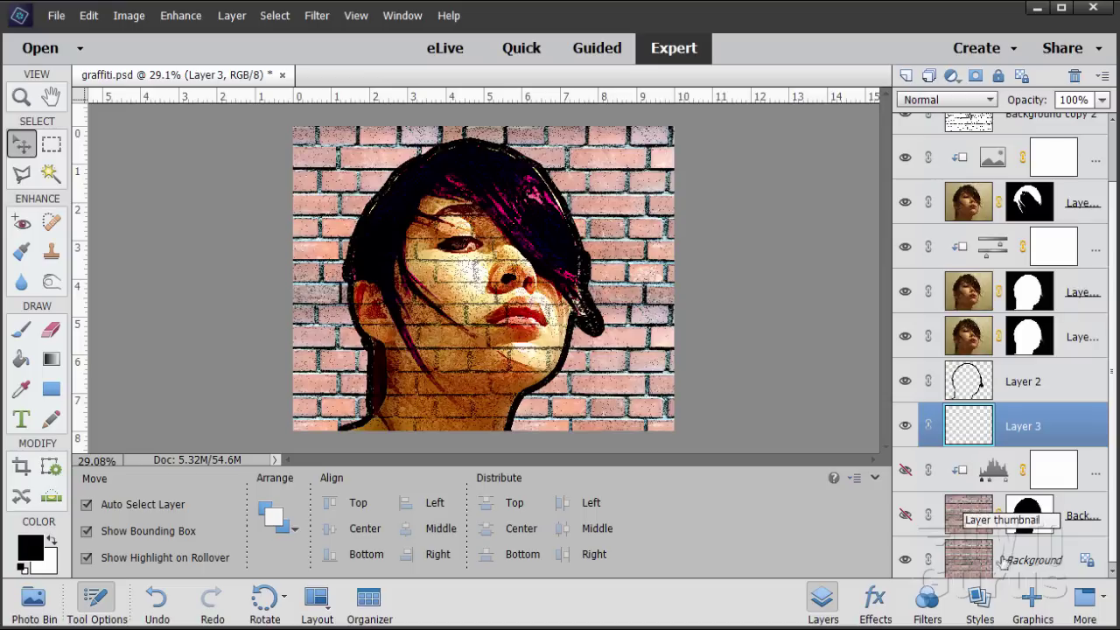
scroll(1114, 464, up, 1)
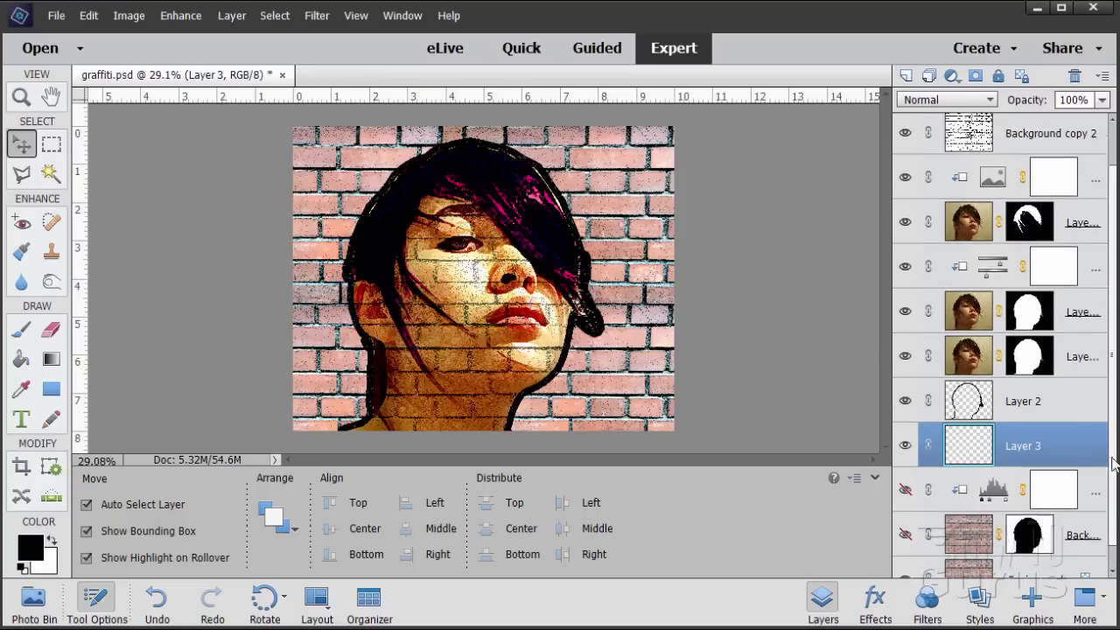
scroll(1114, 464, up, 2)
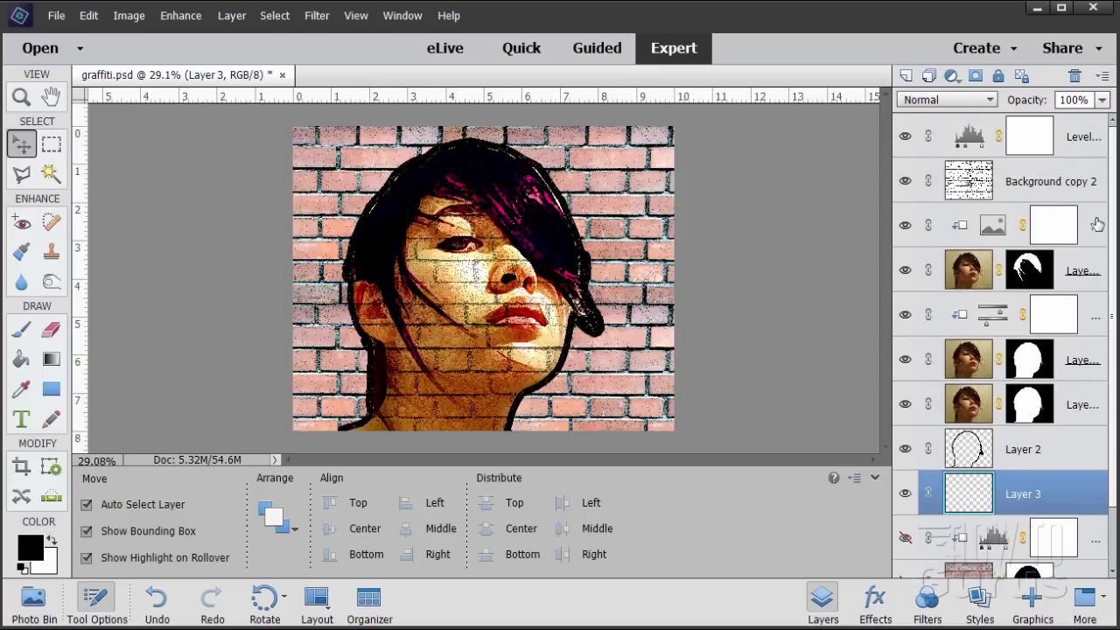
Hide the top Levels adjustment, Background copy 2, the portrait layers with their clipped adjustments, and the Layer 2 head outline
click(907, 137)
click(906, 181)
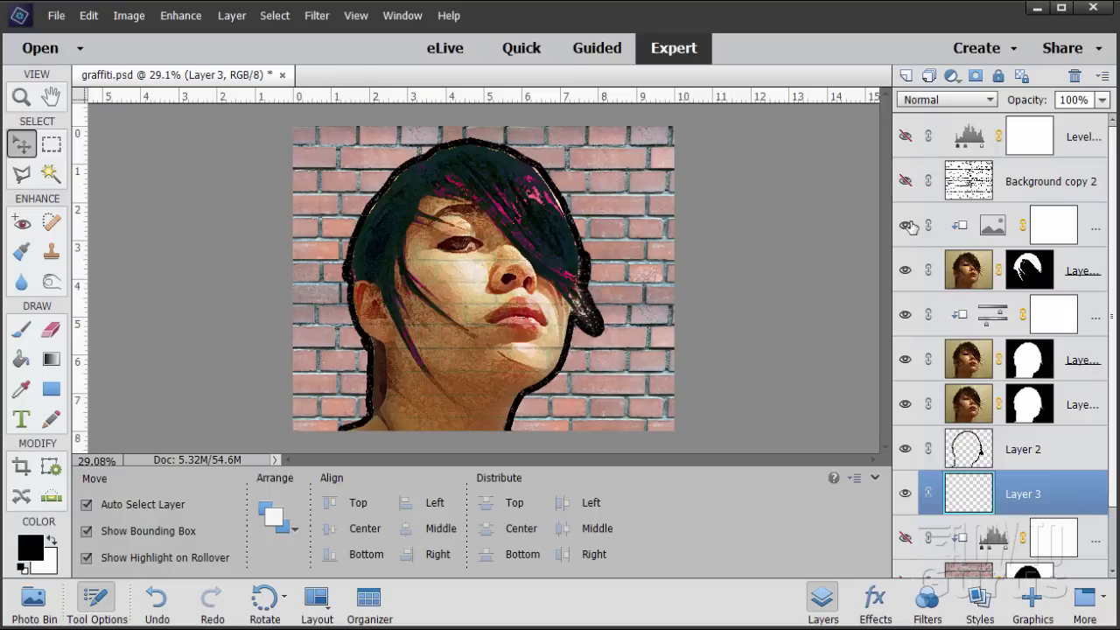
click(906, 225)
click(906, 271)
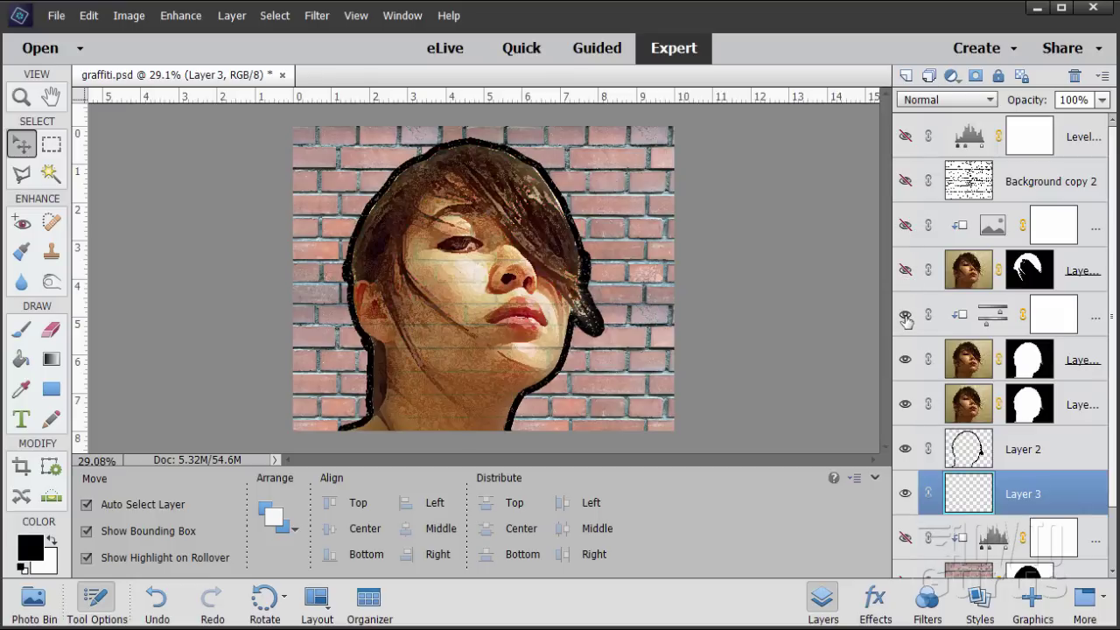
click(906, 314)
click(906, 359)
click(906, 404)
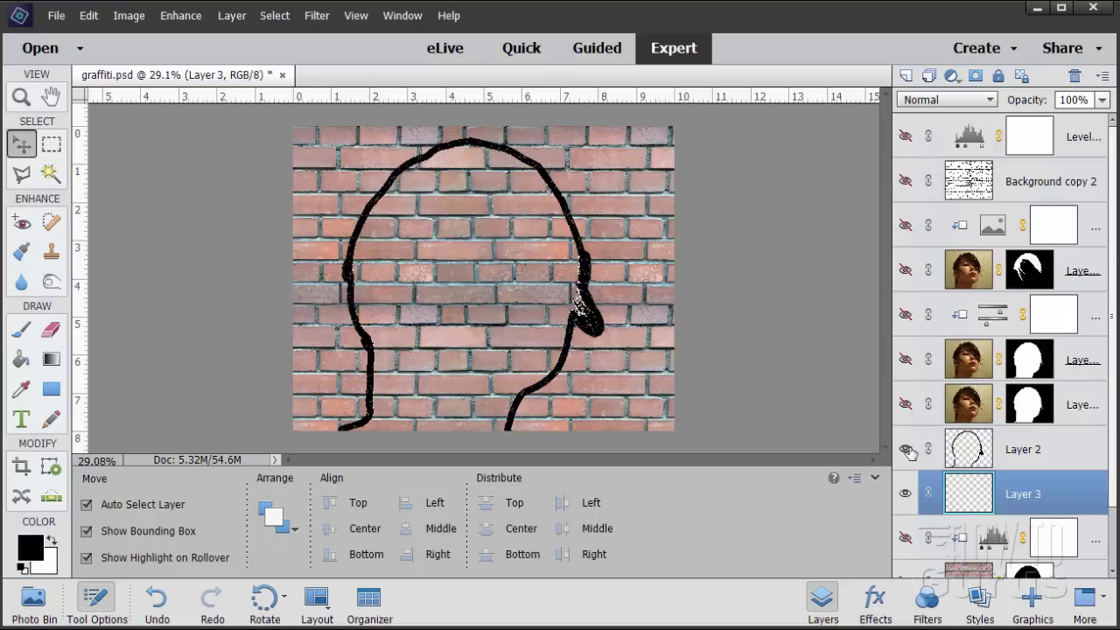
click(905, 449)
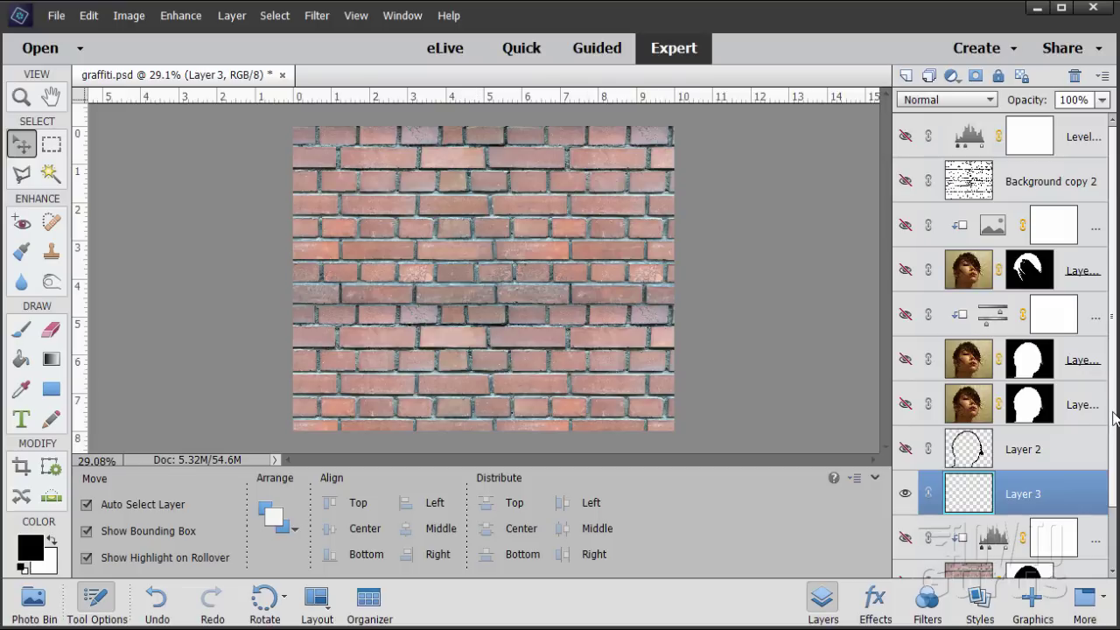
scroll(1114, 418, down, 2)
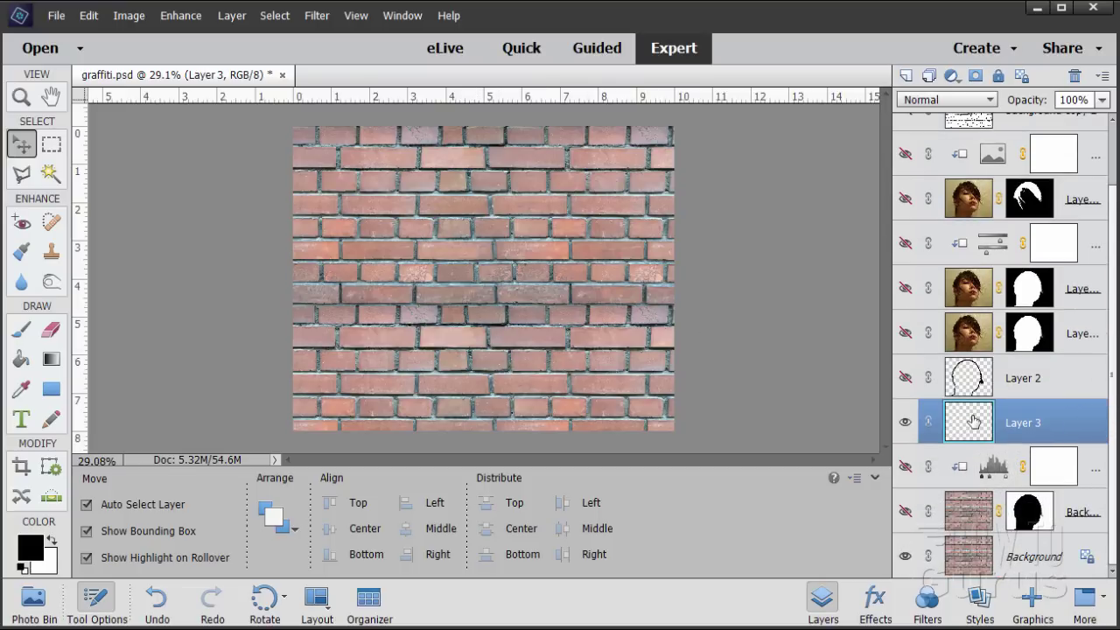
Place the Crop Shape 33 graphic at the middle of the brick wall and rotate it to -54 degrees
click(1033, 606)
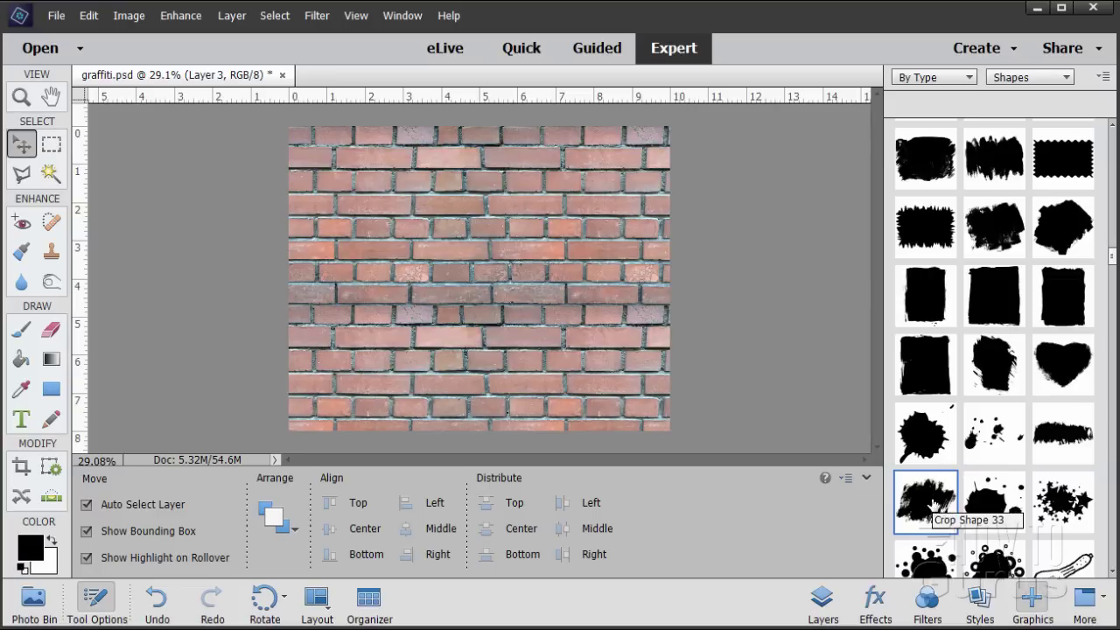
drag(928, 506, 485, 294)
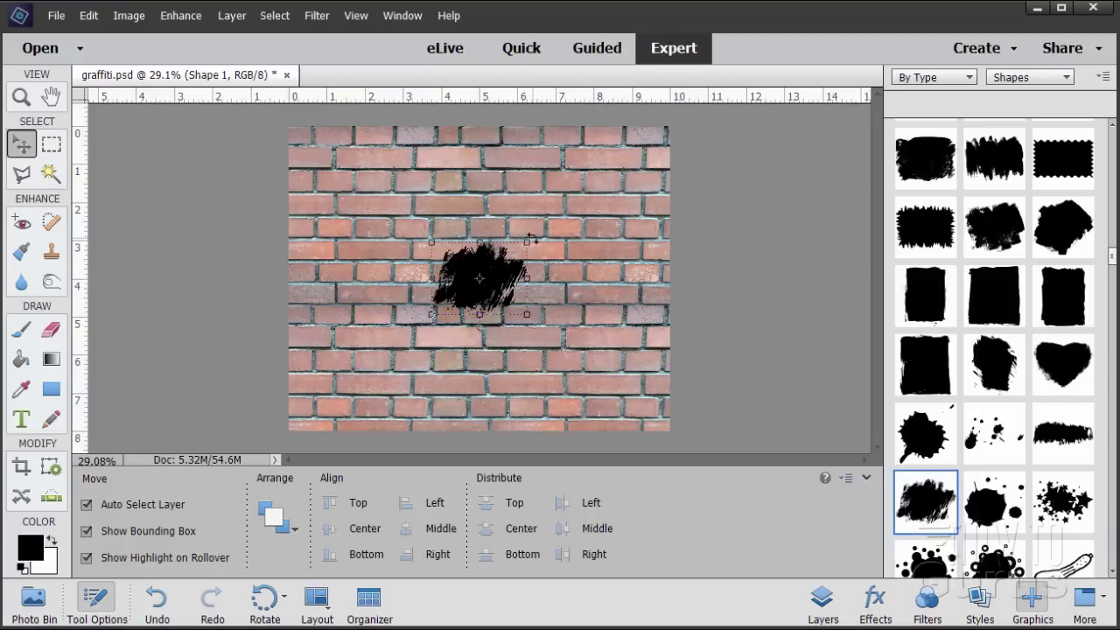
drag(532, 239, 512, 216)
click(516, 558)
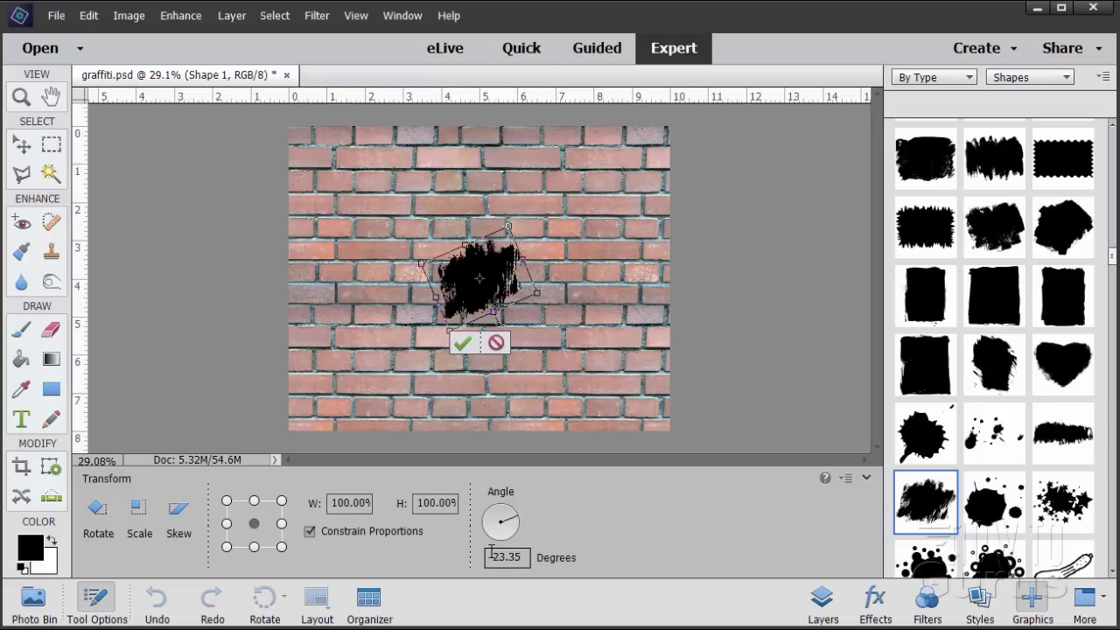
drag(524, 558, 471, 558)
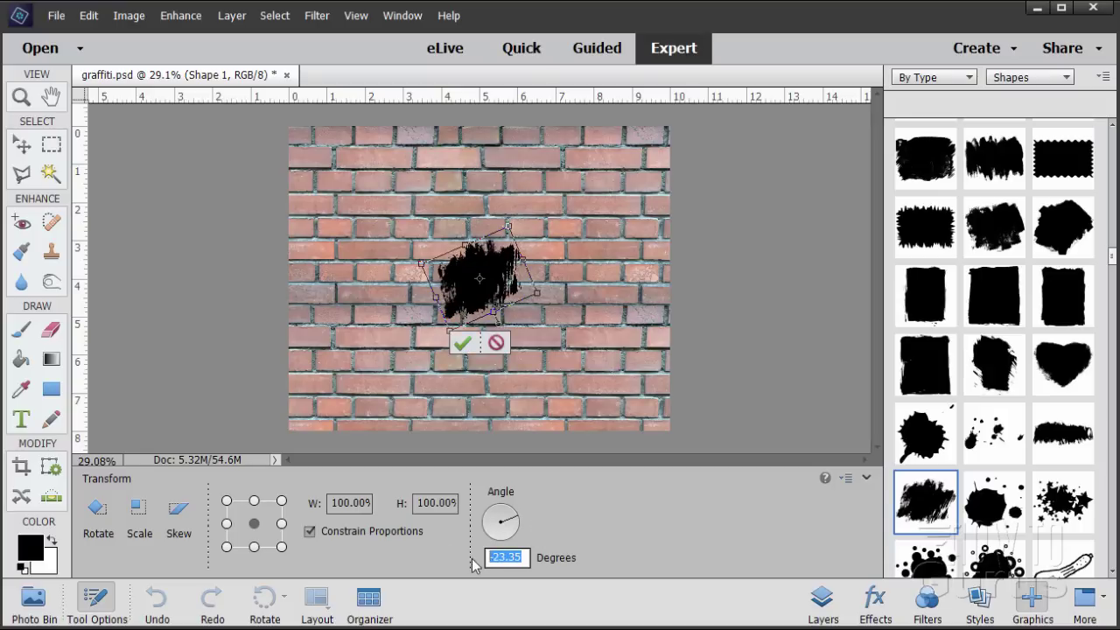
text(-54)
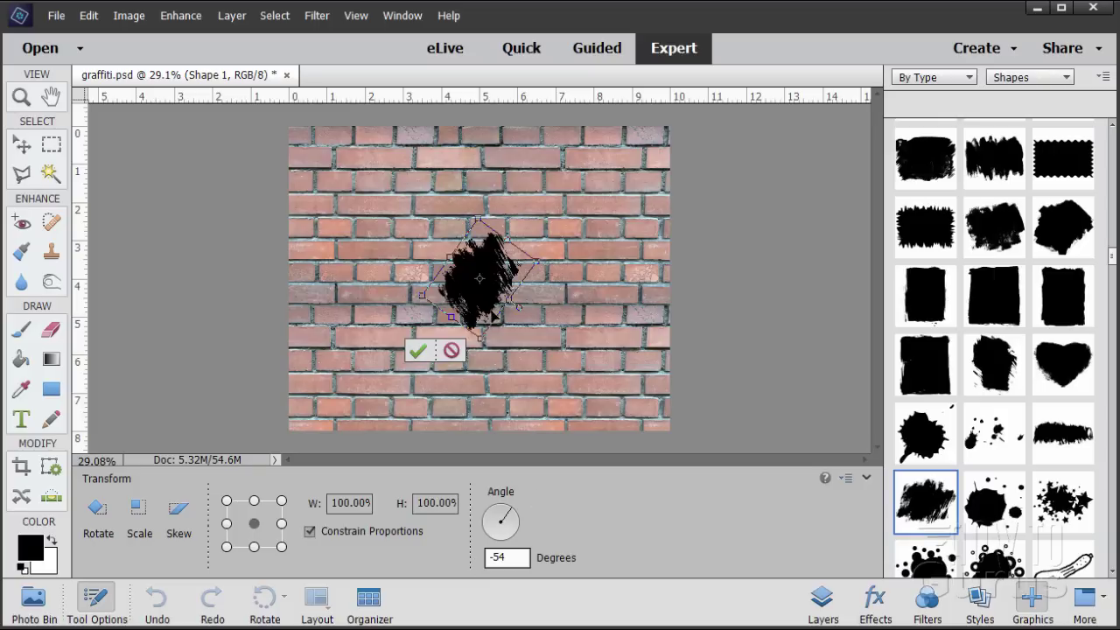
Enlarge the black paint shape proportionally to about 364% so it spans the full height of the wall, and apply the transform
drag(478, 218, 475, 106)
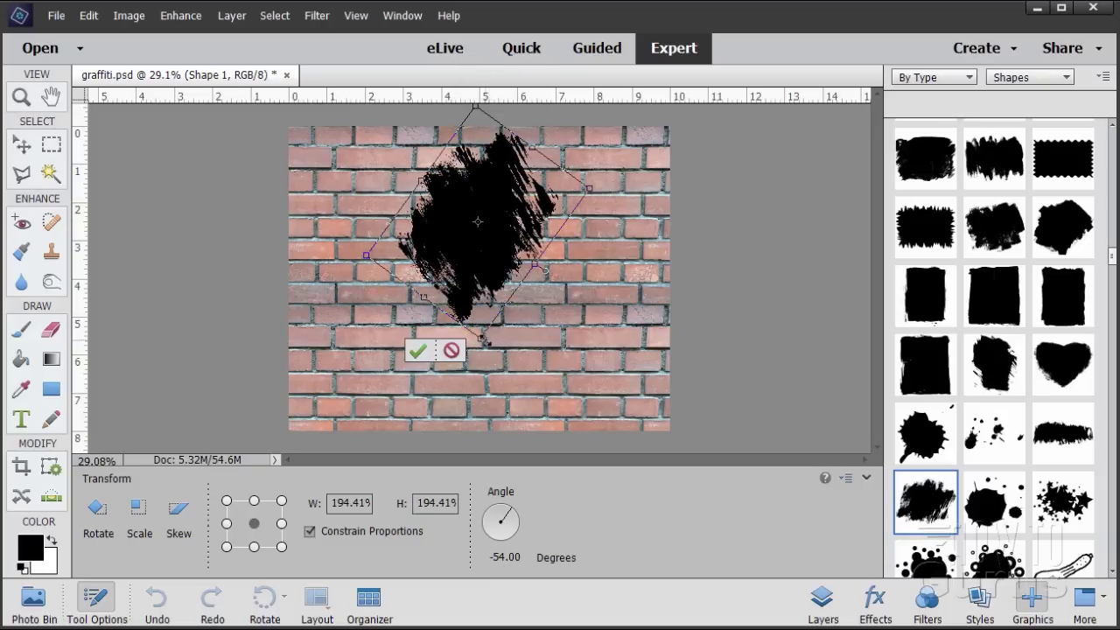
drag(483, 340, 472, 502)
drag(475, 107, 464, 66)
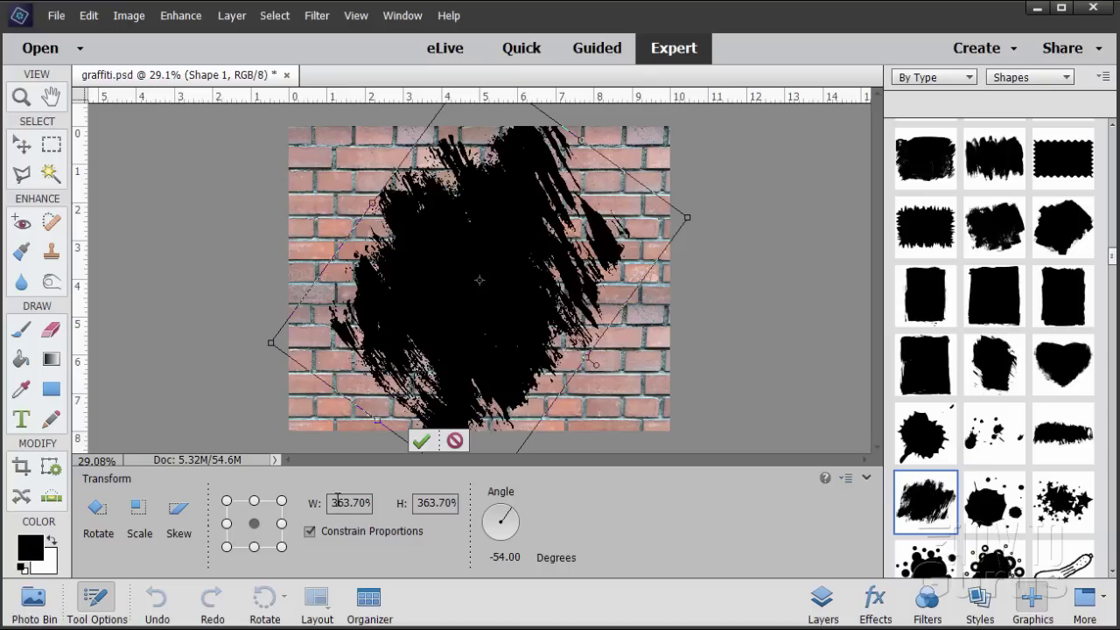
click(421, 441)
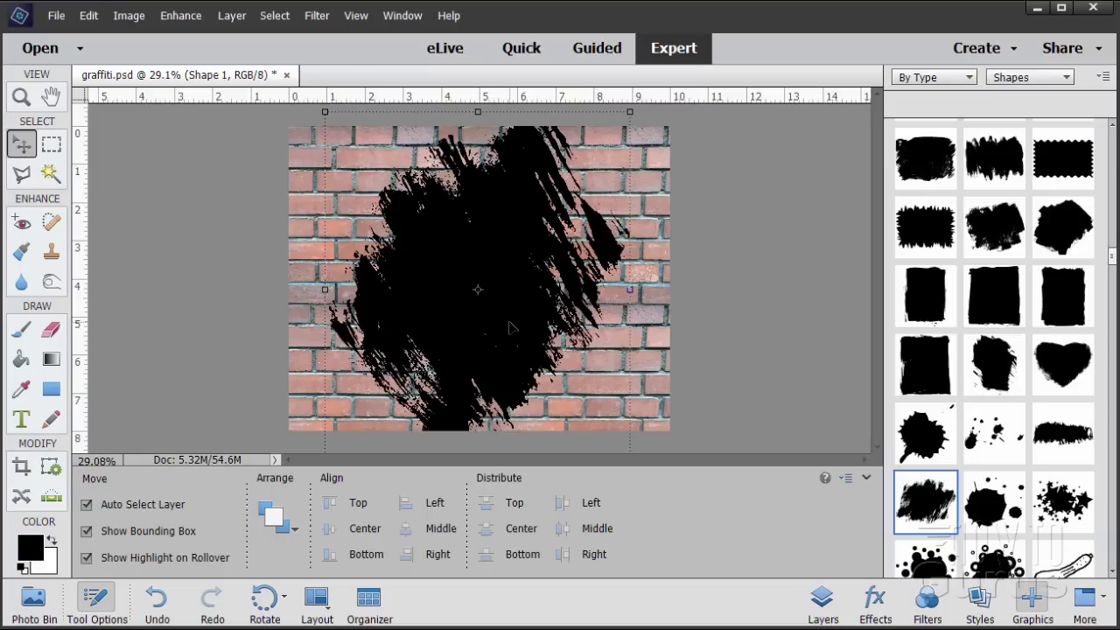
Check the Shape 1 paint against the lowest portrait layer by briefly showing it, and shift the shape slightly to the left
click(822, 606)
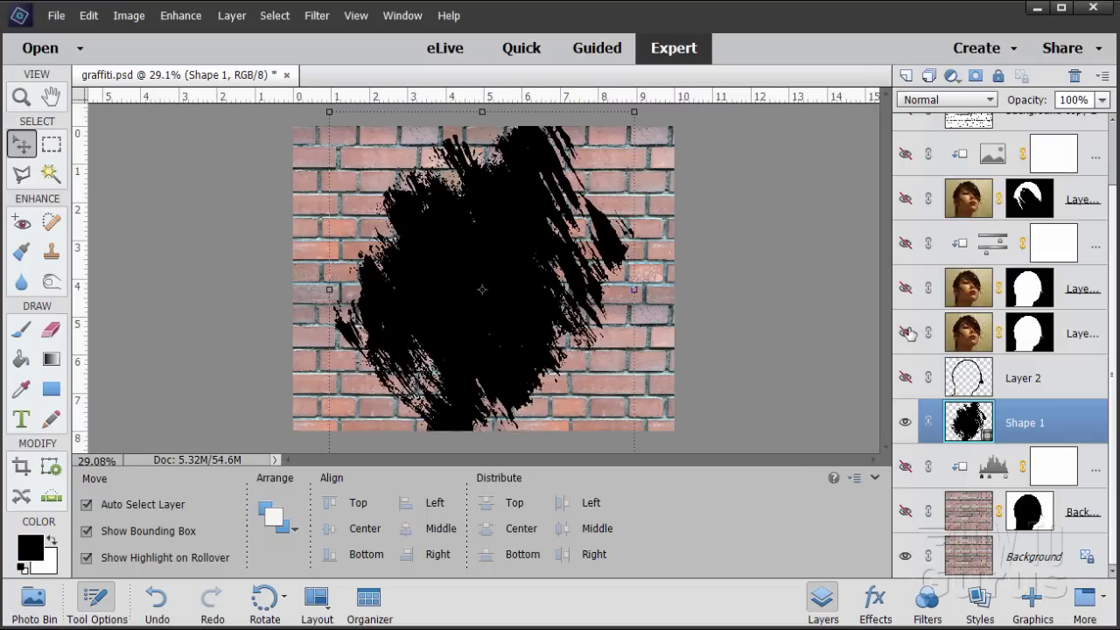
click(905, 332)
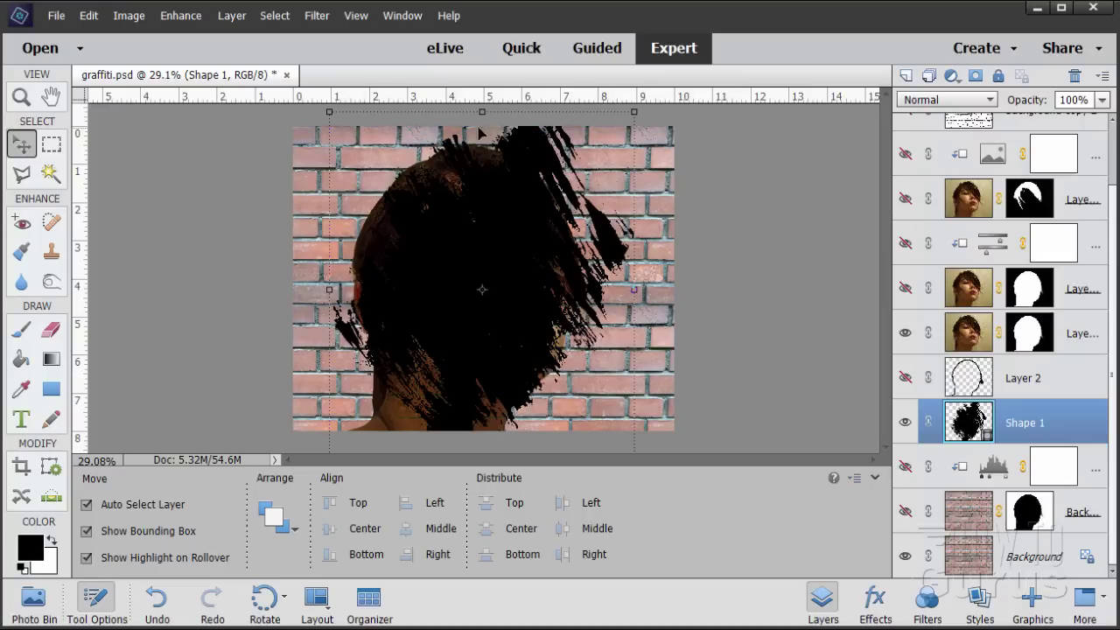
click(905, 332)
drag(521, 343, 505, 344)
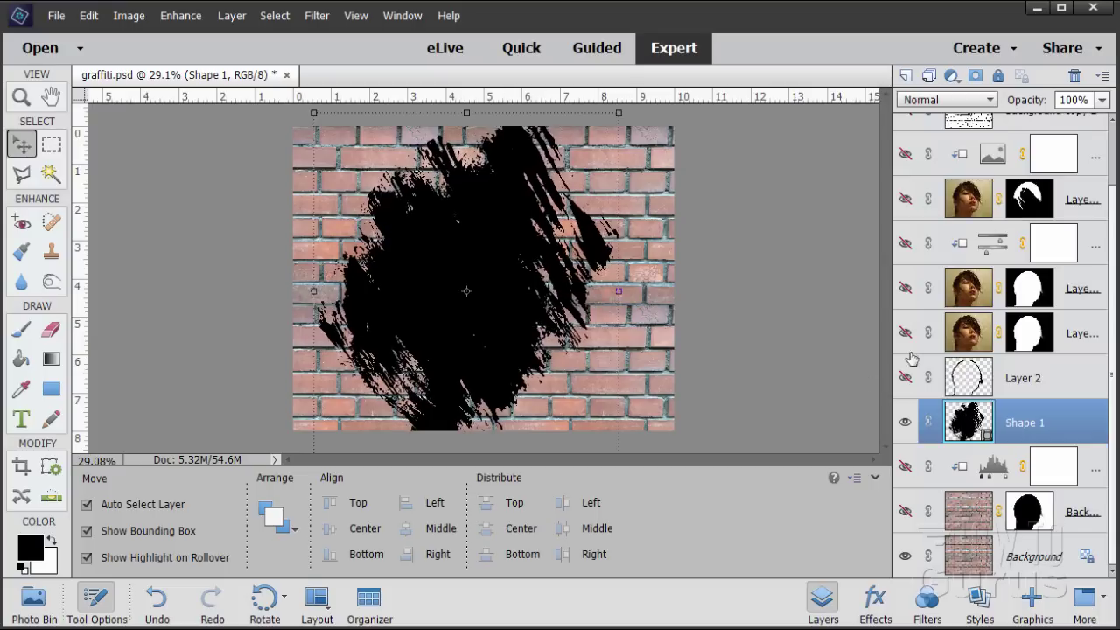
Show the lowest portrait layer briefly to compare it with the brush-stroke shape, and hide it again
click(905, 334)
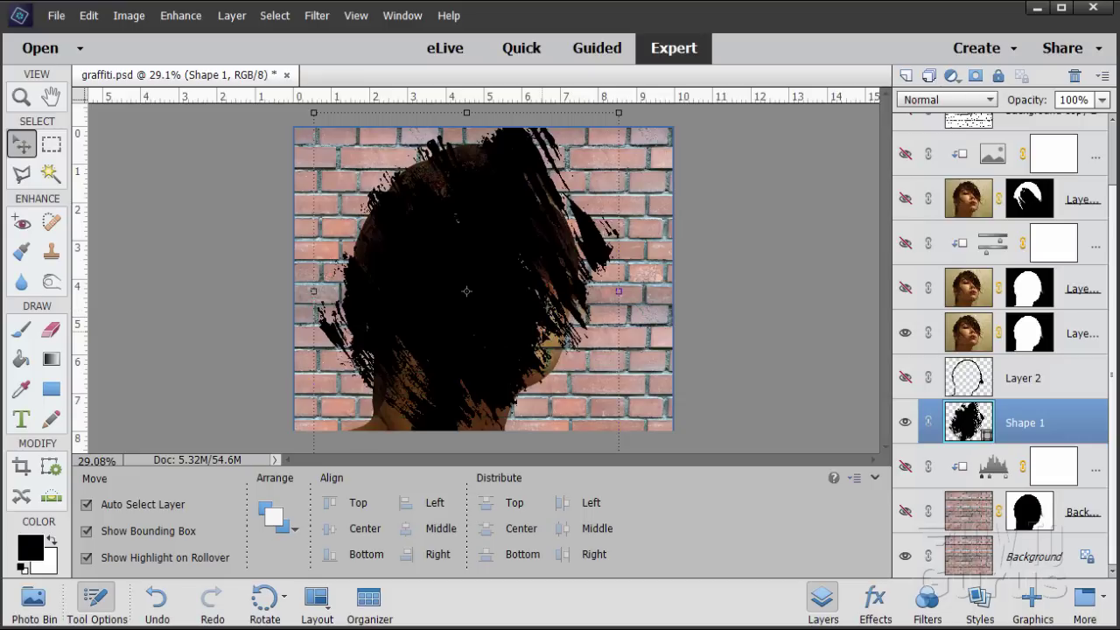
click(906, 333)
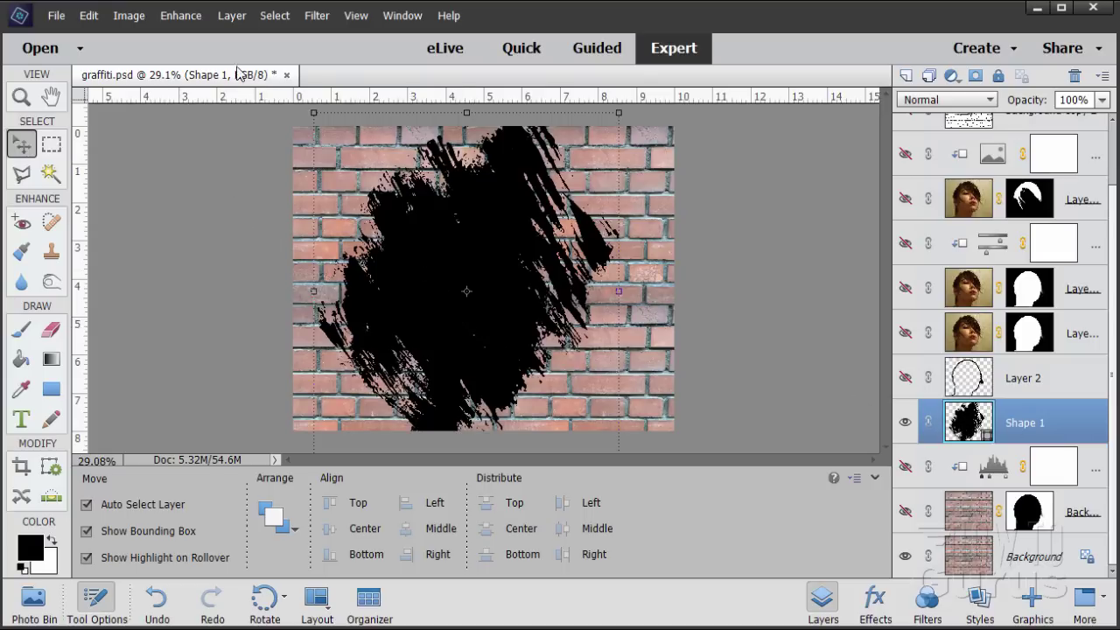
Add a gradient fill layer above Shape 1, using the previous layer to create a clipping mask
click(230, 18)
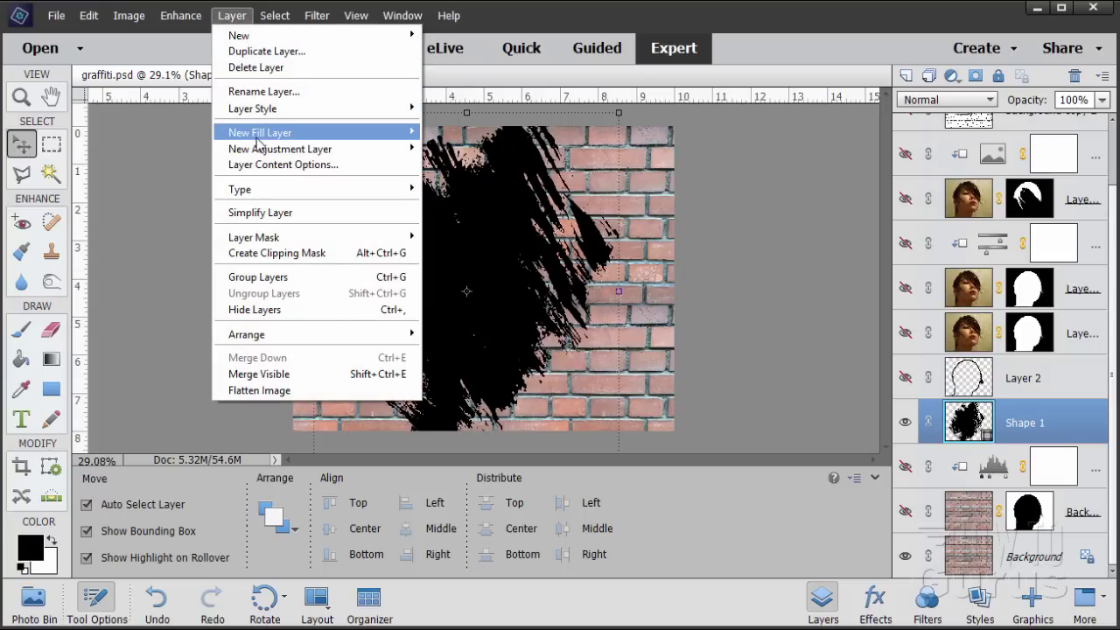
mouse_move(261, 136)
click(451, 149)
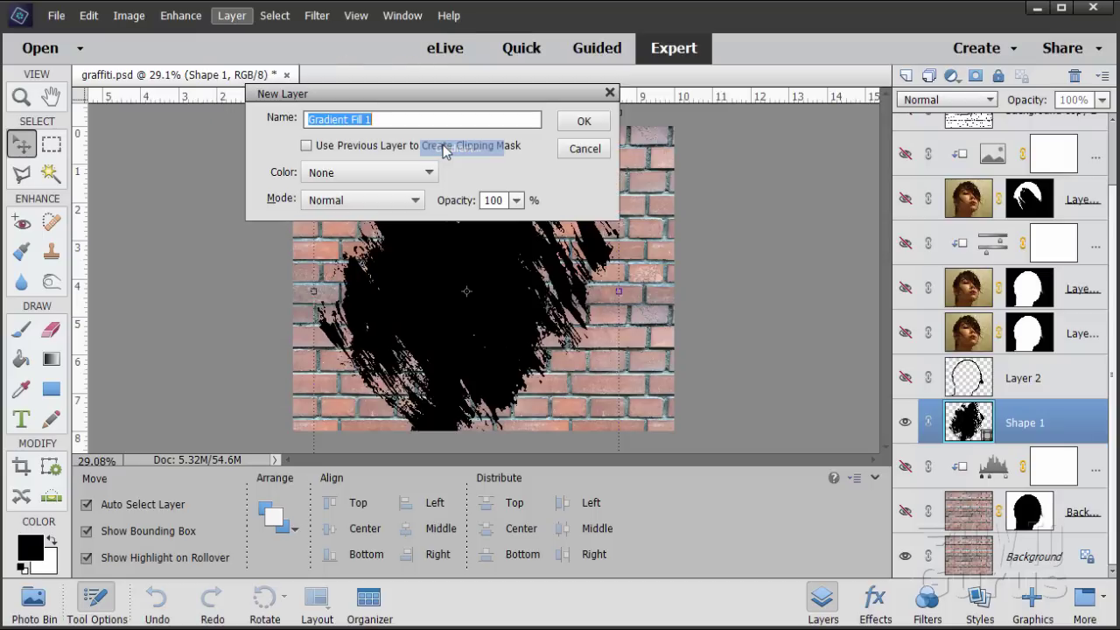
click(315, 151)
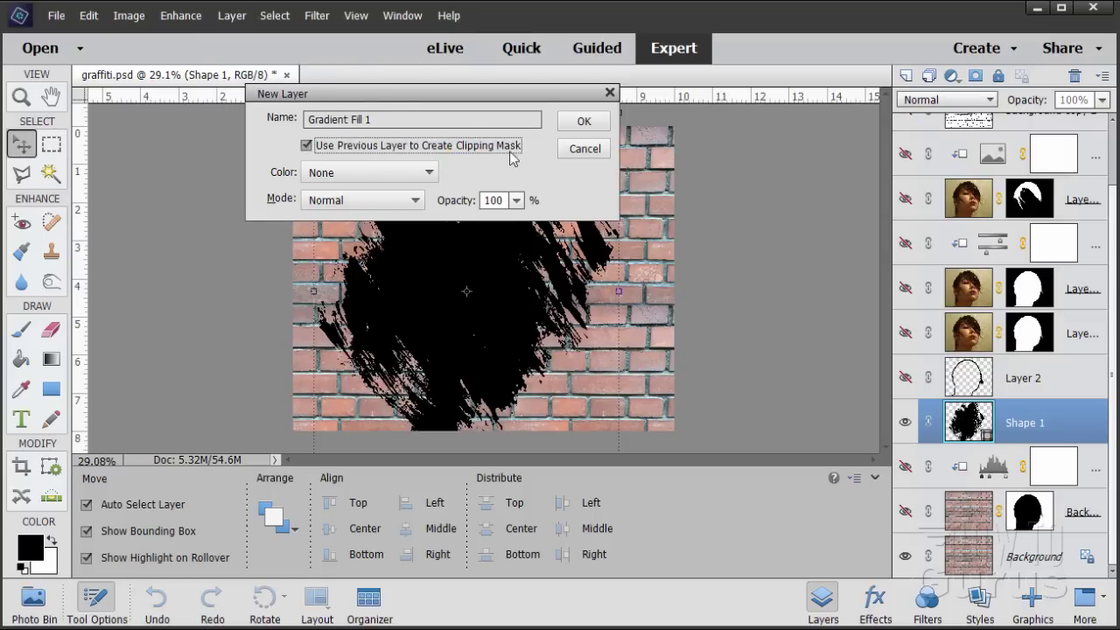
click(584, 123)
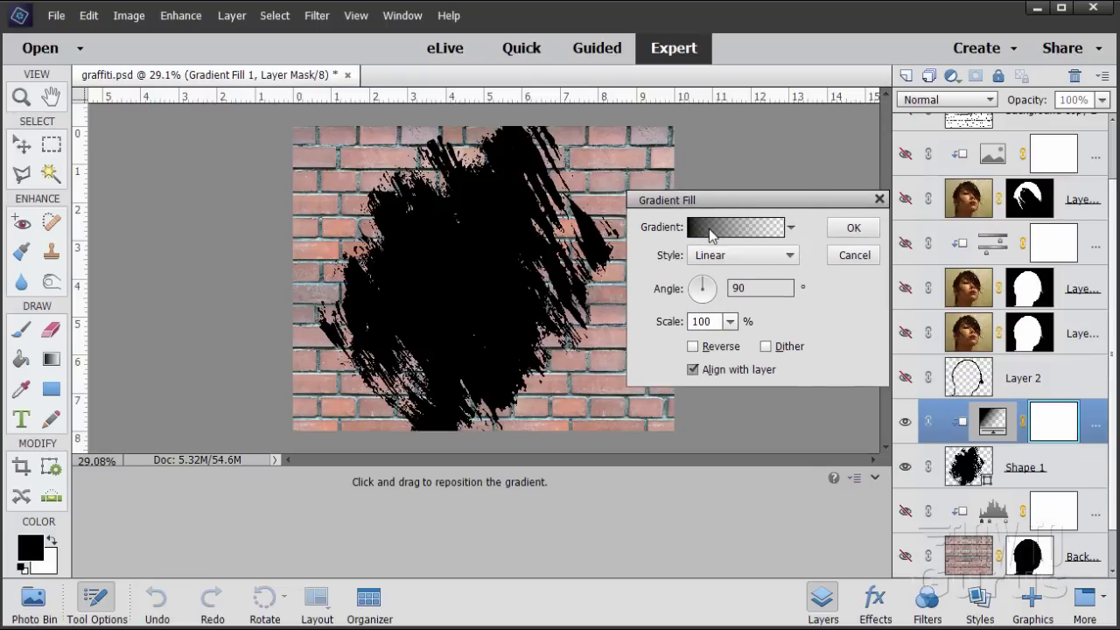
Choose the Yellow, Violet, Orange, Blue gradient from the Default presets for the brush-stroke fill
click(711, 228)
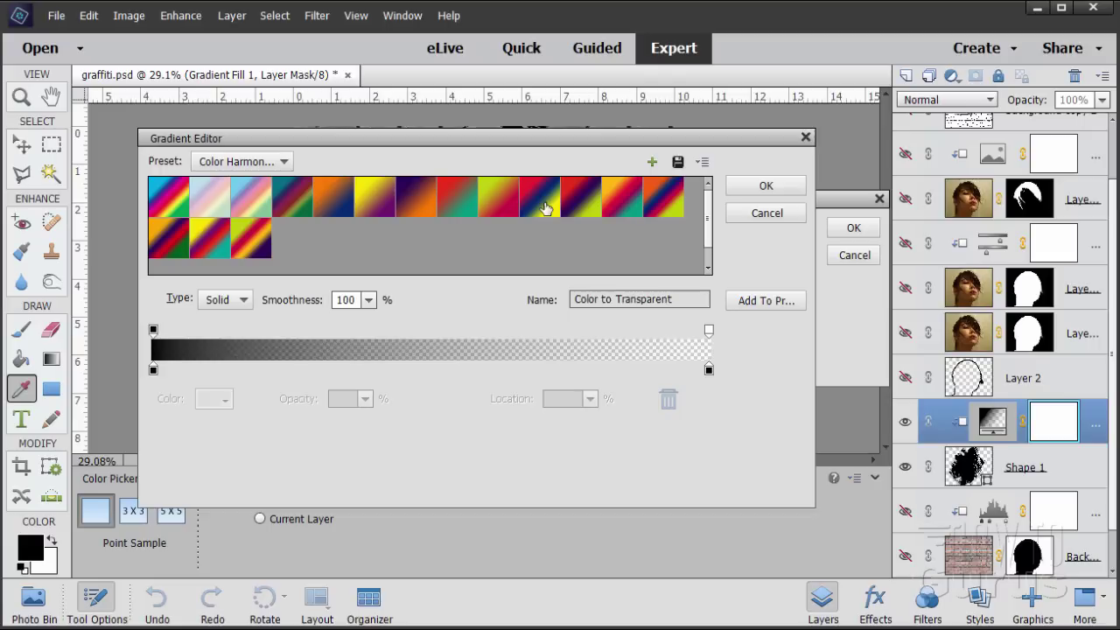
click(231, 164)
click(223, 207)
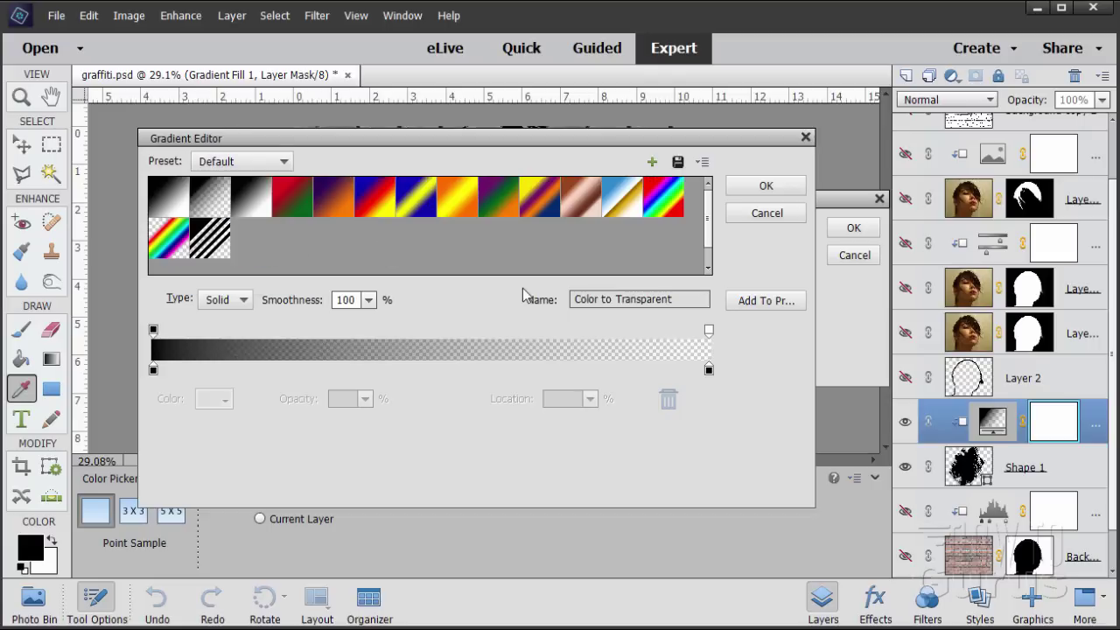
click(530, 201)
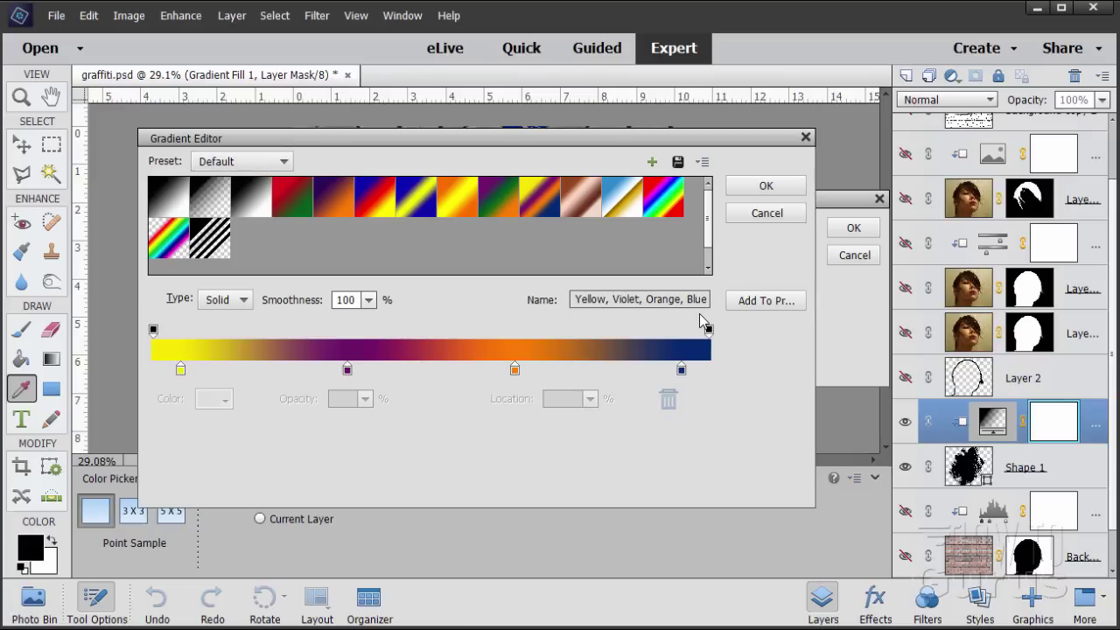
click(746, 189)
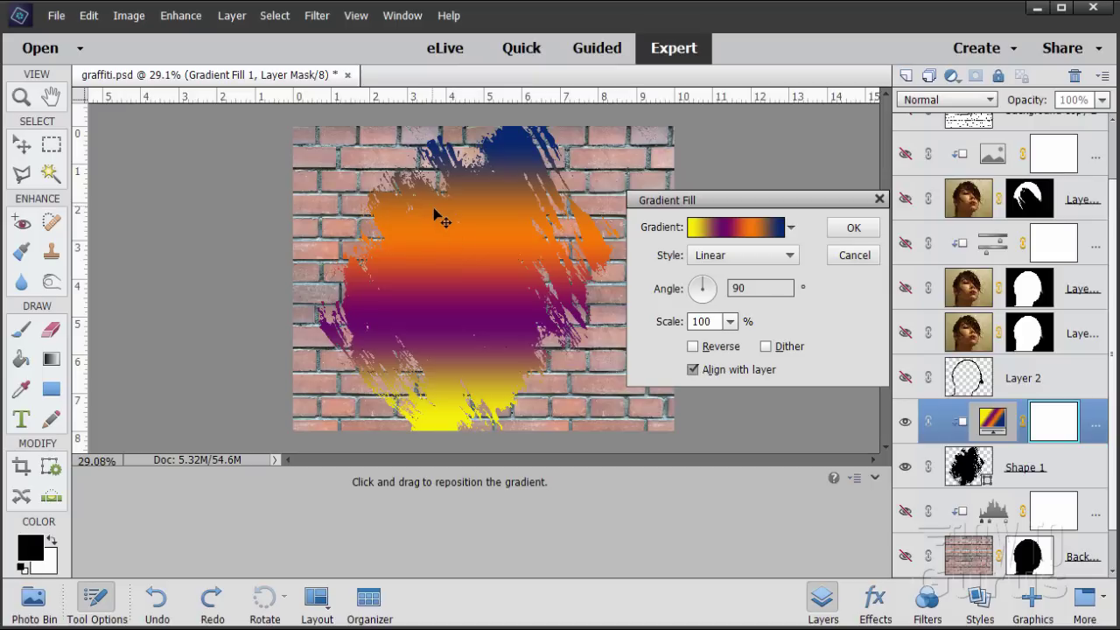
Set the gradient fill's angle to 65 degrees and apply it to the brush-stroke shape
double_click(758, 282)
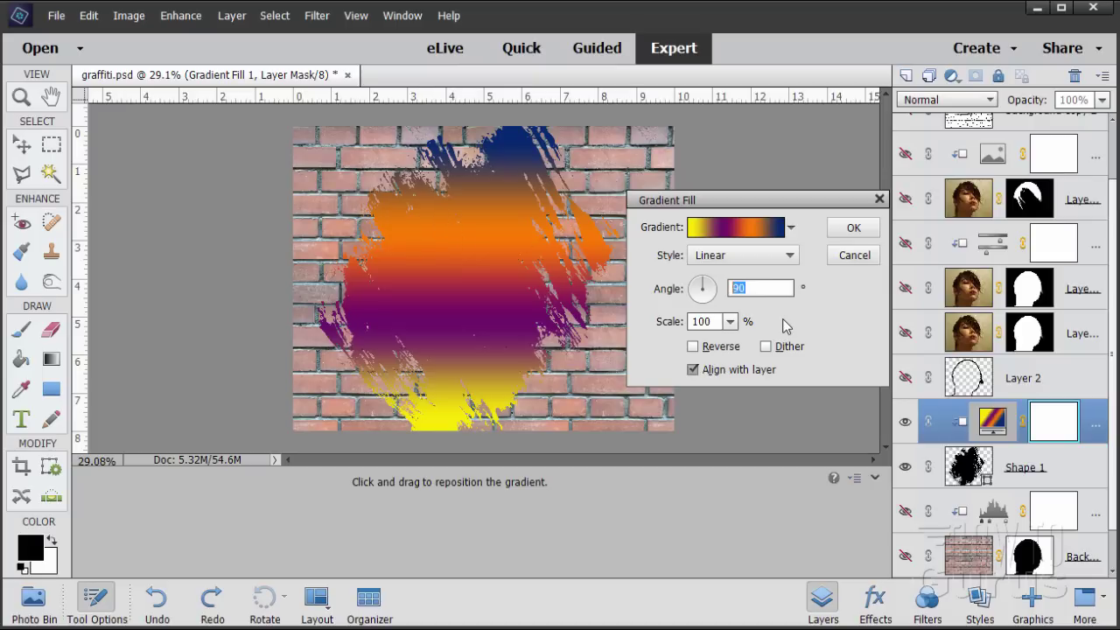
text(65)
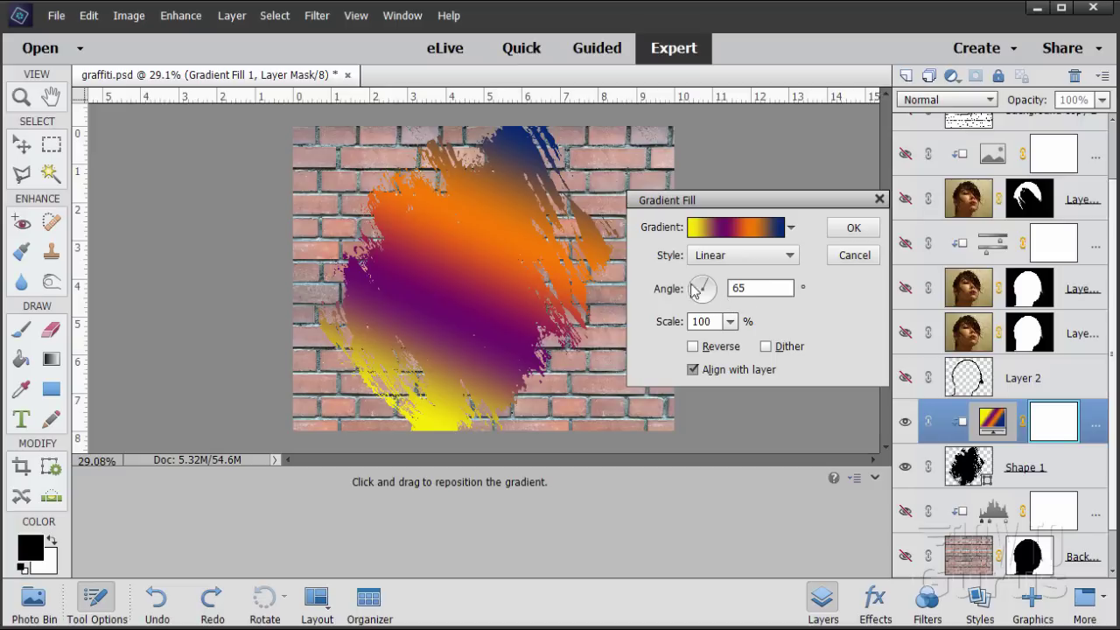
click(861, 229)
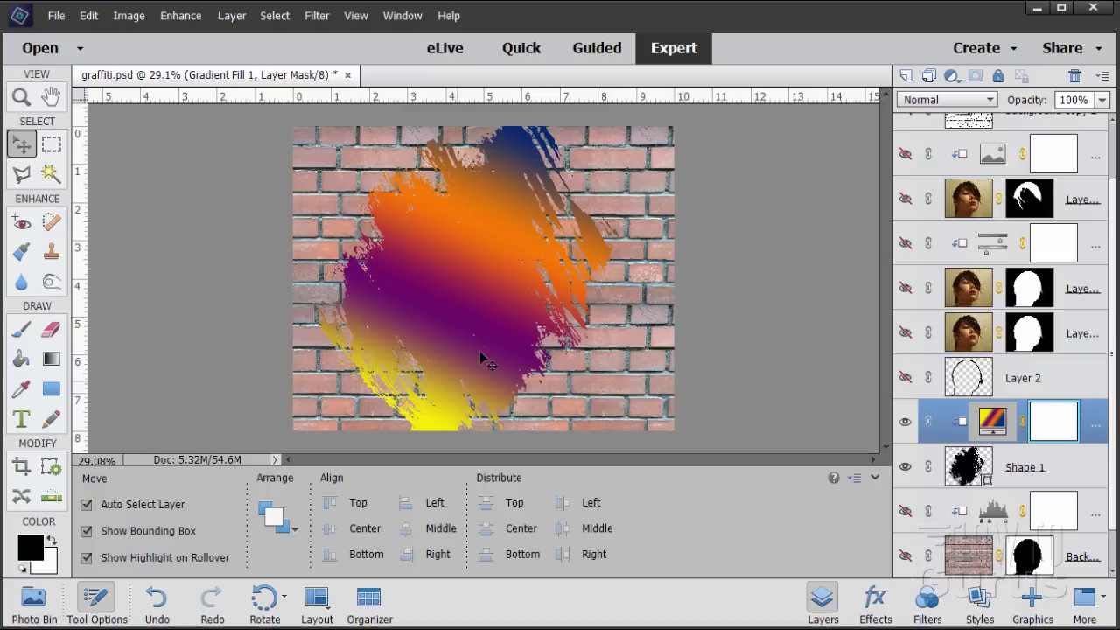
Make the Background copy brick layer and the Levels adjustment clipped to it visible
click(1029, 569)
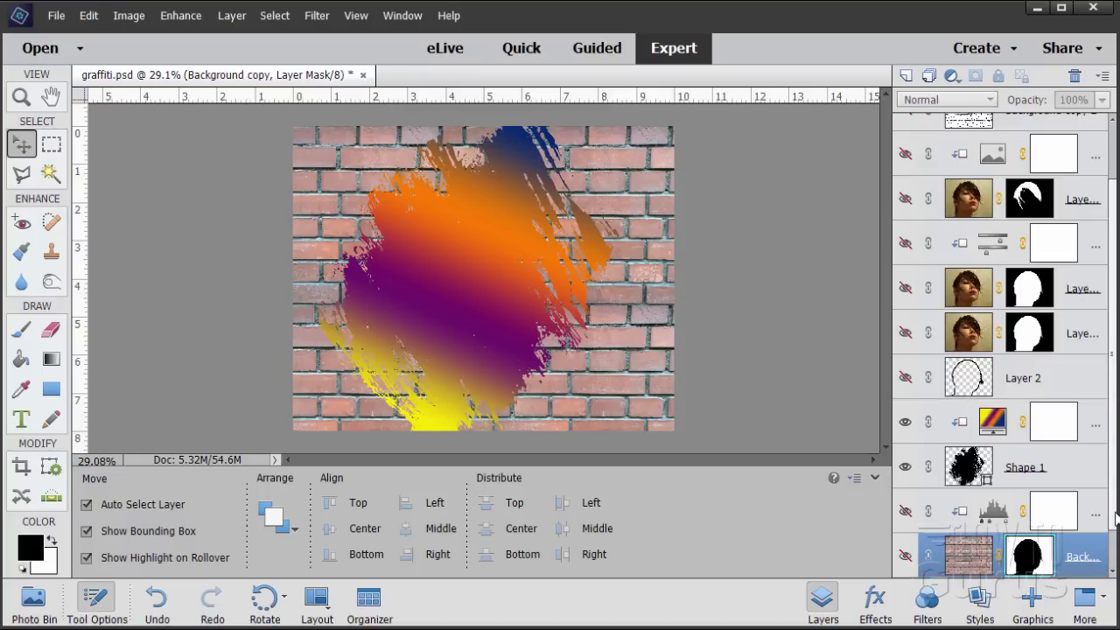
scroll(1106, 542, down, 1)
click(906, 518)
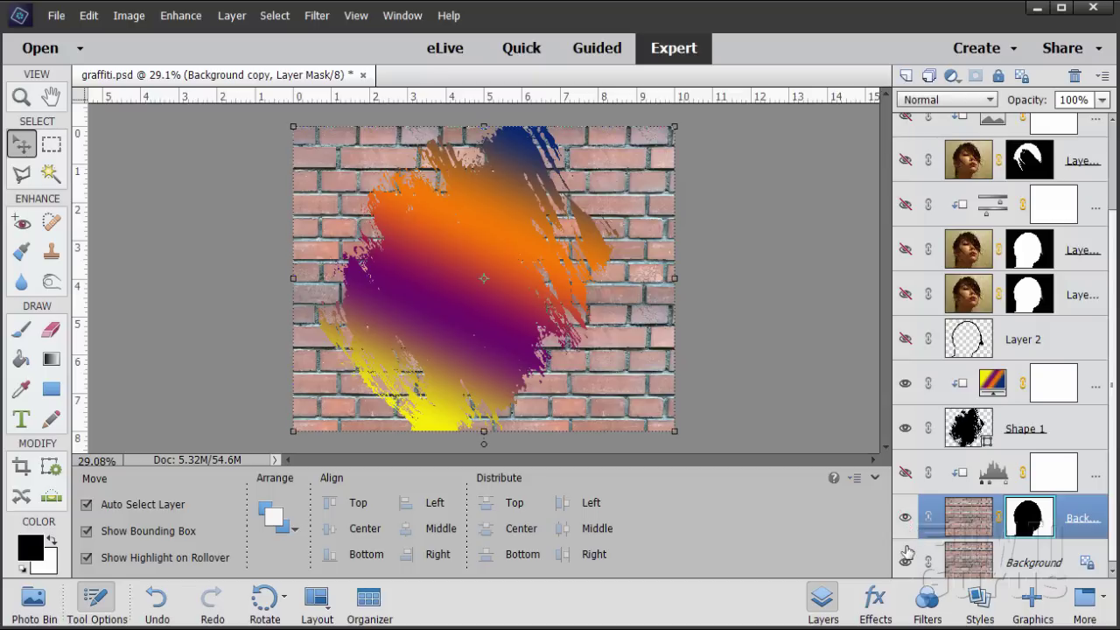
click(907, 475)
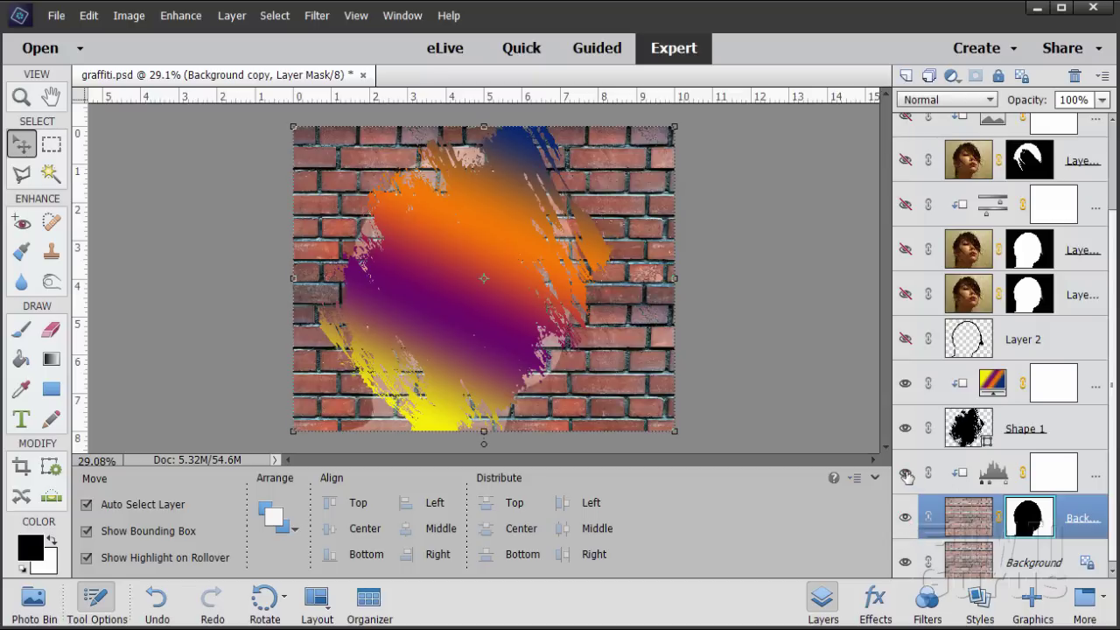
Copy the head-shaped layer mask from the Background copy layer onto the Shape 1 layer
key(alt)
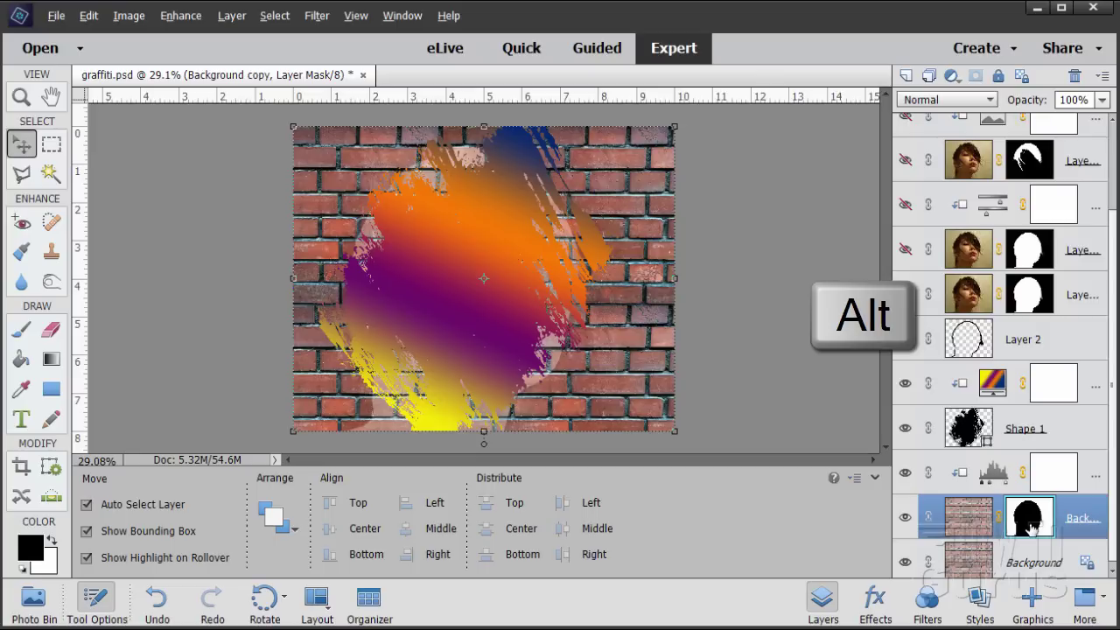
drag(1030, 523, 1036, 427)
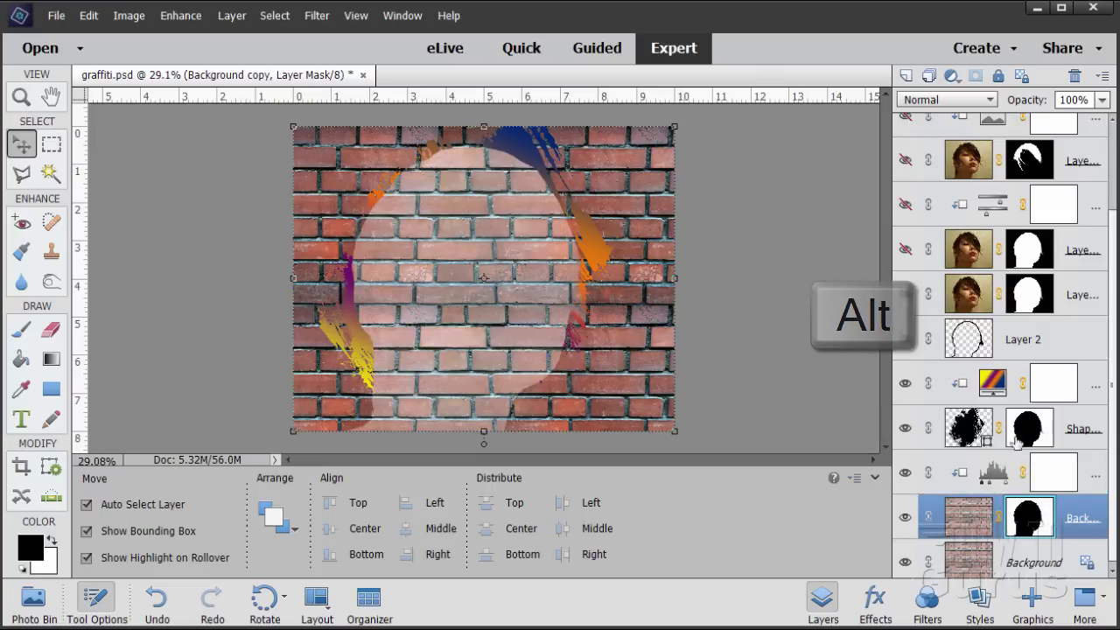
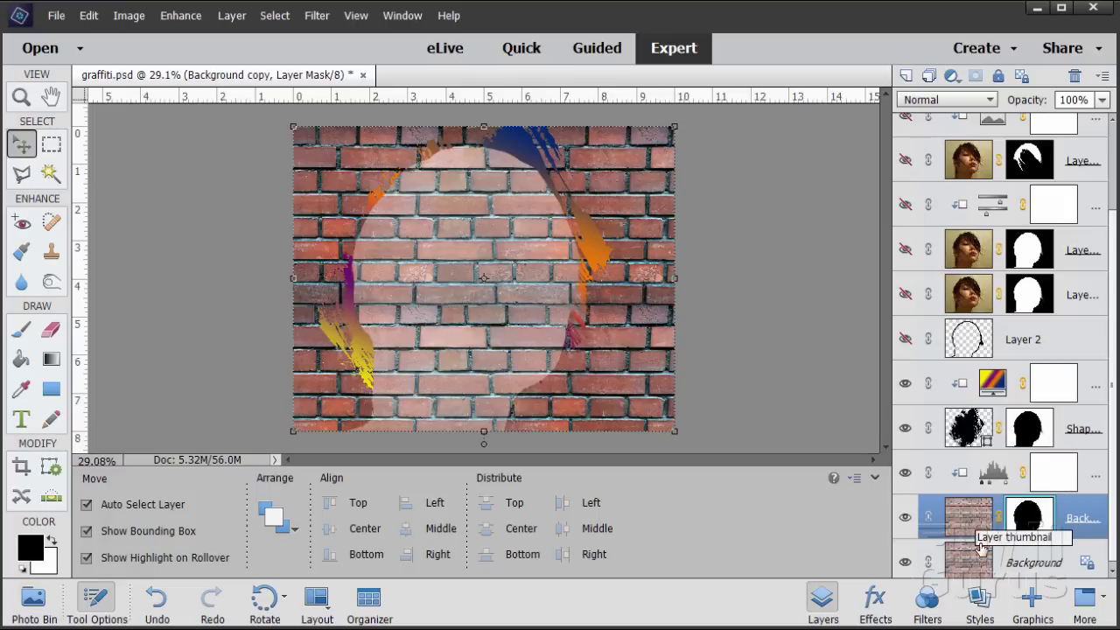
Create a blank layer above the Levels 2 adjustment and add the scattered paint-drops graphic from the Shapes collection to it
scroll(1015, 481, down, 1)
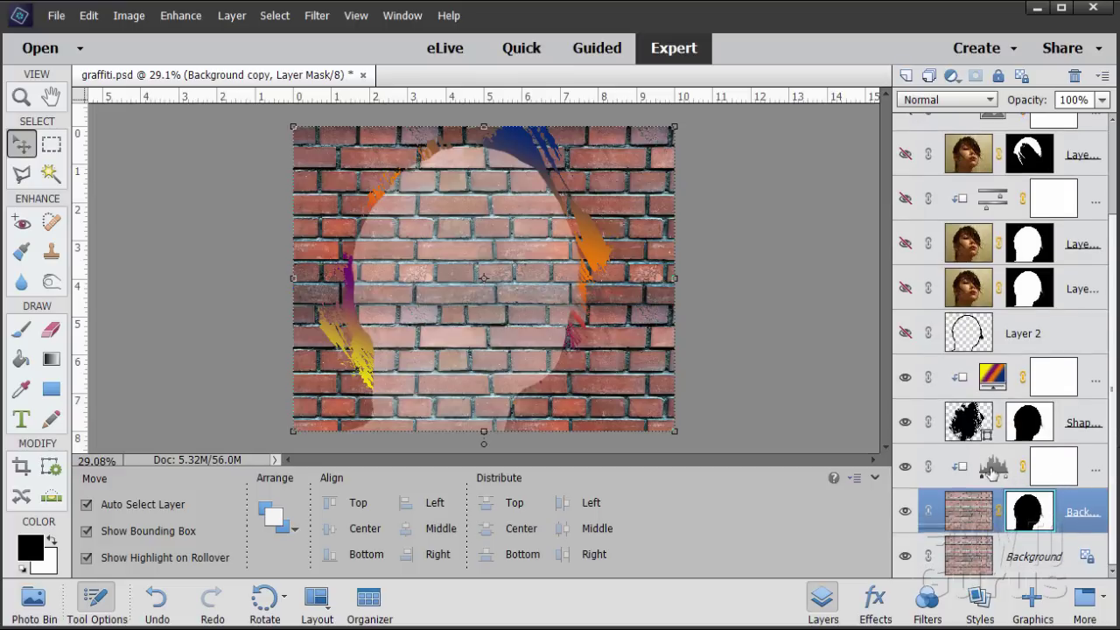
click(991, 473)
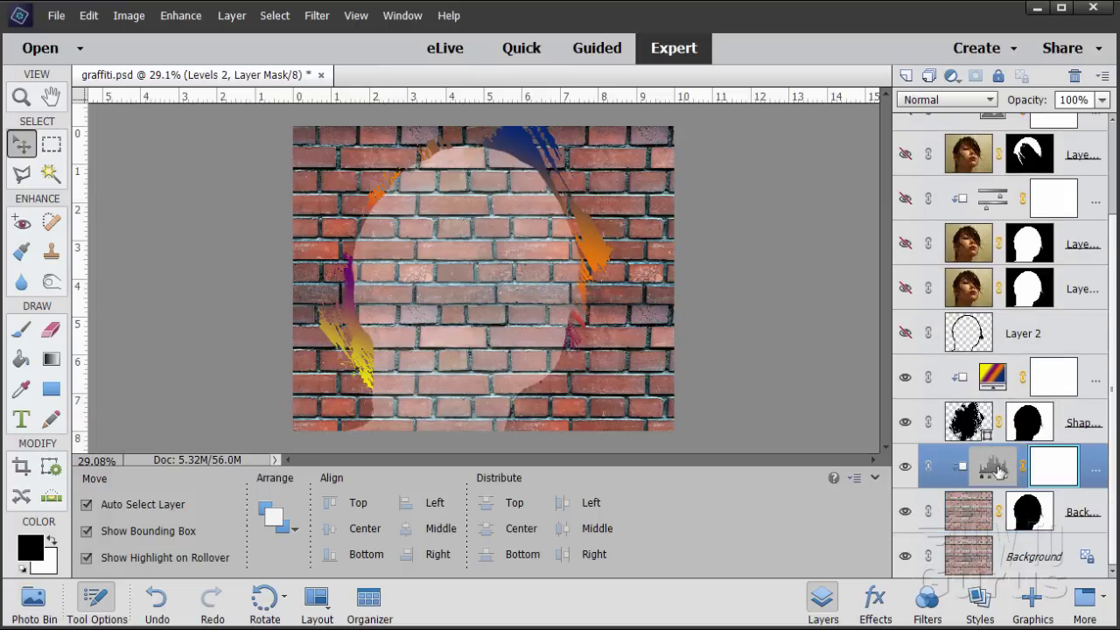
click(907, 77)
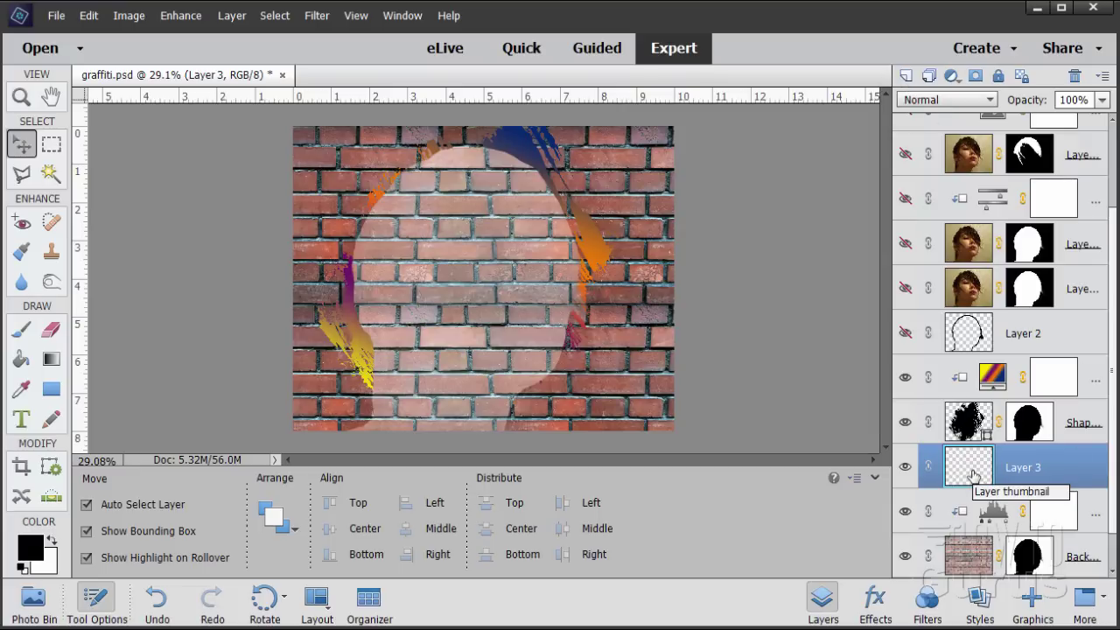
click(1034, 602)
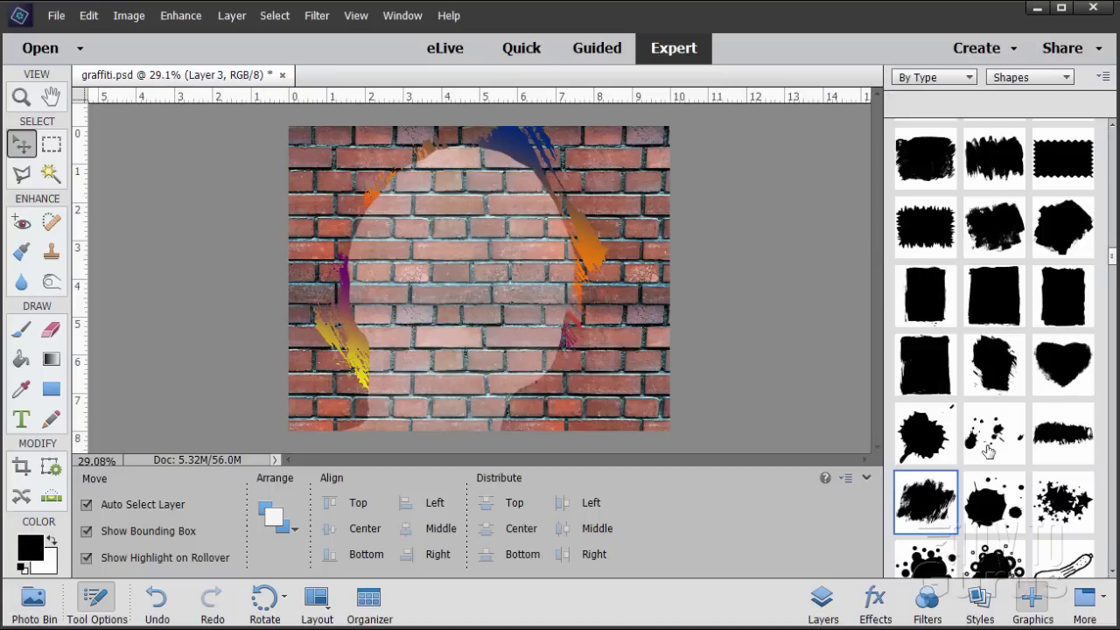
double_click(988, 450)
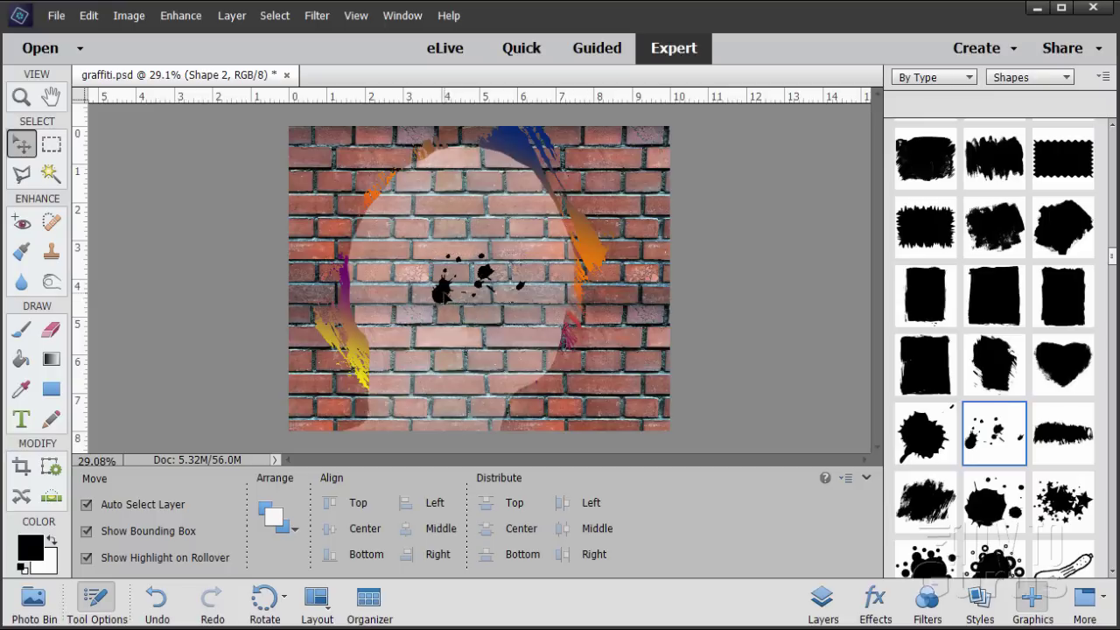
Rotate the paint-drops shape to about -124 degrees and scale it to about 305%, with the largest blot at the wall's lower right
drag(445, 296, 571, 393)
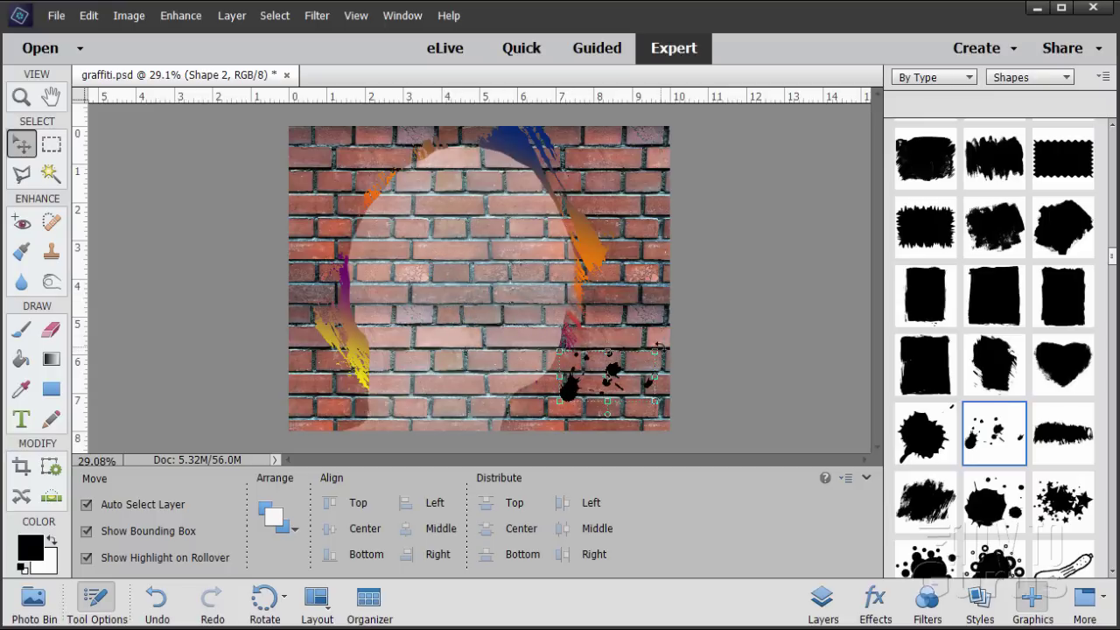
drag(658, 348, 509, 326)
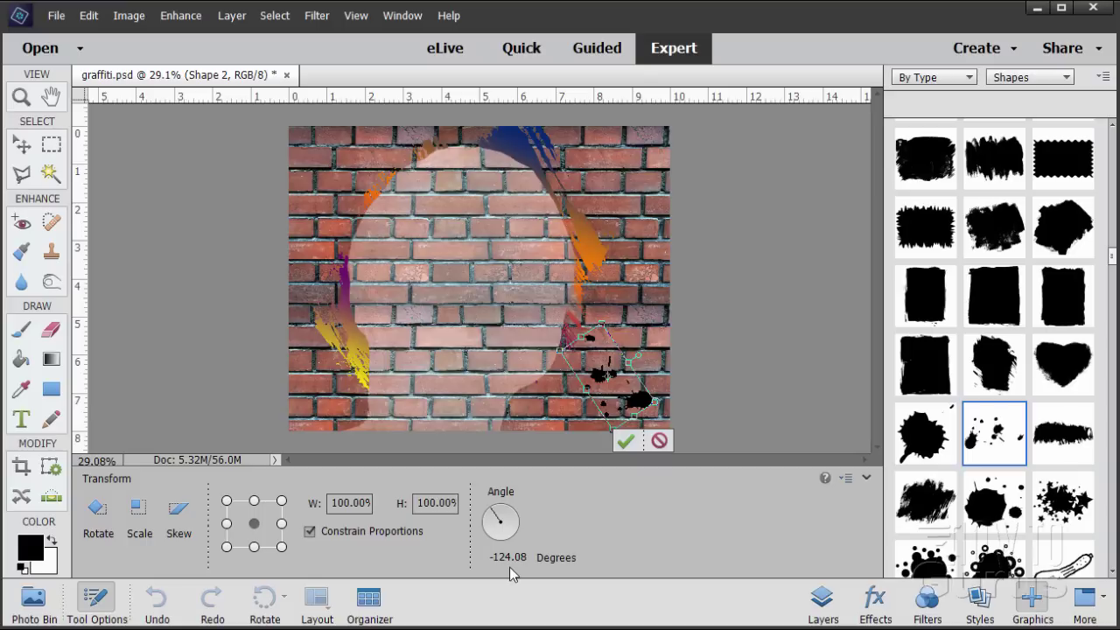
drag(560, 354, 364, 247)
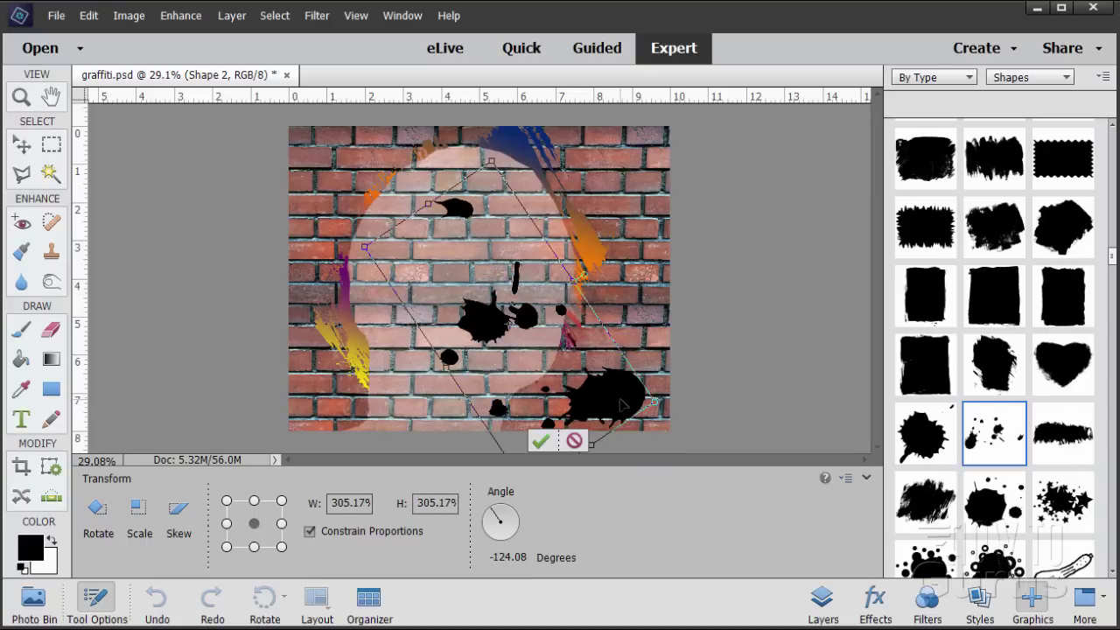
drag(620, 403, 621, 392)
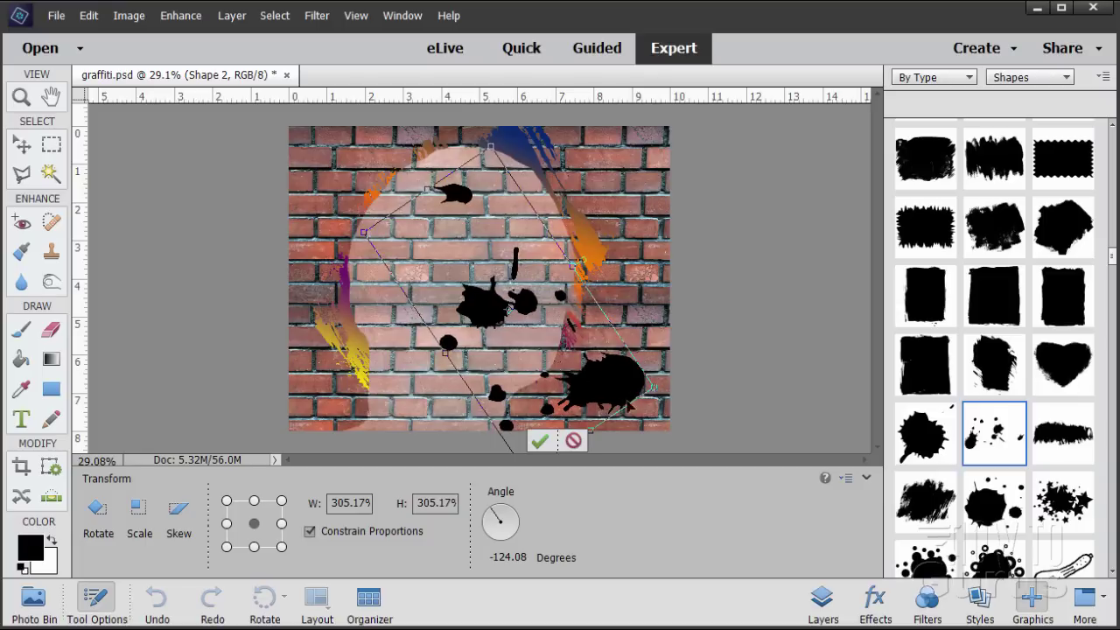
click(539, 442)
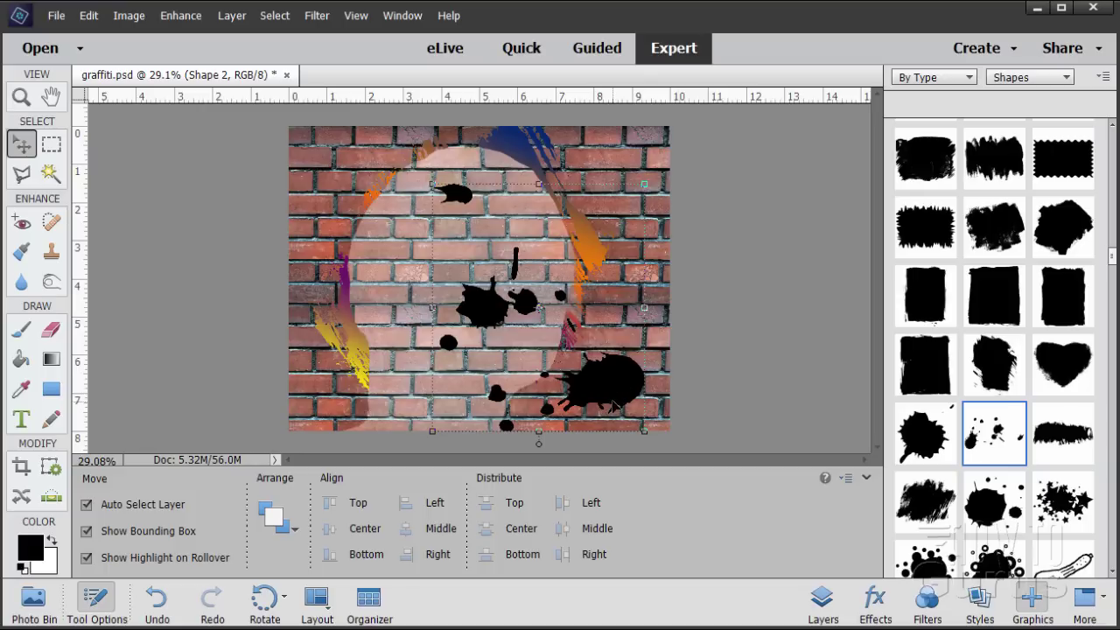
Add a gradient fill layer above Shape 2, using the previous layer to create a clipping mask
click(821, 602)
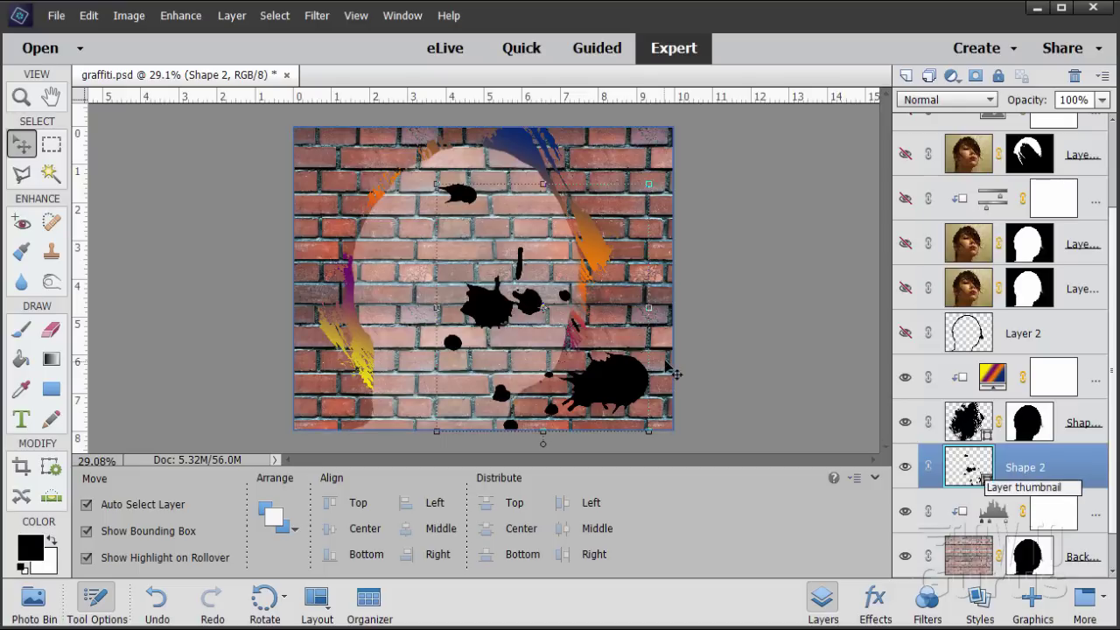
click(231, 15)
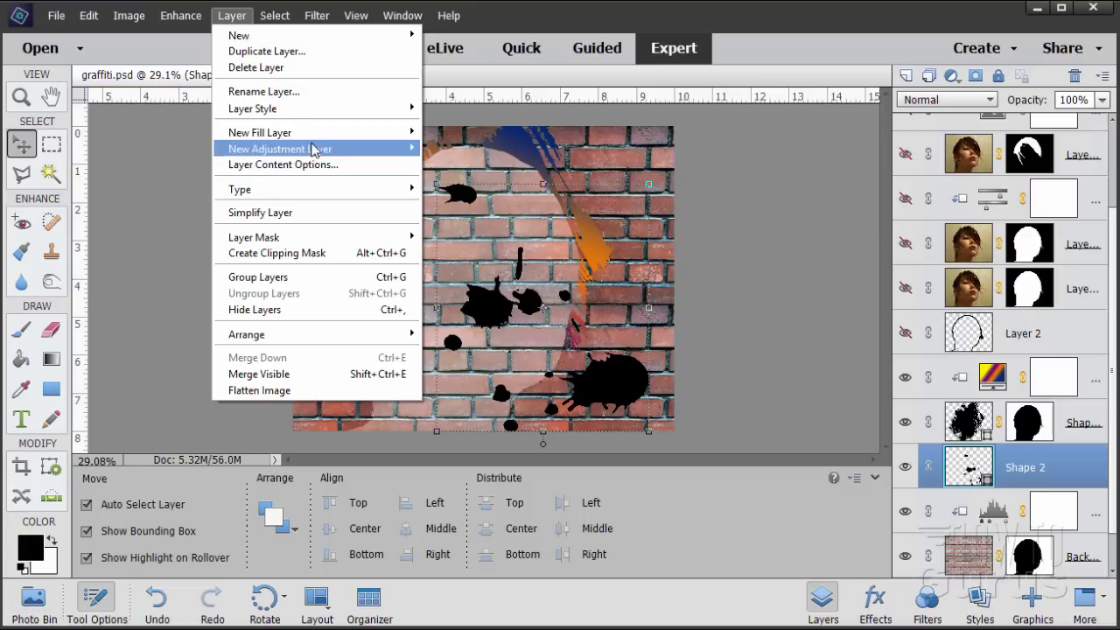
mouse_move(315, 133)
click(458, 151)
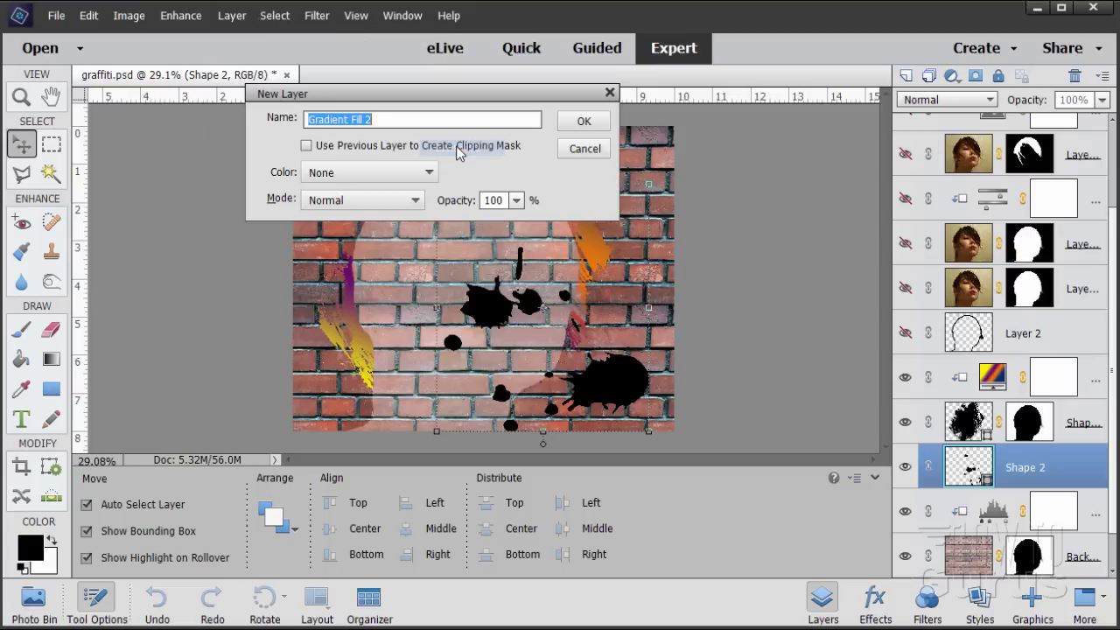
click(309, 145)
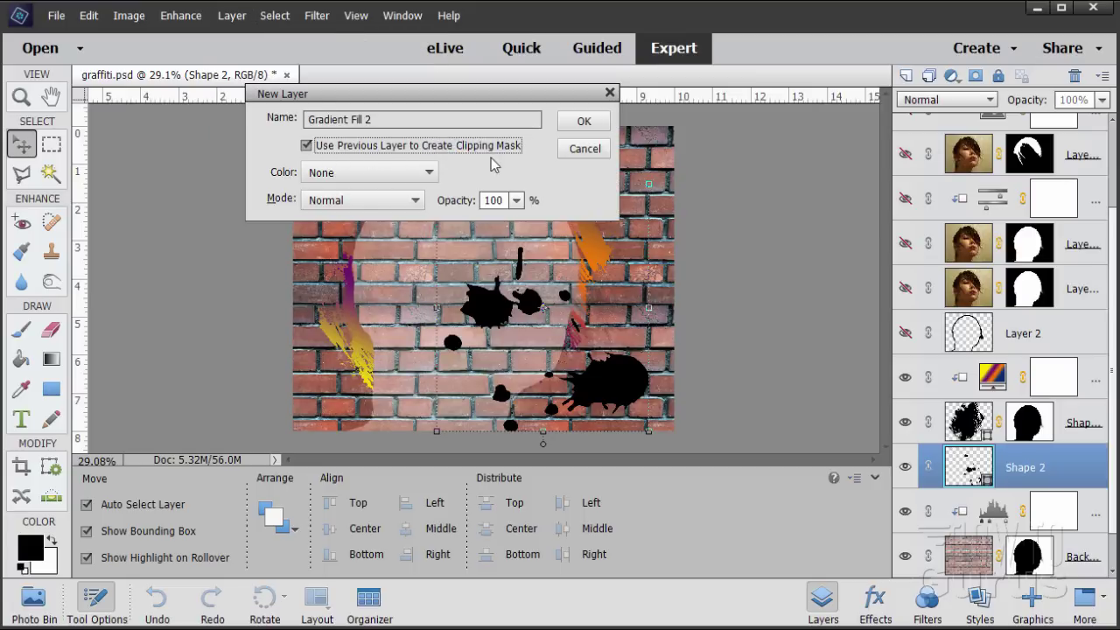
click(583, 121)
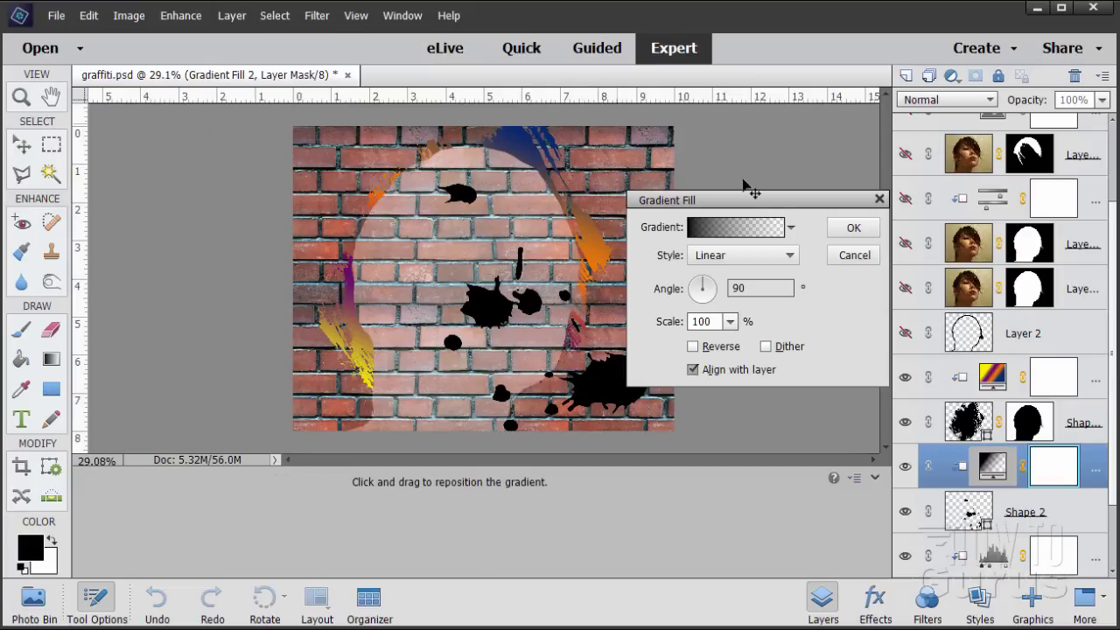
Apply the Transparent Rainbow preset to the new gradient fill with an angle of about 70 degrees
click(748, 231)
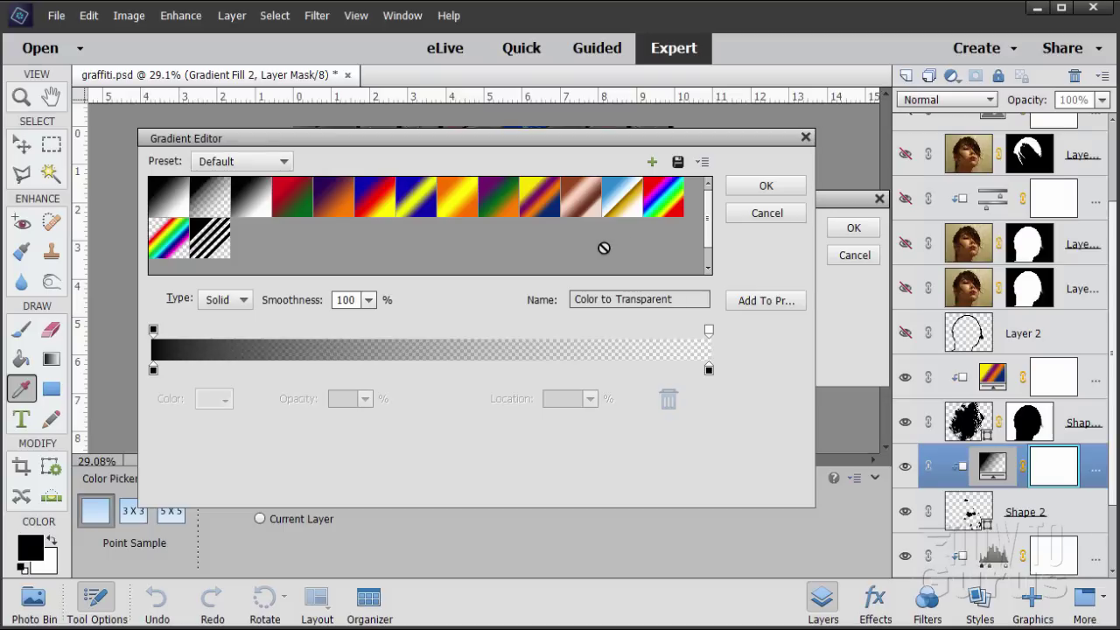
click(172, 246)
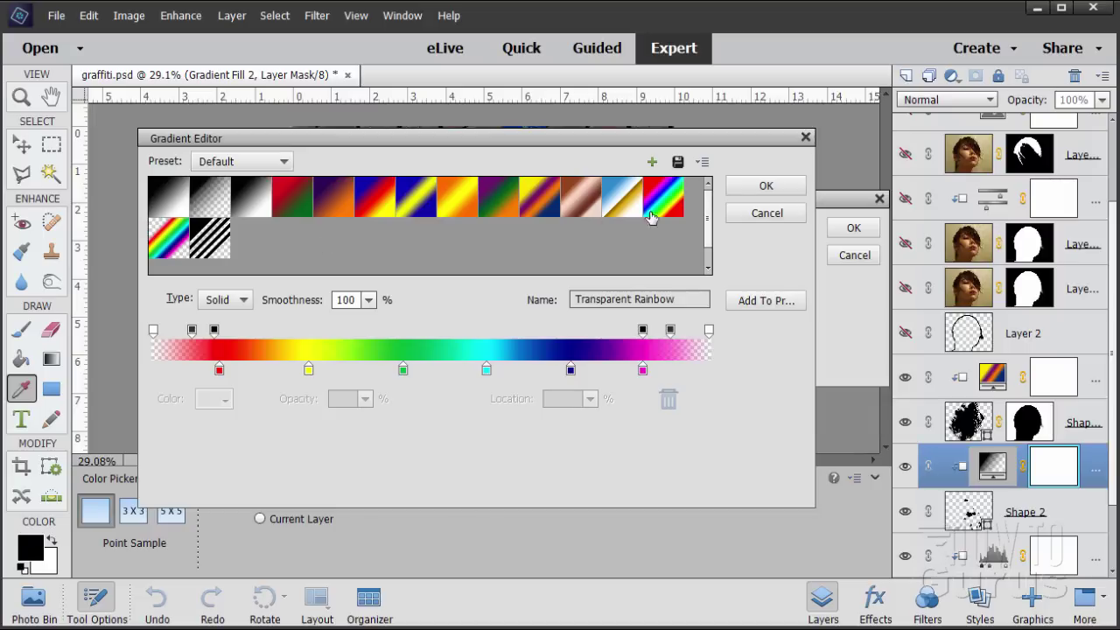
click(761, 184)
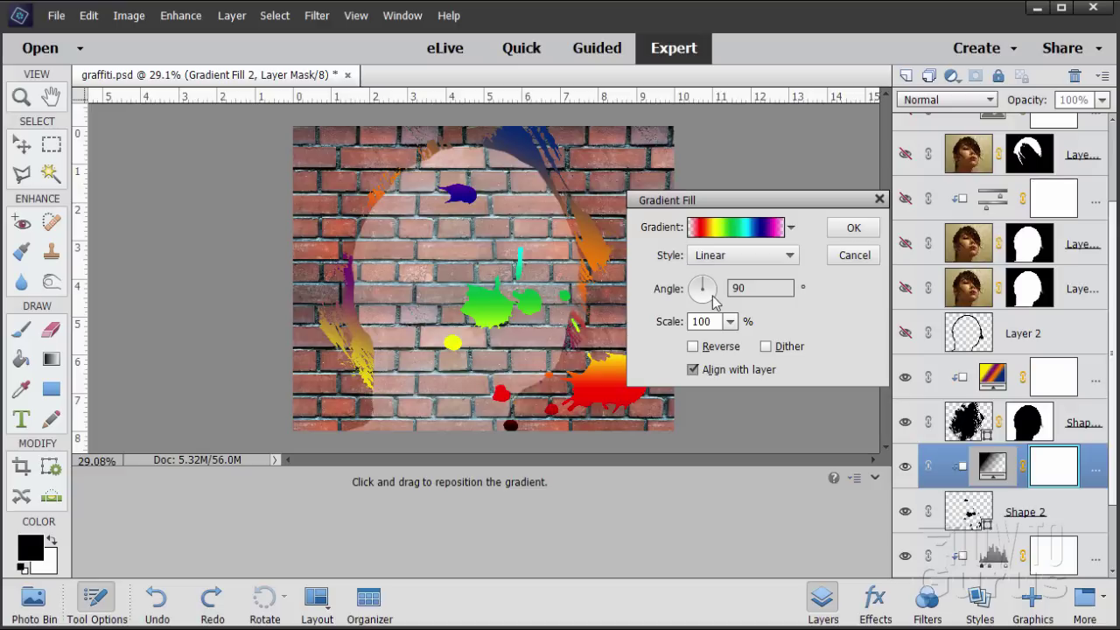
drag(757, 289, 719, 291)
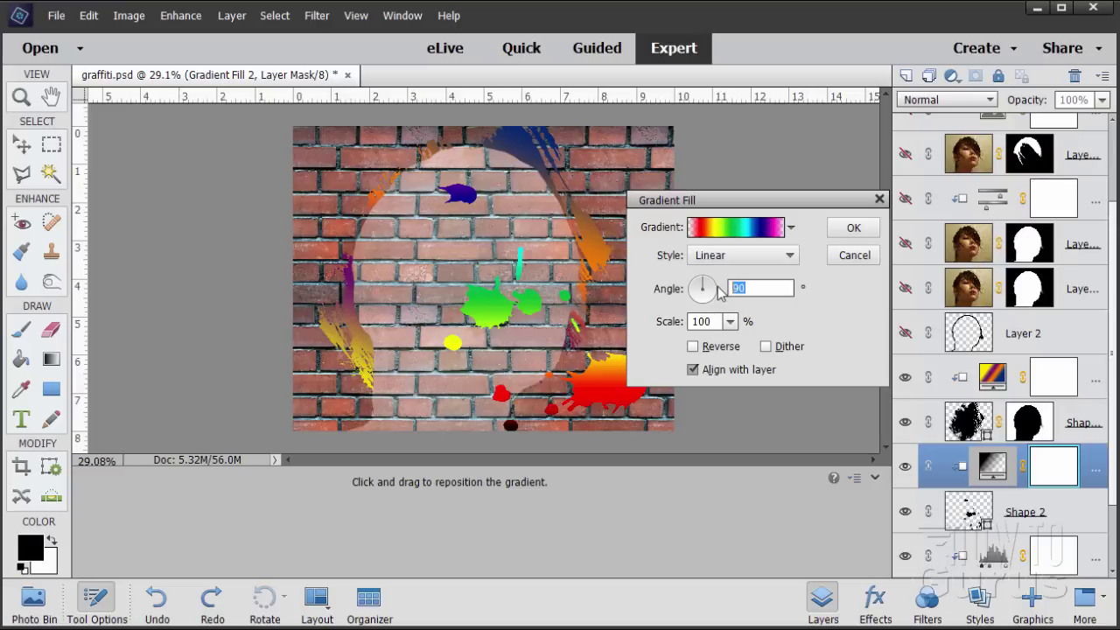
text(48)
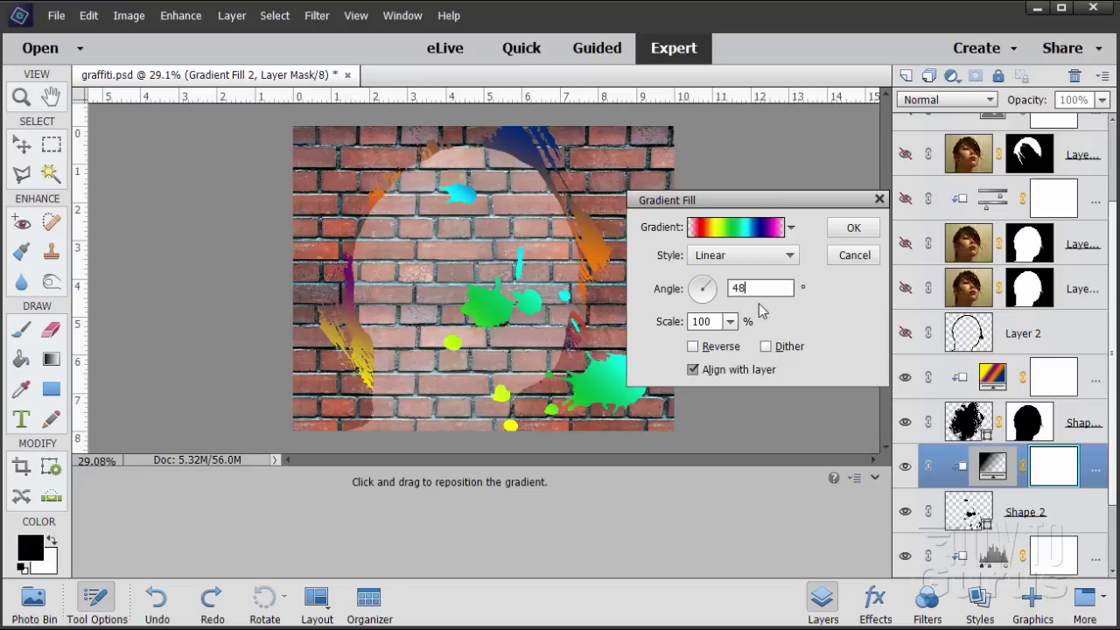
drag(716, 287, 712, 289)
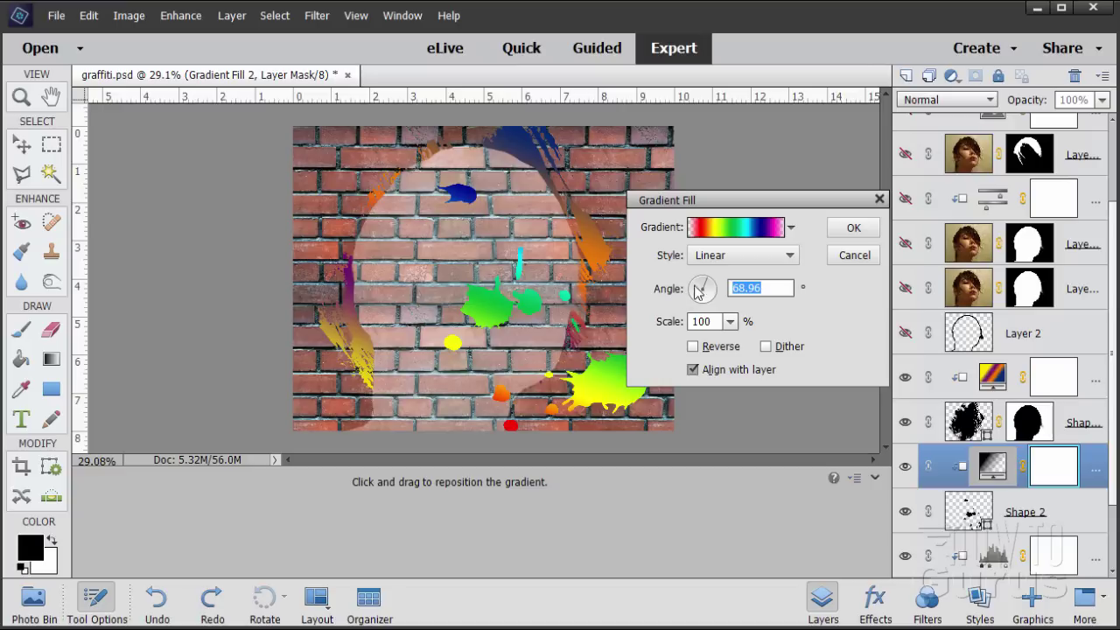
drag(700, 290, 709, 285)
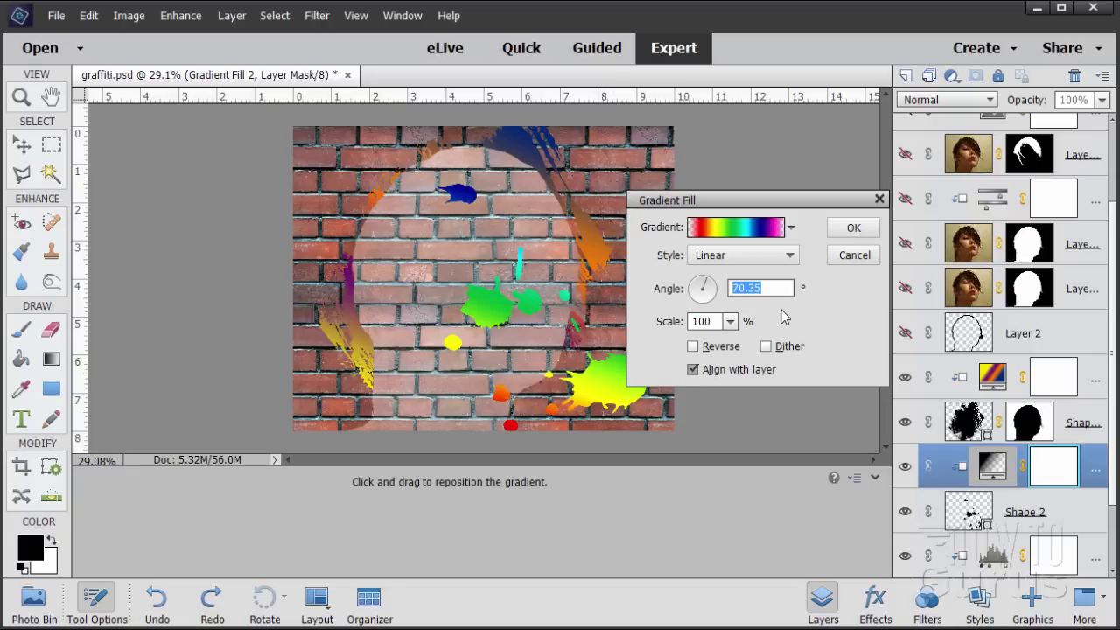
click(853, 228)
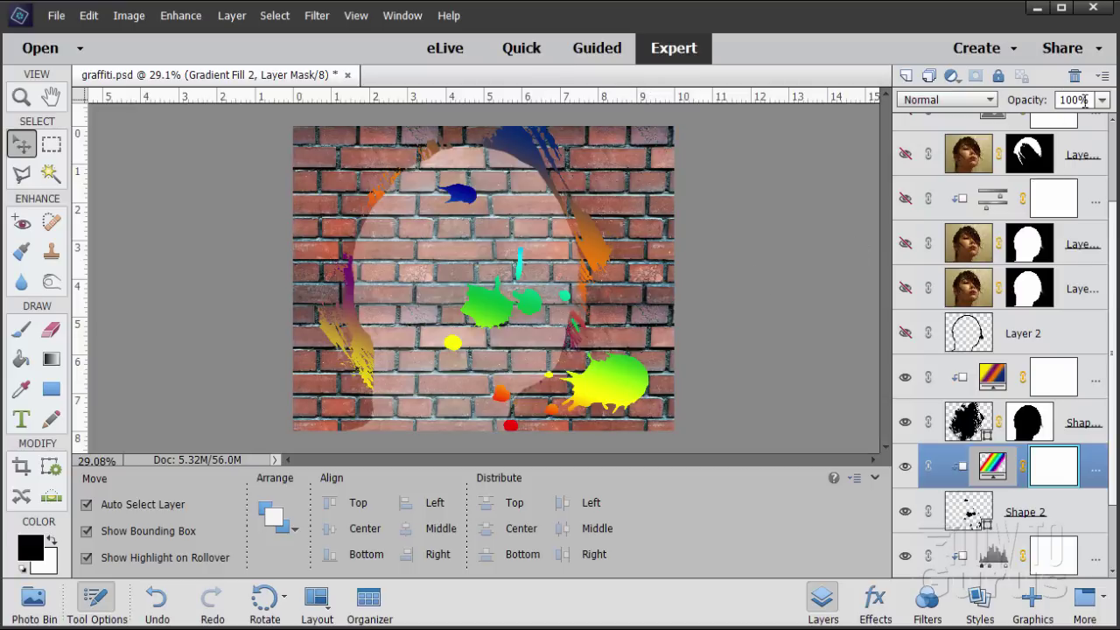
click(1029, 104)
text(45)
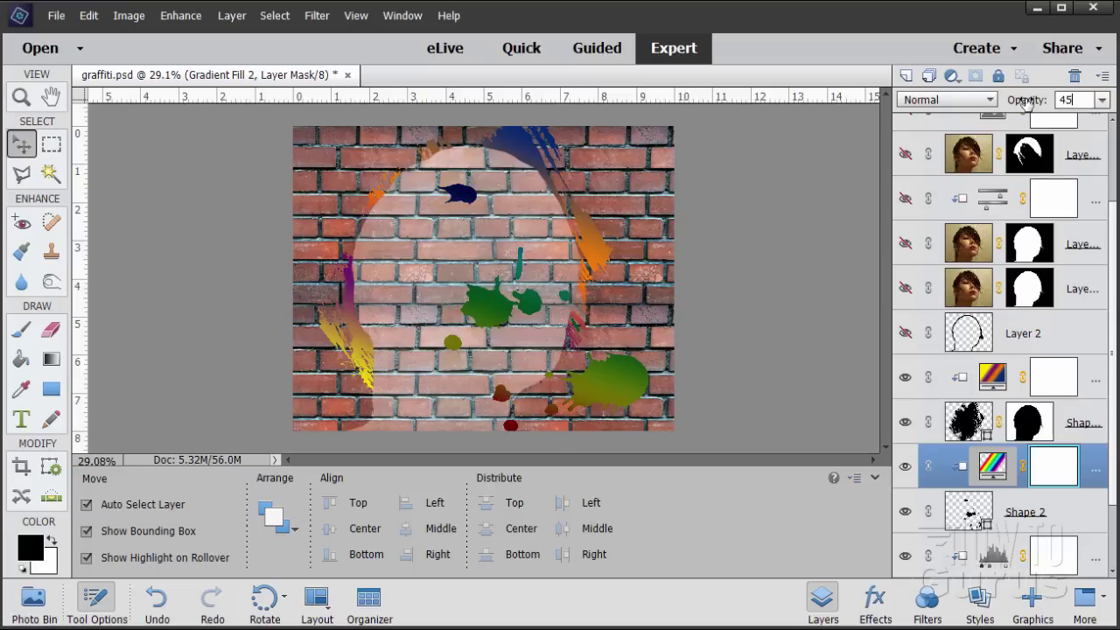
click(1102, 100)
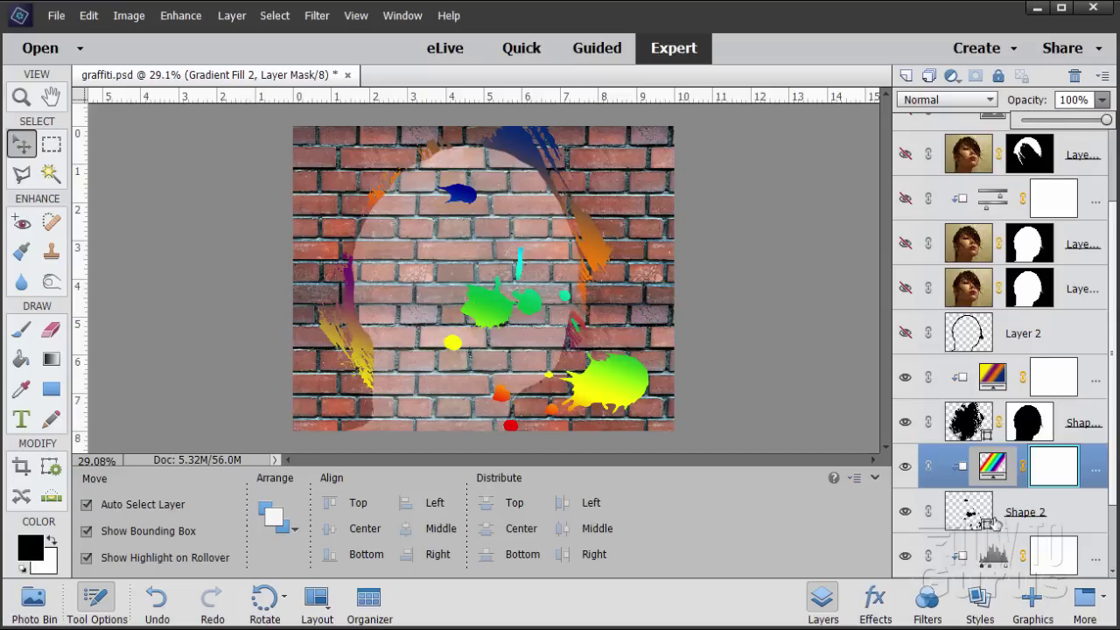
Set the opacity of the Shape 2 paint-drops layer to 45%
click(1066, 511)
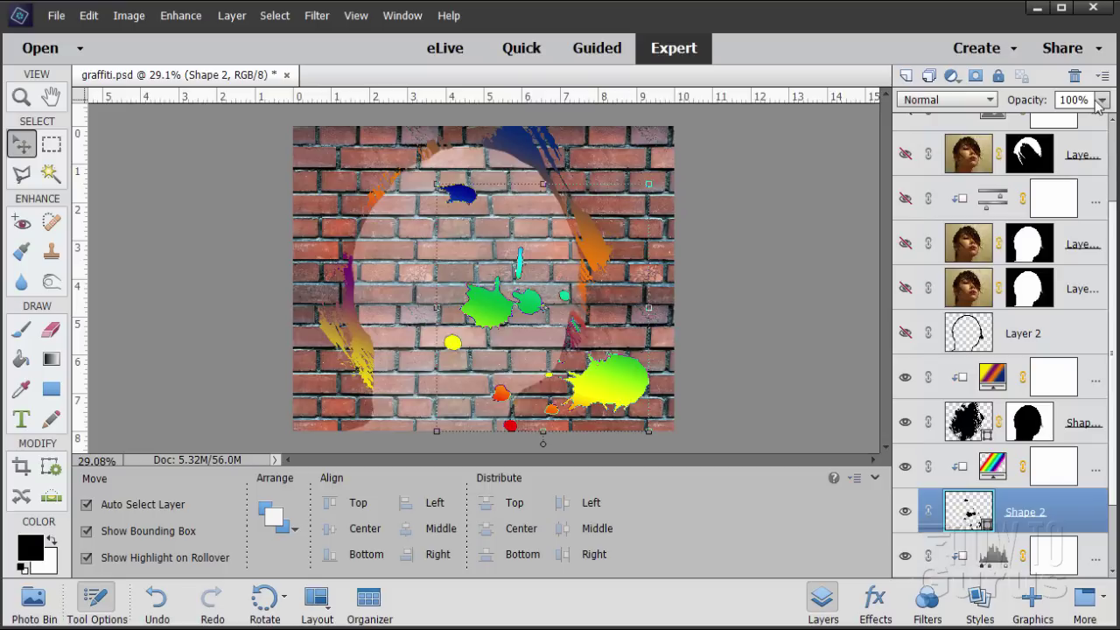
click(1037, 102)
text(45)
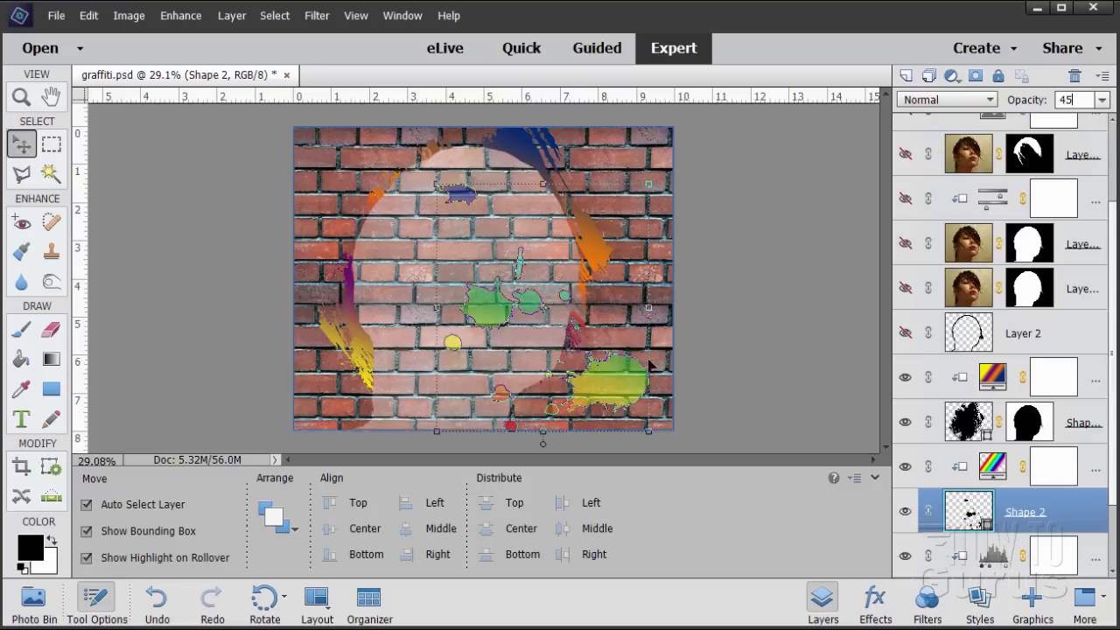
key(Return)
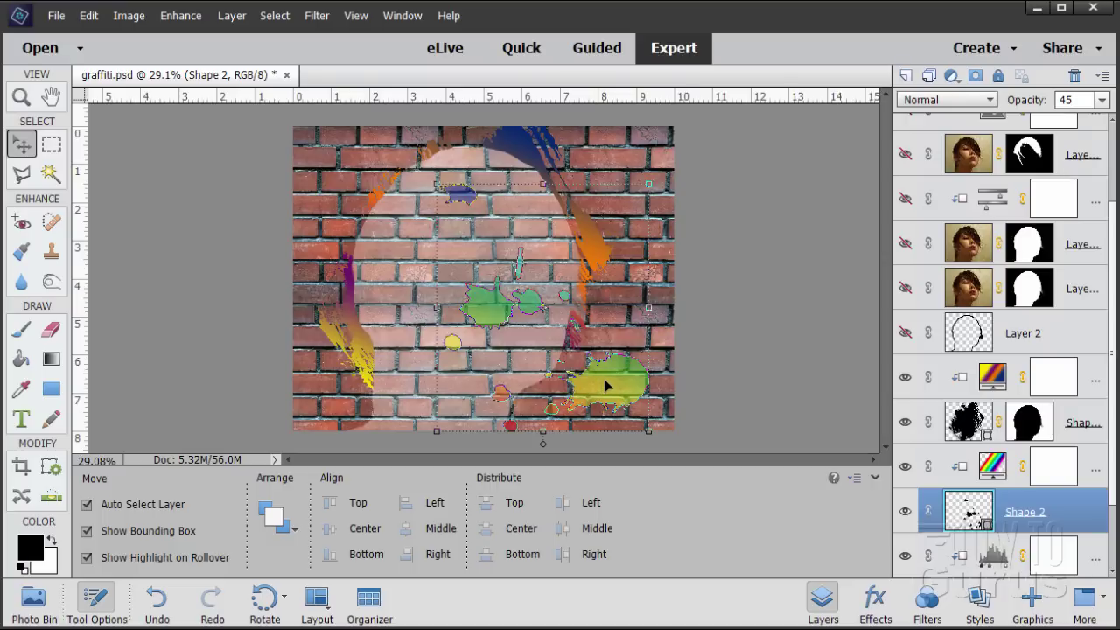
Copy the head-shaped layer mask from the Shape 1 layer onto the Shape 2 layer
click(1037, 427)
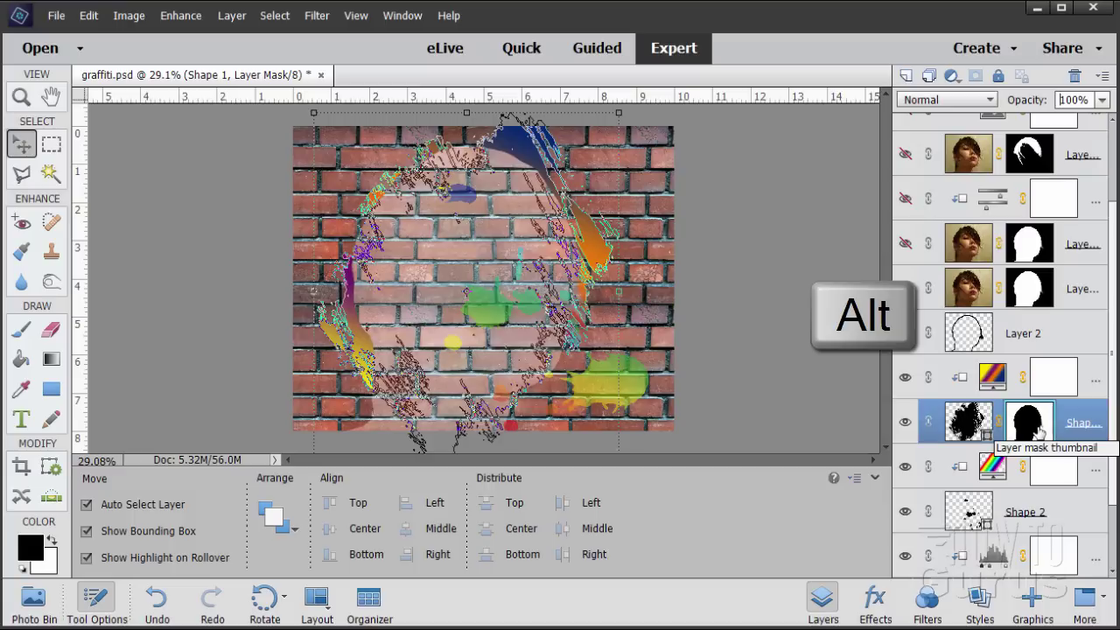
drag(1038, 427, 1059, 517)
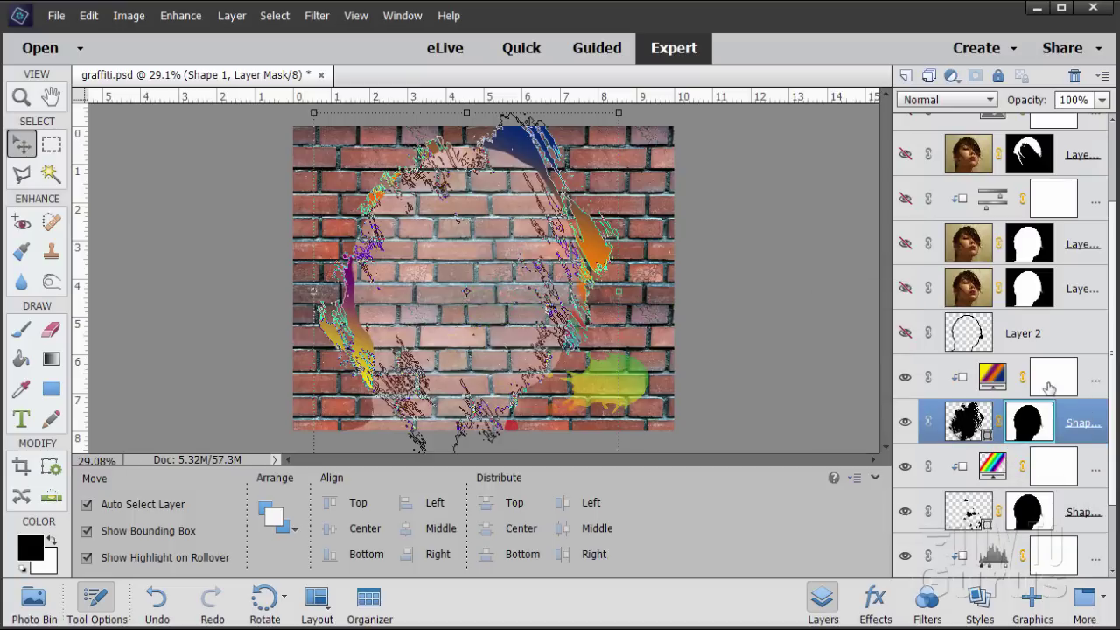
click(1060, 342)
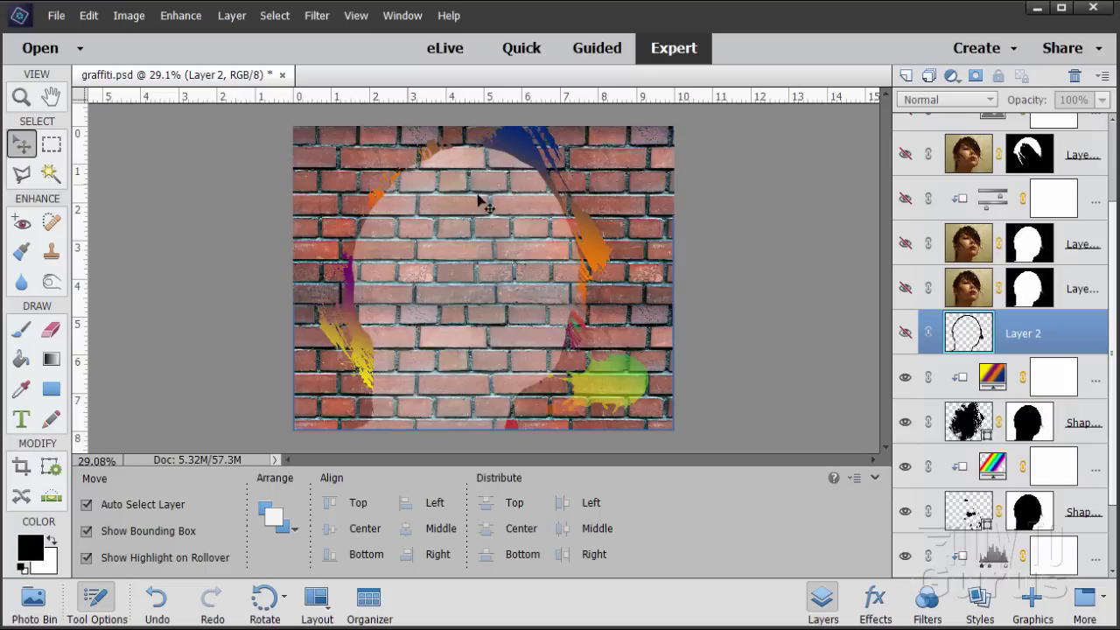
Create a blank layer above the rainbow gradient fill of Shape 2 and release it from the clipping mask
click(966, 513)
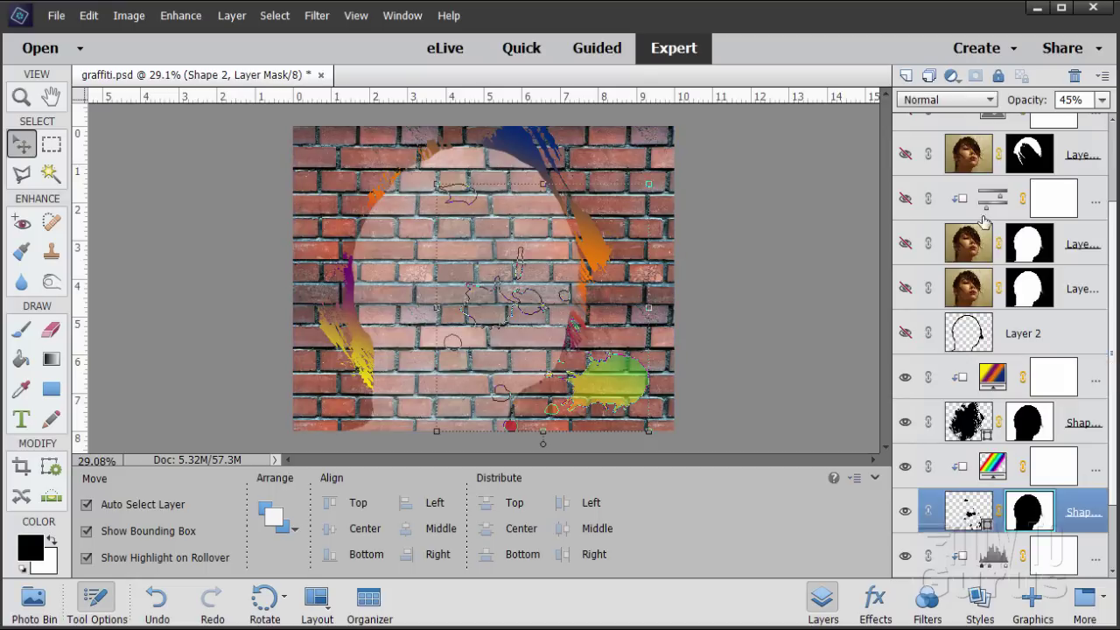
click(907, 76)
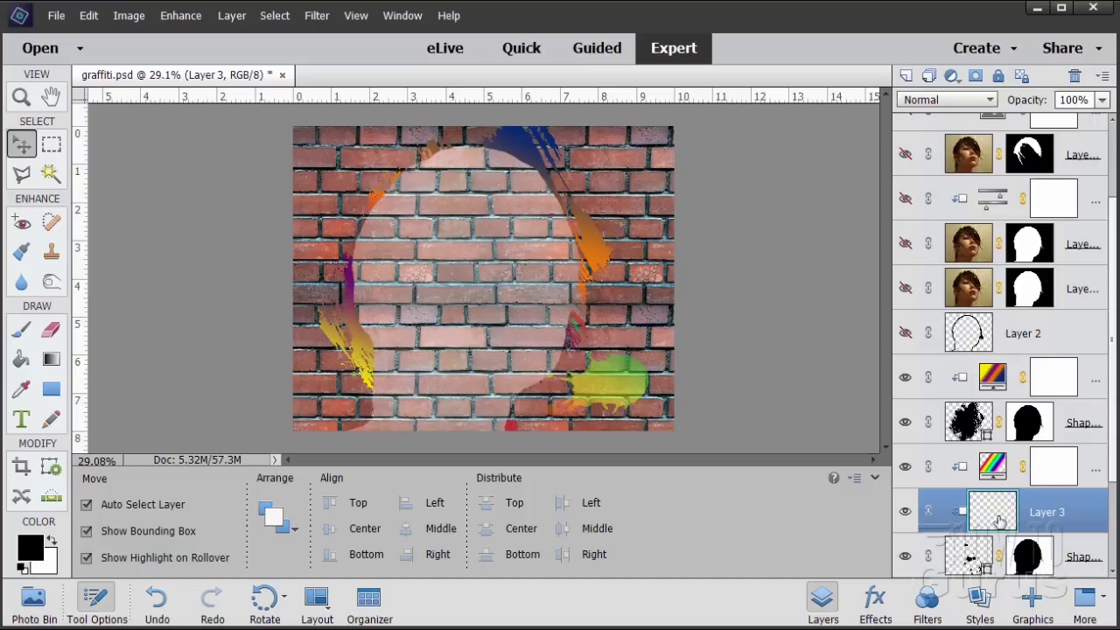
drag(991, 524, 985, 466)
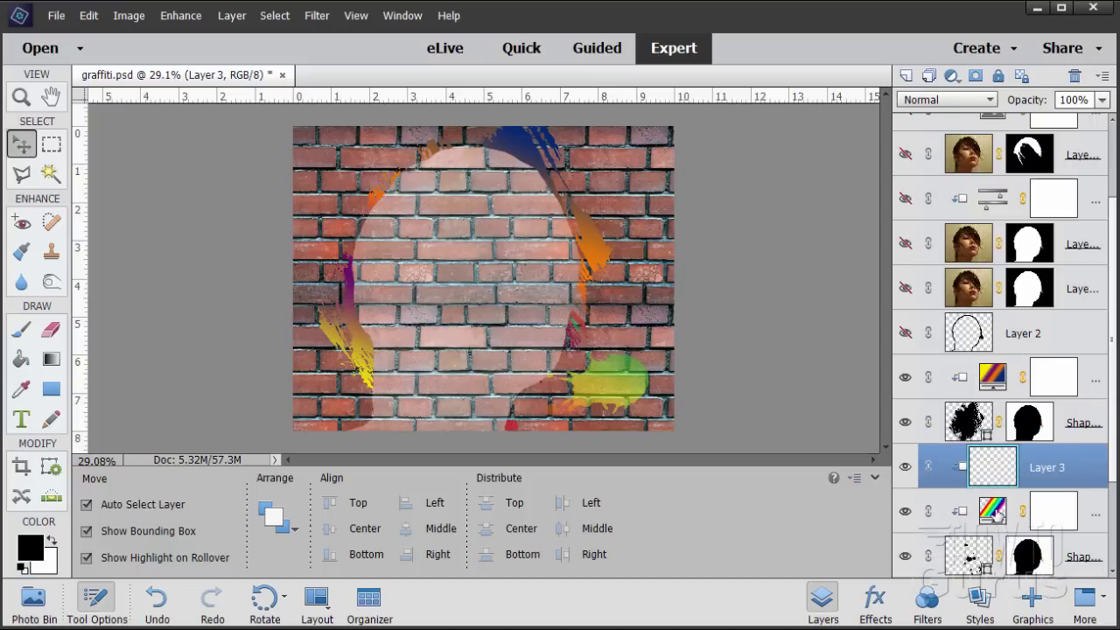
right_click(1024, 473)
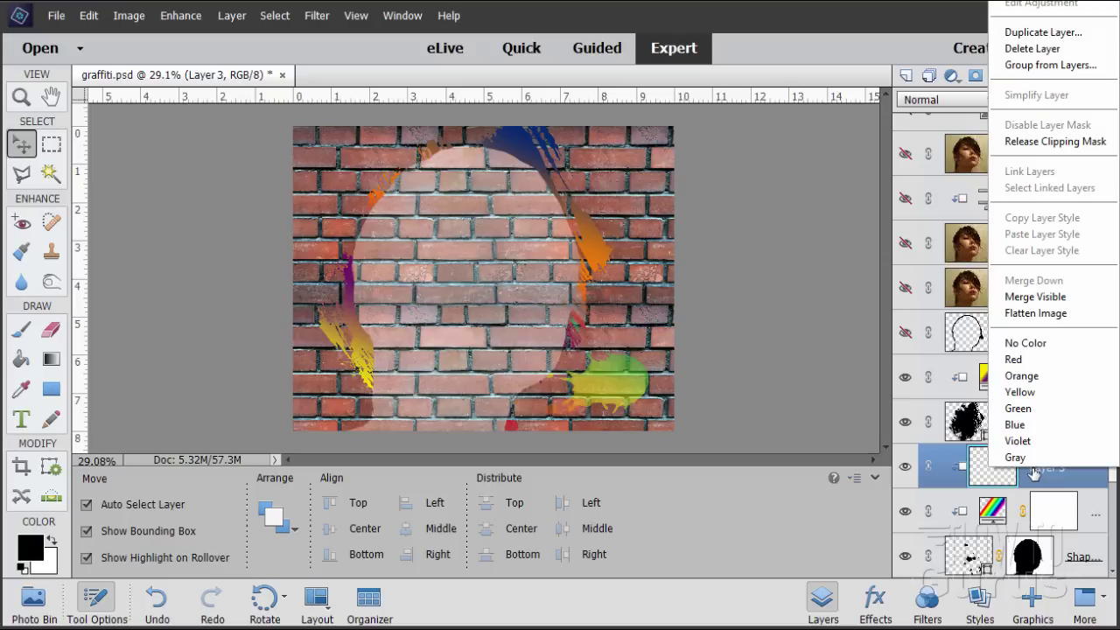
click(1086, 142)
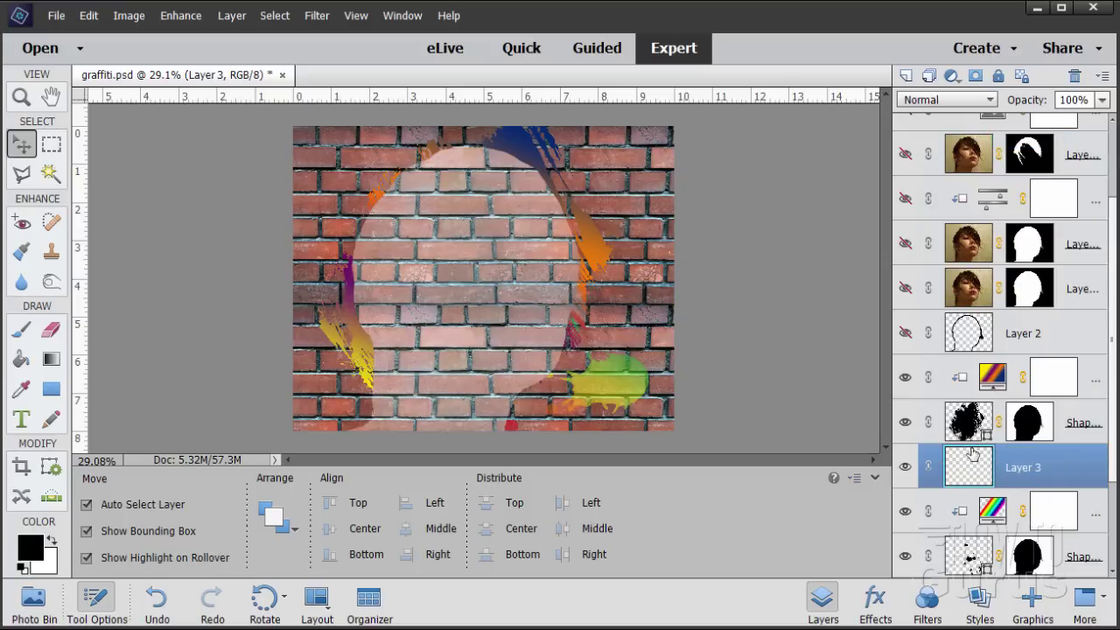
Add the scattered paint-drops graphic to the blank layer, scaled to about 169% and rotated to about -111 degrees at the wall's upper left
click(1034, 604)
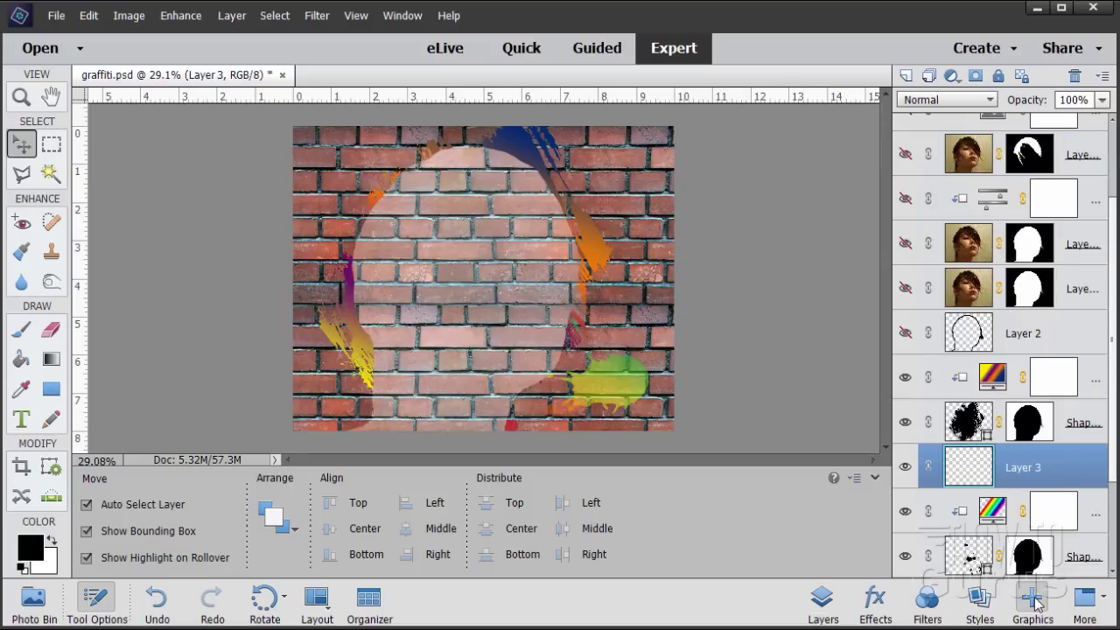
double_click(994, 435)
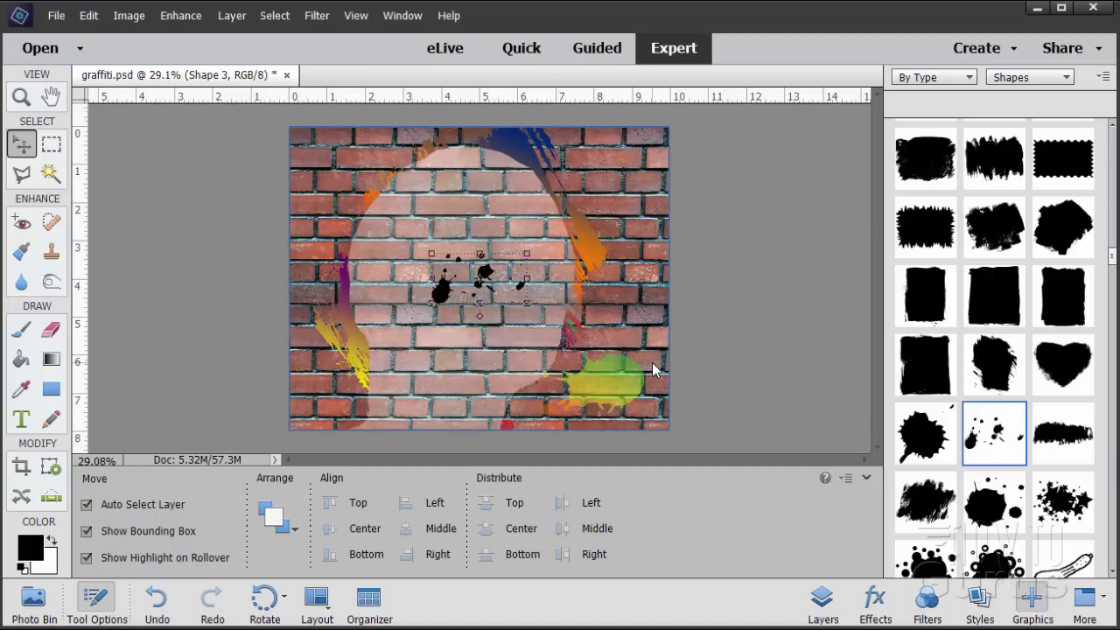
drag(433, 306, 493, 329)
drag(480, 289, 388, 265)
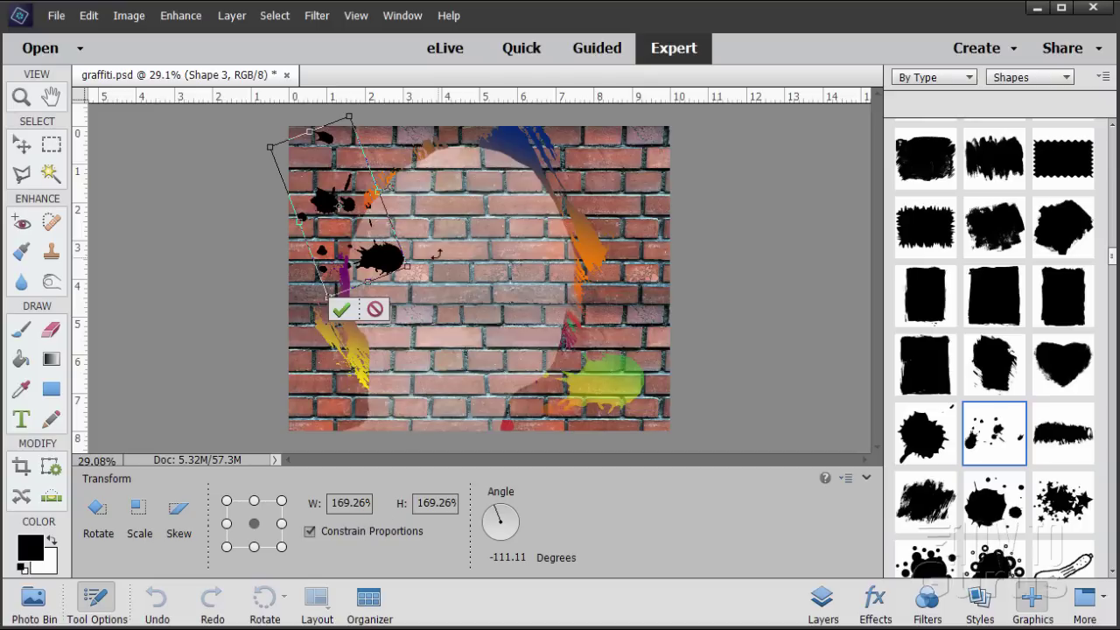
click(341, 309)
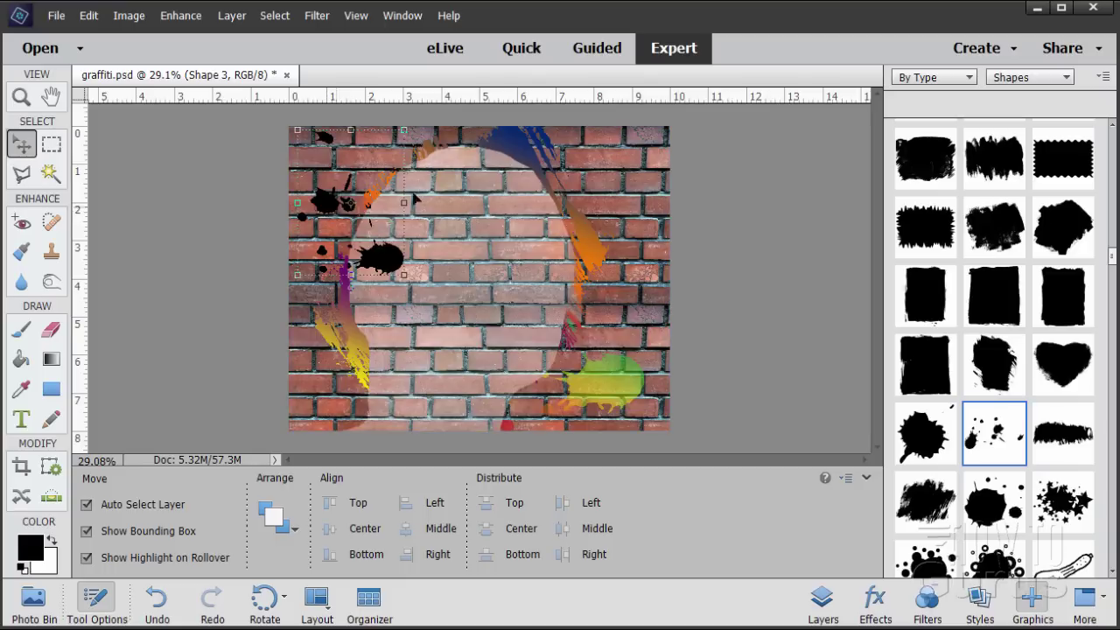
Add a gradient fill layer above Shape 3, using the previous layer to create a clipping mask
click(822, 598)
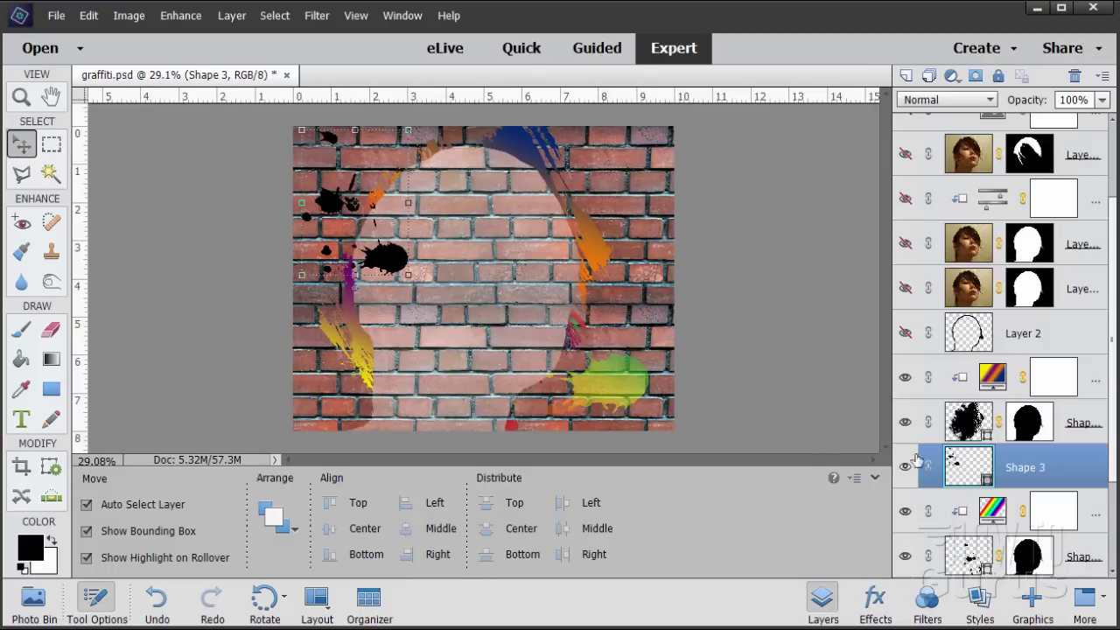
click(232, 16)
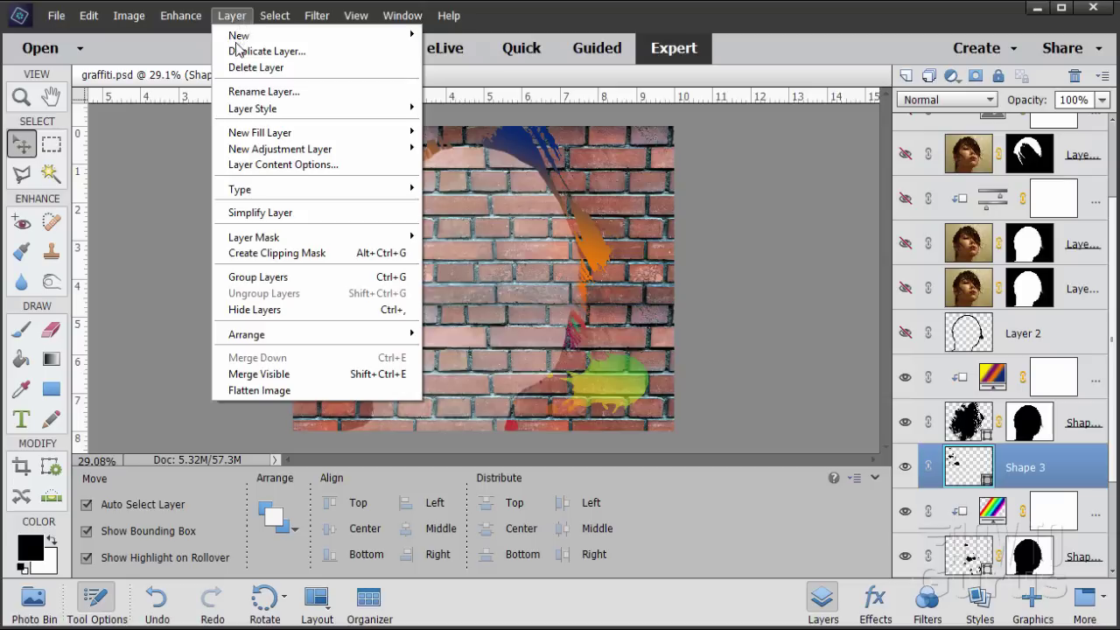
mouse_move(251, 140)
click(450, 147)
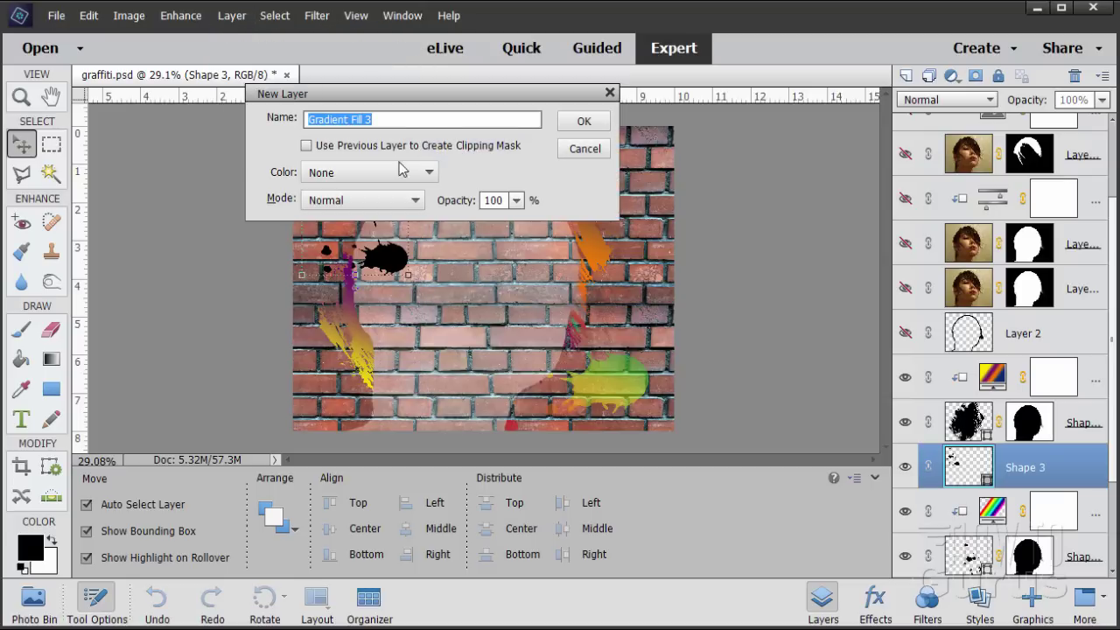
click(325, 146)
click(601, 118)
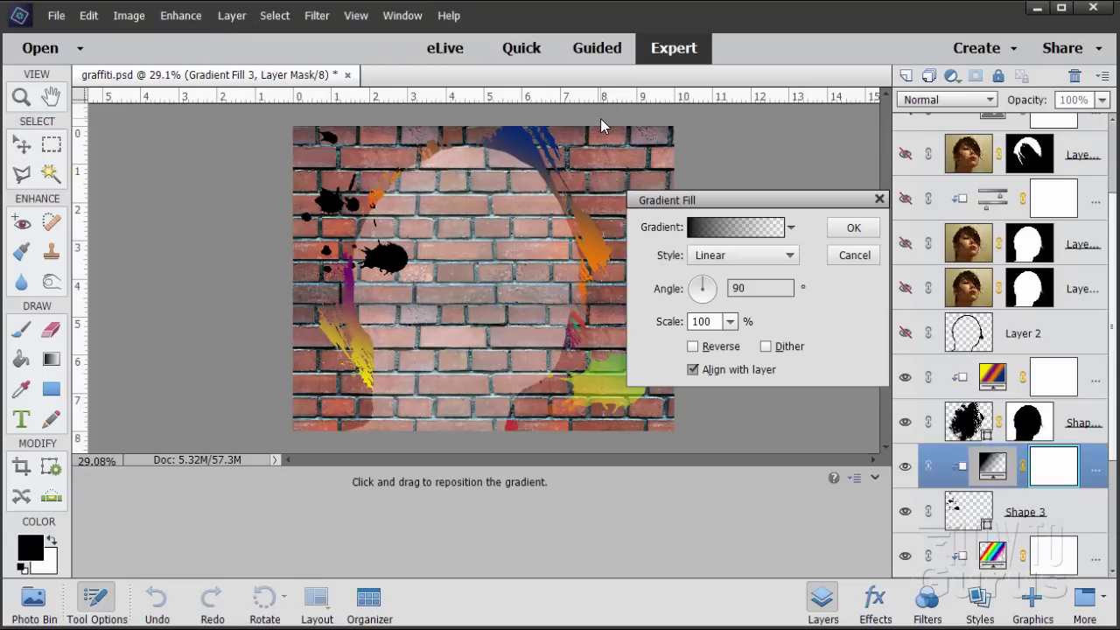
Apply the Transparent Rainbow preset to the gradient fill above Shape 3 at an angle of about 26.57 degrees
click(742, 227)
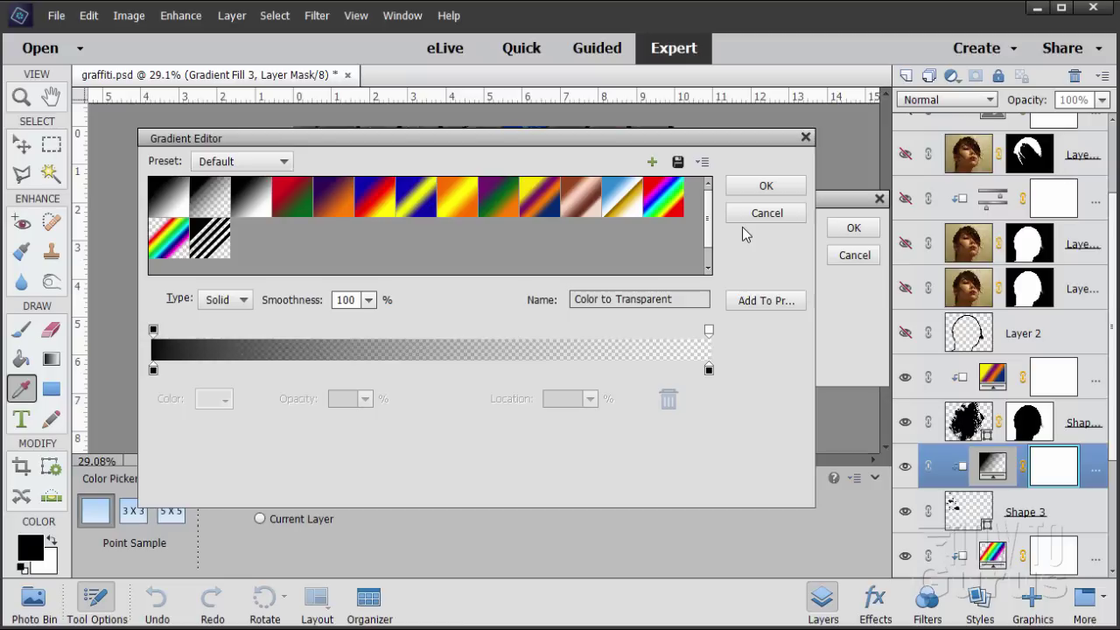
click(167, 249)
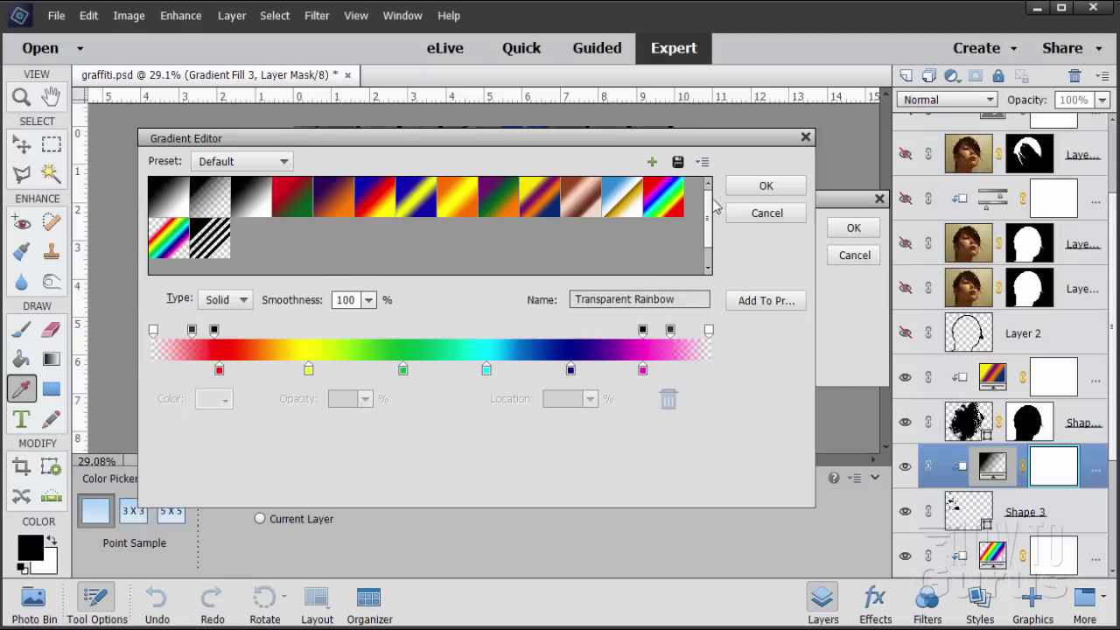
click(746, 193)
drag(752, 198, 756, 208)
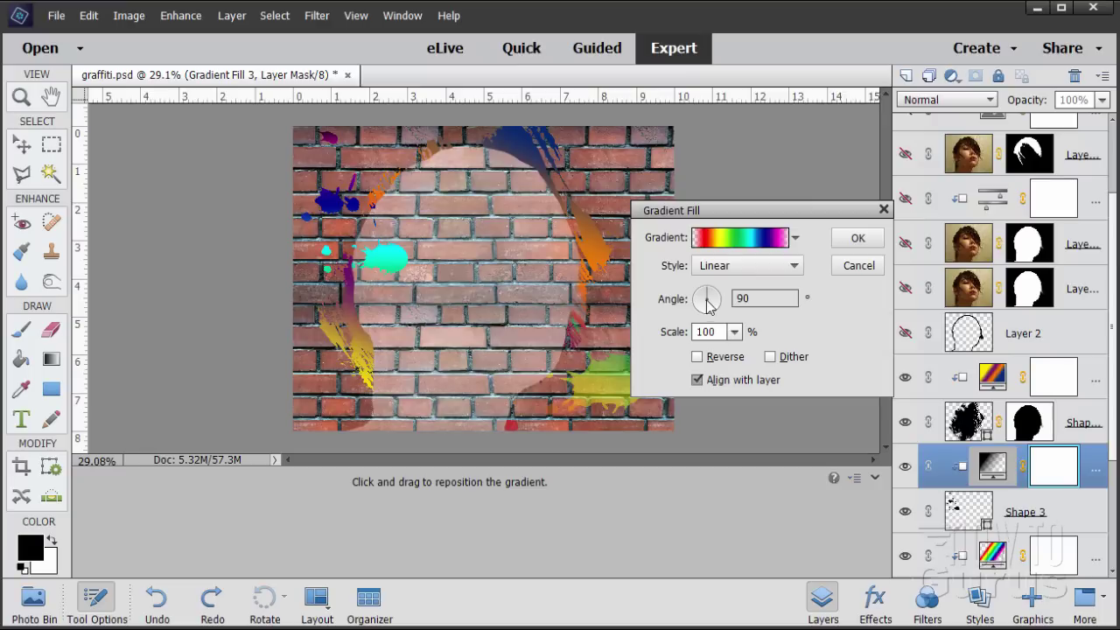
drag(709, 296, 751, 304)
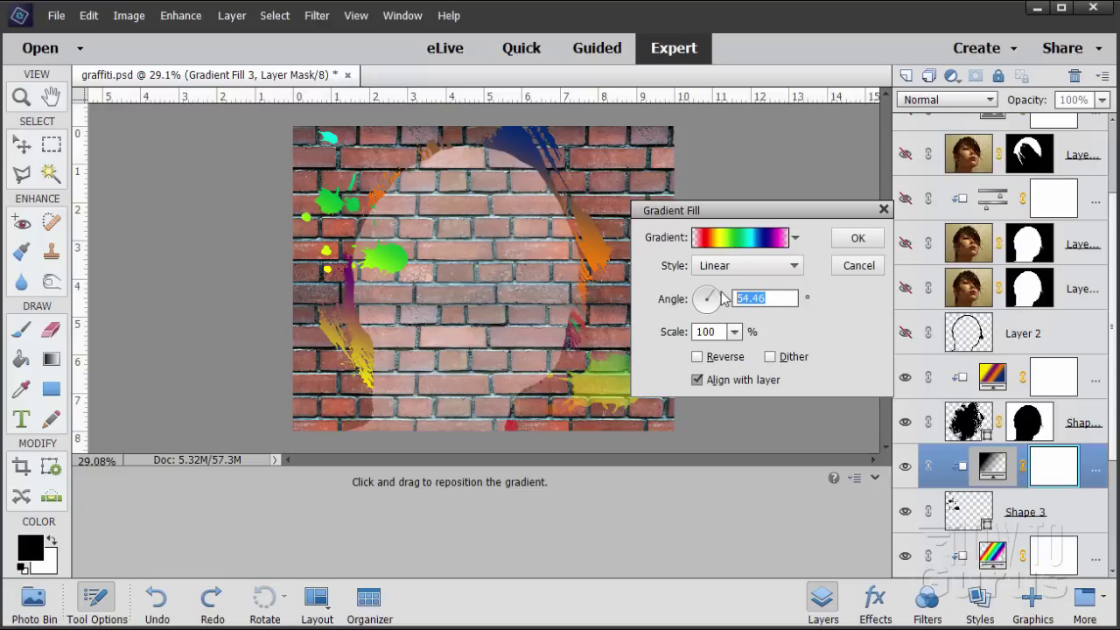
text(48)
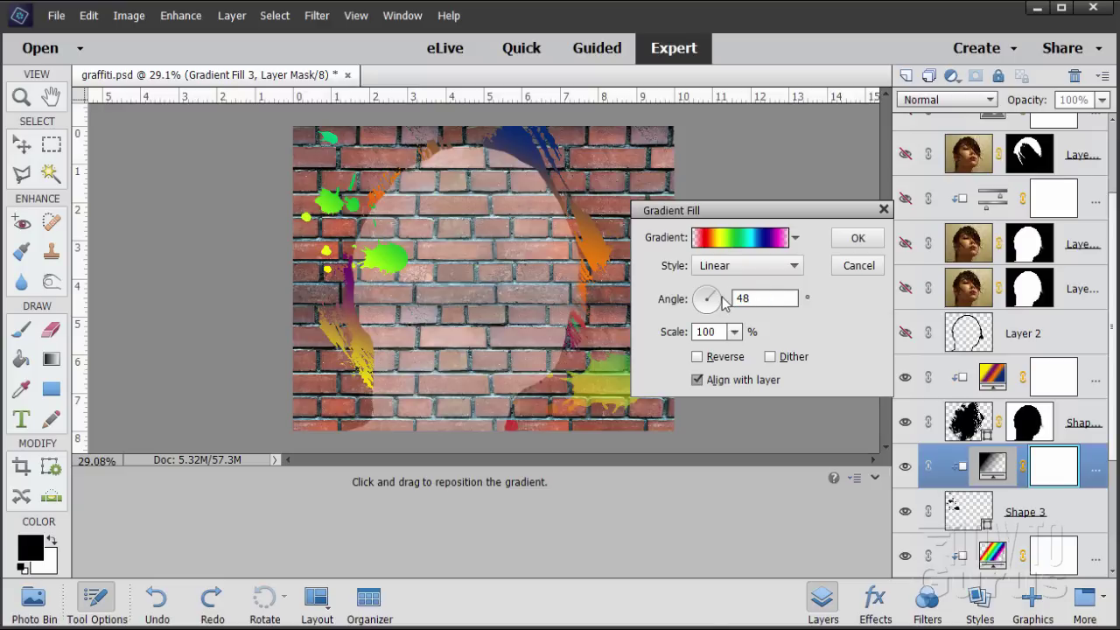
drag(720, 299, 721, 298)
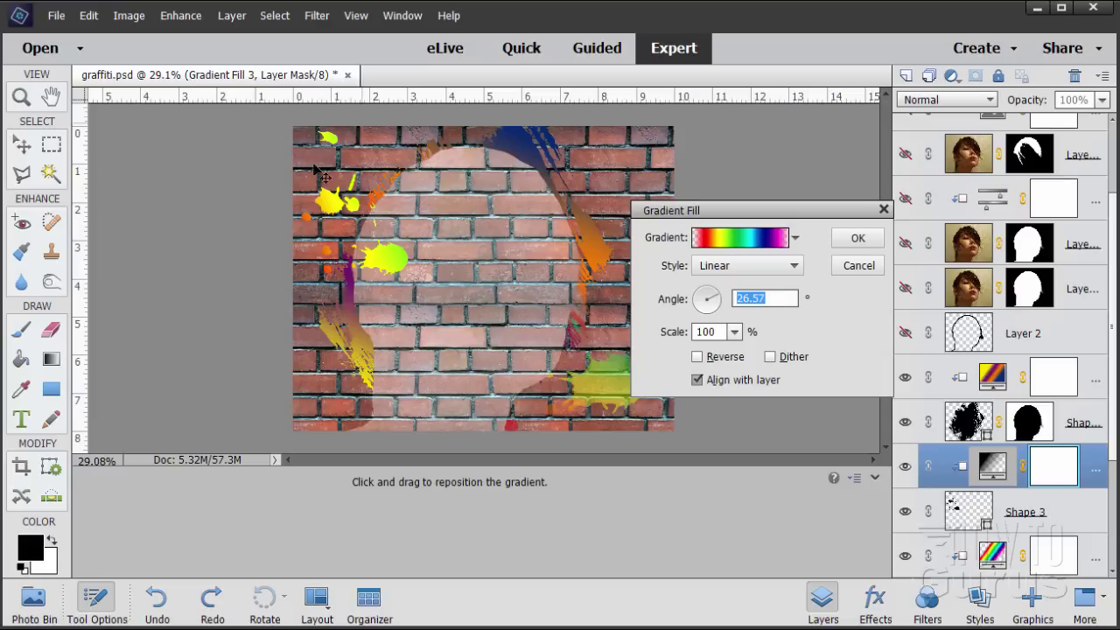
click(858, 239)
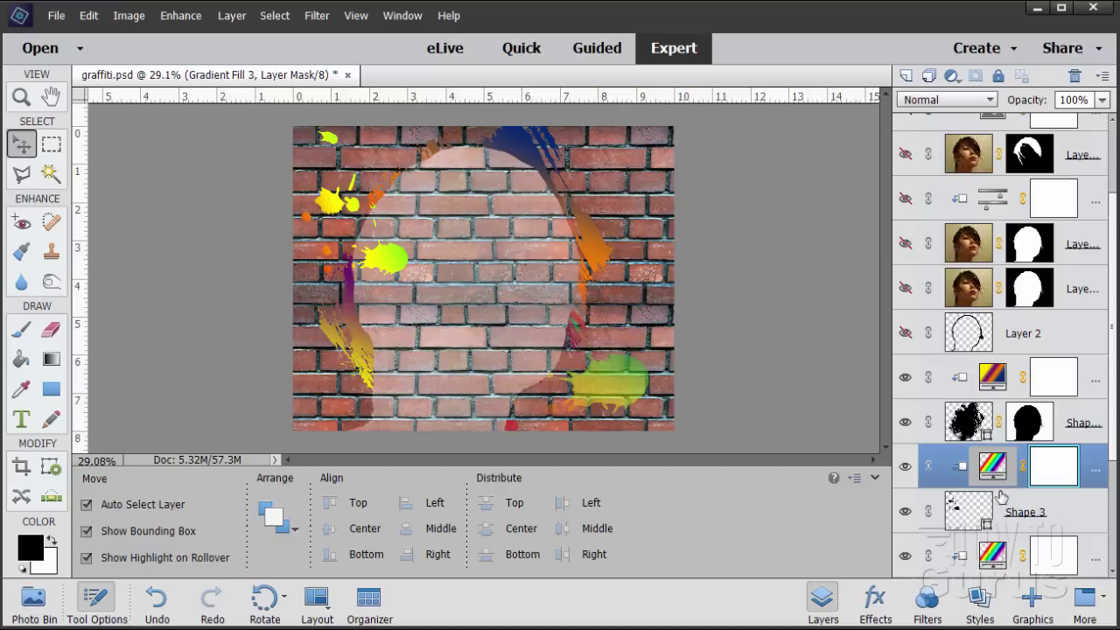
Set the opacity of the Shape 3 layer to 45%
click(1022, 513)
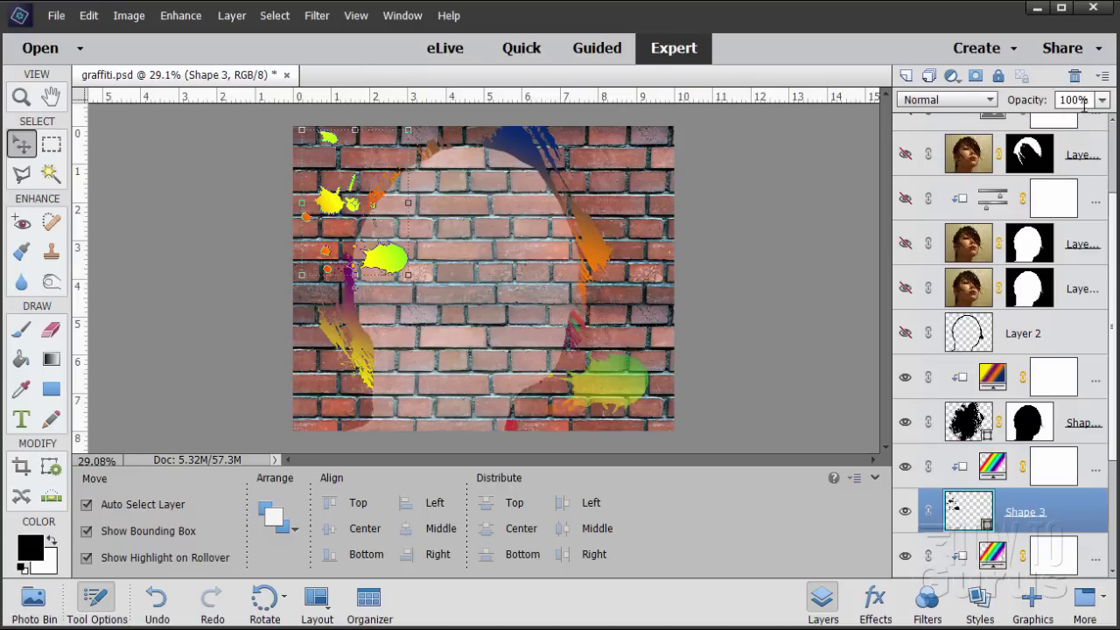
click(1071, 99)
text(45)
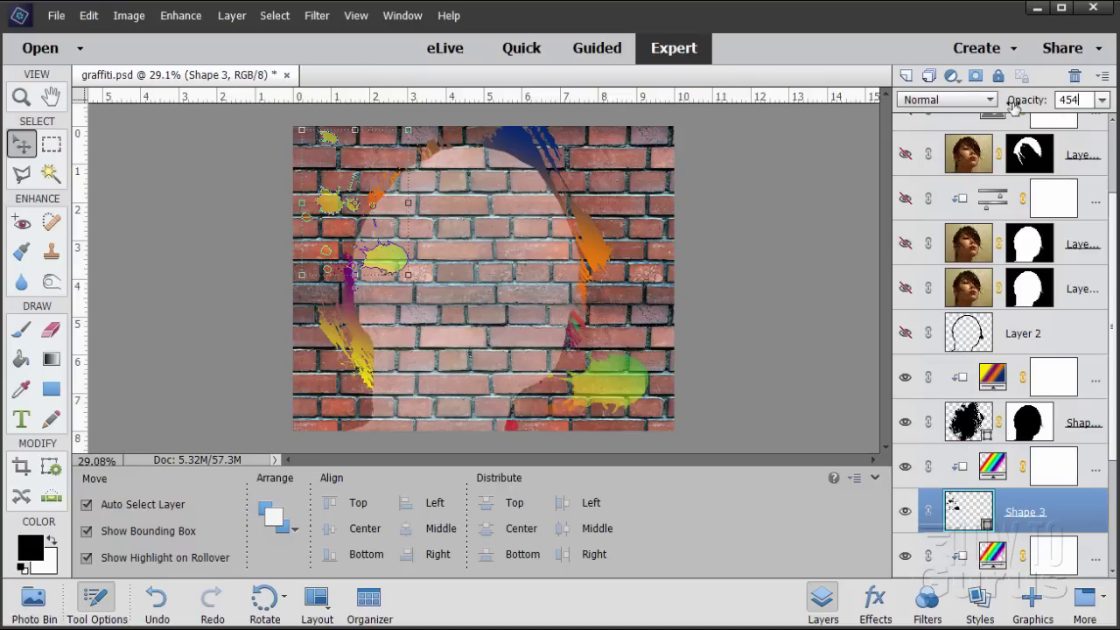
text(4)
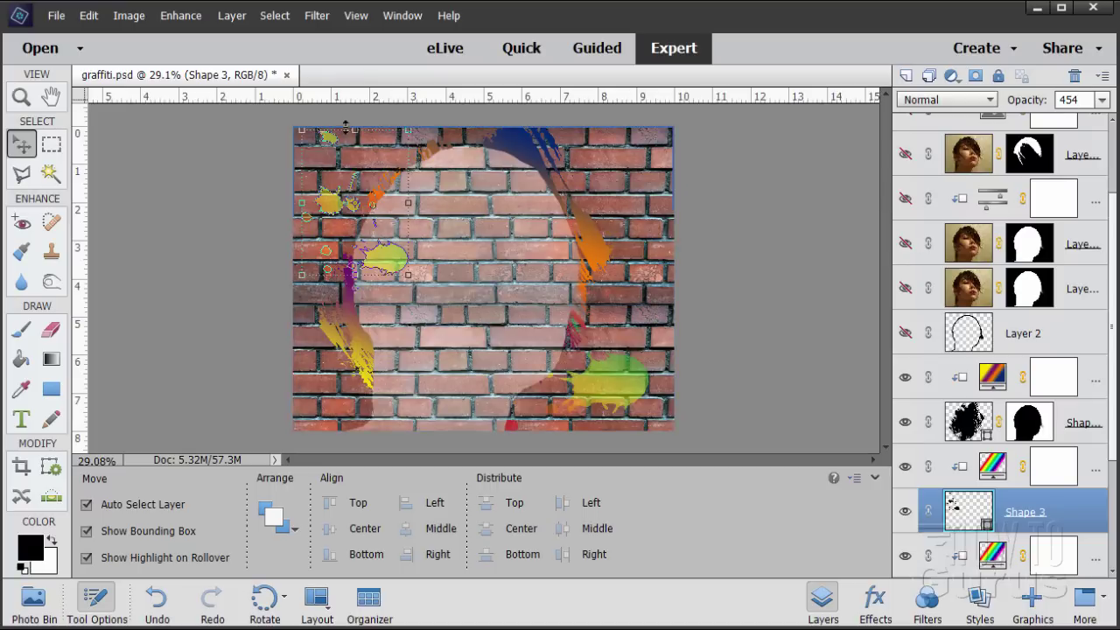
Copy the head-shaped layer mask from the Shape 1 layer onto the Shape 3 layer
click(1066, 423)
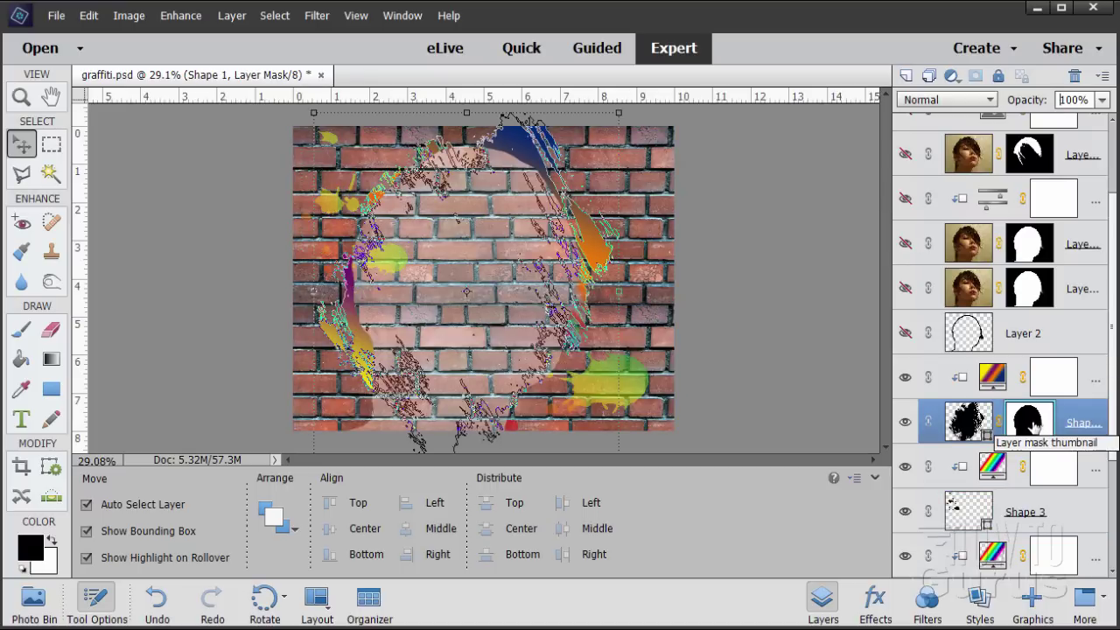
key(alt)
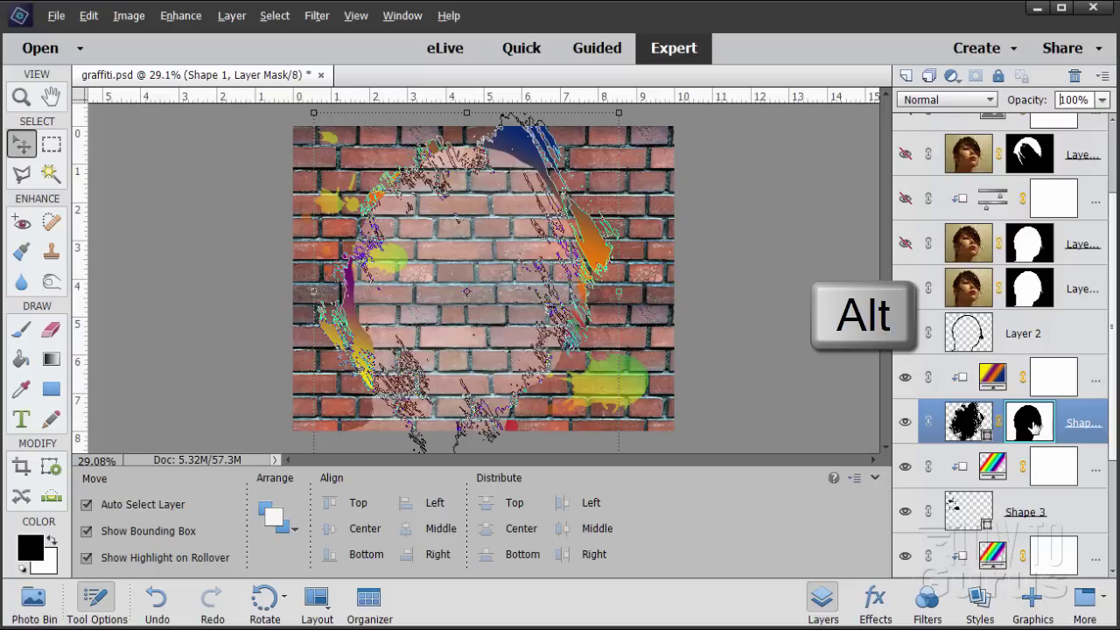
drag(1034, 426, 1031, 512)
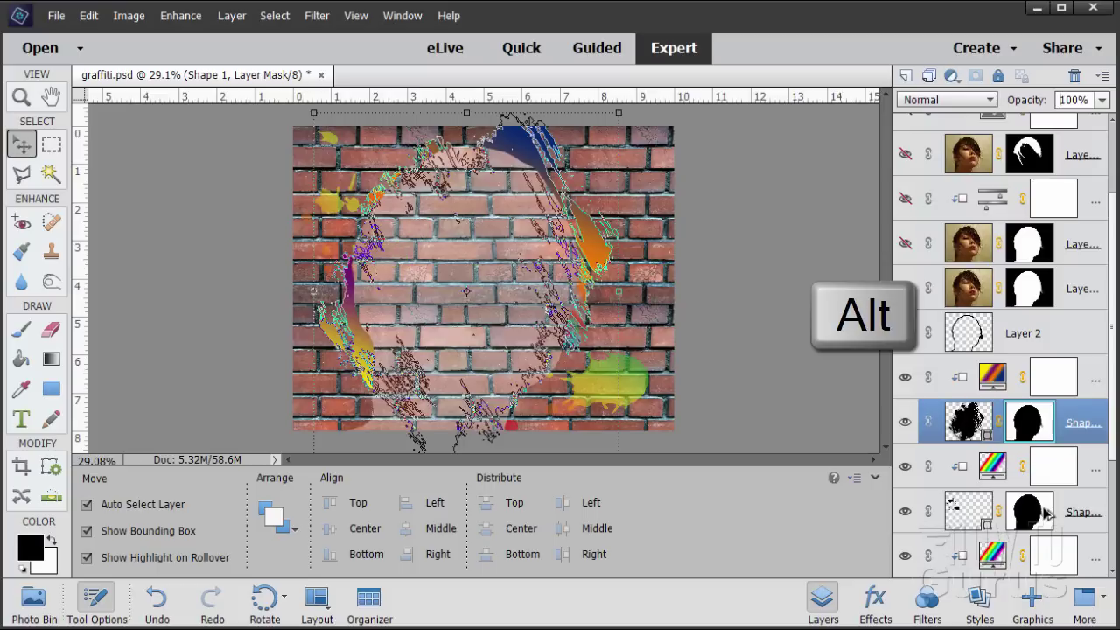
click(1023, 333)
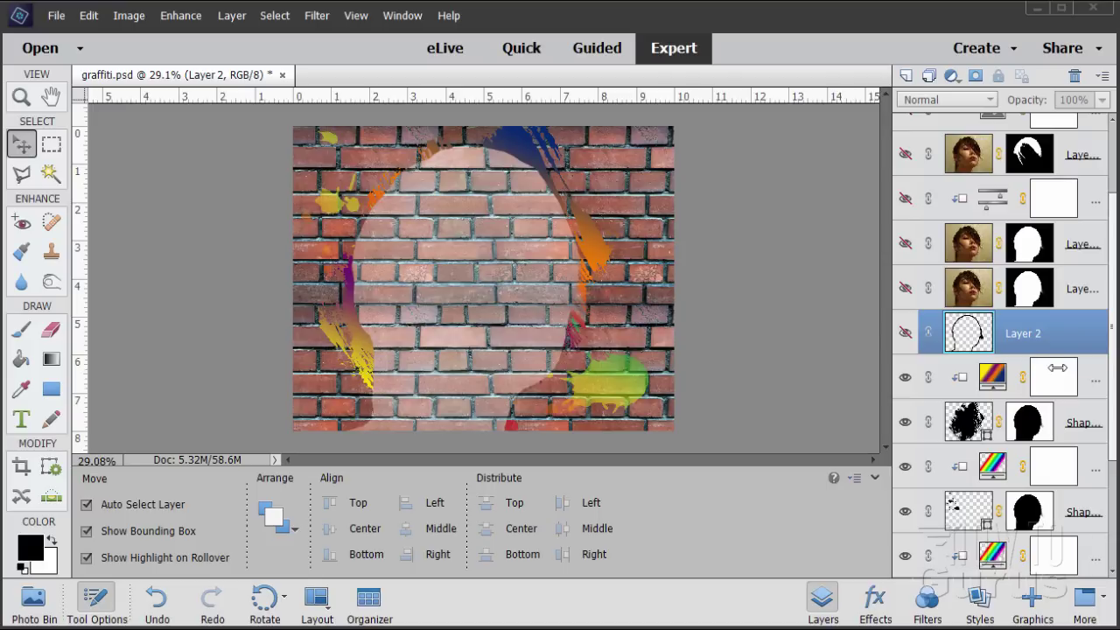
Create a blank layer directly above the rainbow gradient fill of Shape 3
click(1115, 443)
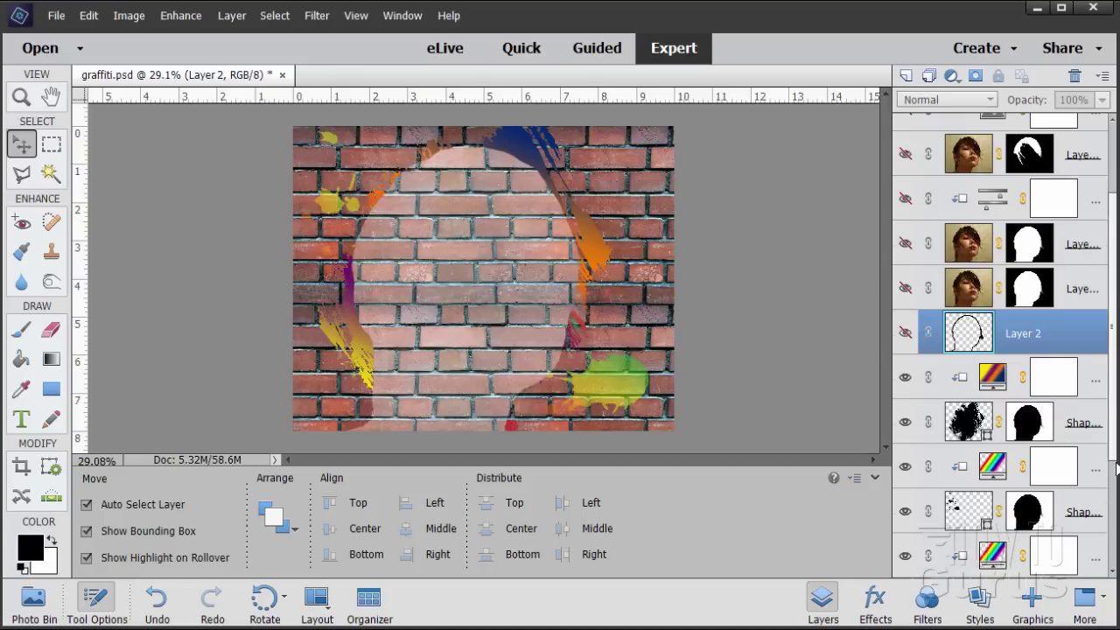
scroll(1116, 470, down, 3)
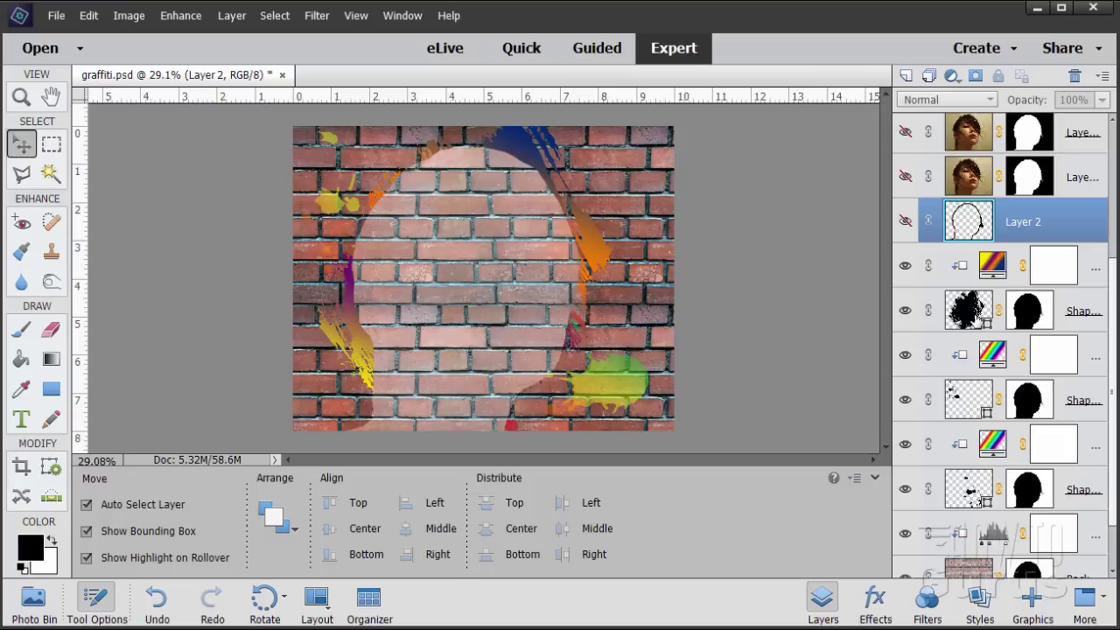
click(971, 398)
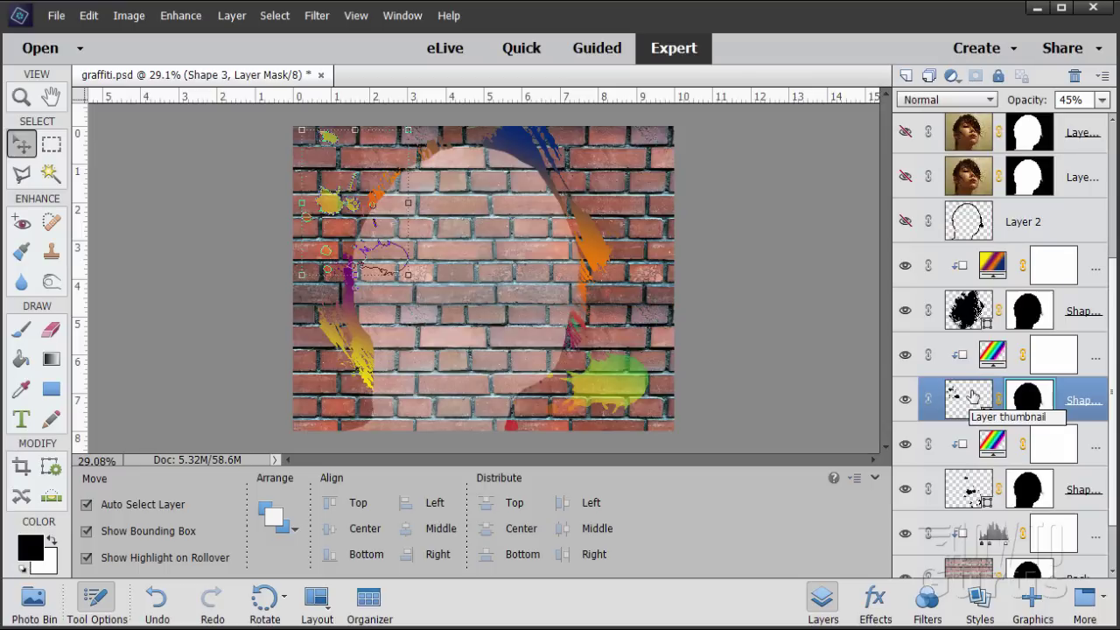
click(994, 356)
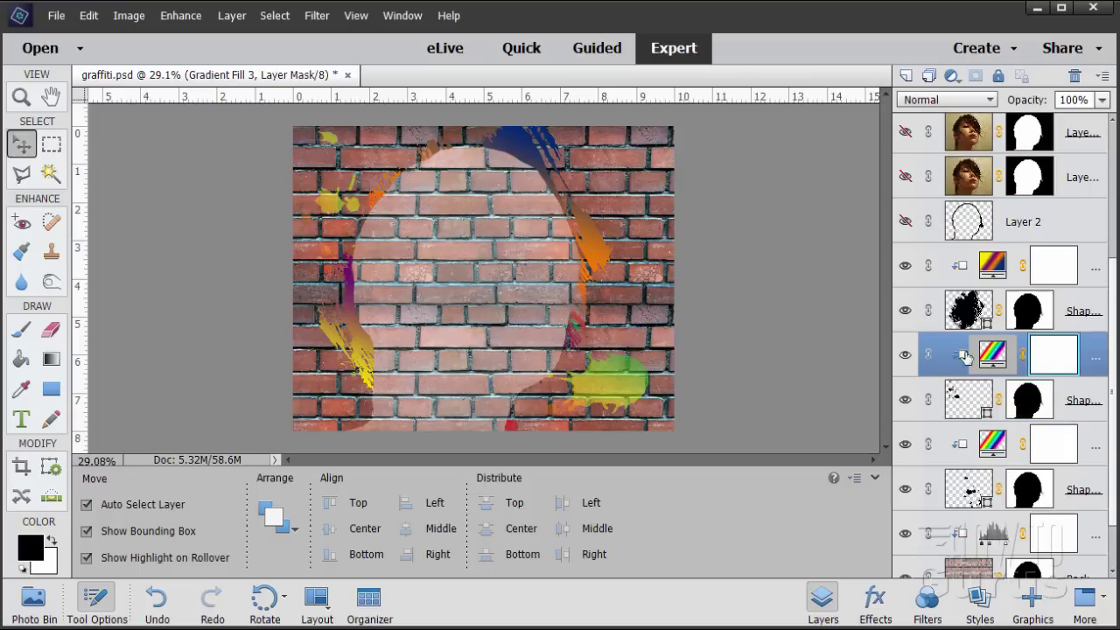
click(907, 76)
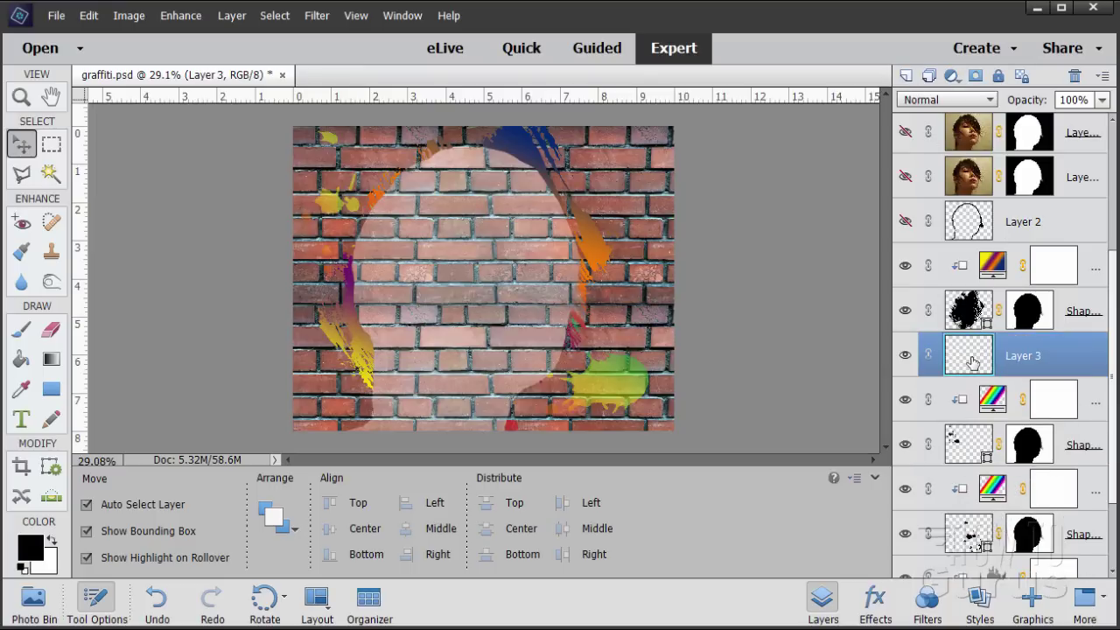
Add the star-cluster splatter graphic to the blank layer and rotate it by 115 degrees
click(1032, 602)
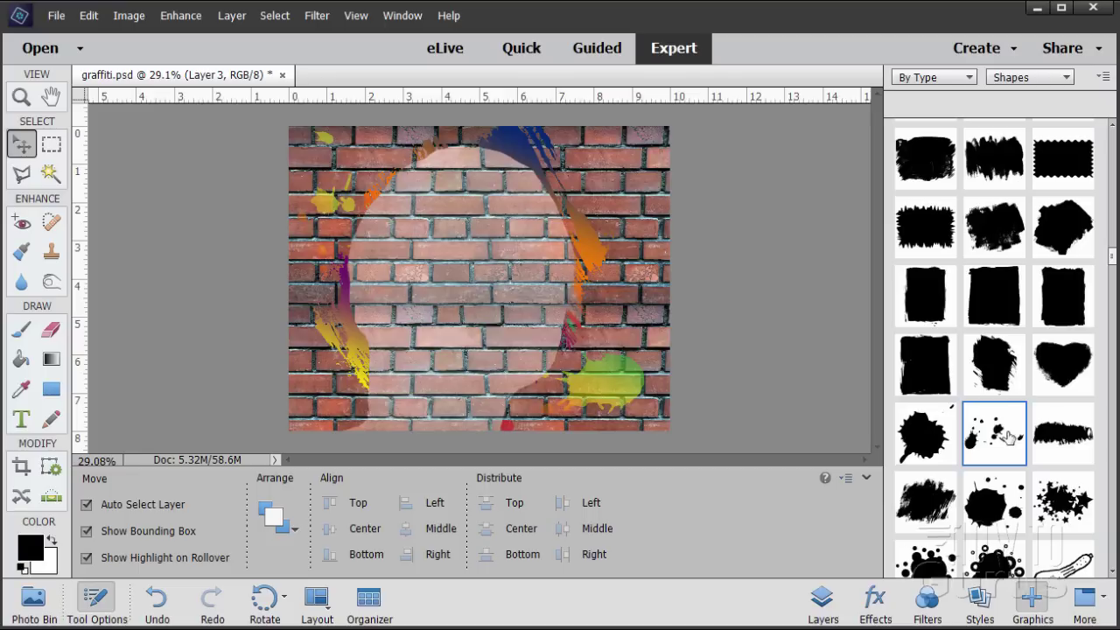
double_click(1063, 516)
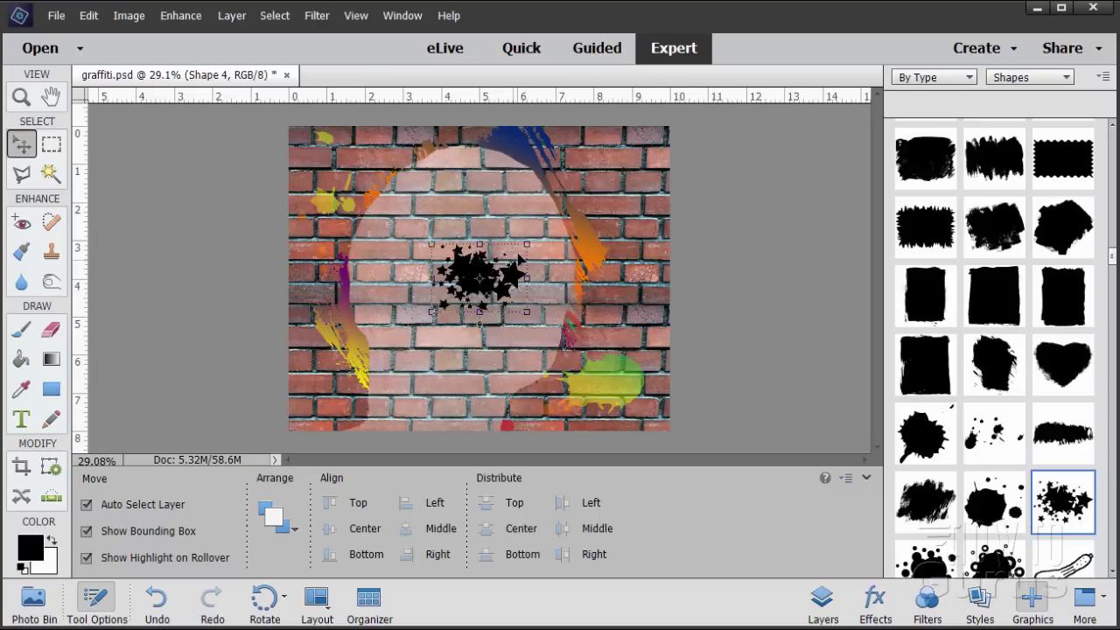
key(ctrl+t)
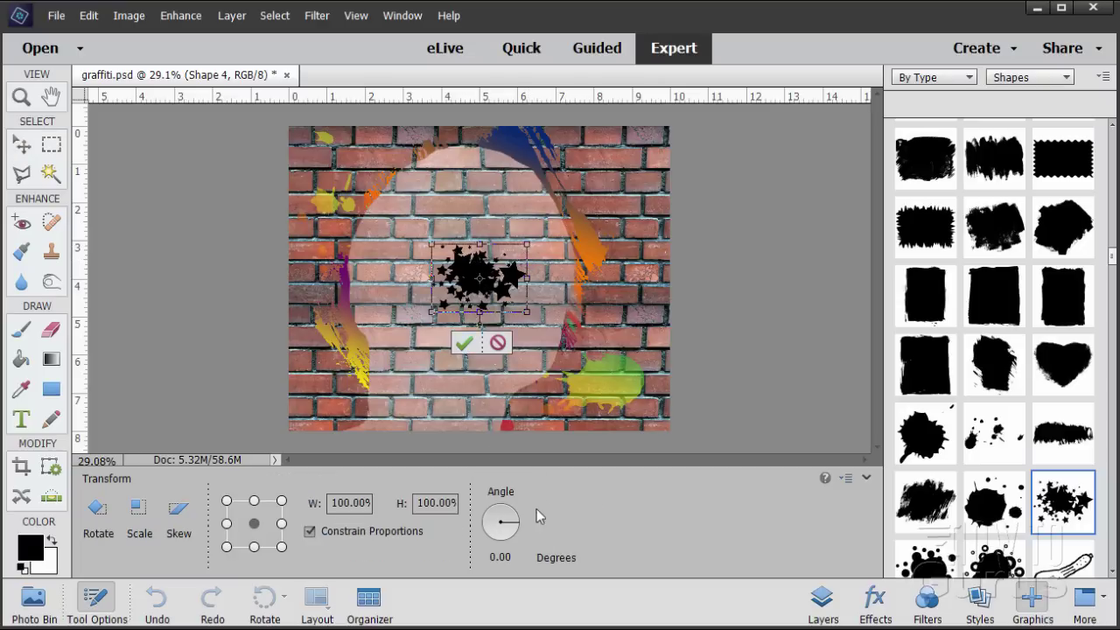
double_click(504, 557)
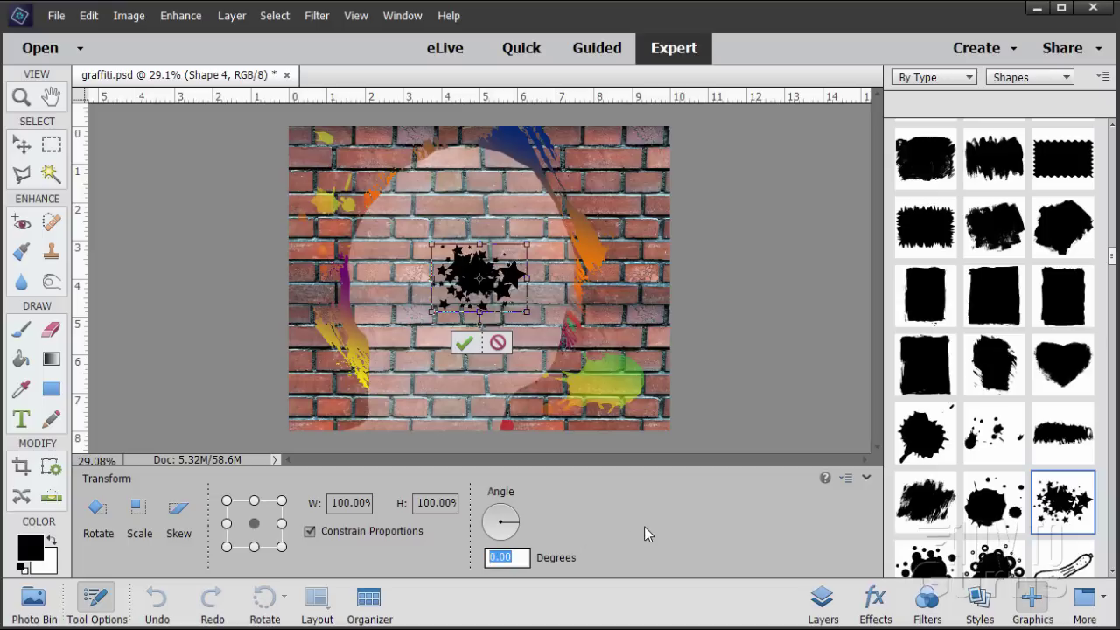
text(115)
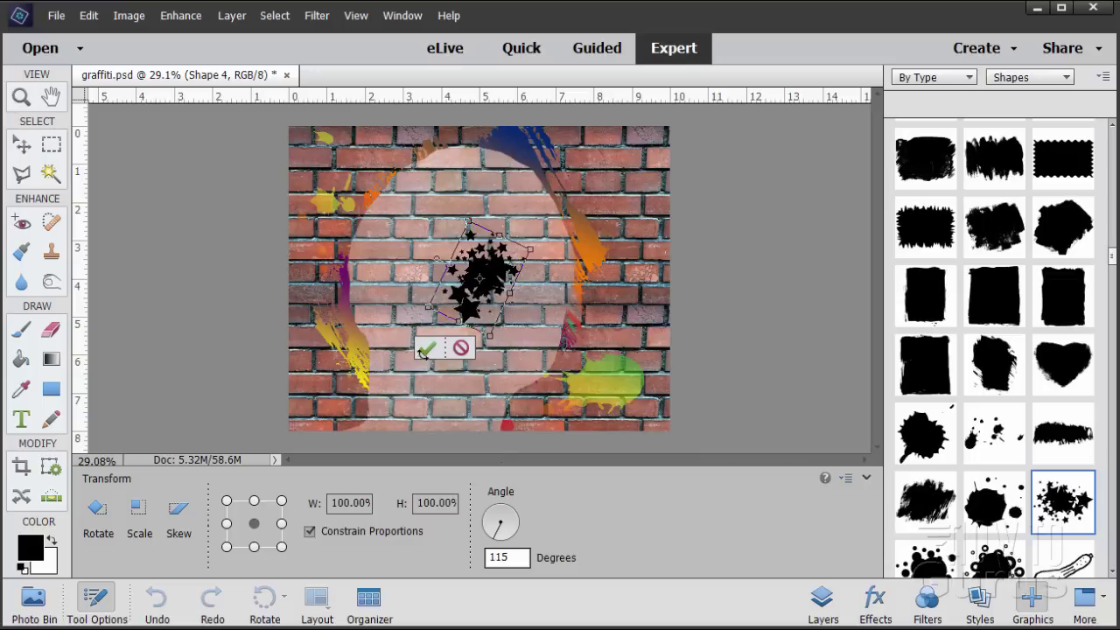
Scale the star cluster proportionally to 310% and move it over the lower left of the wall
click(330, 502)
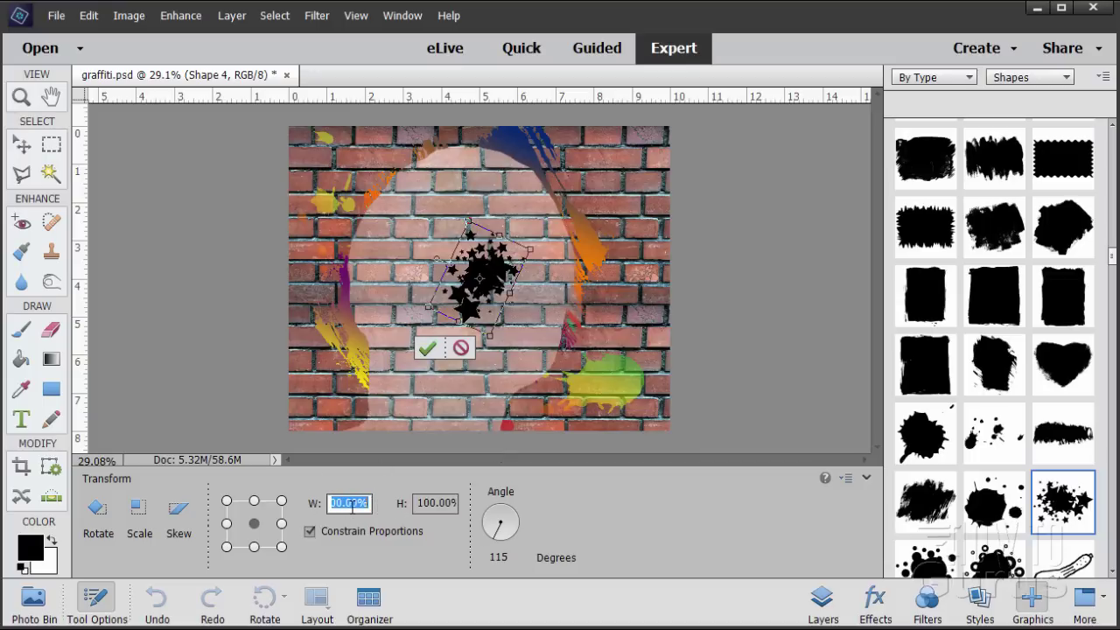
text(310)
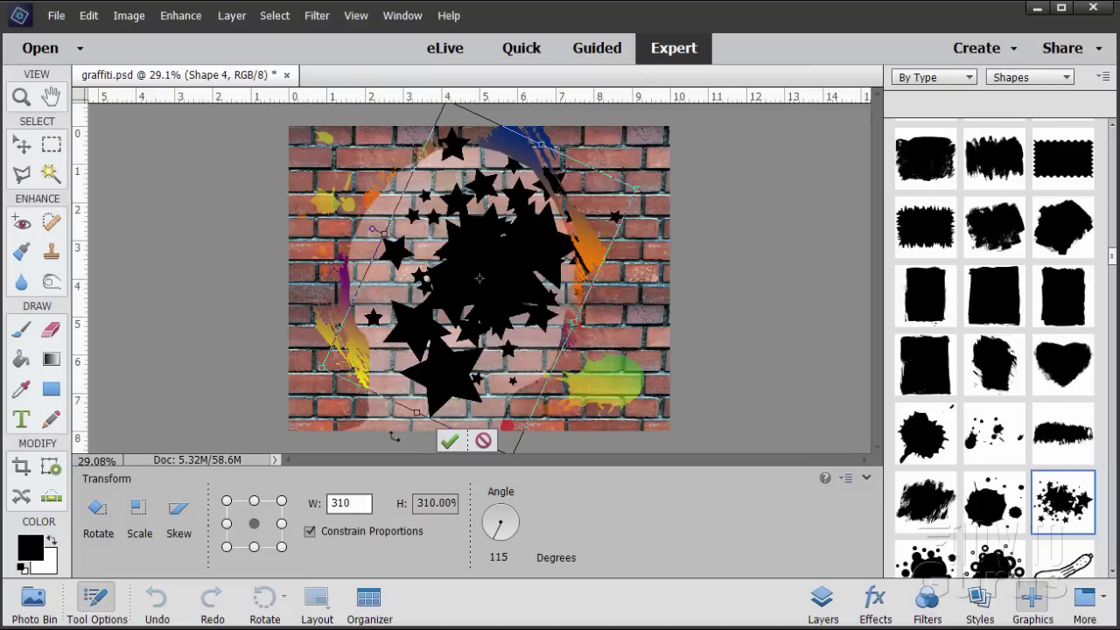
drag(425, 331, 354, 393)
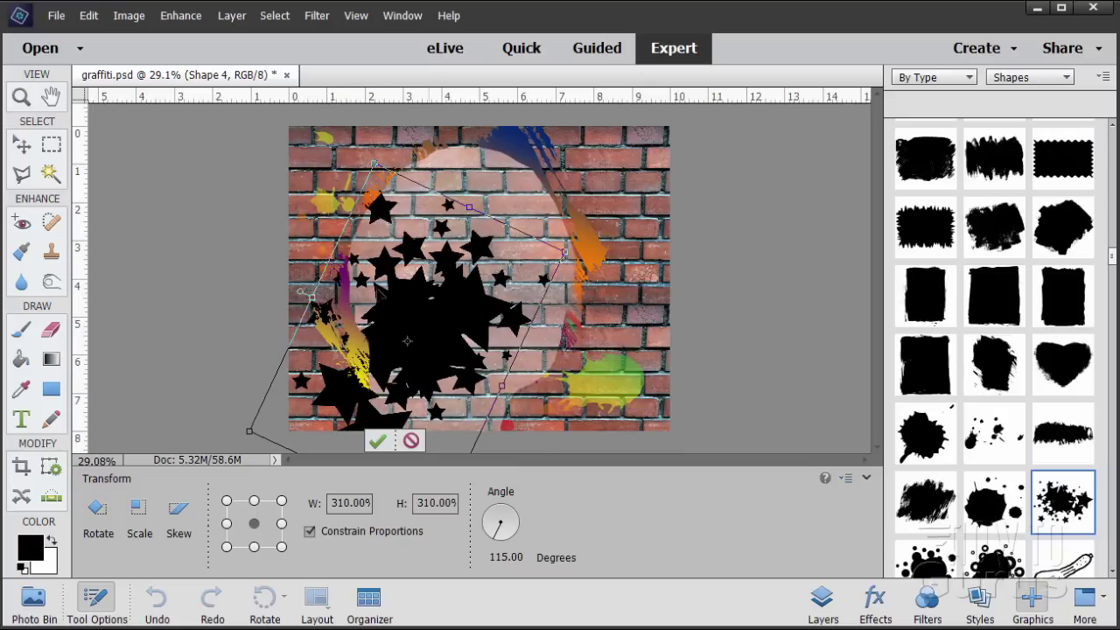
drag(359, 408, 350, 398)
click(382, 440)
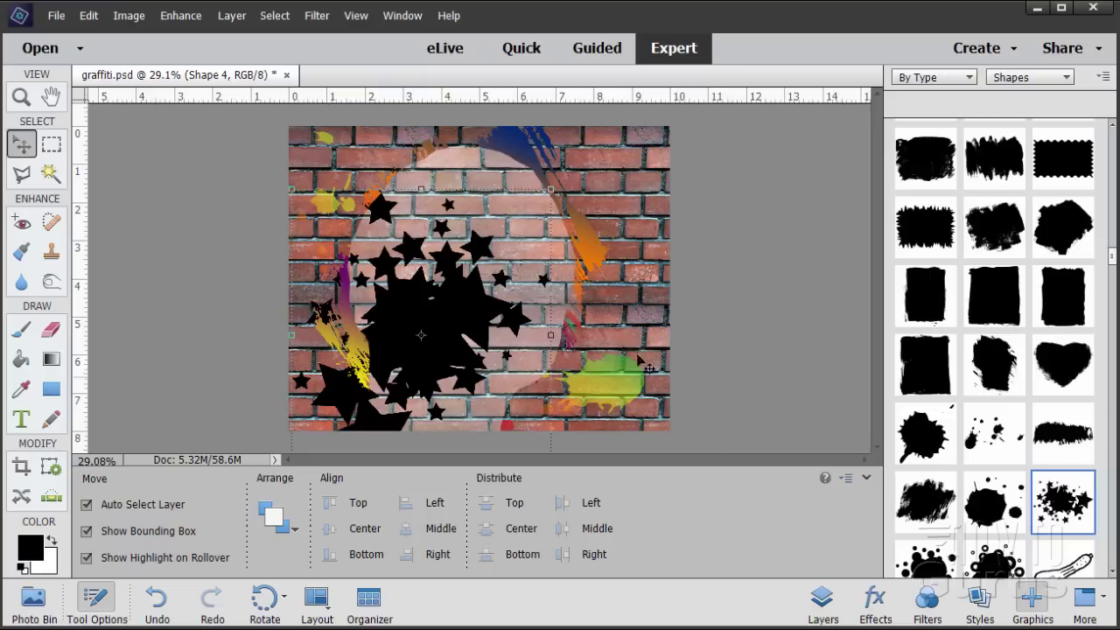
Apply an upward Bevel layer style with a size of 48 px to the Shape 4 star cluster
click(823, 603)
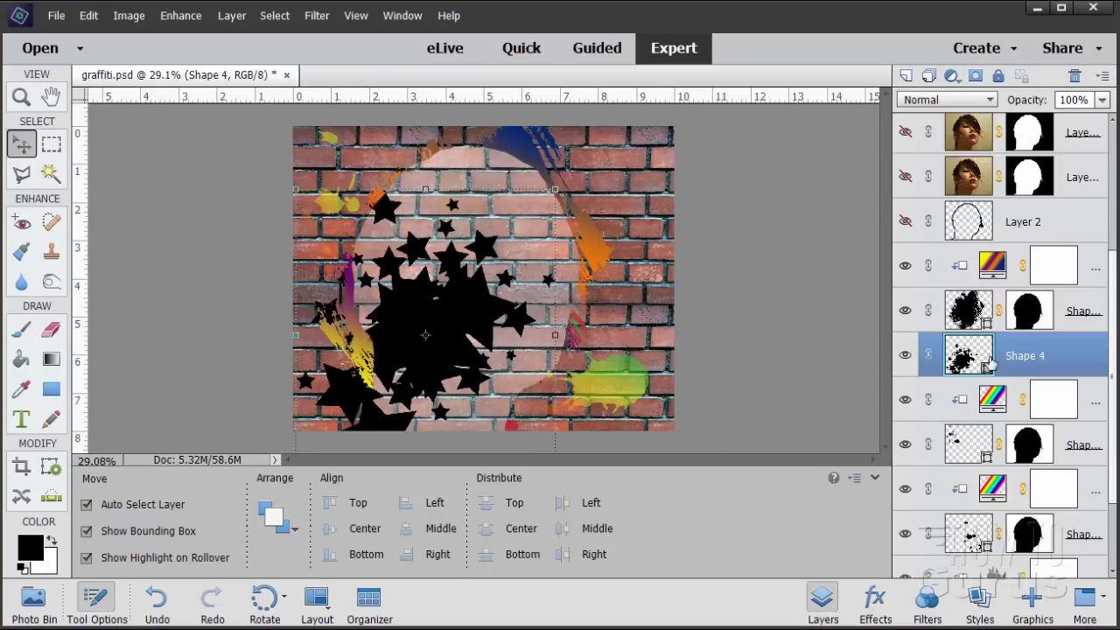
click(232, 15)
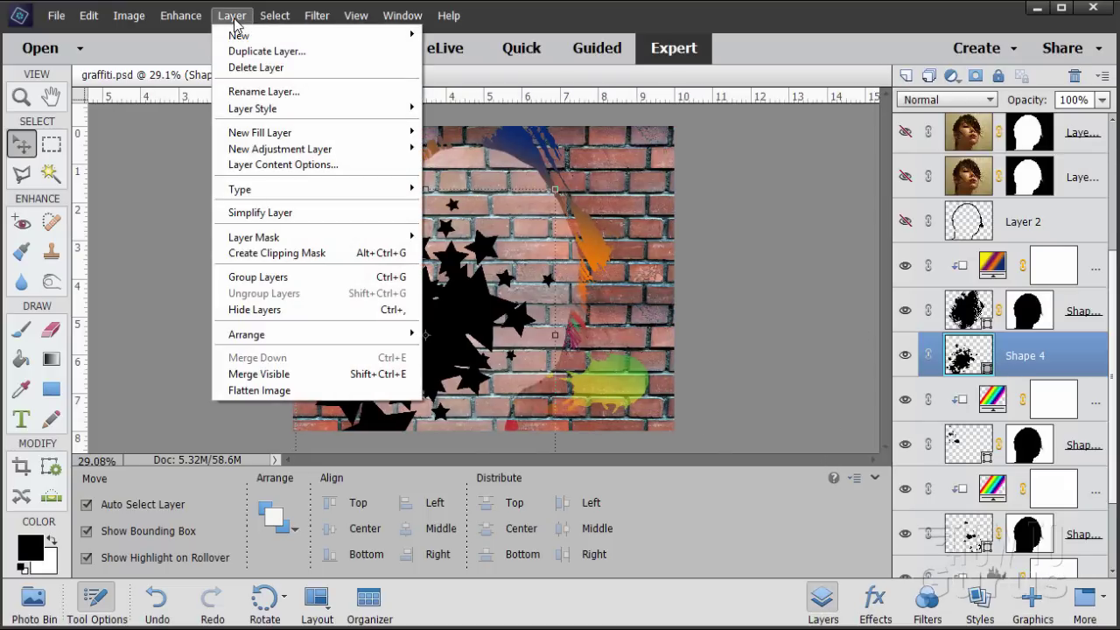
mouse_move(267, 152)
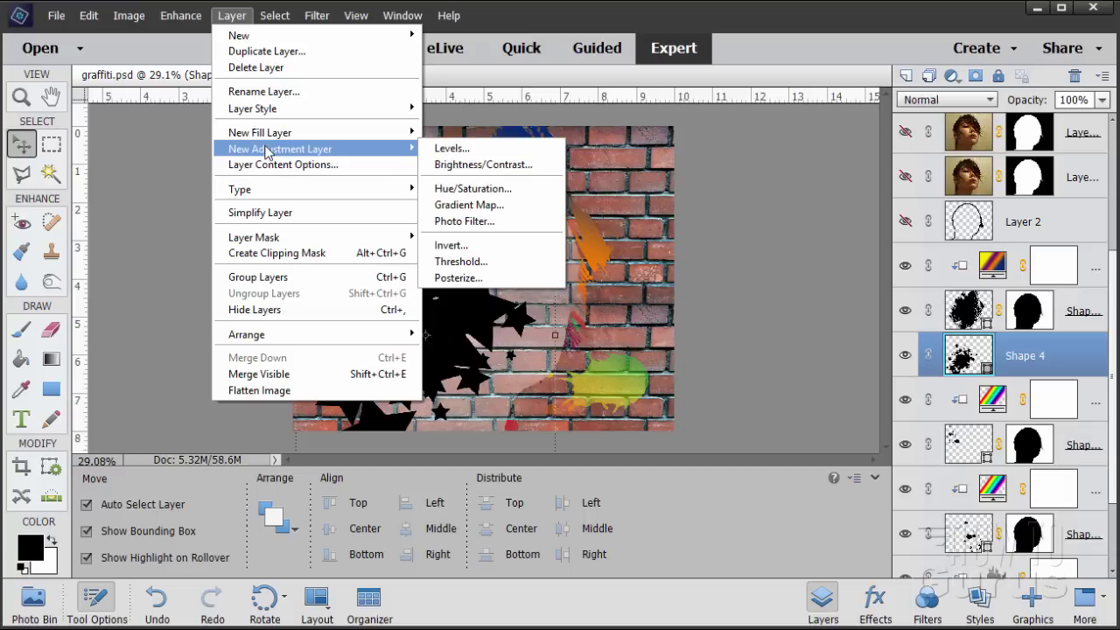
mouse_move(313, 109)
click(447, 108)
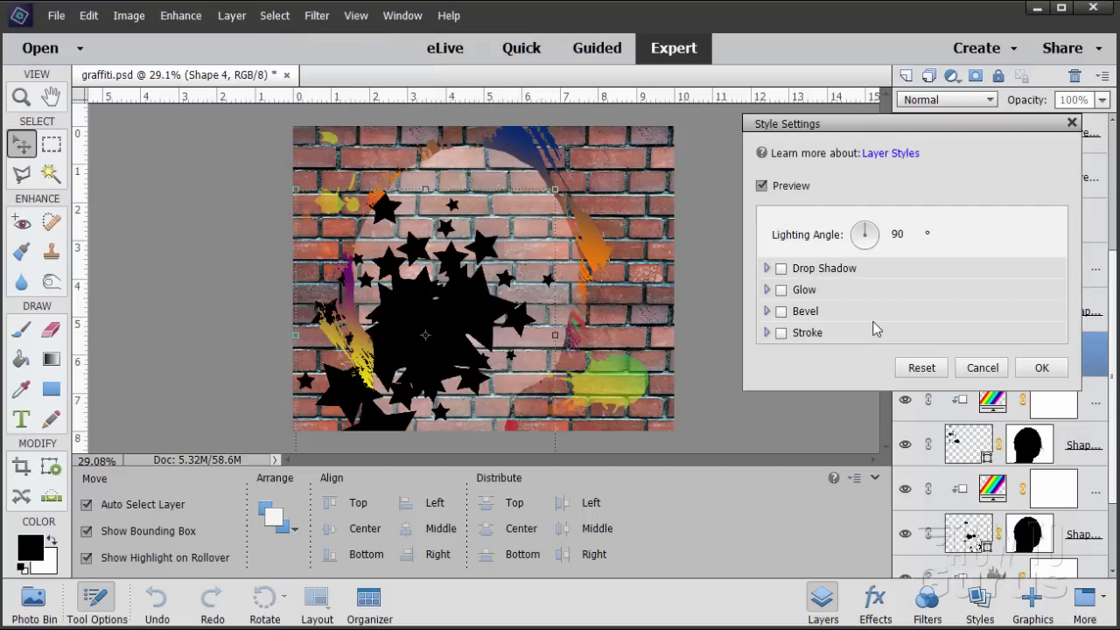
click(781, 311)
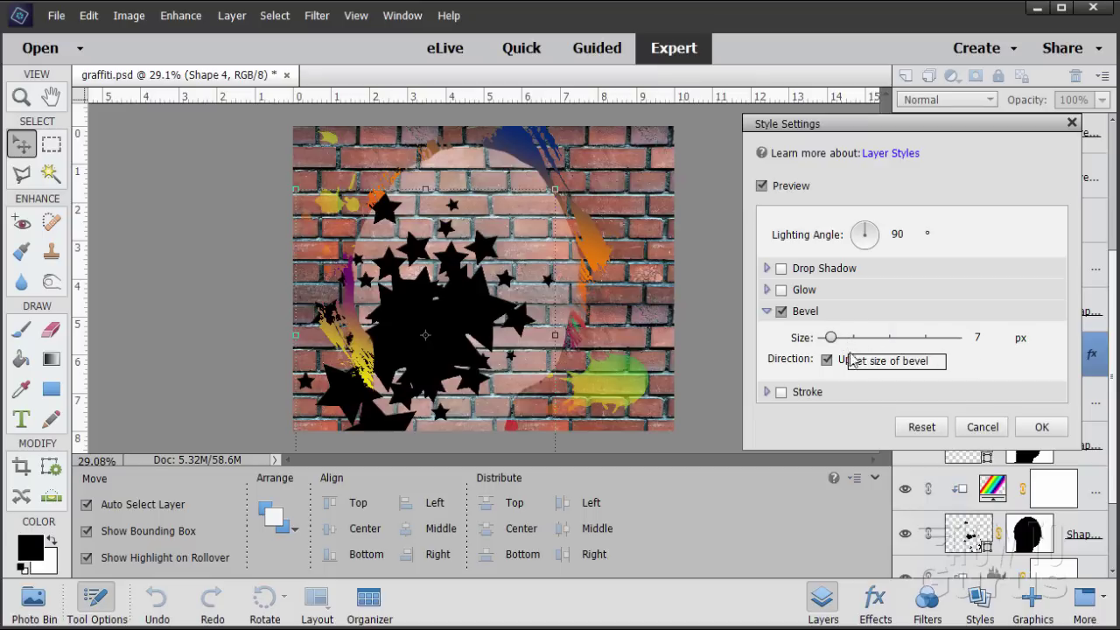
click(979, 340)
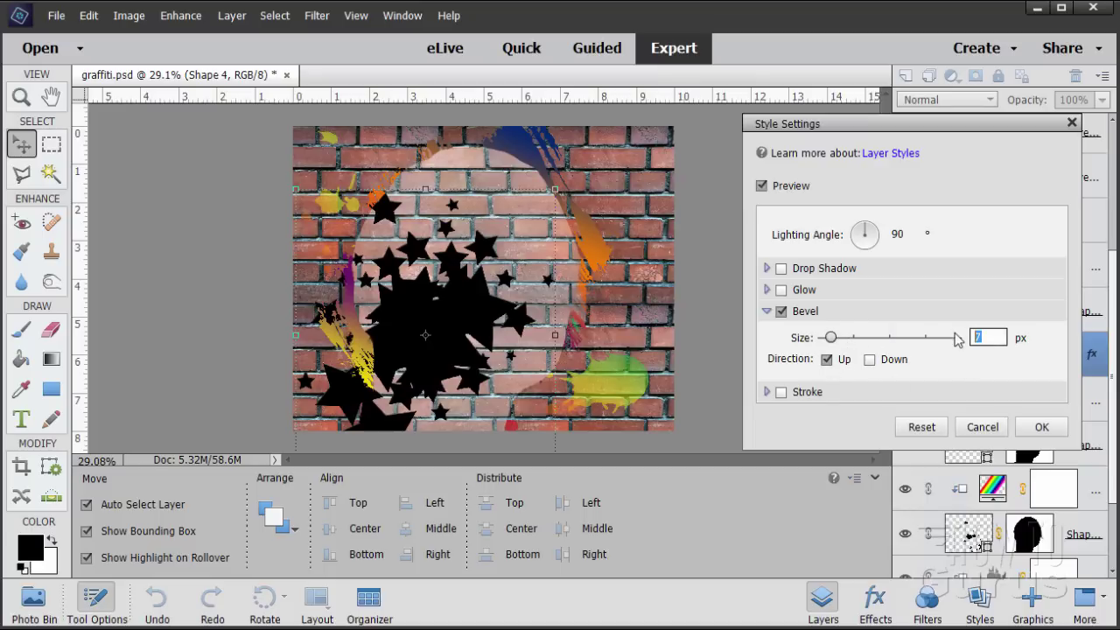
text(48)
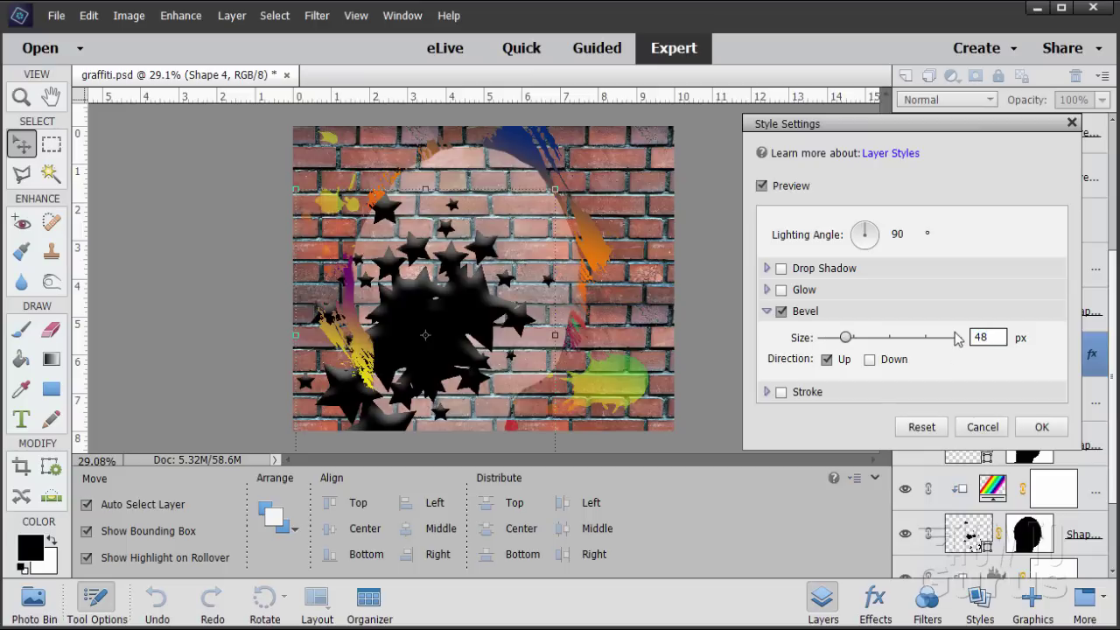
click(1033, 426)
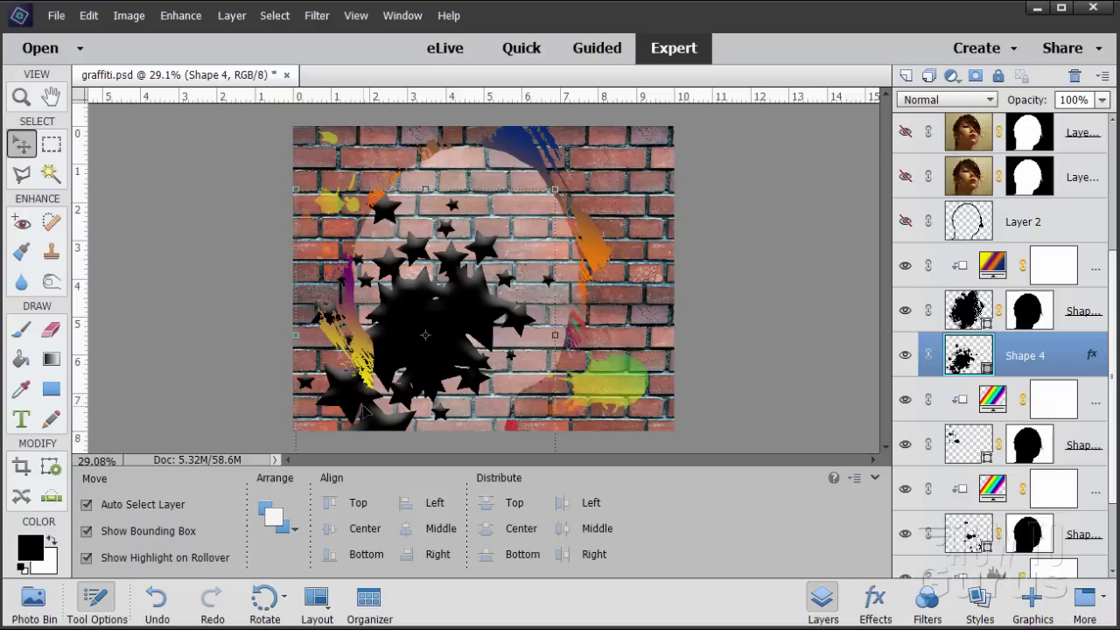
Copy the head-shaped layer mask from Shape 1 onto Shape 4 and shift the star cluster slightly down the wall
click(1030, 317)
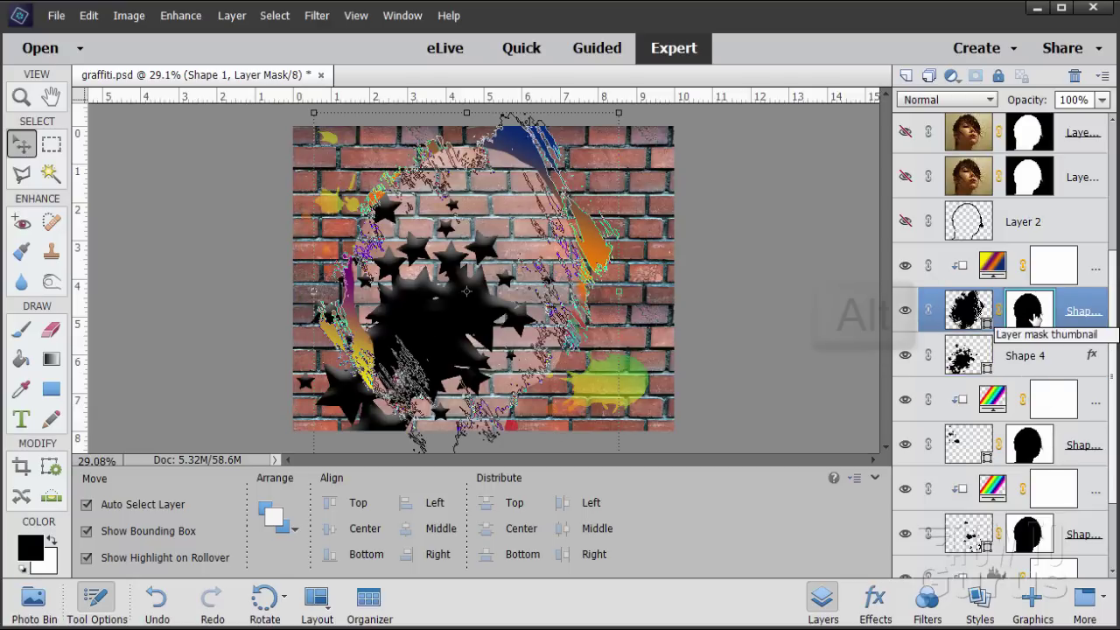
drag(1034, 321, 1037, 359)
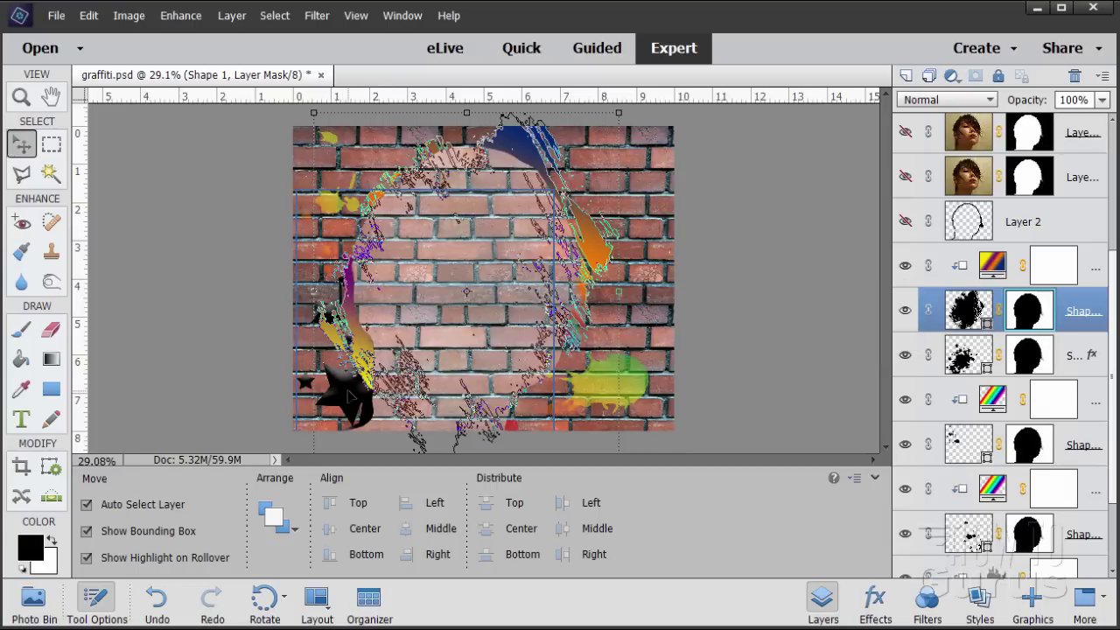
click(943, 366)
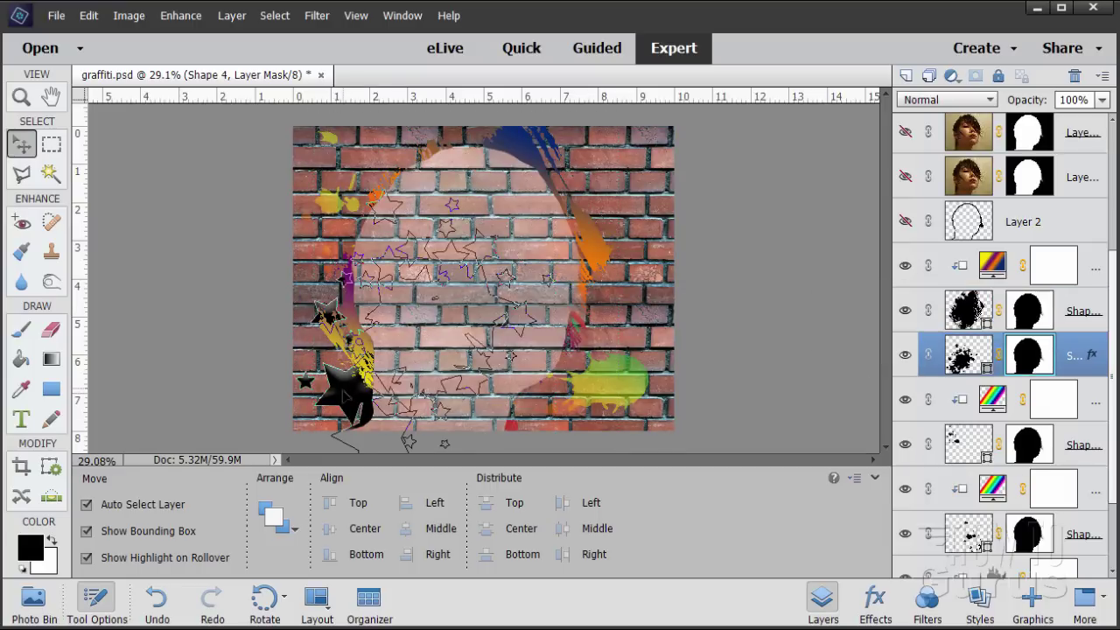
drag(341, 395, 337, 427)
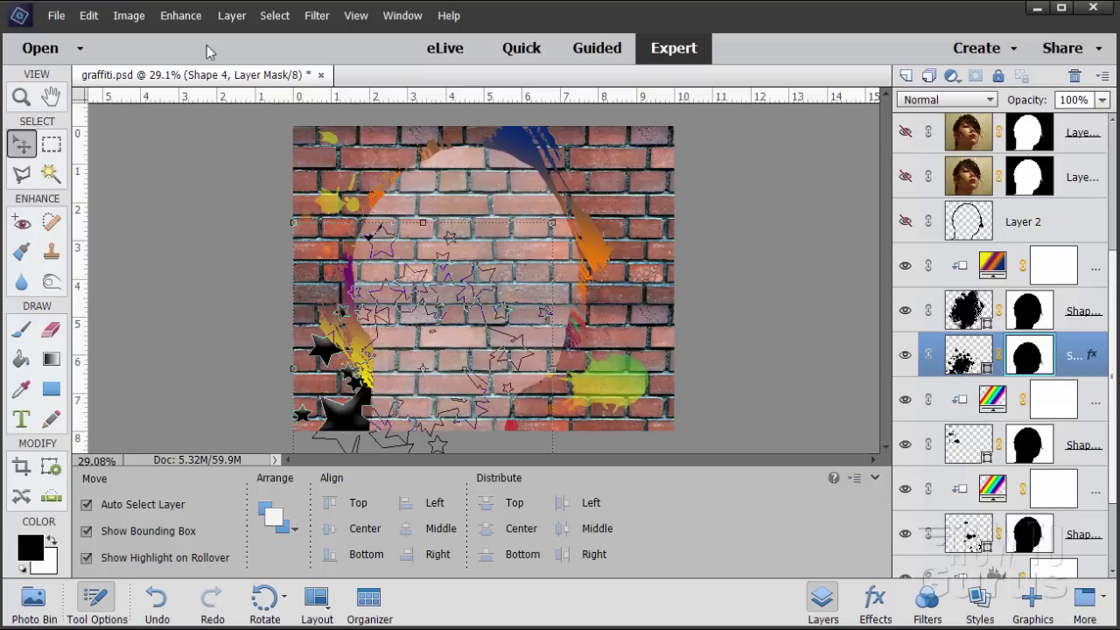
Add a gradient fill layer clipped to the Shape 4 star cluster, using the Transparent Rainbow preset
click(232, 15)
mouse_move(420, 132)
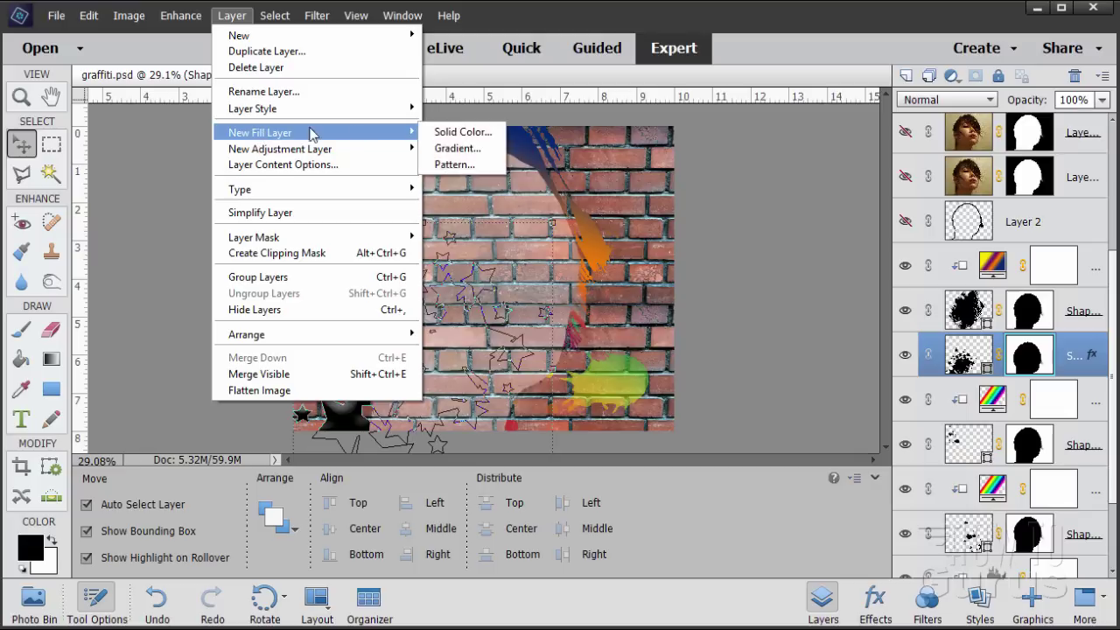
click(457, 148)
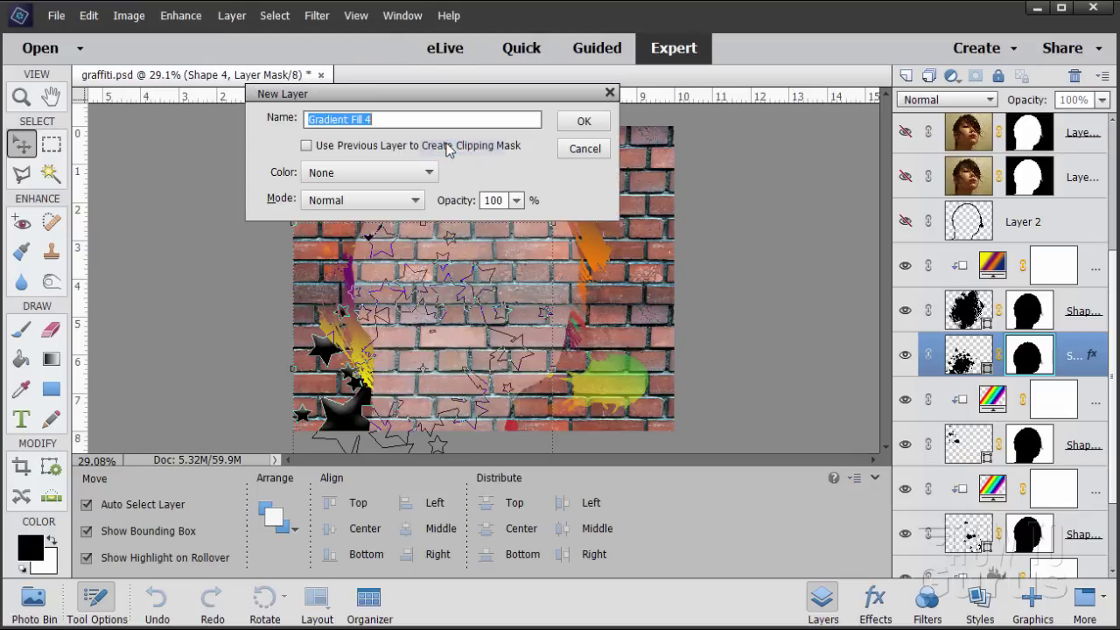
click(320, 147)
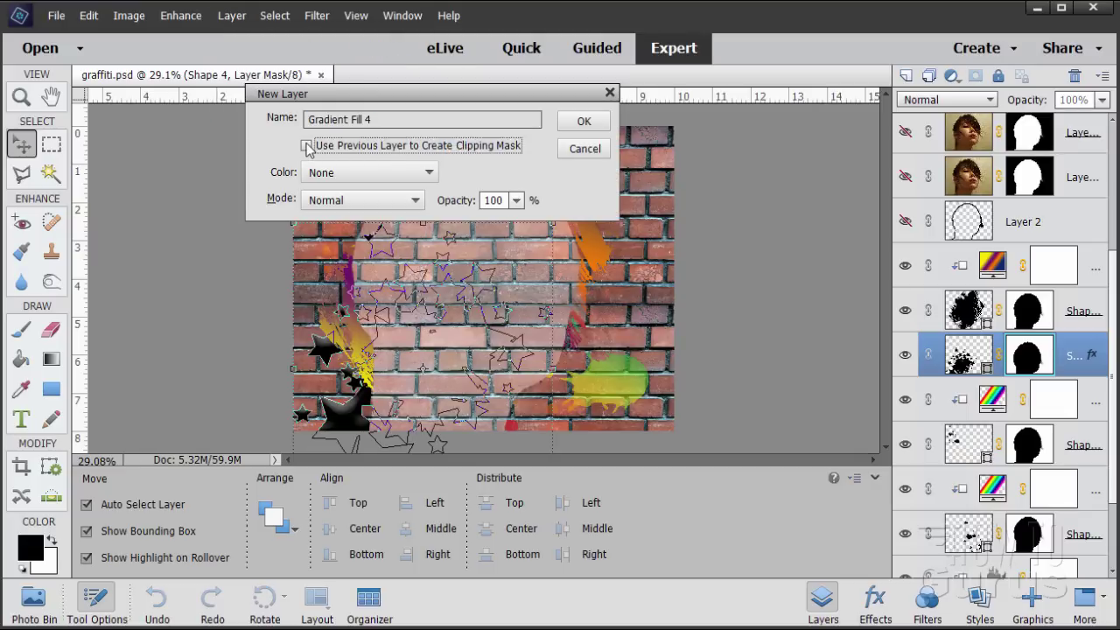
click(586, 123)
click(696, 241)
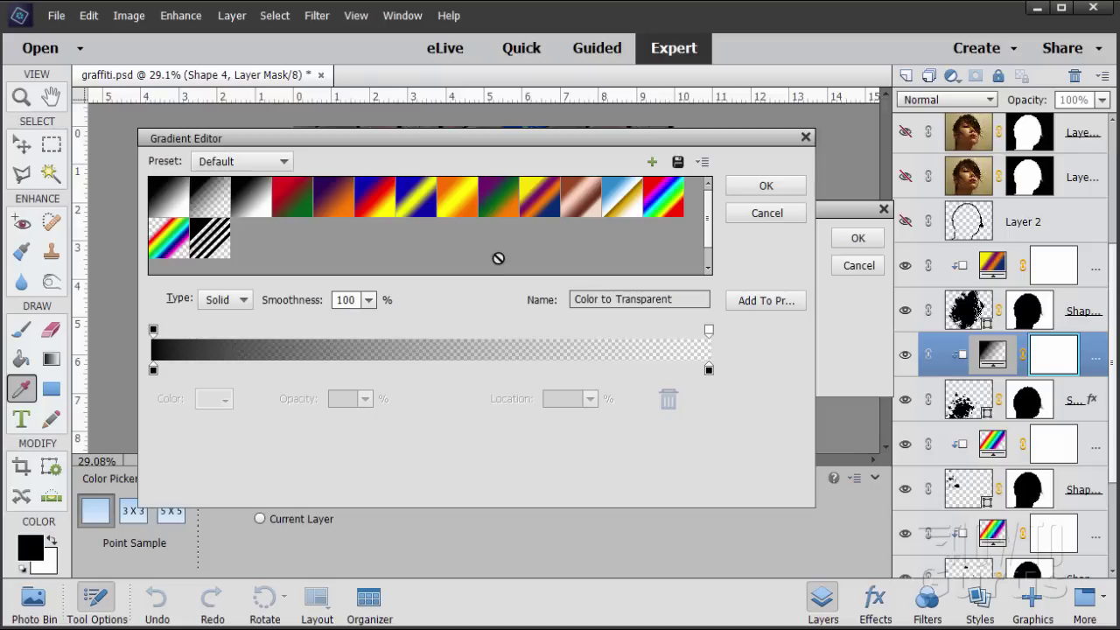
click(173, 244)
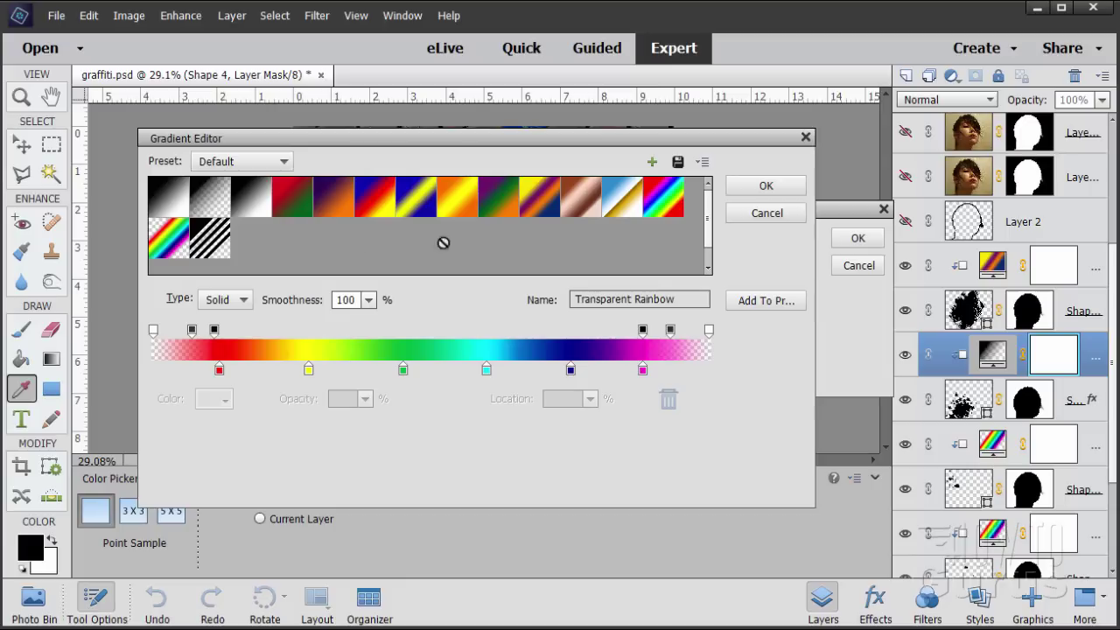
click(762, 187)
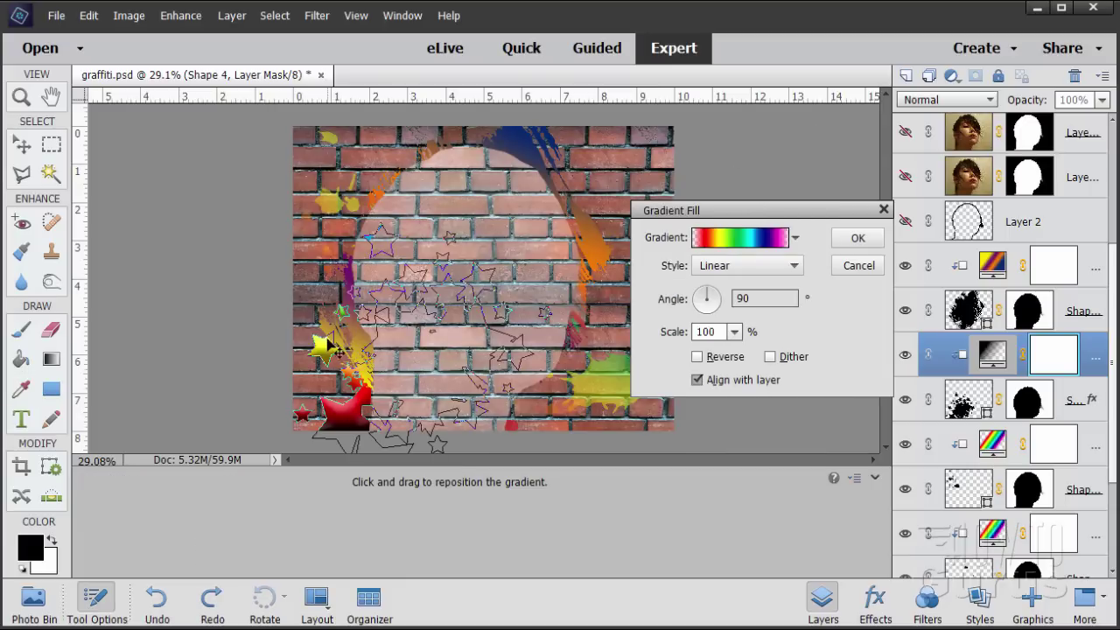
Set the angle of the star cluster's rainbow gradient to 118.3 degrees
drag(711, 294, 702, 298)
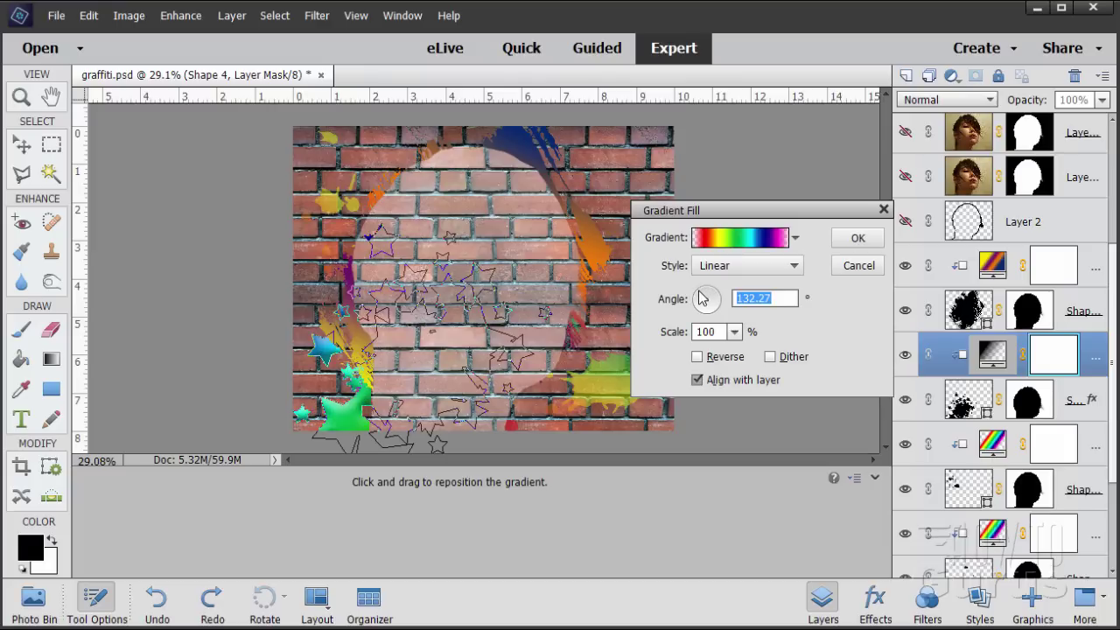
drag(701, 297, 702, 298)
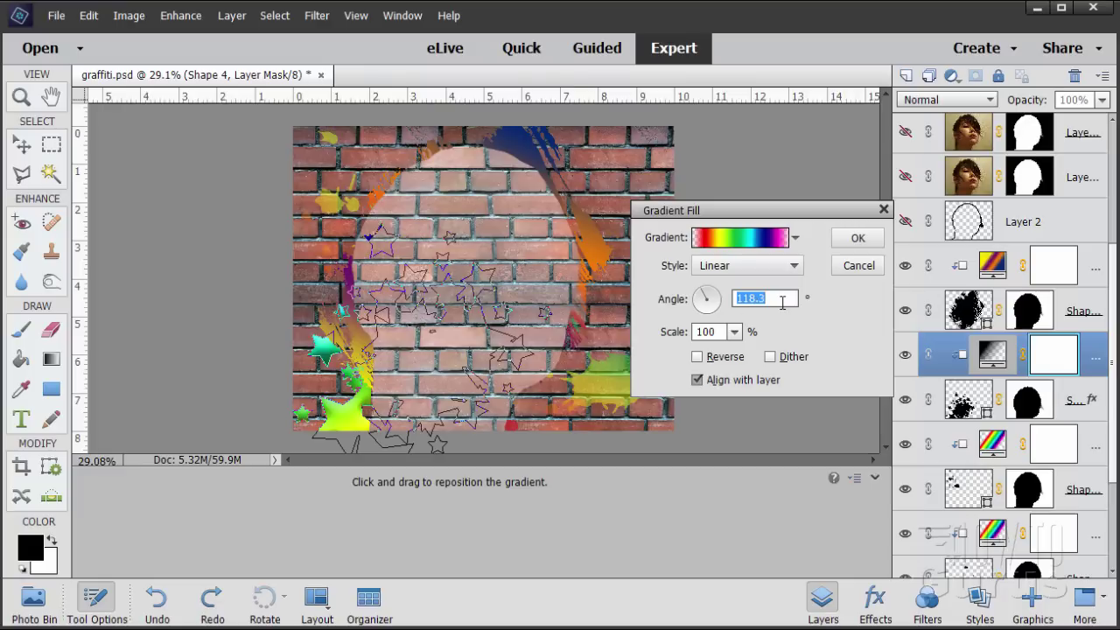
click(855, 244)
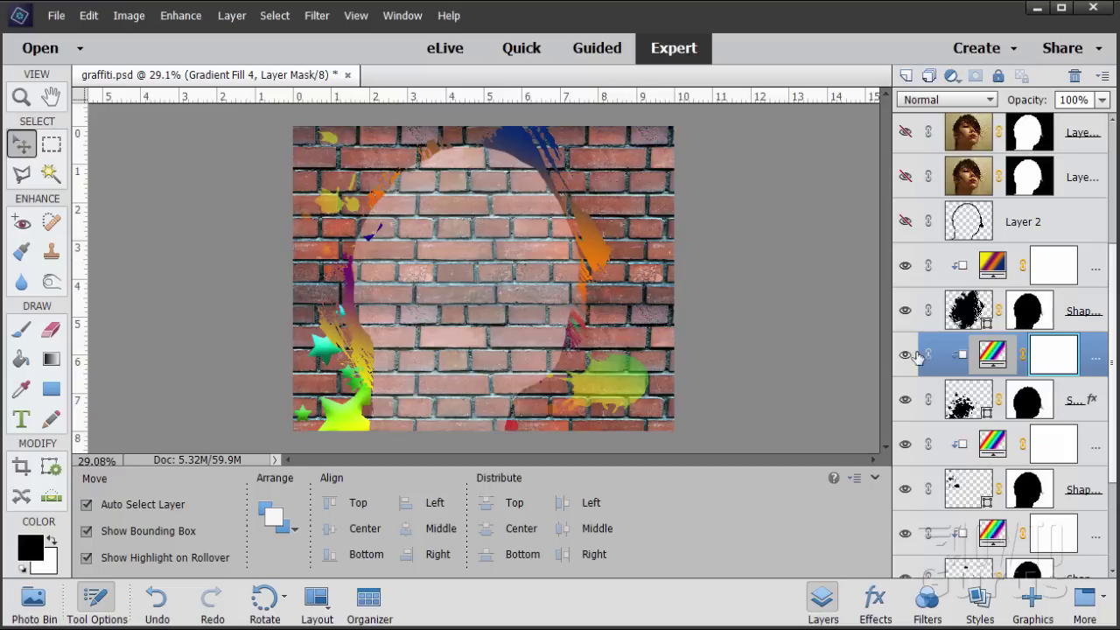
Create a blank layer above the star cluster's gradient fill and add the fan-shaped ornament graphic with the round base to it
scroll(1111, 350, up, 2)
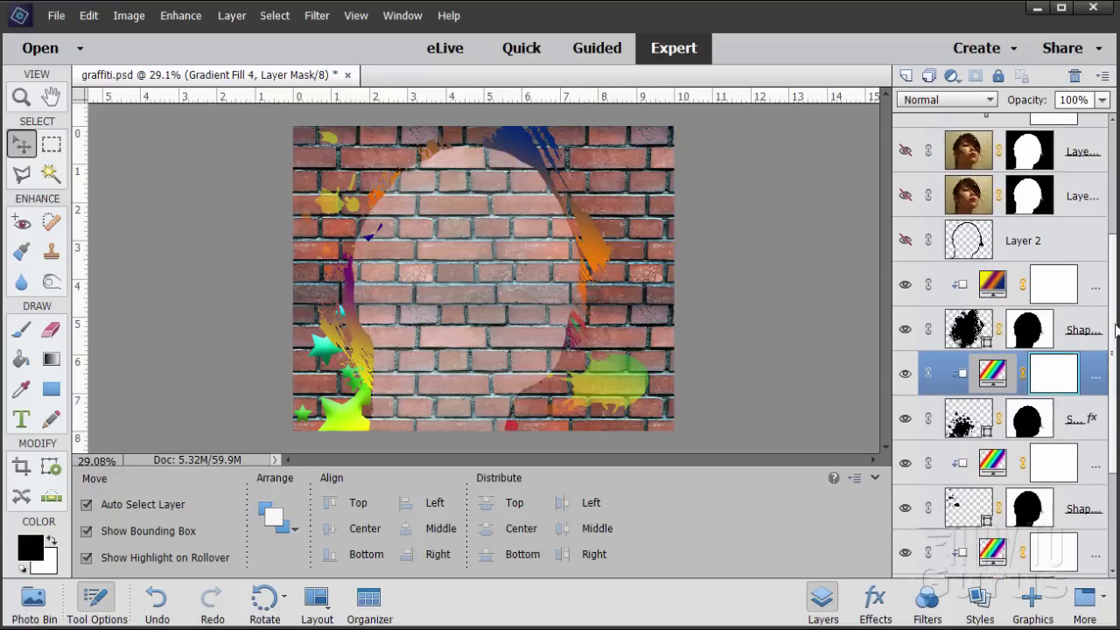
click(906, 75)
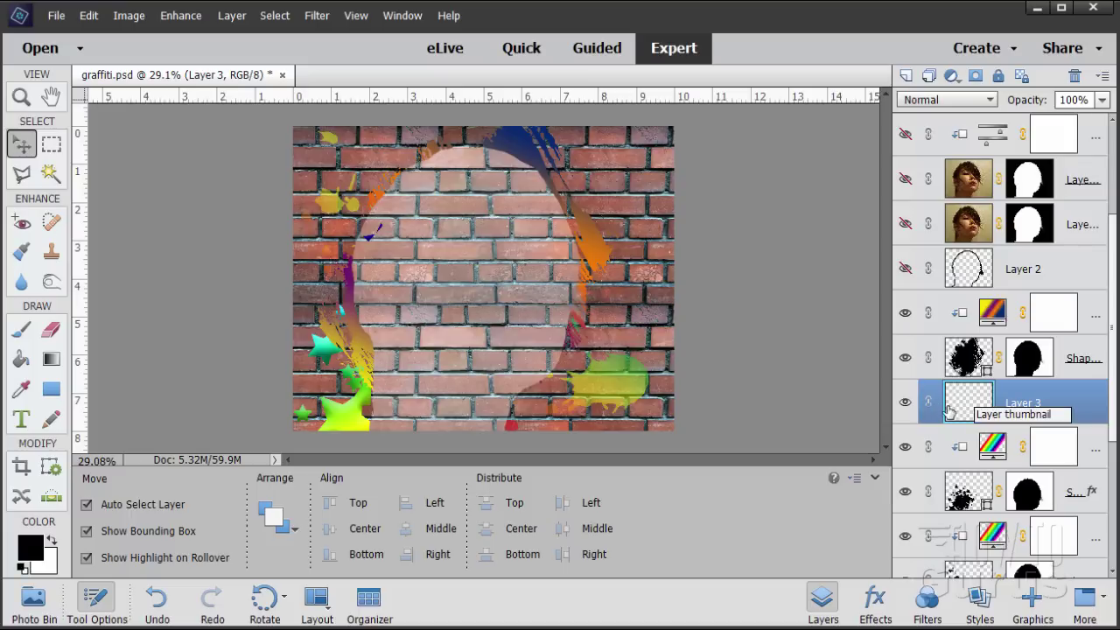
click(1033, 604)
scroll(1042, 464, up, 1)
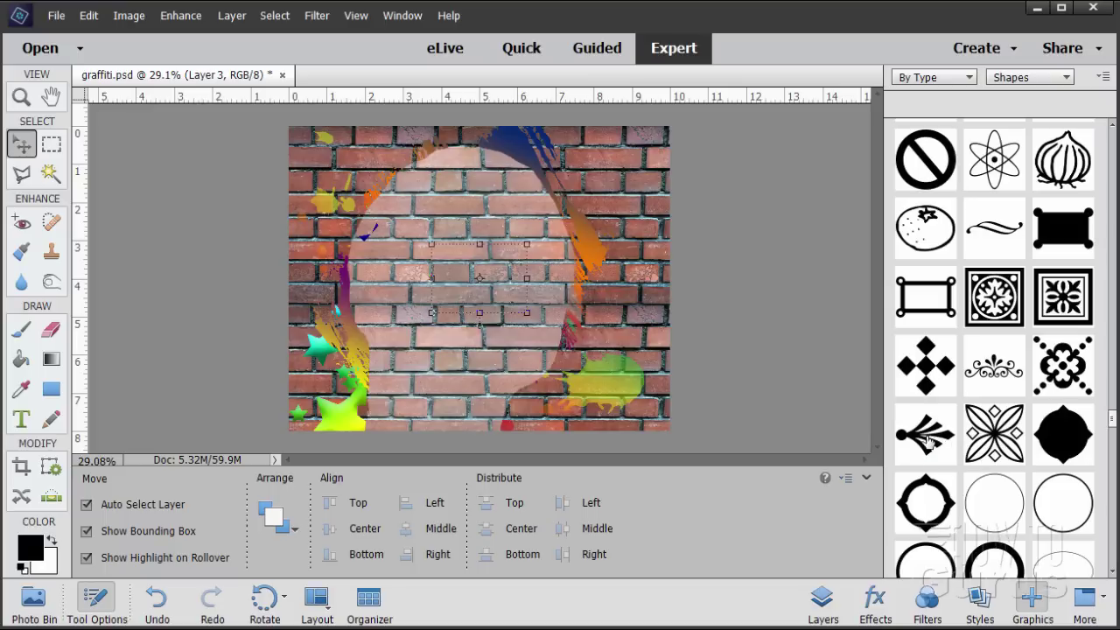
double_click(927, 435)
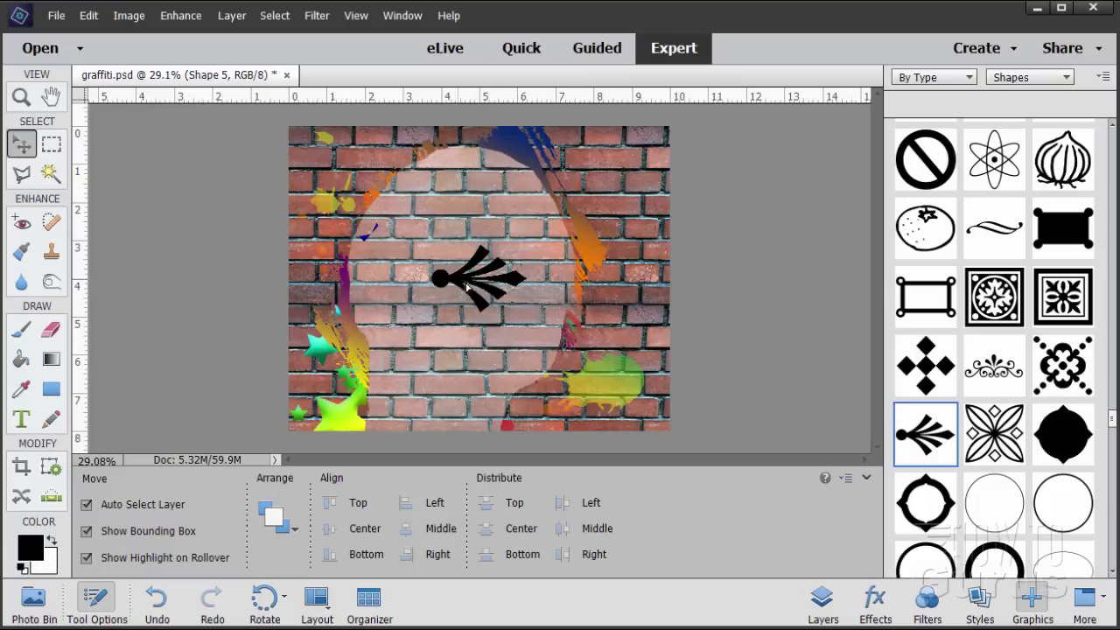
drag(461, 282, 465, 280)
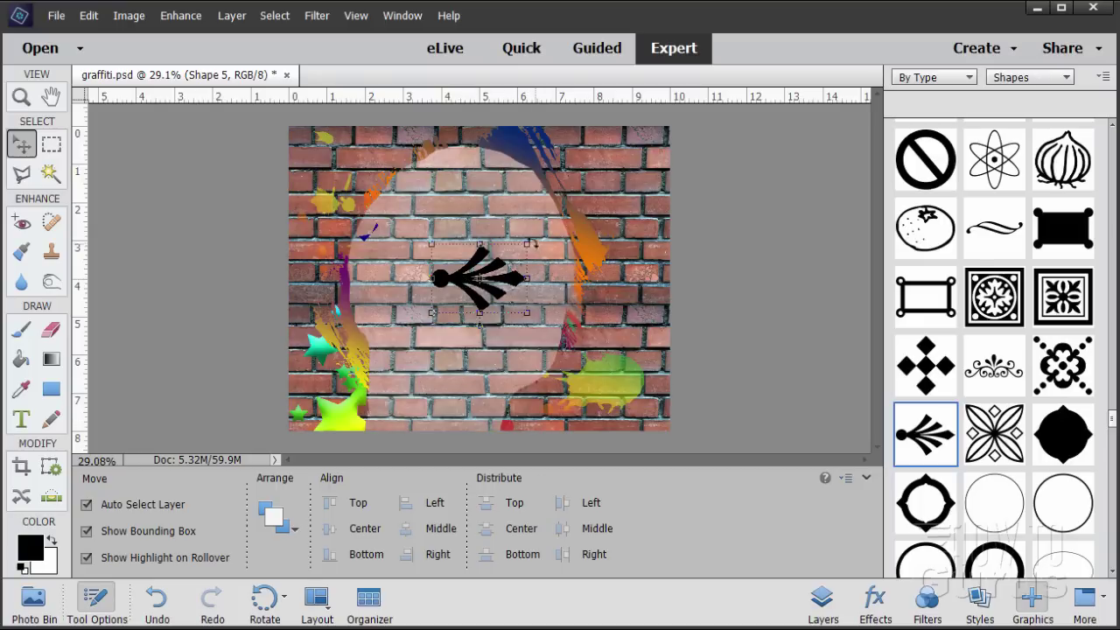
Rotate the fan ornament by -38 degrees
click(529, 243)
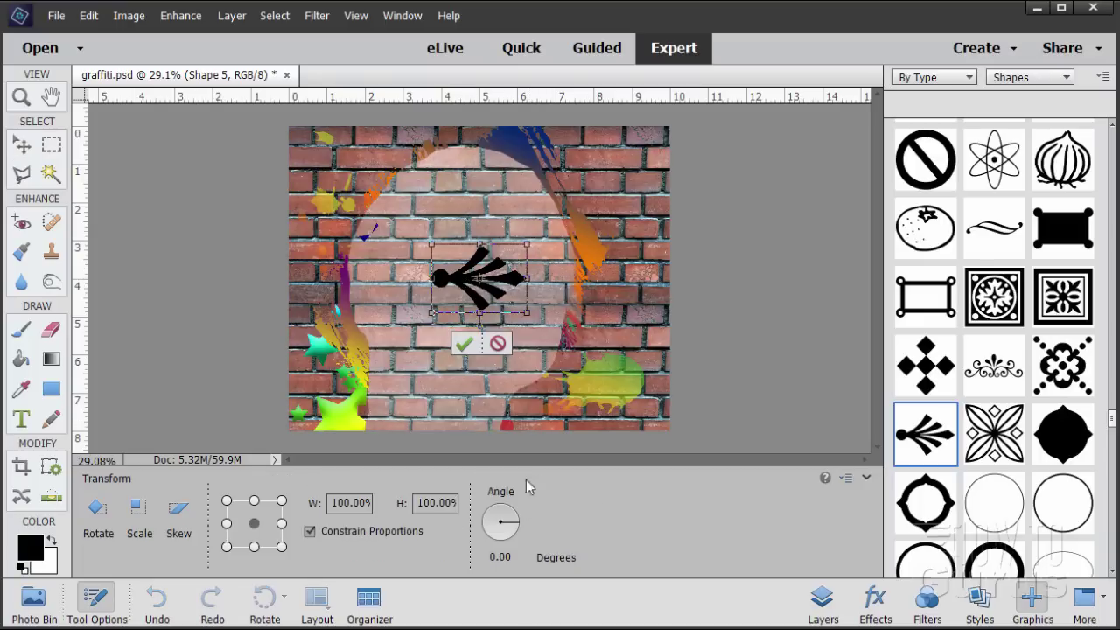
click(519, 556)
text(38)
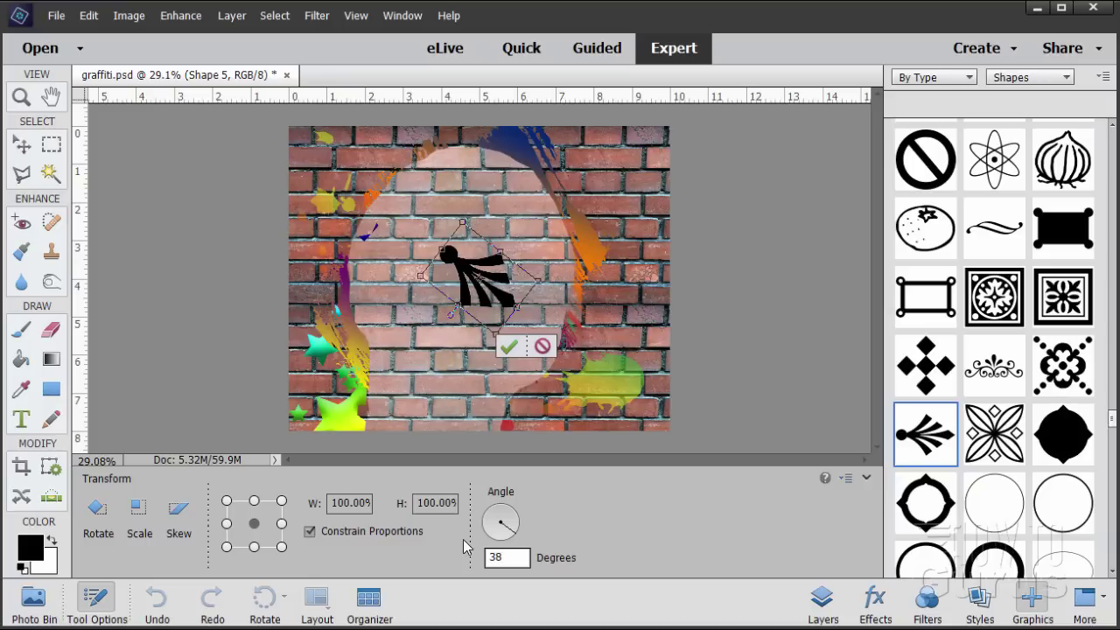
click(491, 558)
text(-)
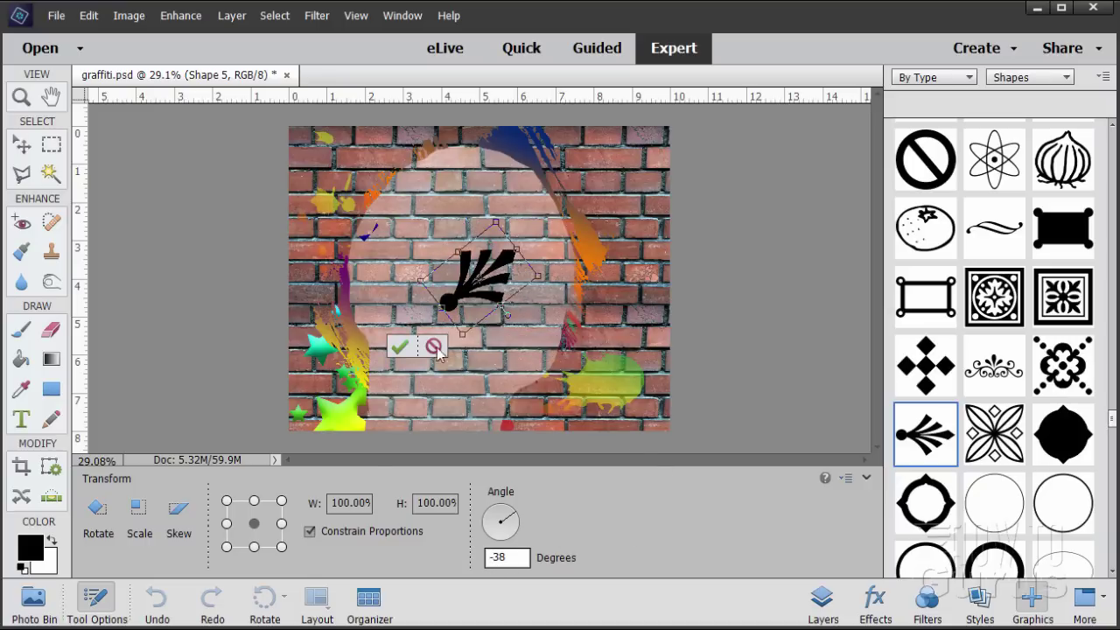
Scale the fan ornament proportionally to 250% and move it over the upper right of the wall
drag(337, 504, 382, 511)
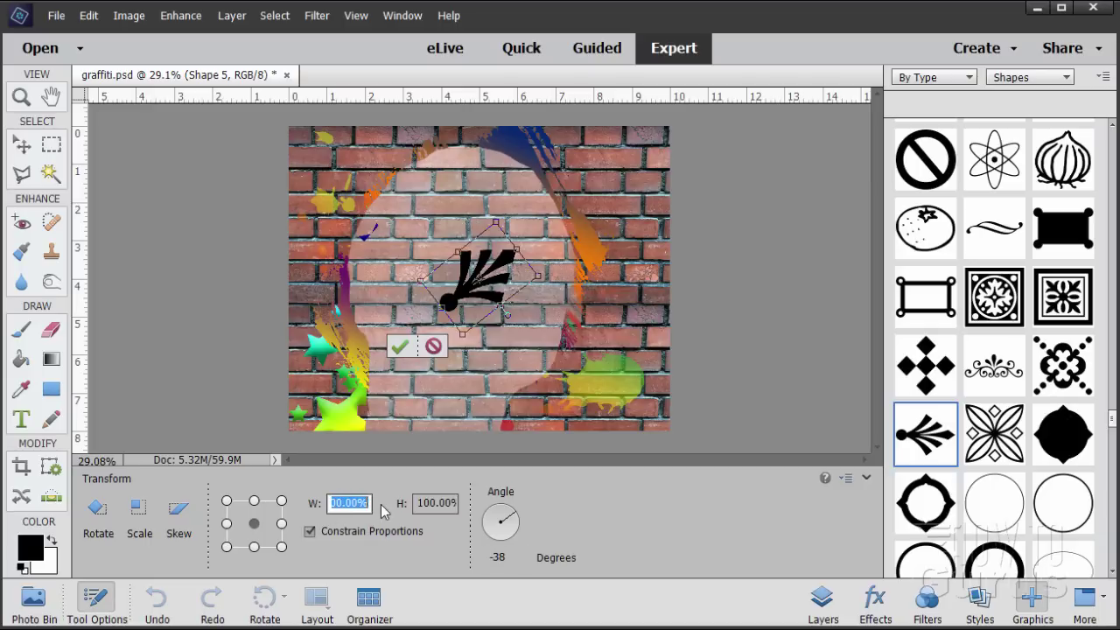
text(250)
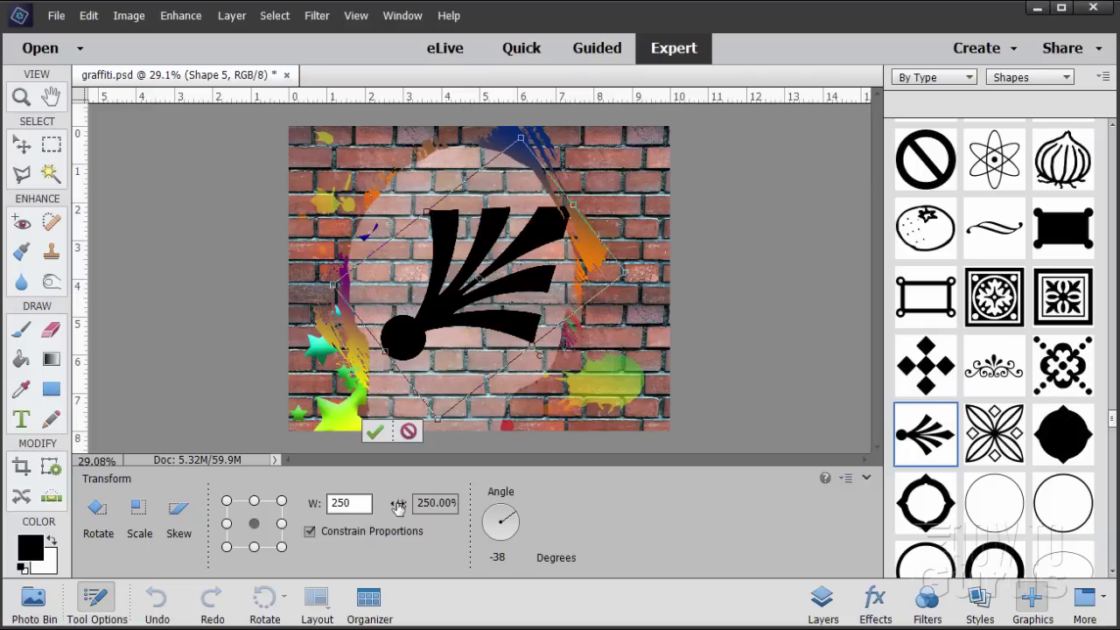
drag(443, 317, 530, 257)
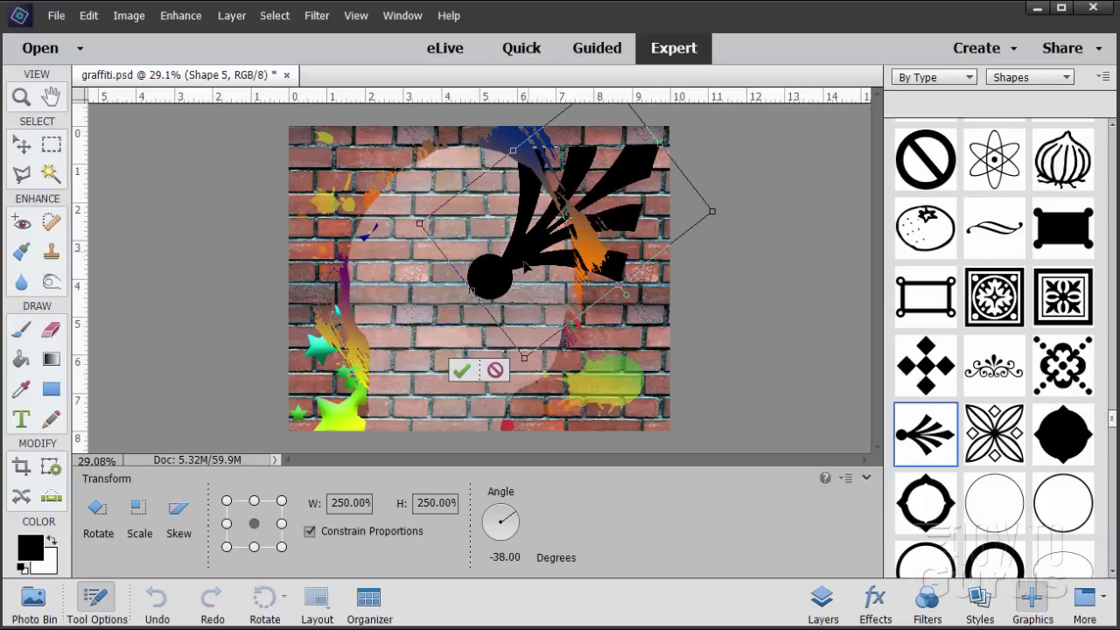
click(464, 373)
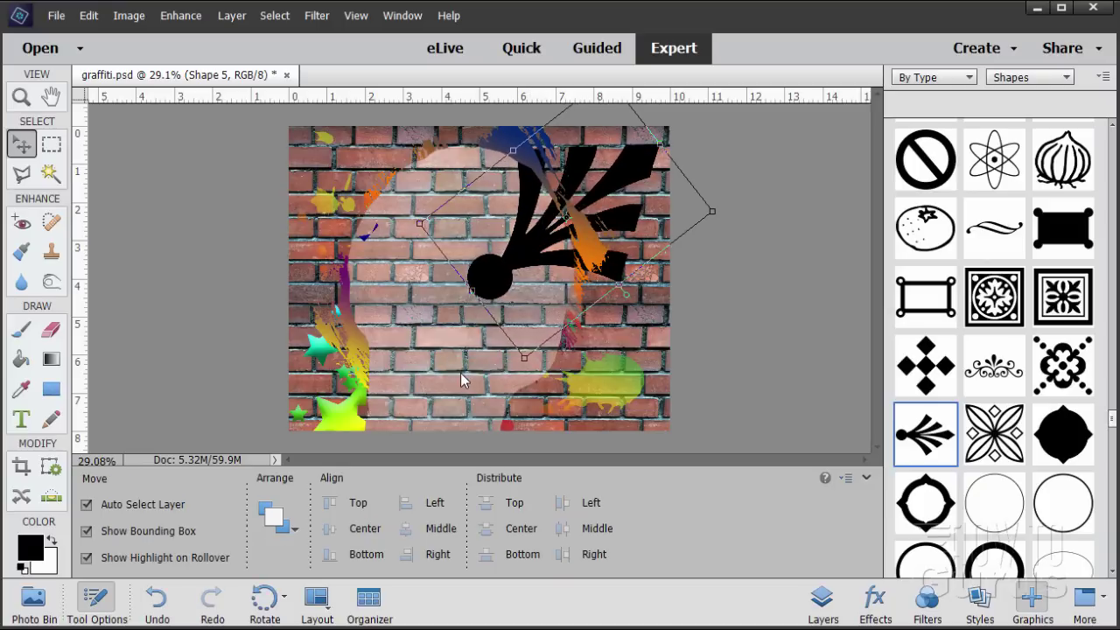
Copy the head-shaped layer mask from the paint-stroke shape layer onto the fan ornament's layer
click(822, 602)
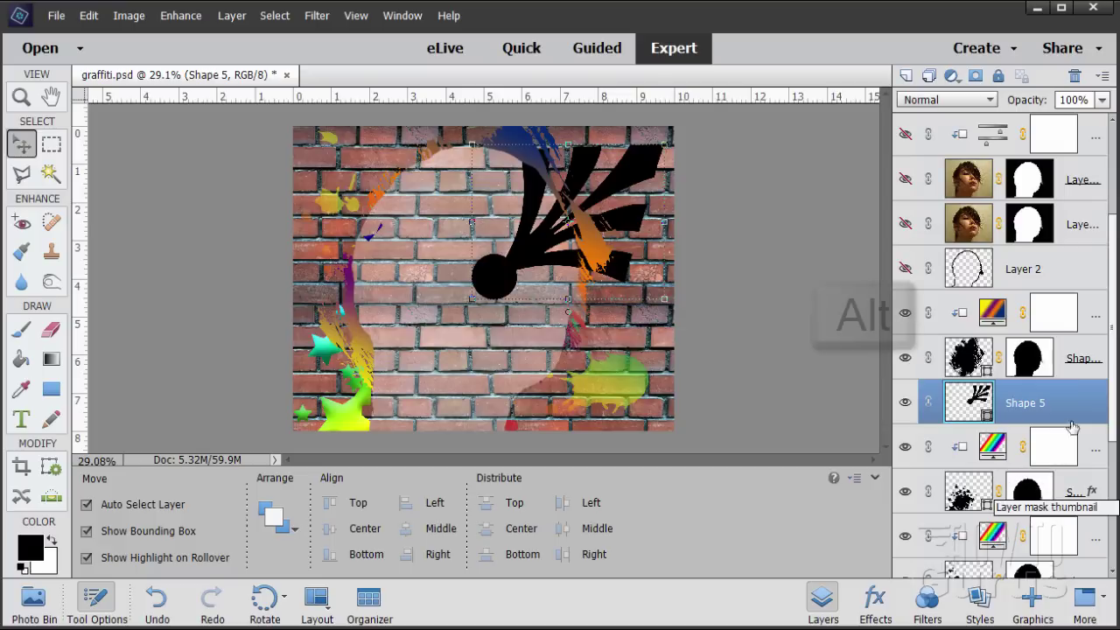
alt+click(1029, 359)
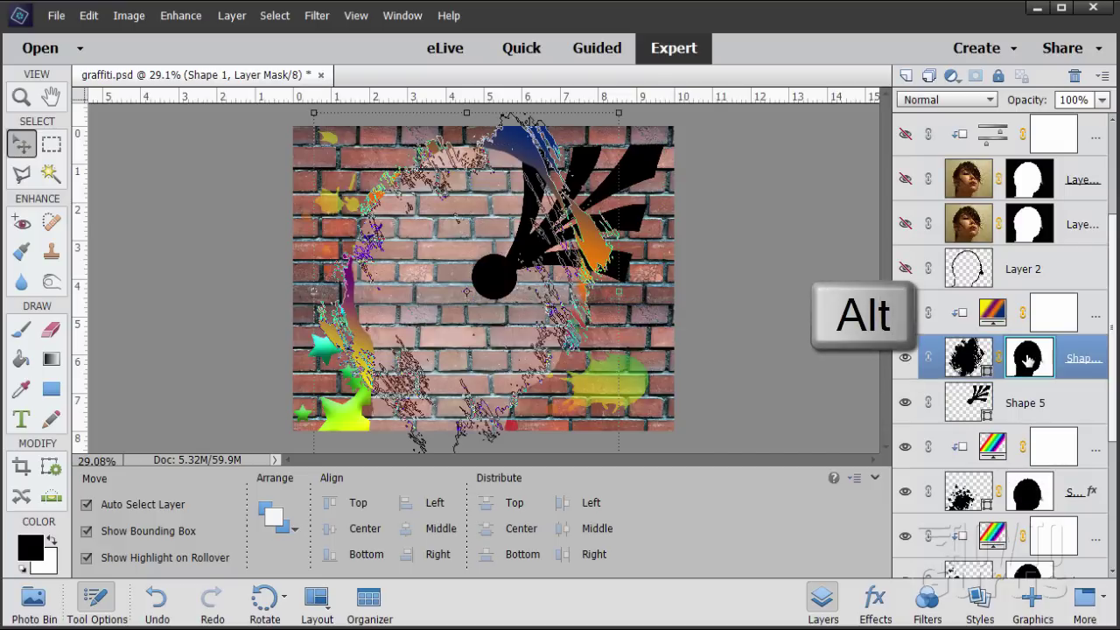
drag(1029, 359, 1031, 402)
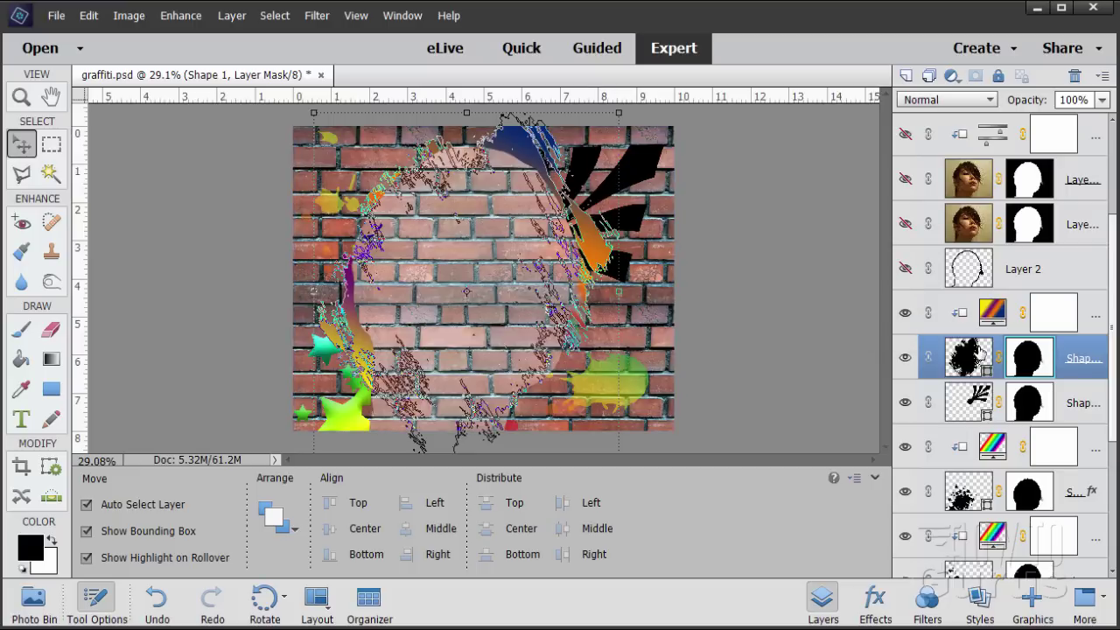
Add a new gradient fill layer above the fan ornament, using the ornament's layer as its clipping mask
click(973, 409)
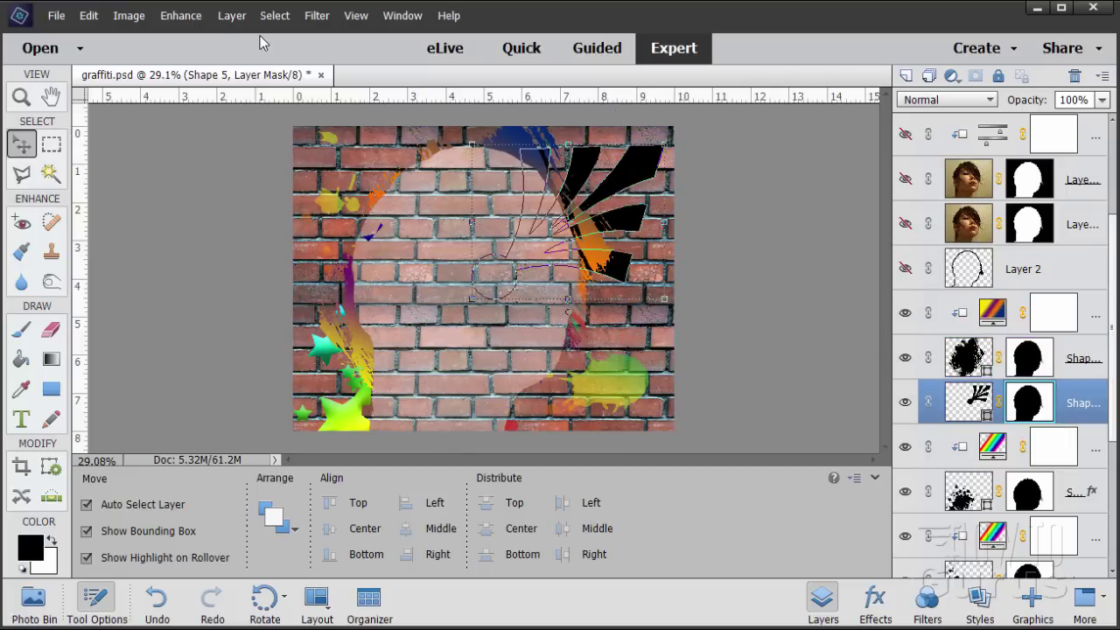
click(232, 16)
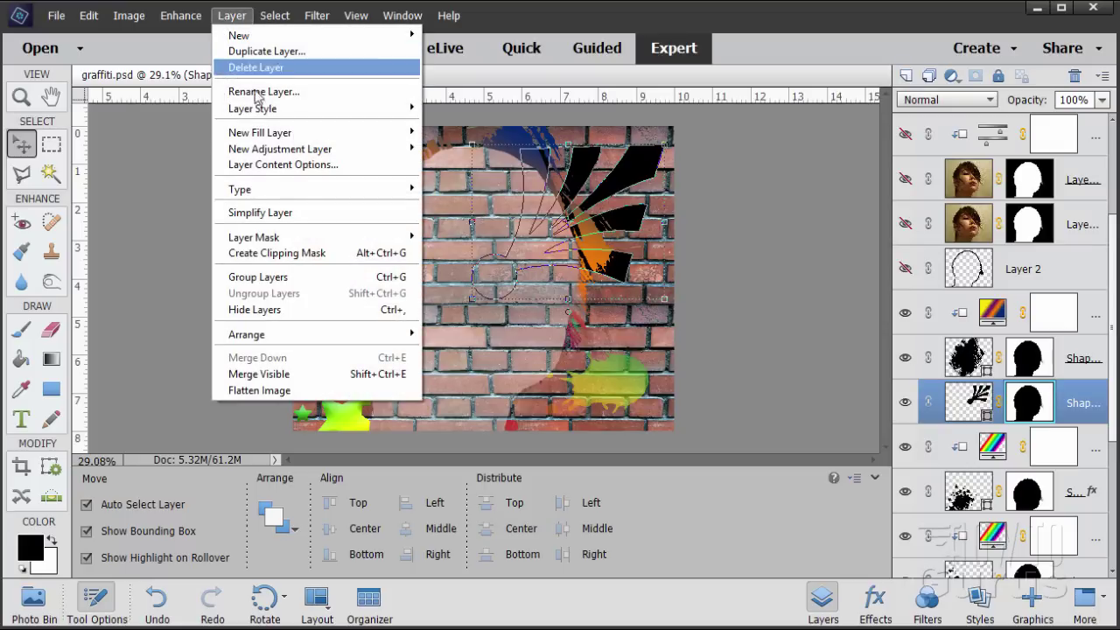
mouse_move(263, 132)
click(447, 148)
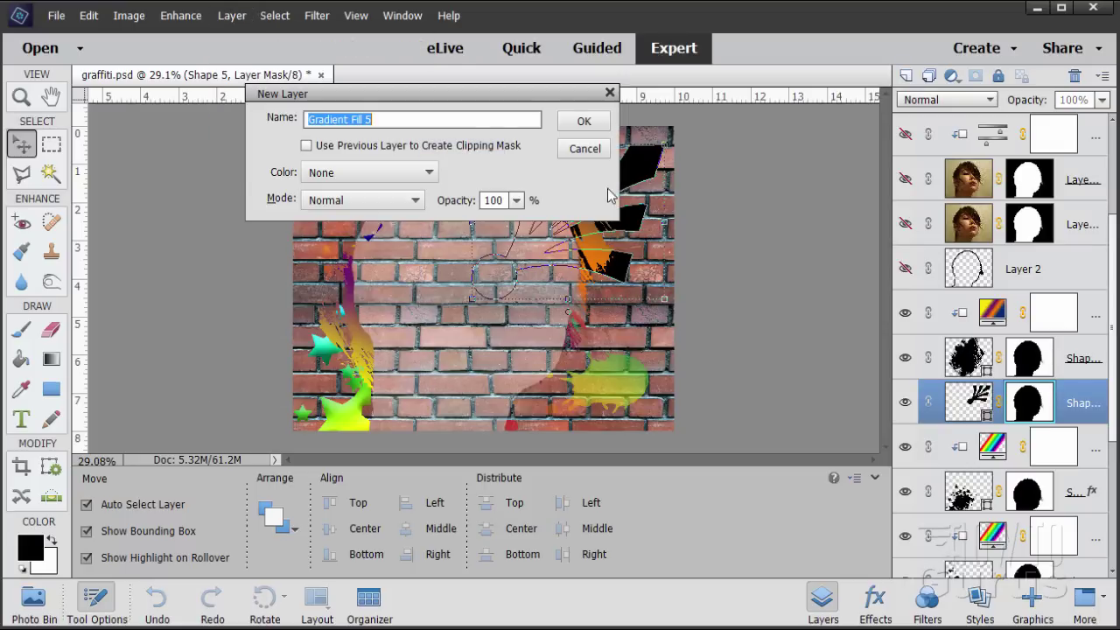
click(326, 147)
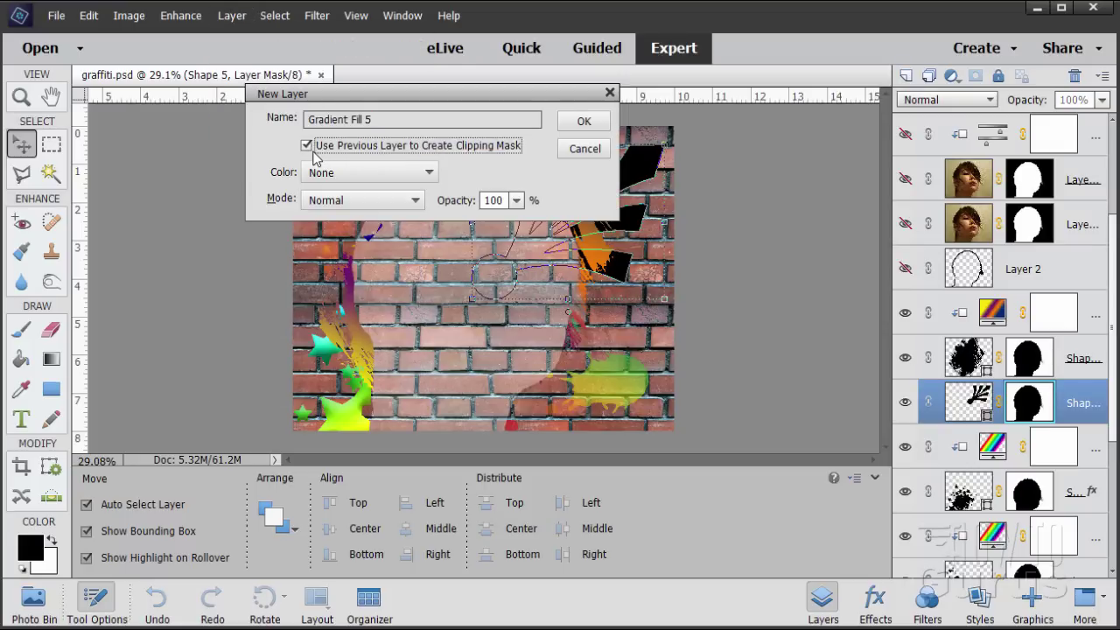
click(584, 121)
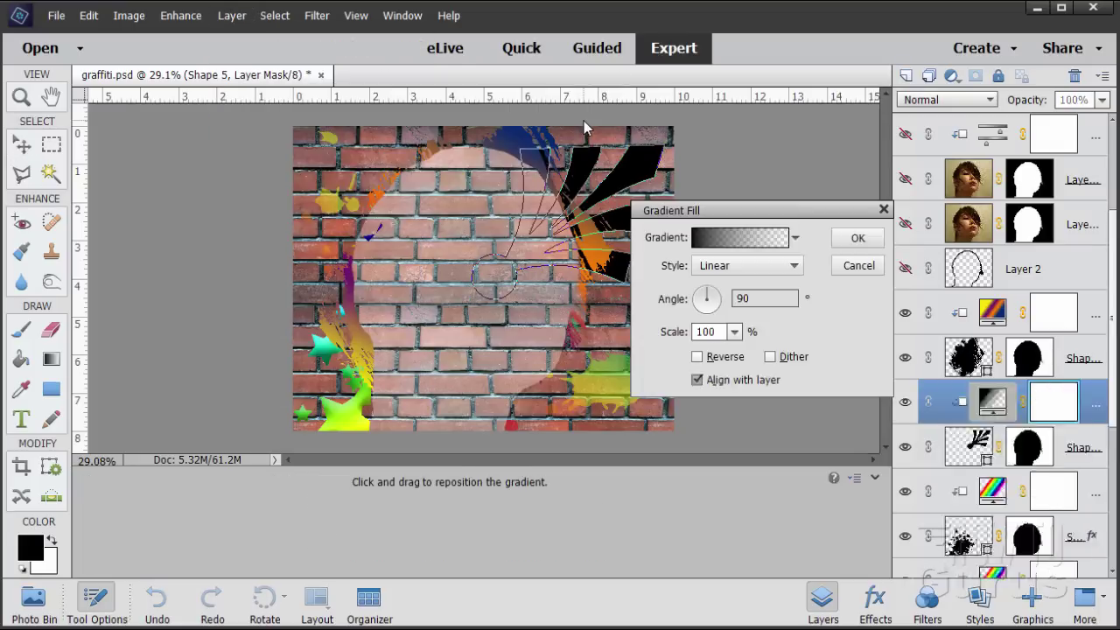
Choose the Yellow, Magenta, Teal gradient from the Color Harmonies presets for the fan ornament's fill
click(750, 244)
click(267, 165)
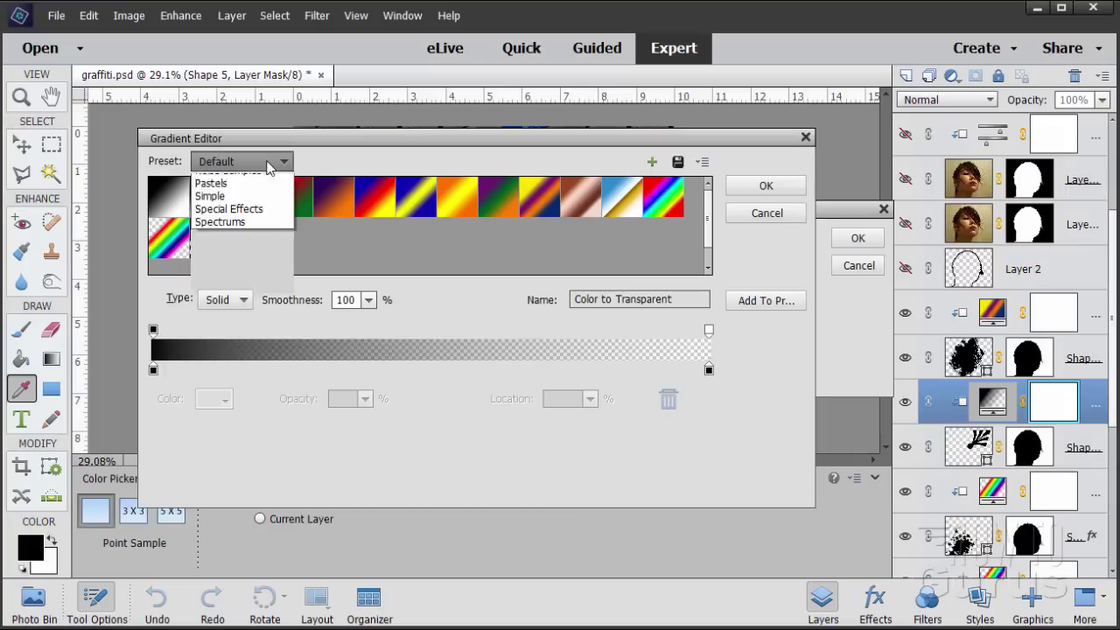
click(232, 186)
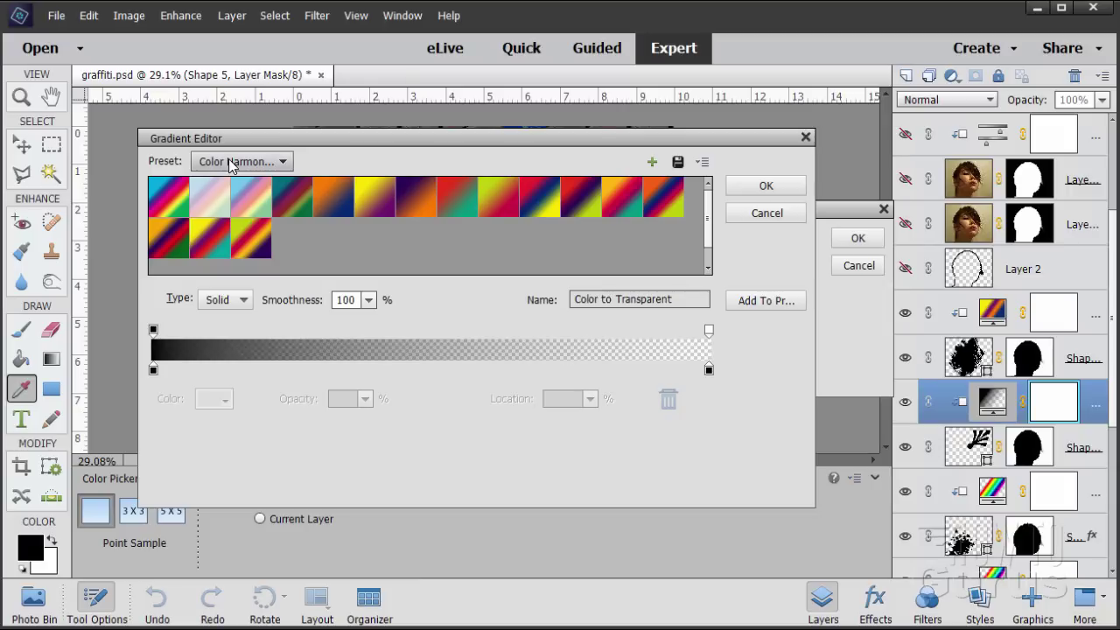
click(250, 197)
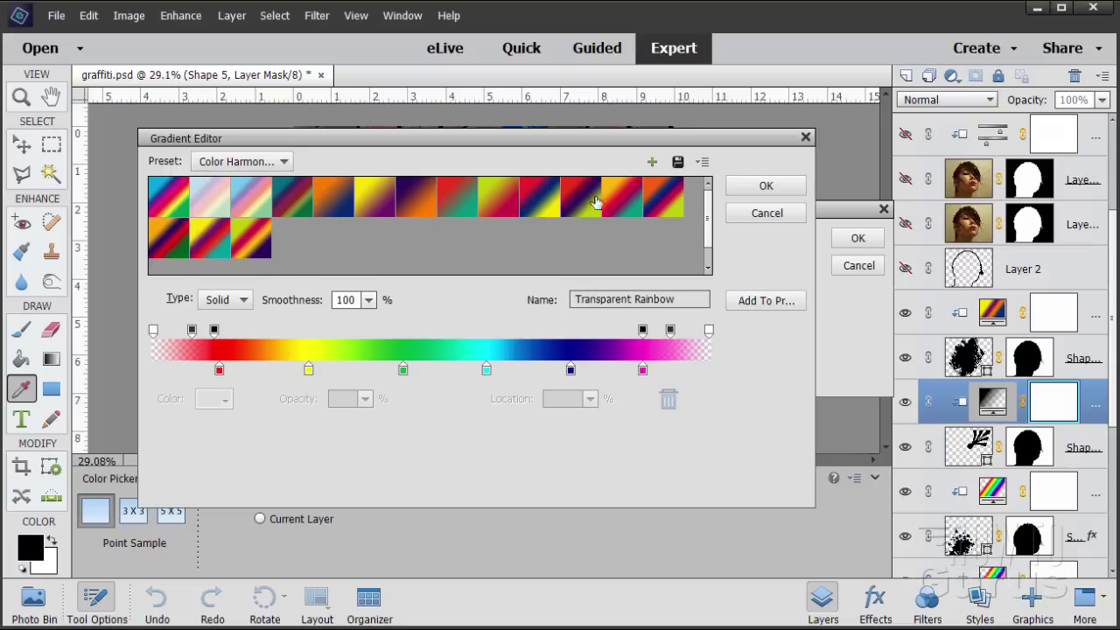
click(621, 203)
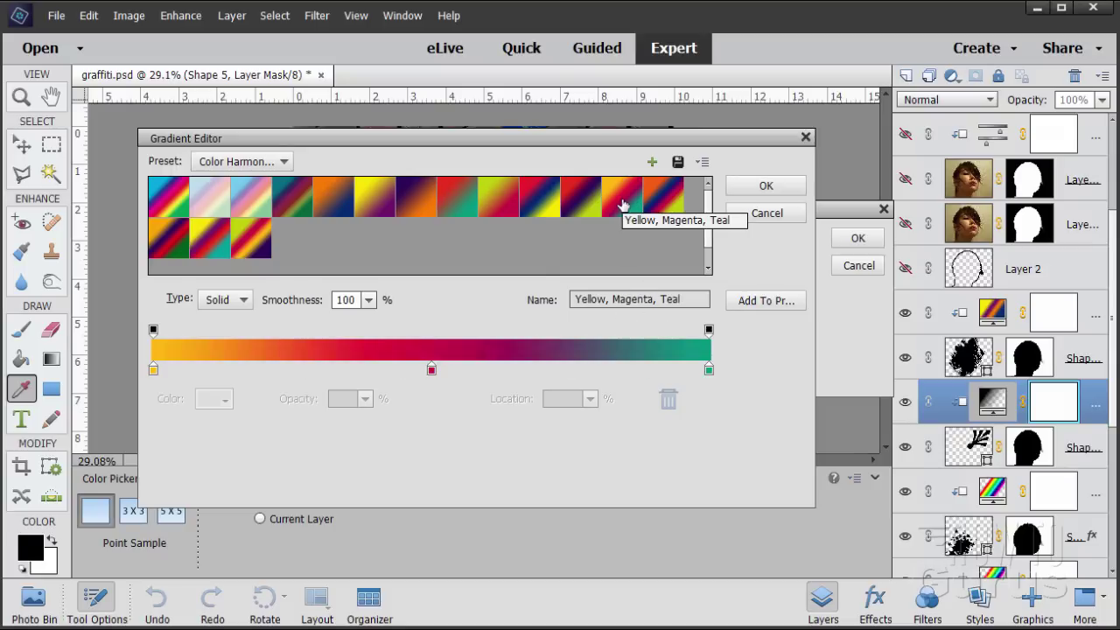
click(766, 186)
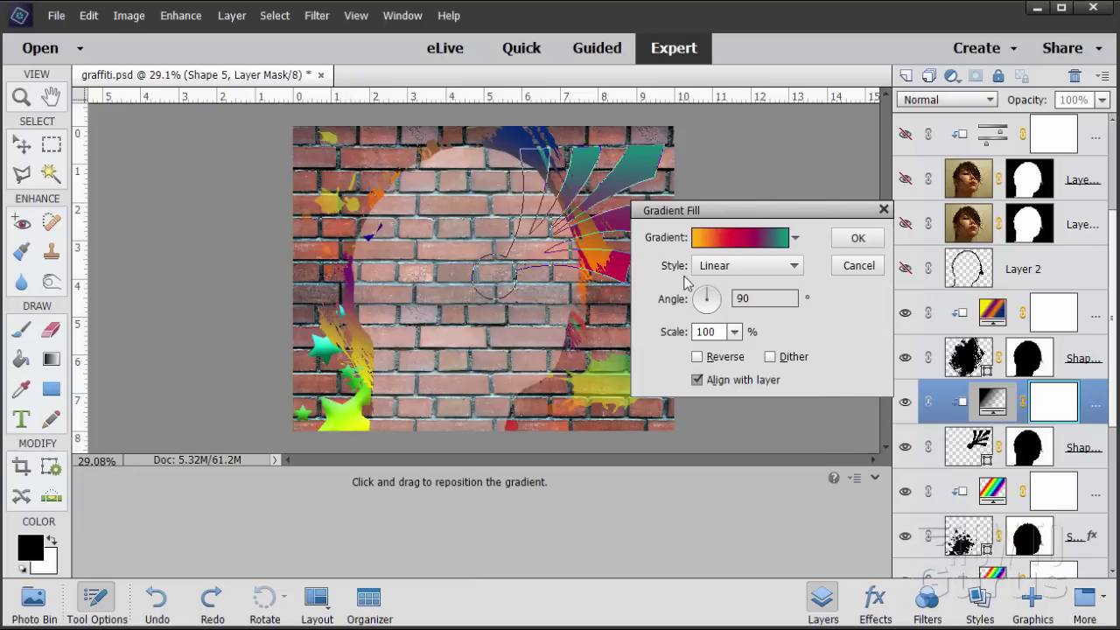
Set the angle of the fan ornament's gradient fill to 26.5 degrees
drag(734, 211, 768, 256)
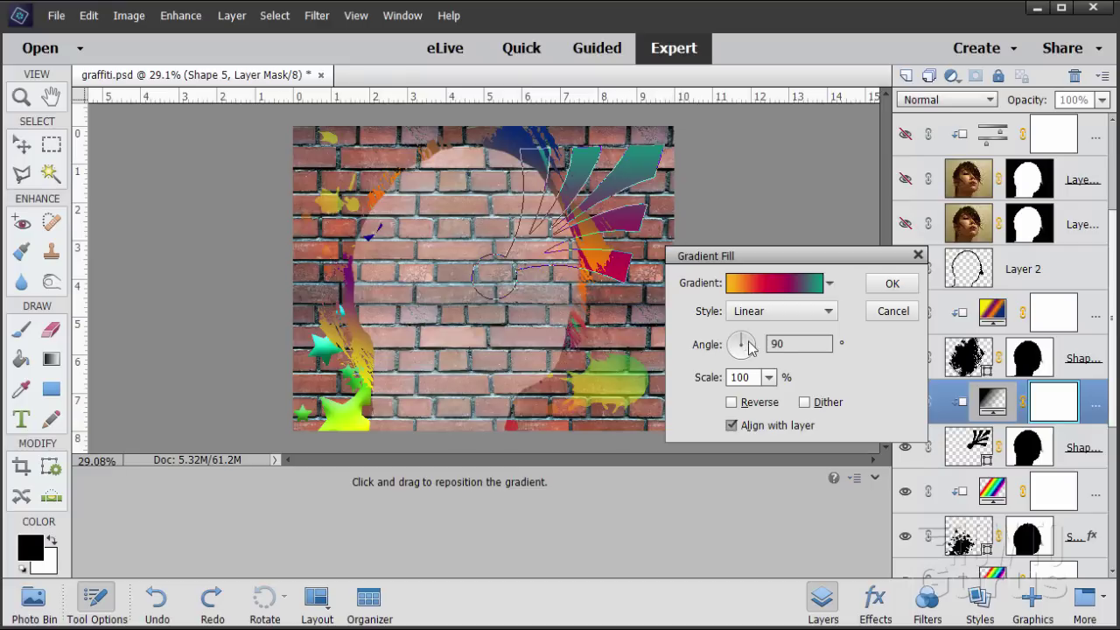
double_click(794, 344)
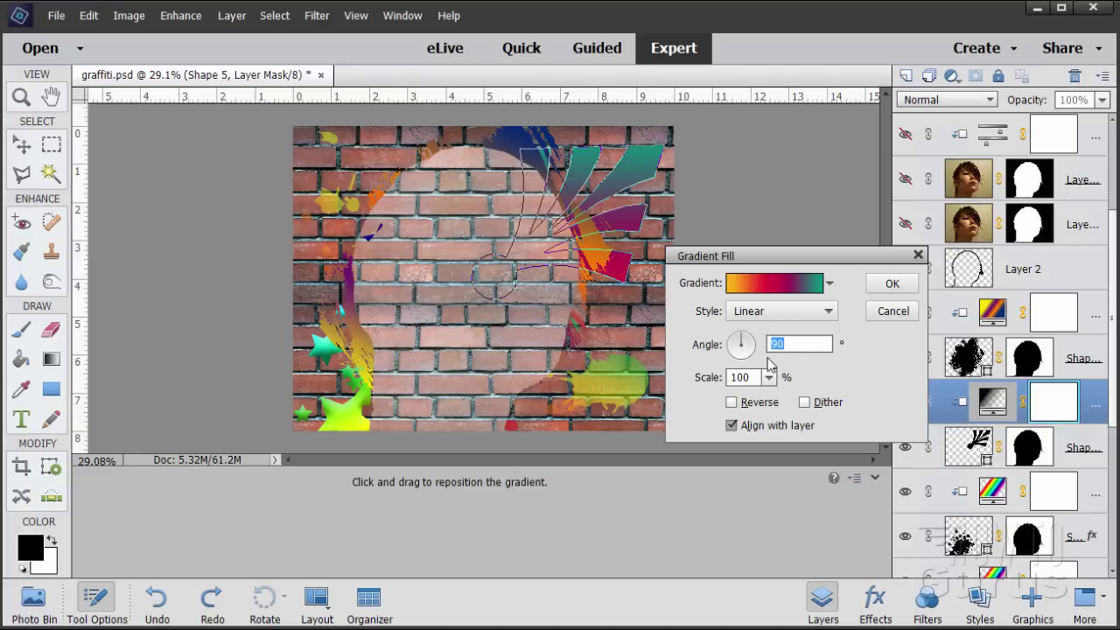
text(26.5)
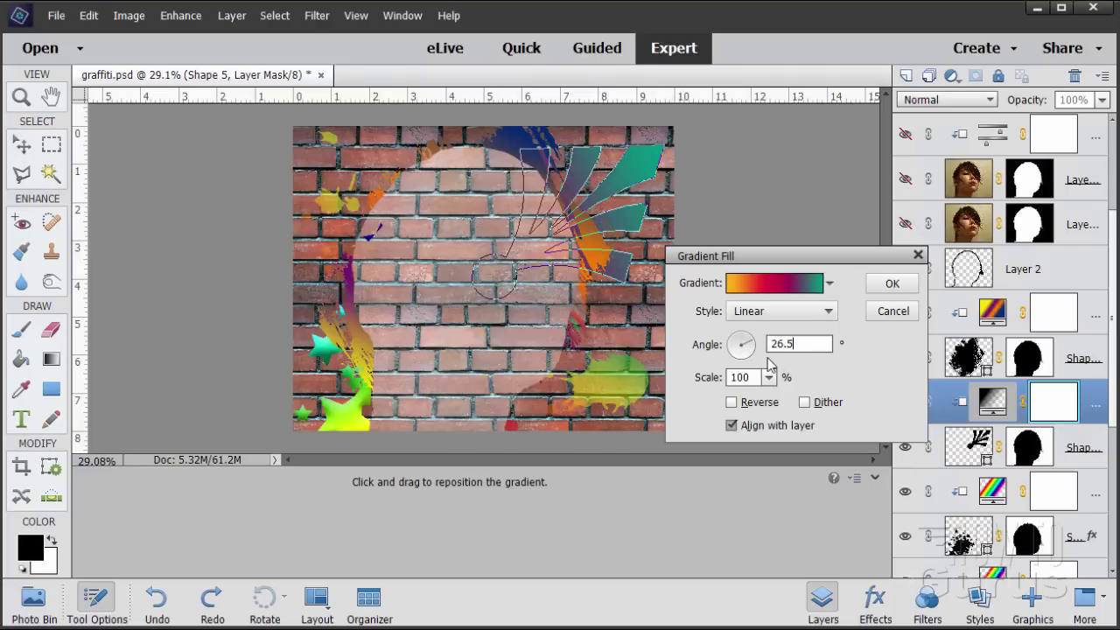
click(892, 282)
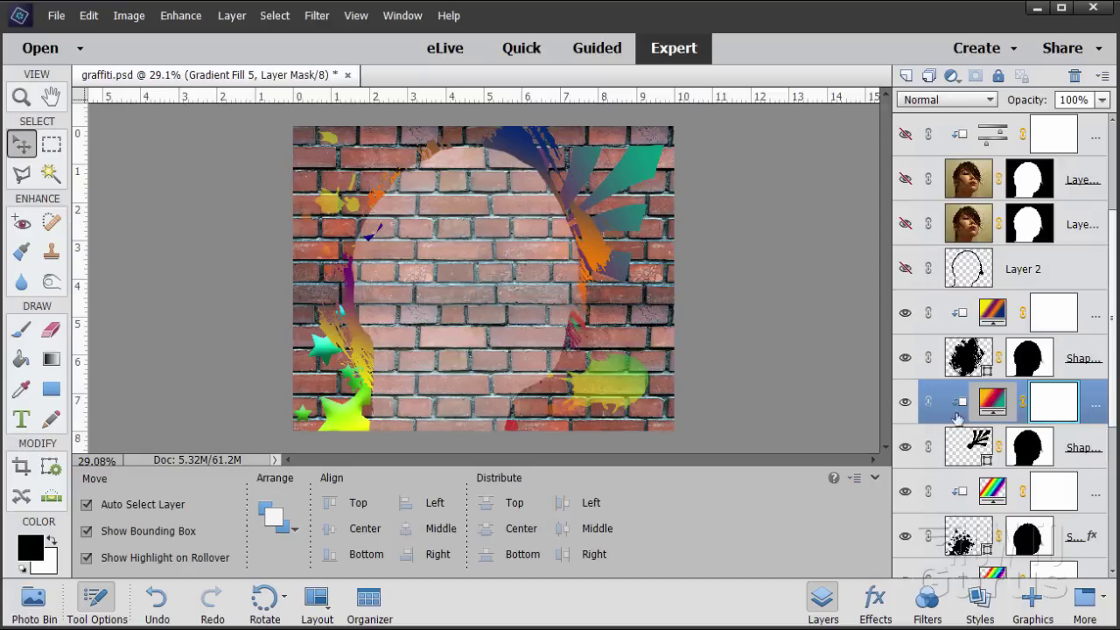
Duplicate the masked fan ornament layer and move the copy above the yellow, magenta and teal gradient fill layer
click(973, 449)
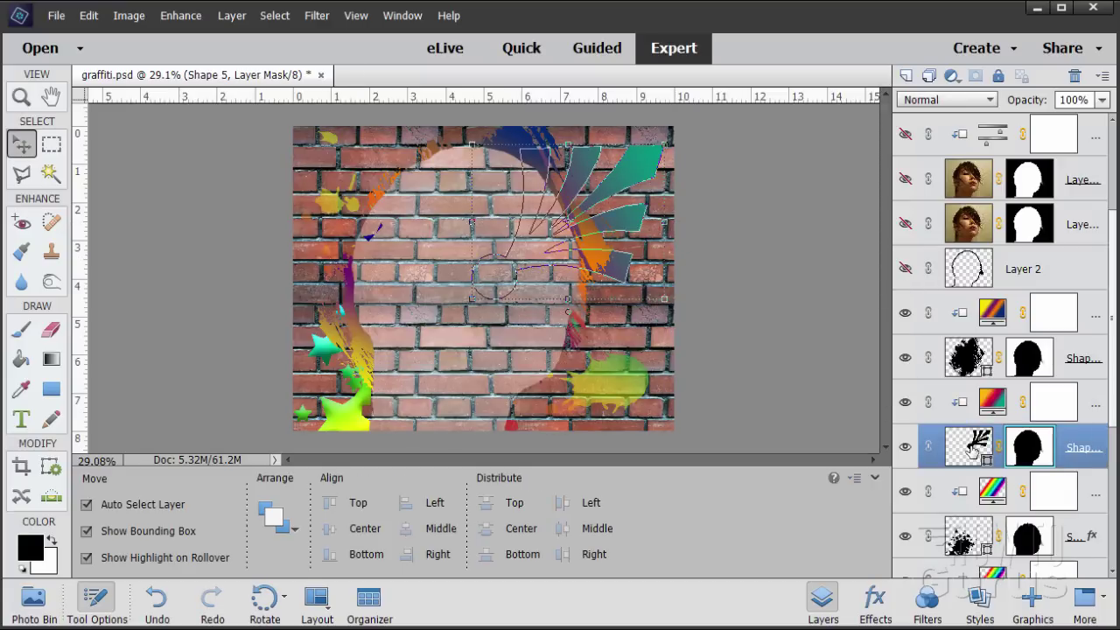
drag(974, 446, 907, 78)
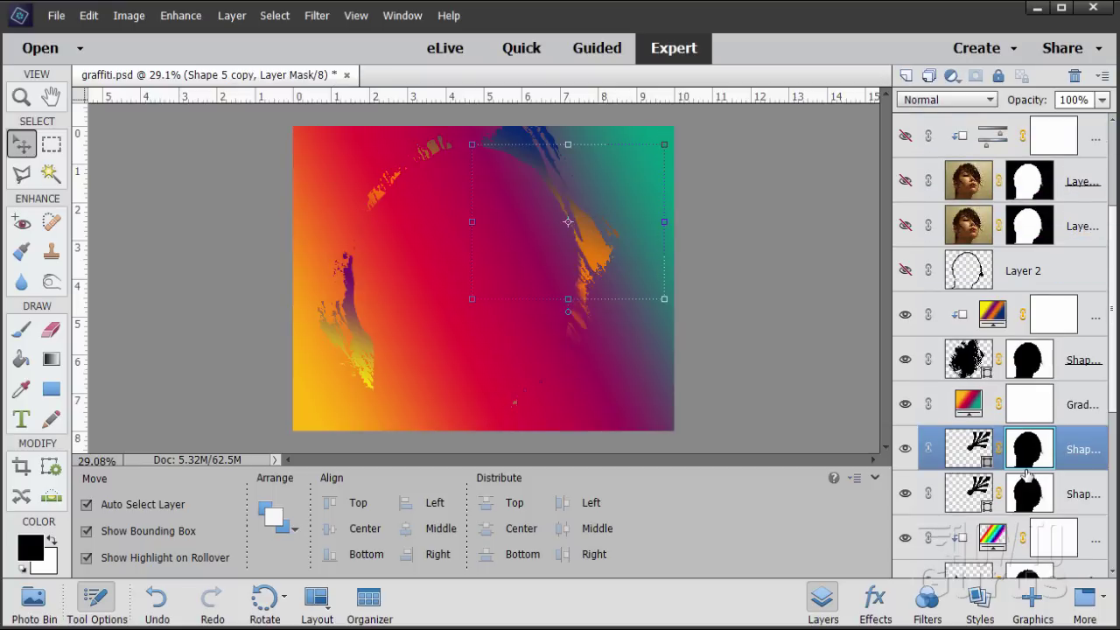
drag(986, 466, 993, 418)
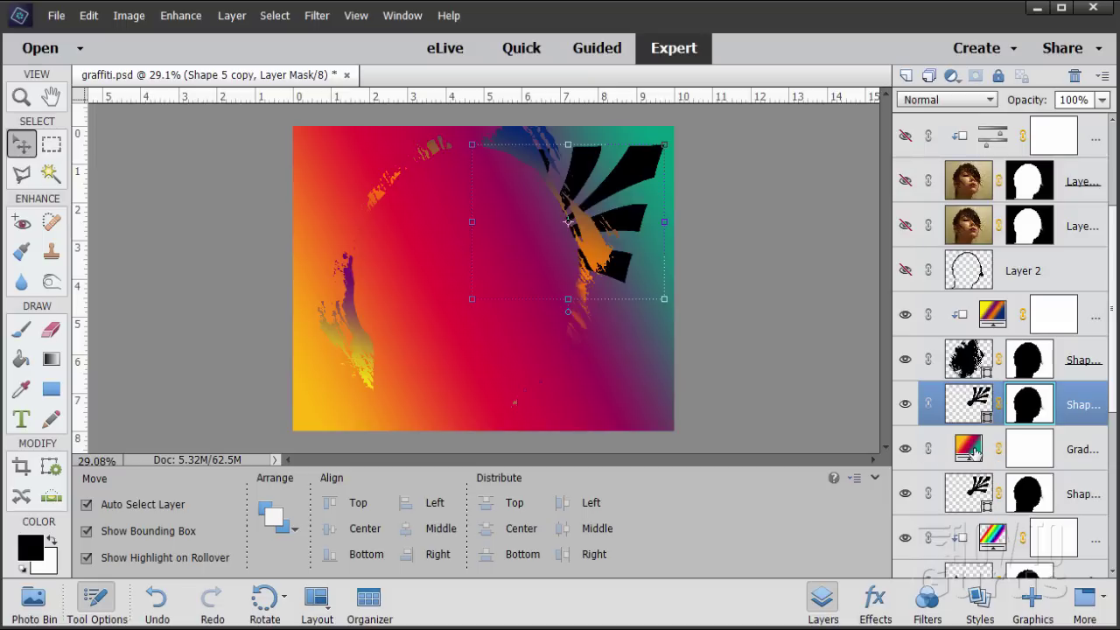
Clip the gradient fill to the original fan ornament again and shift the duplicate fan slightly up and left
click(976, 447)
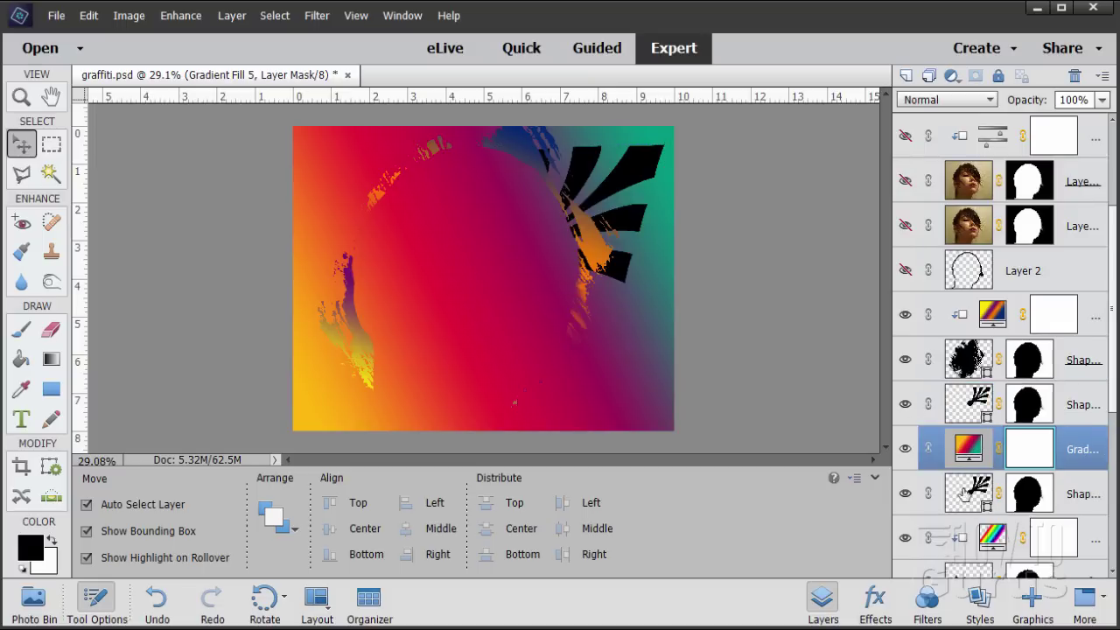
right_click(1079, 453)
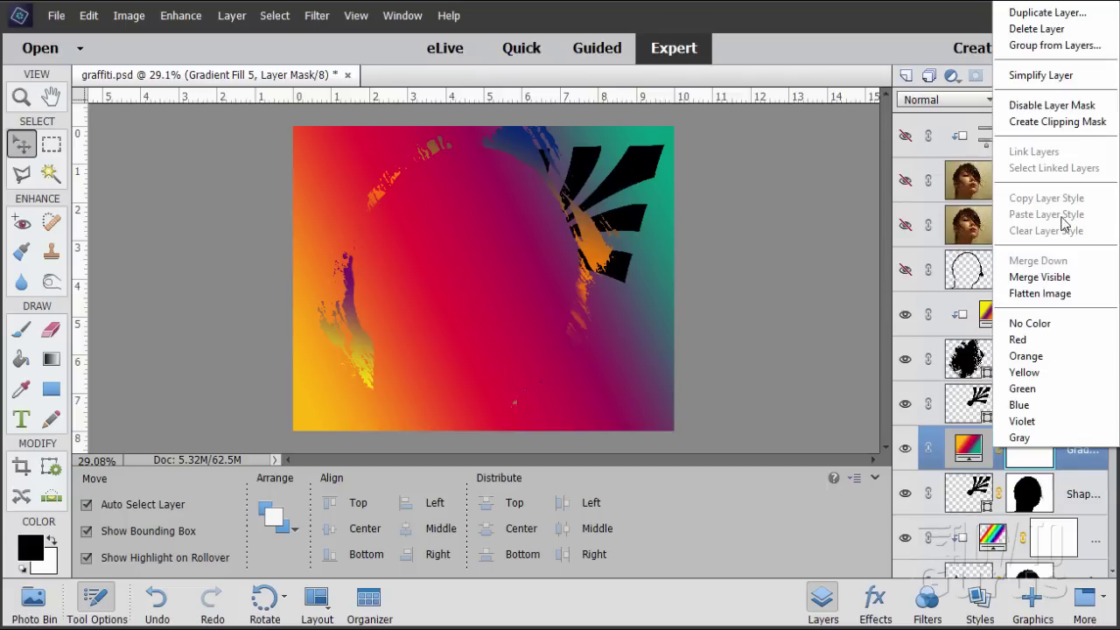
click(1057, 121)
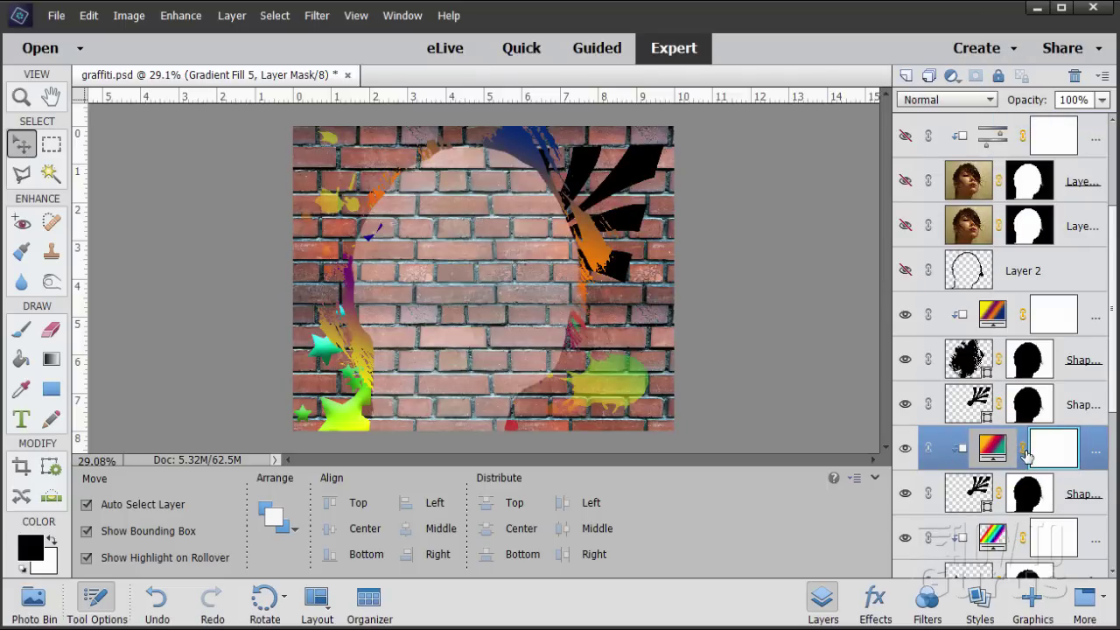
click(973, 407)
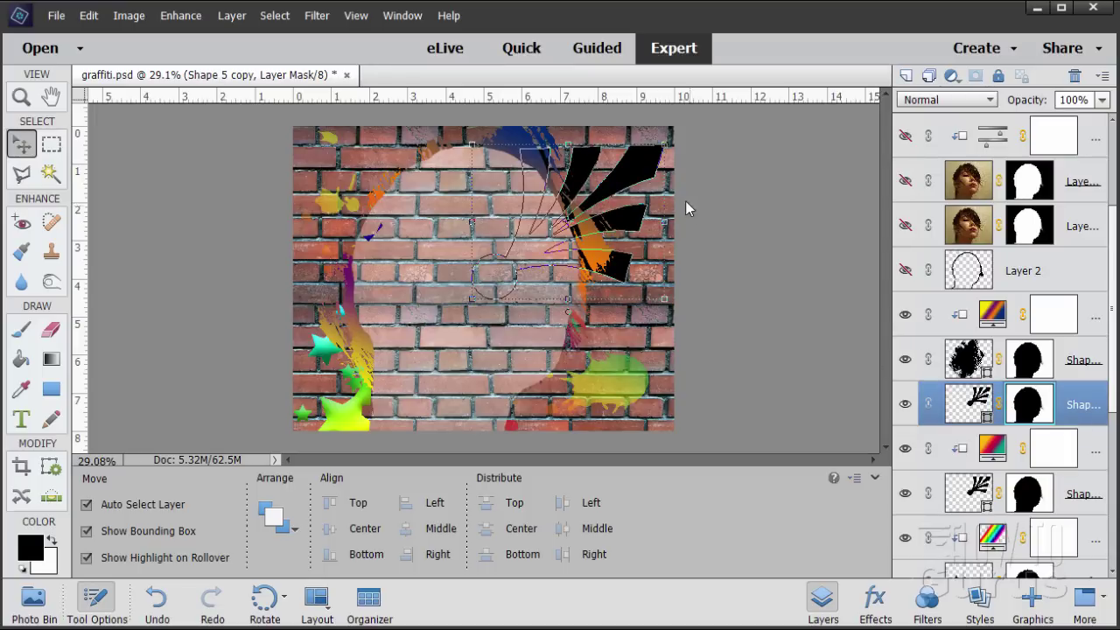
drag(637, 176, 633, 152)
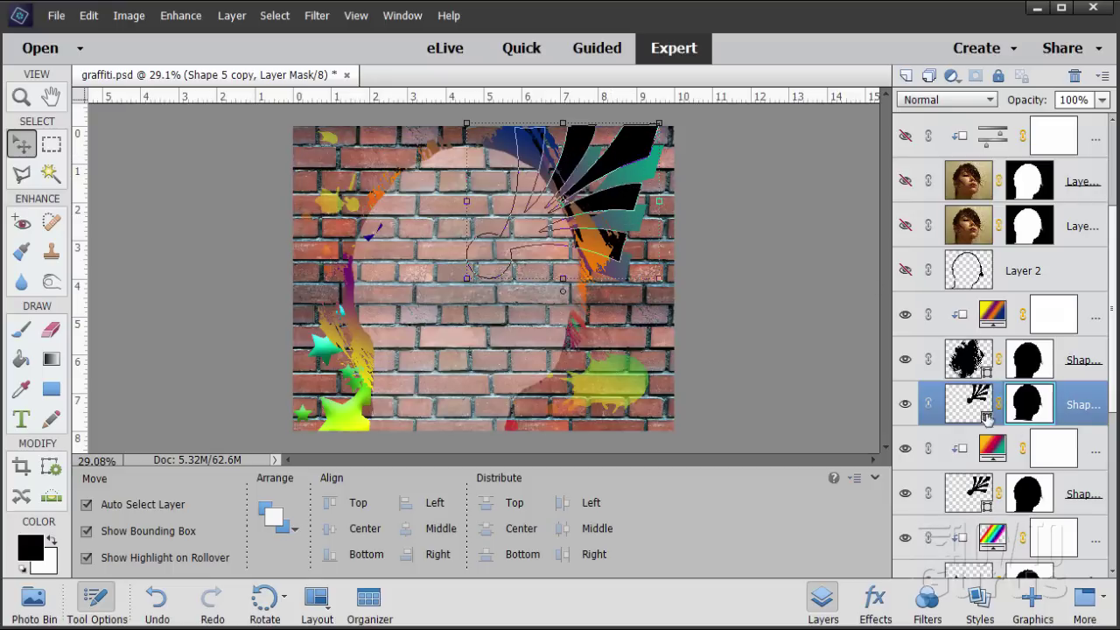
Add a gradient fill layer clipped to the duplicate fan ornament, using the Yellow, Magenta, Teal gradient
click(231, 15)
mouse_move(313, 136)
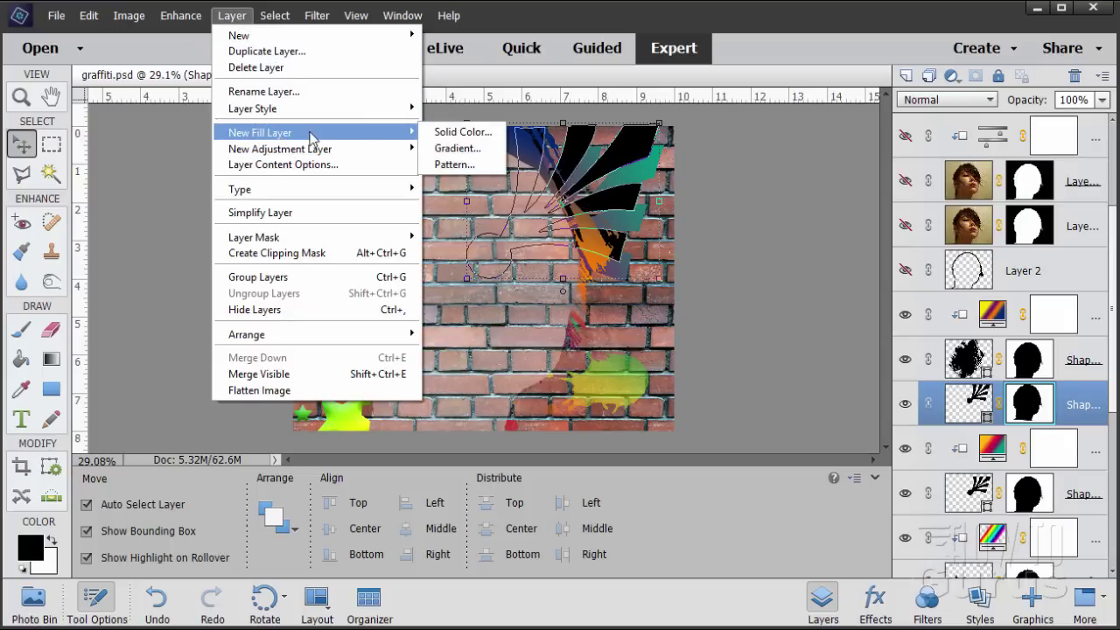
click(429, 148)
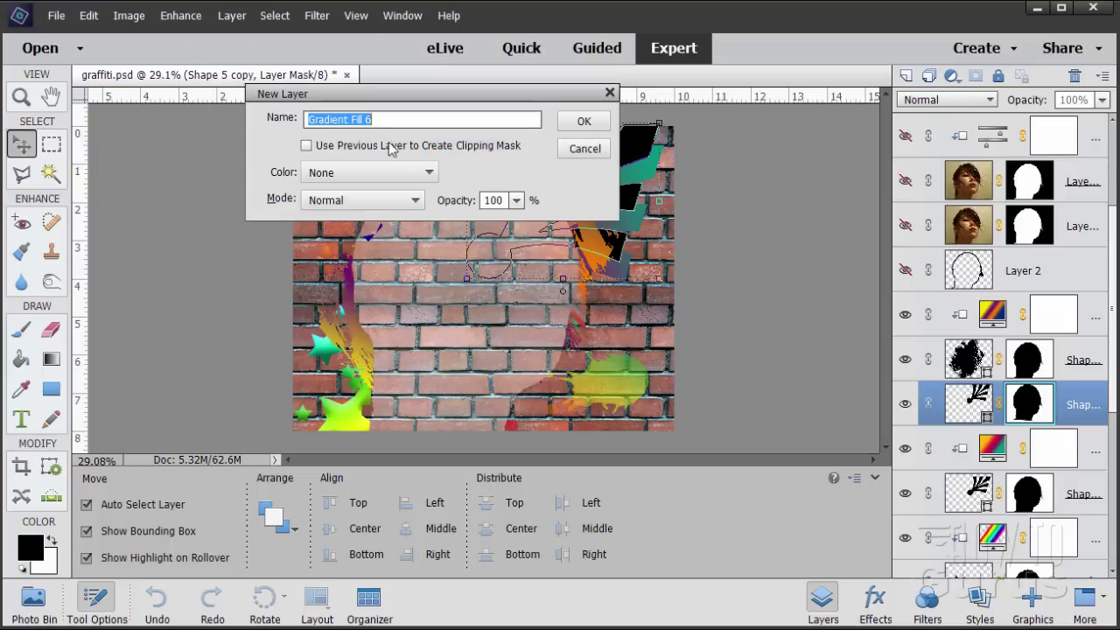
click(360, 145)
click(567, 128)
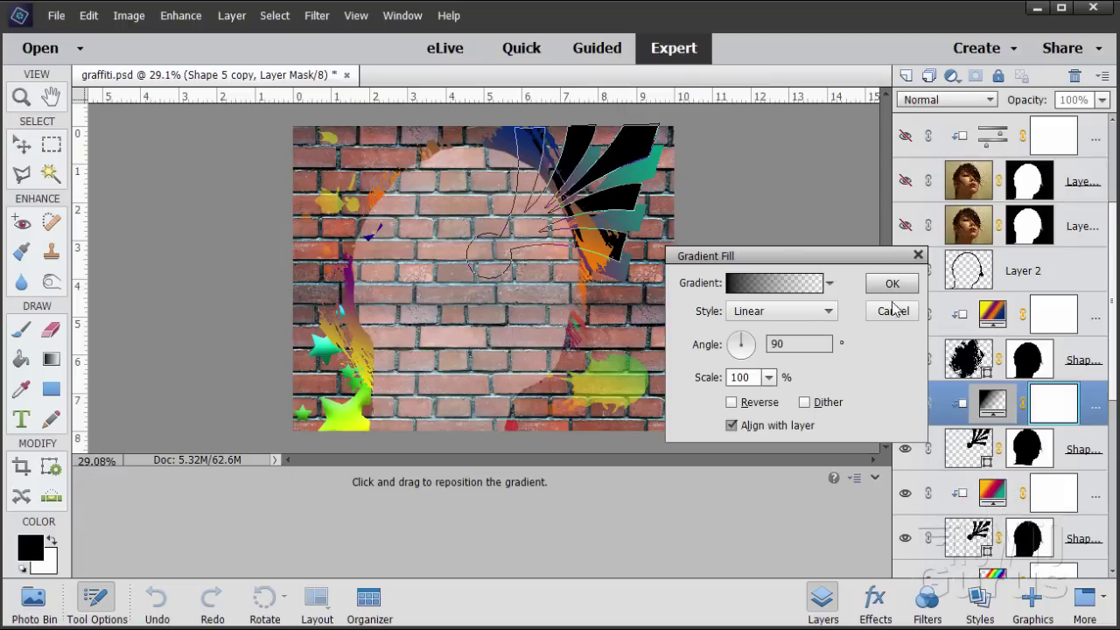
click(768, 285)
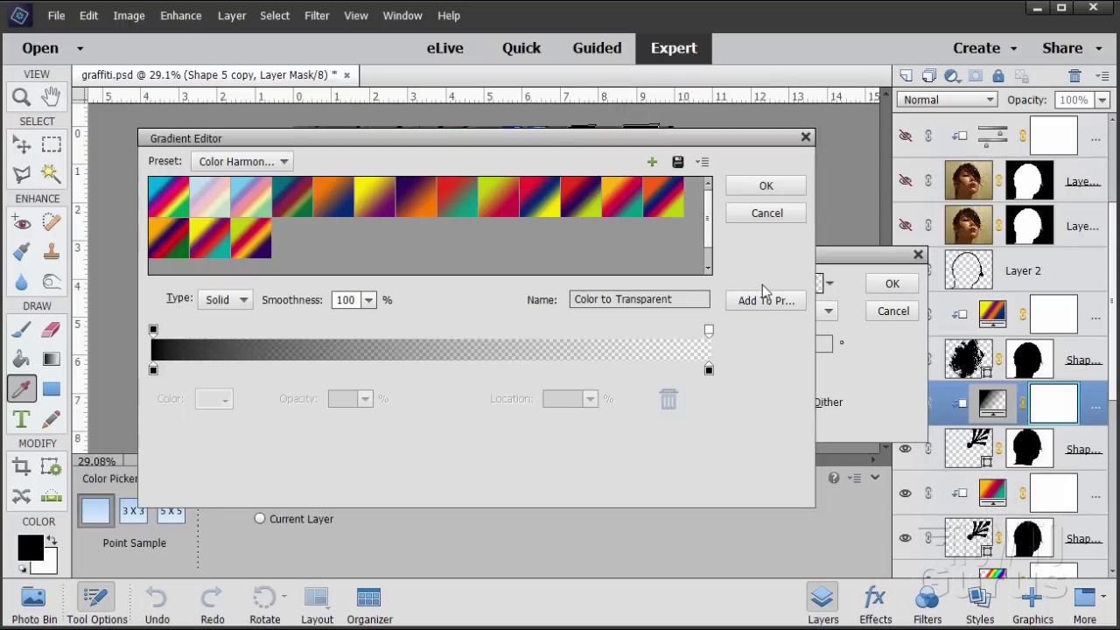
click(634, 203)
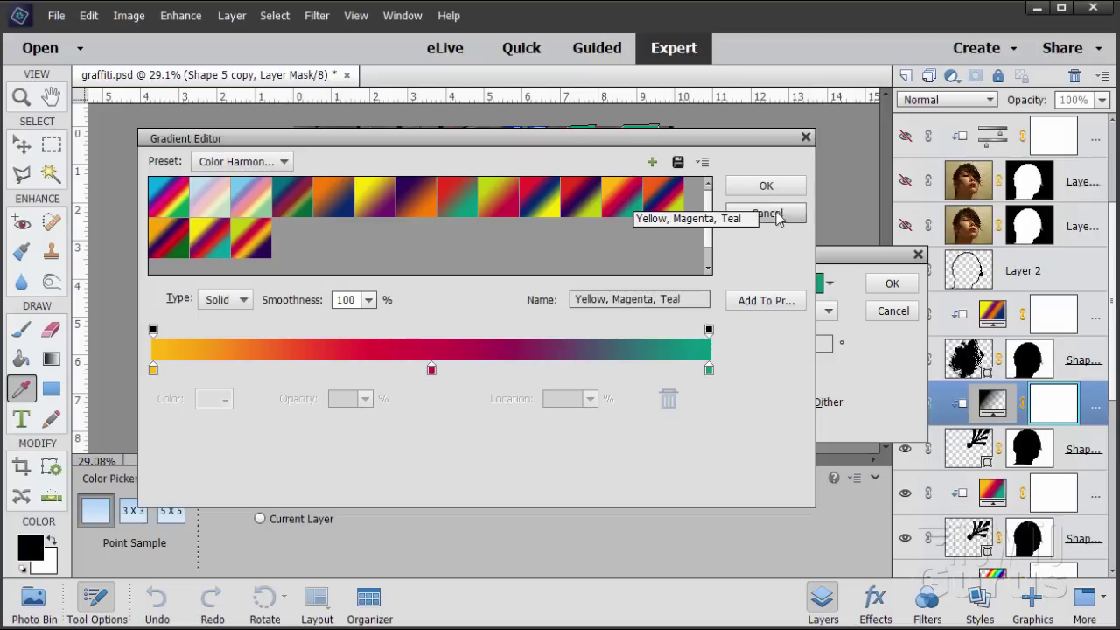
click(767, 185)
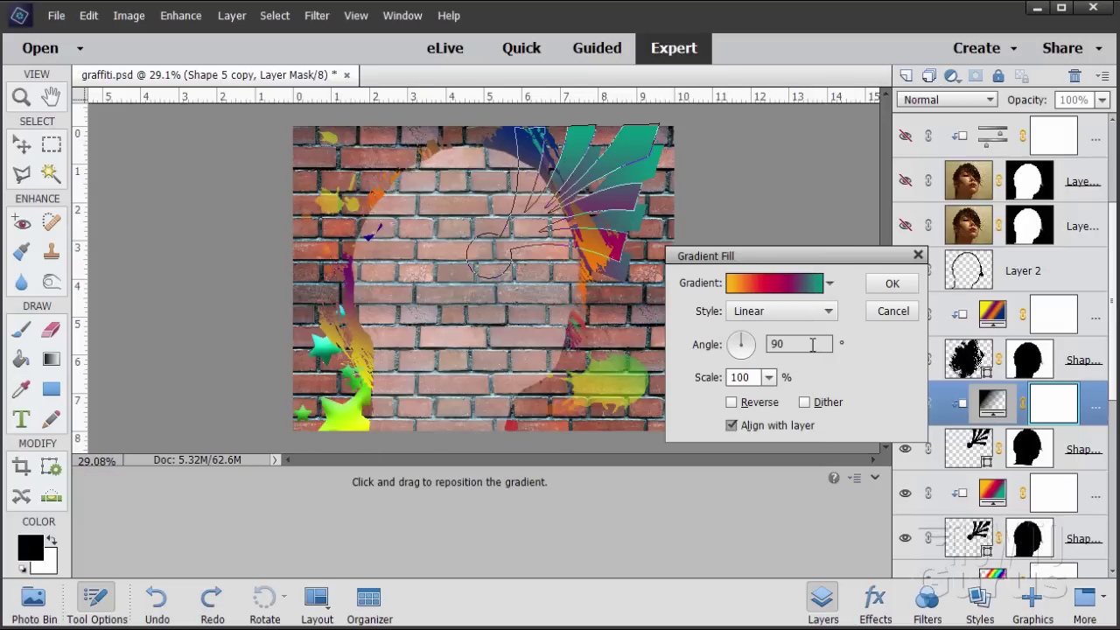
Set the angle of the duplicate fan's gradient fill to -146.3 degrees
drag(806, 343, 757, 344)
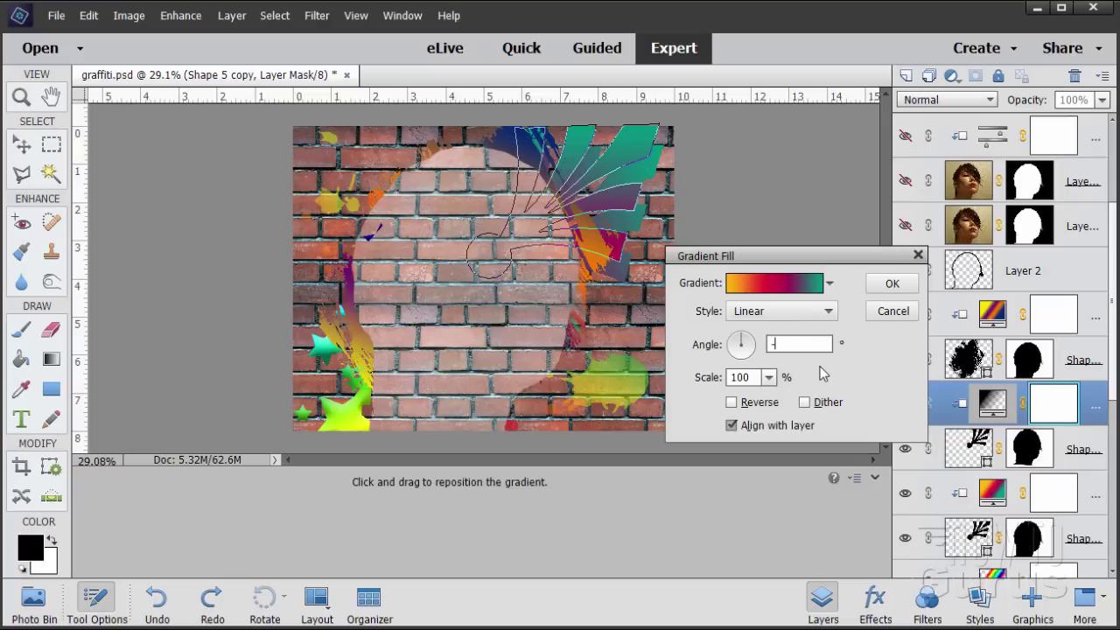
text(-146)
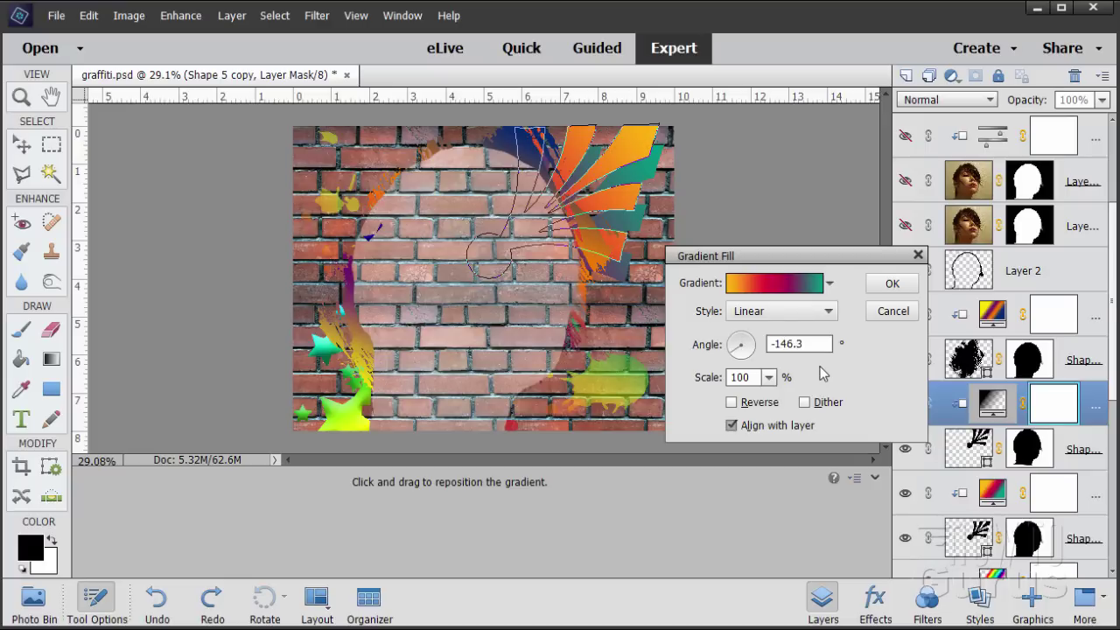
text(.3)
click(873, 287)
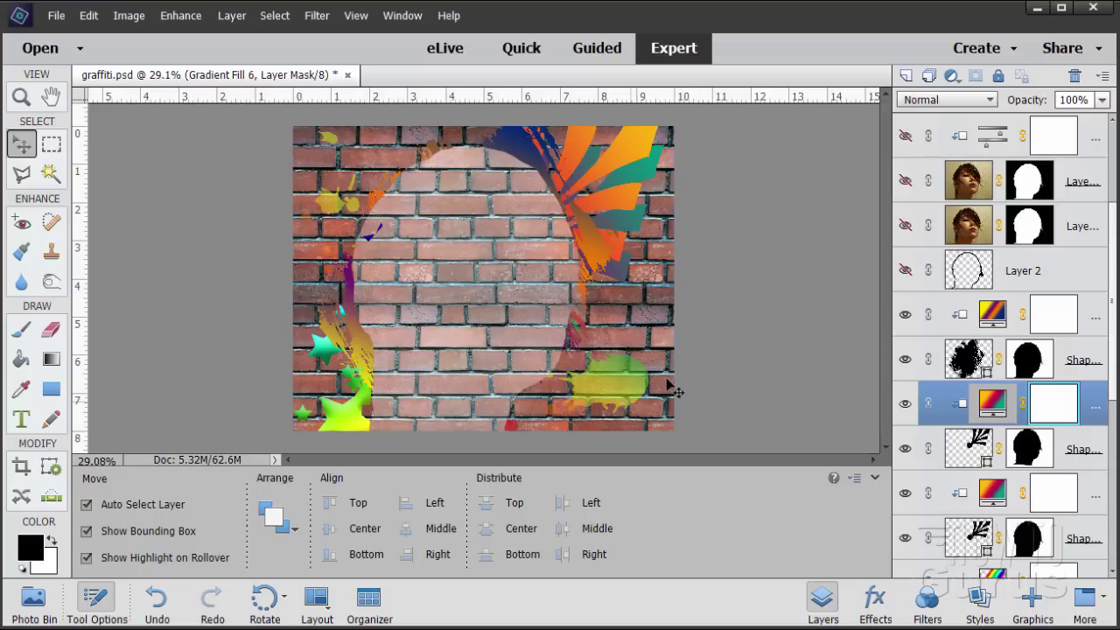
Make the black head outline on Layer 2 and both masked portrait photo layers visible again
click(905, 270)
click(905, 226)
click(905, 182)
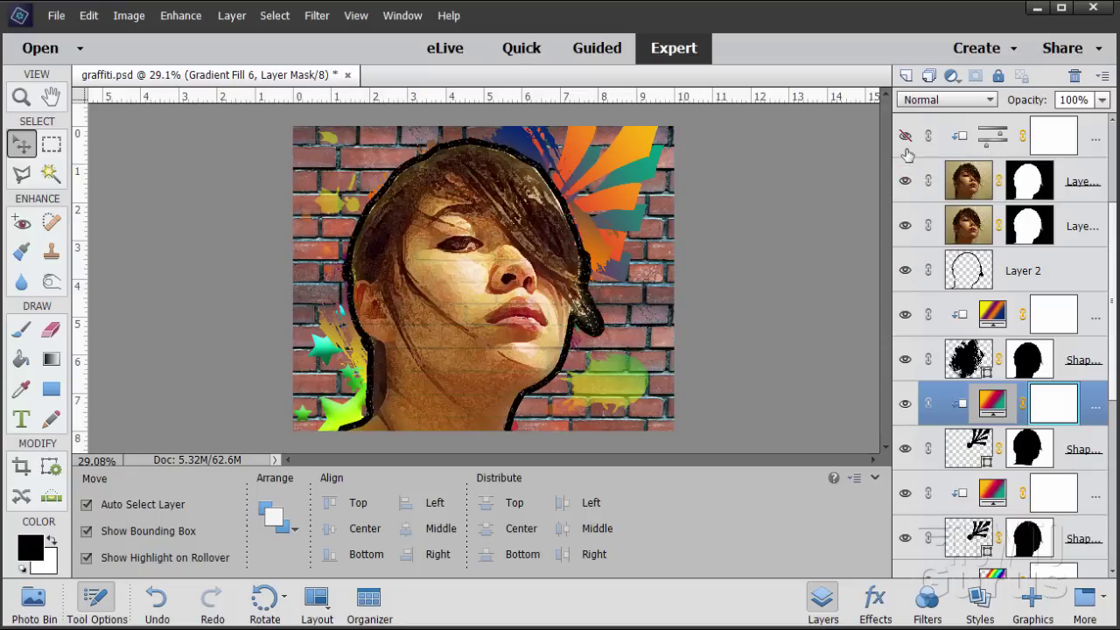
Make the portrait's clipped adjustment layer, the masked hair photo layer and its clipped gradient map visible again
click(905, 135)
scroll(998, 350, up, 4)
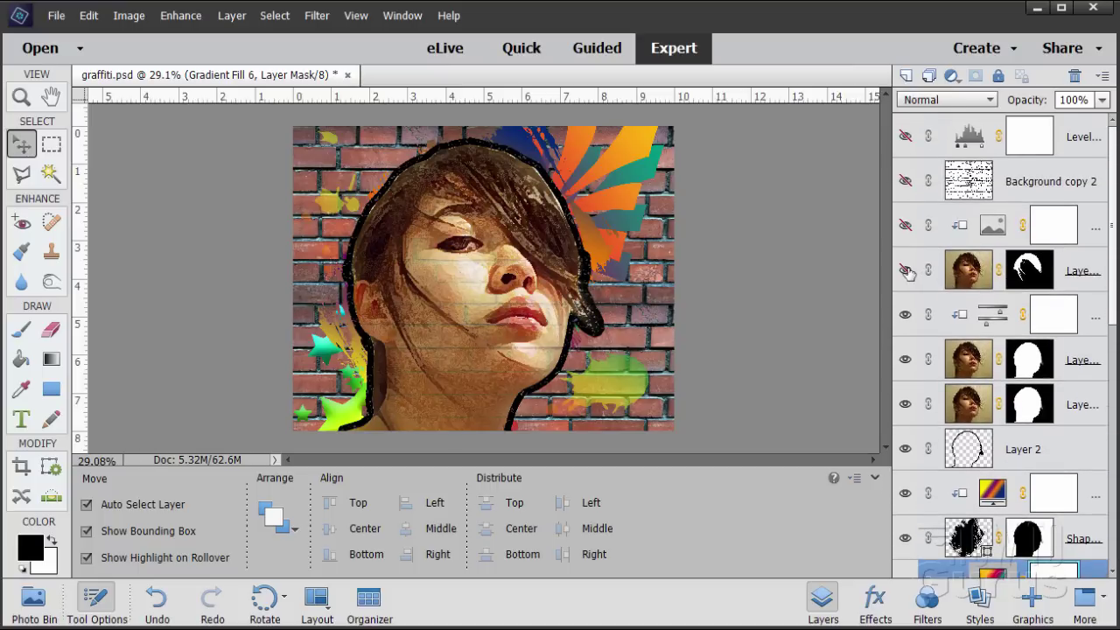
click(905, 270)
click(907, 226)
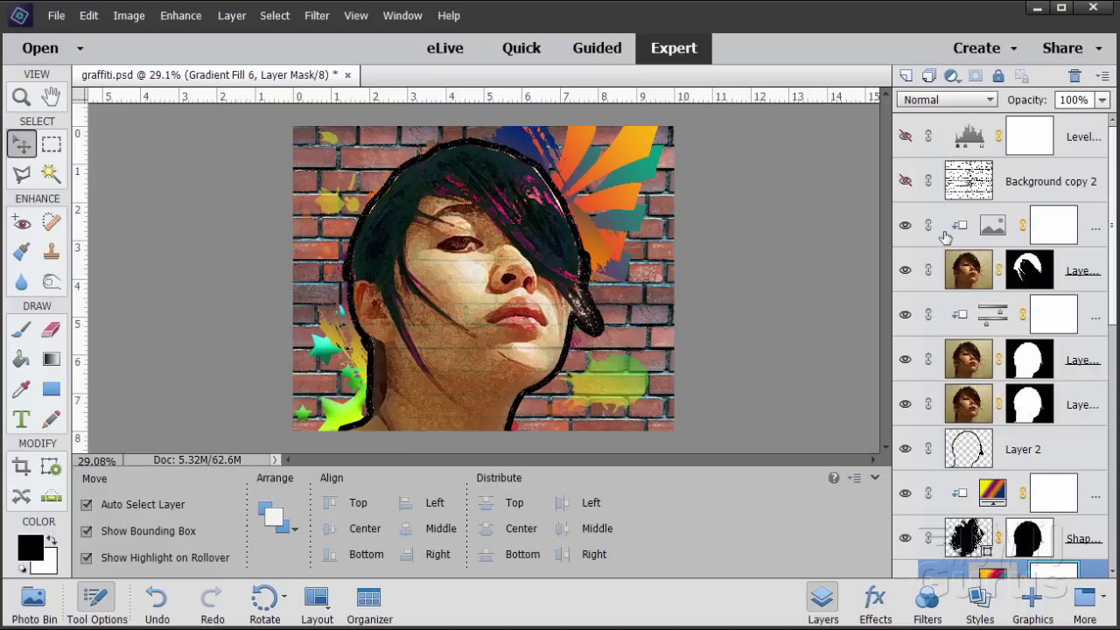
Create a new layer above the hair's gradient map and add the horizontal flowering vine shape from the Shapes graphics
click(1051, 228)
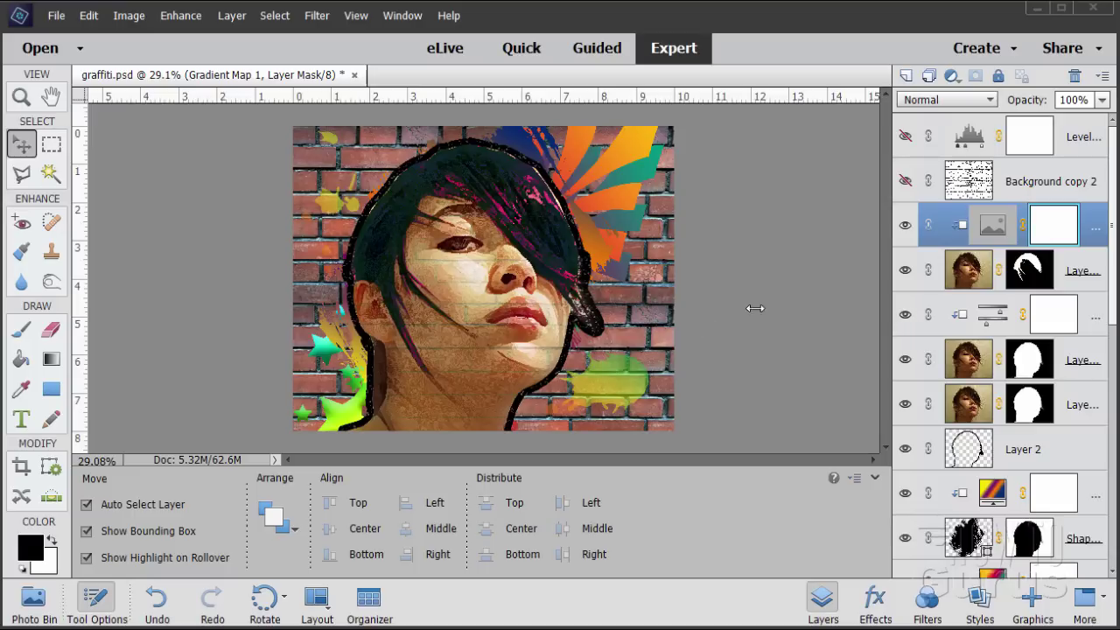
click(906, 78)
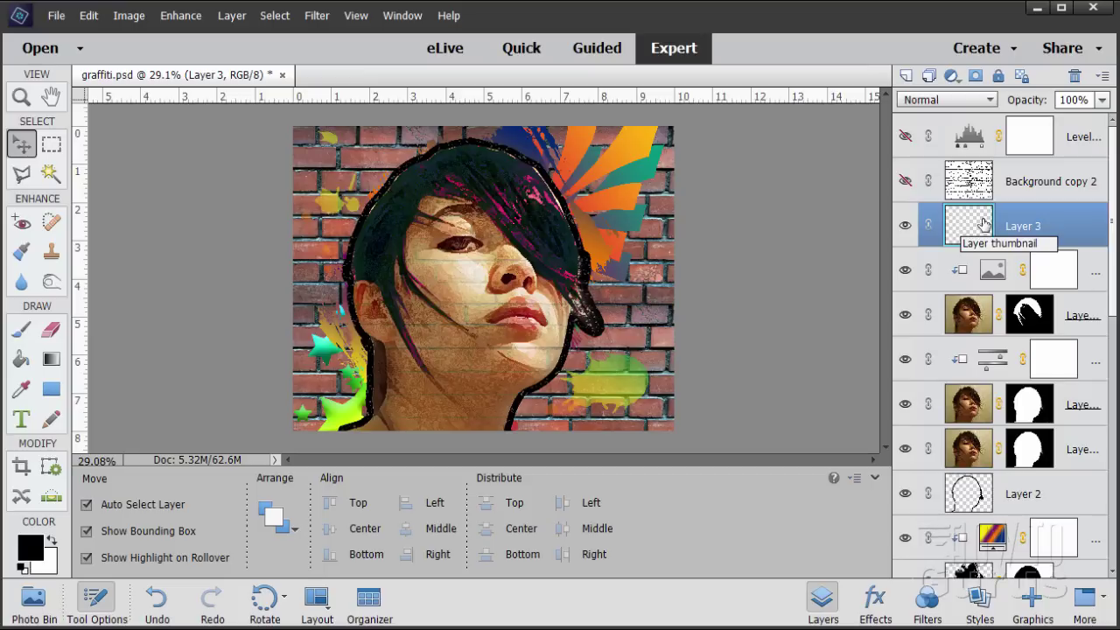
click(1034, 602)
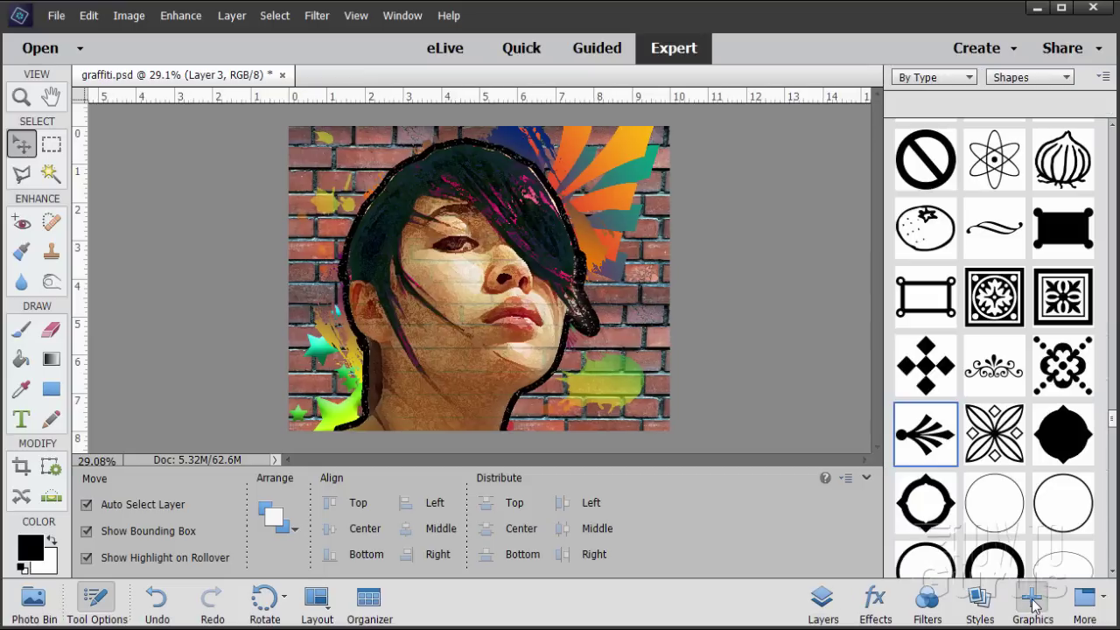
scroll(983, 428, up, 8)
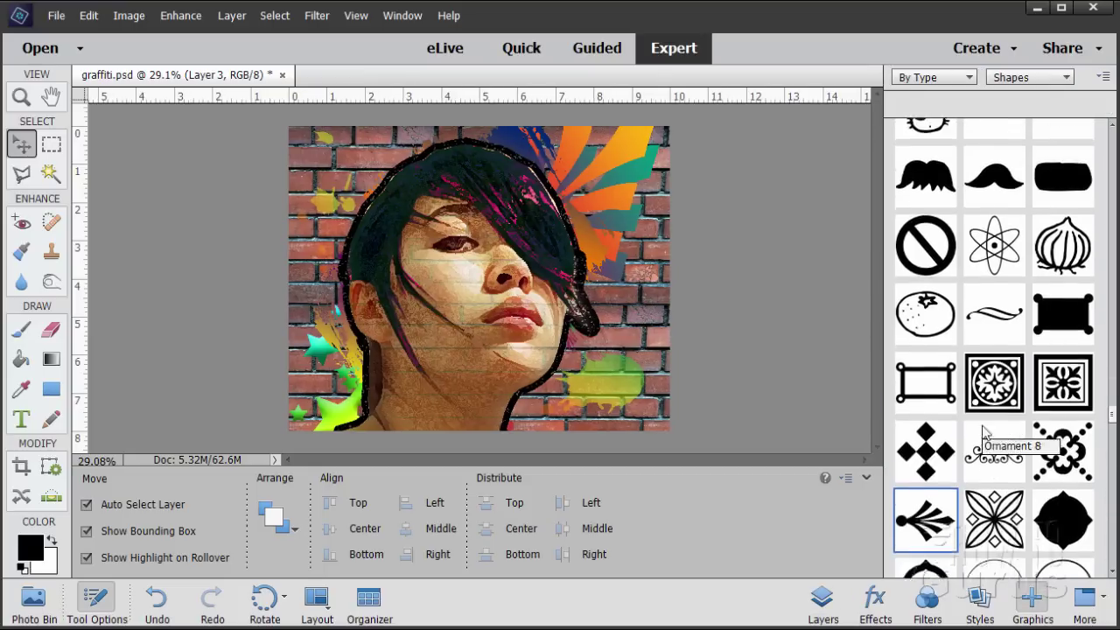
scroll(984, 429, up, 10)
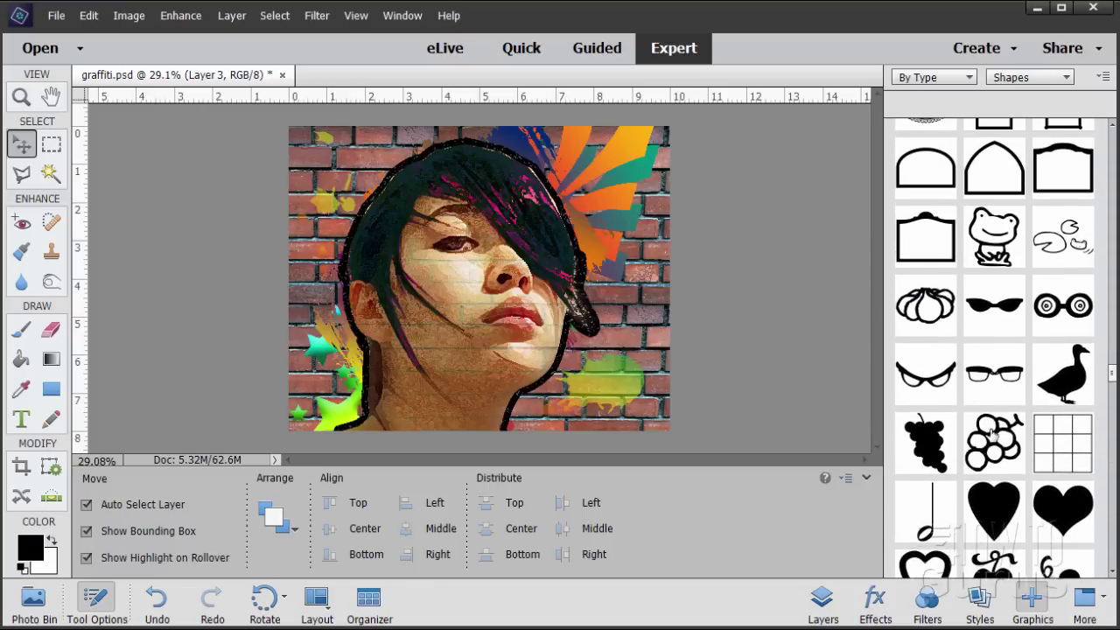
scroll(993, 433, up, 8)
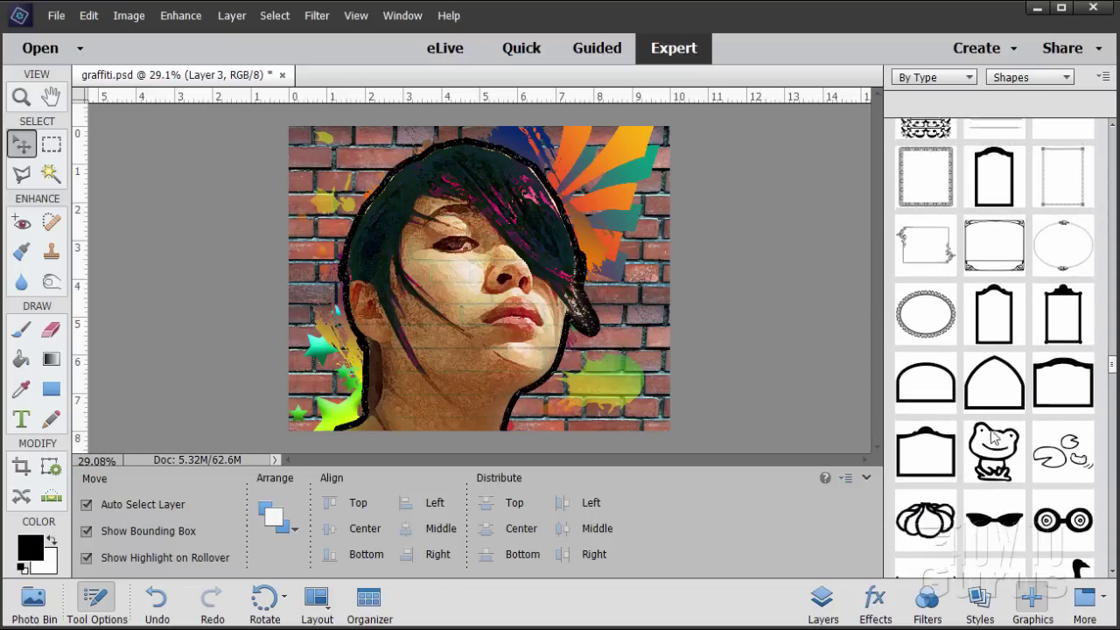
scroll(993, 437, up, 10)
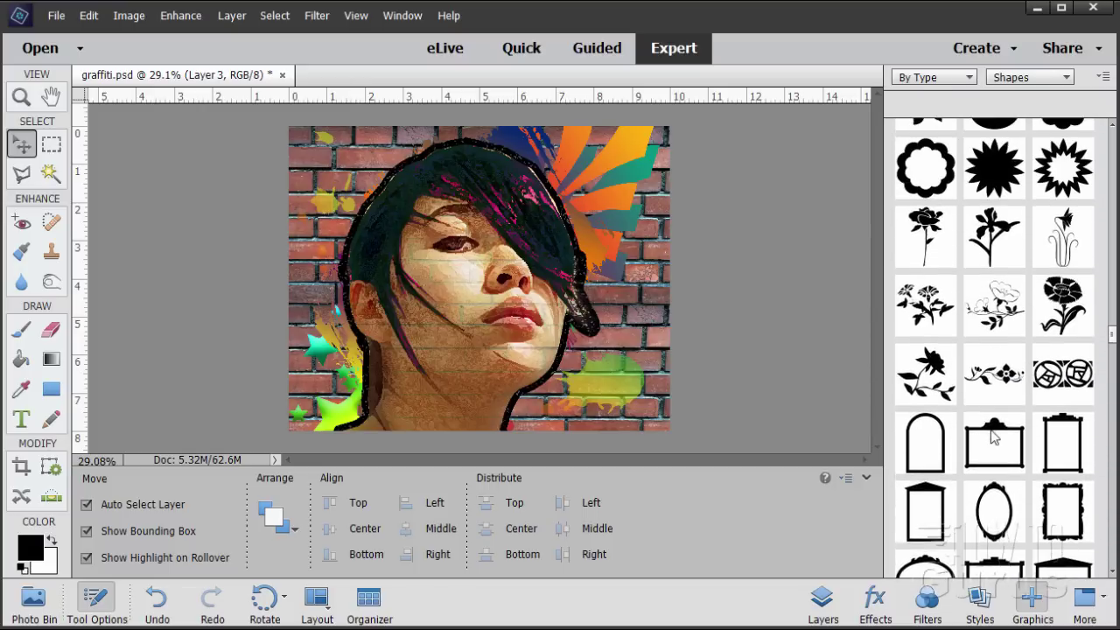
scroll(993, 438, up, 1)
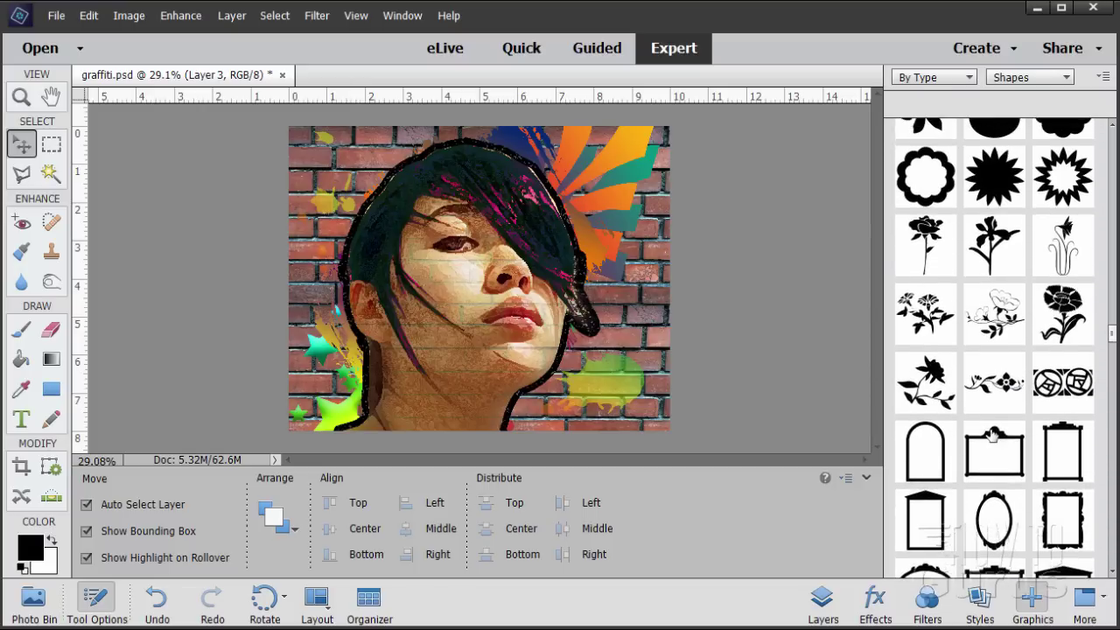
double_click(998, 396)
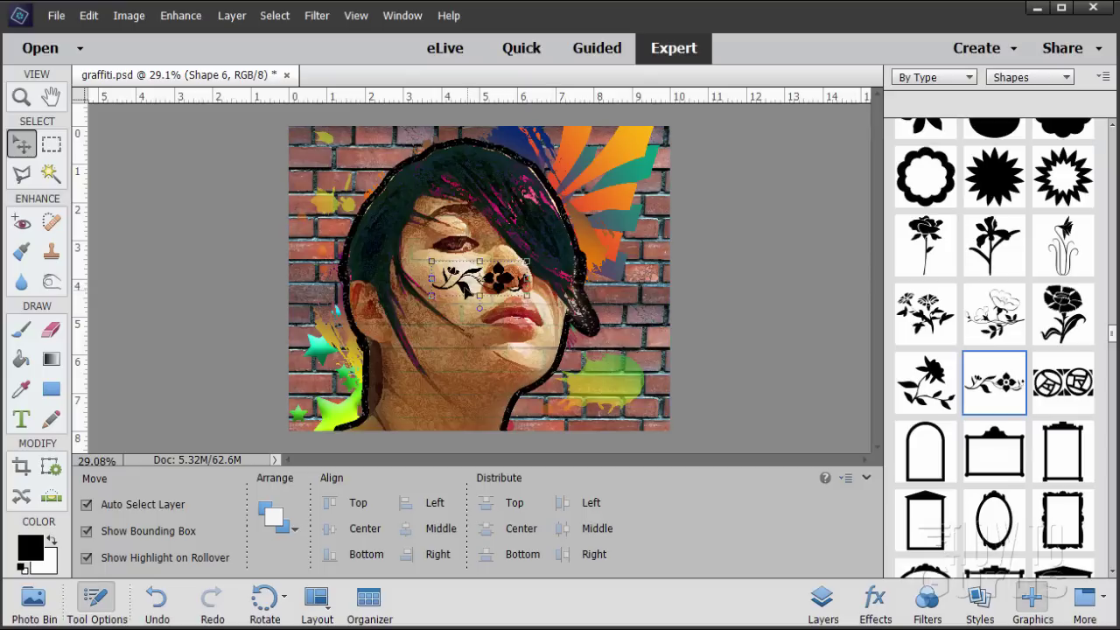
Move the flowering vine down over the base of the neck beside the green stars and scale it proportionally to 175%
drag(465, 287, 333, 412)
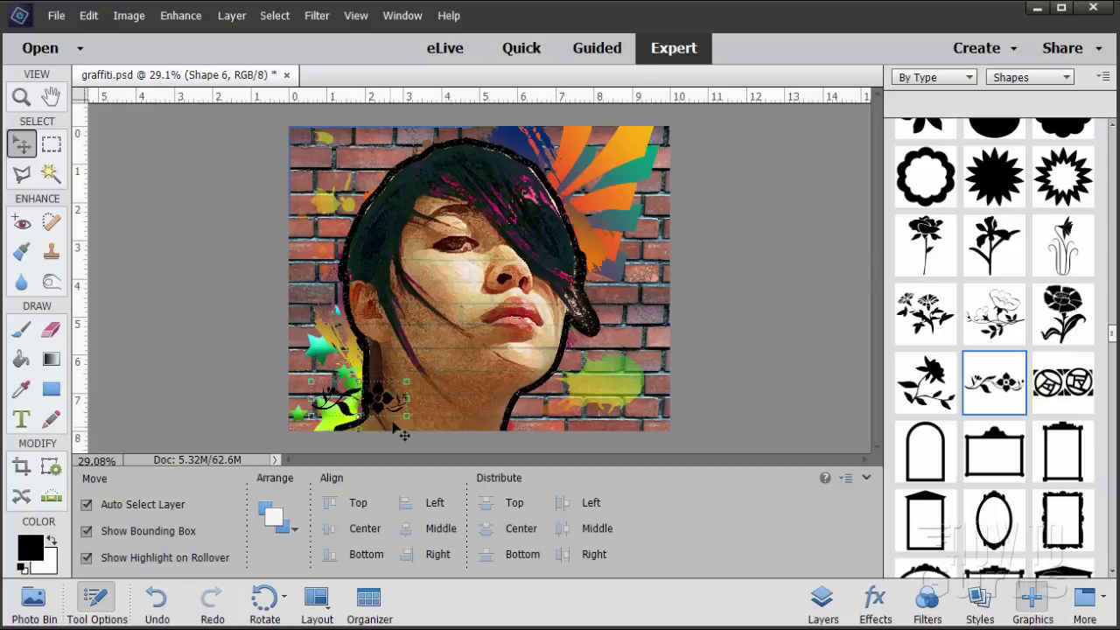
click(408, 383)
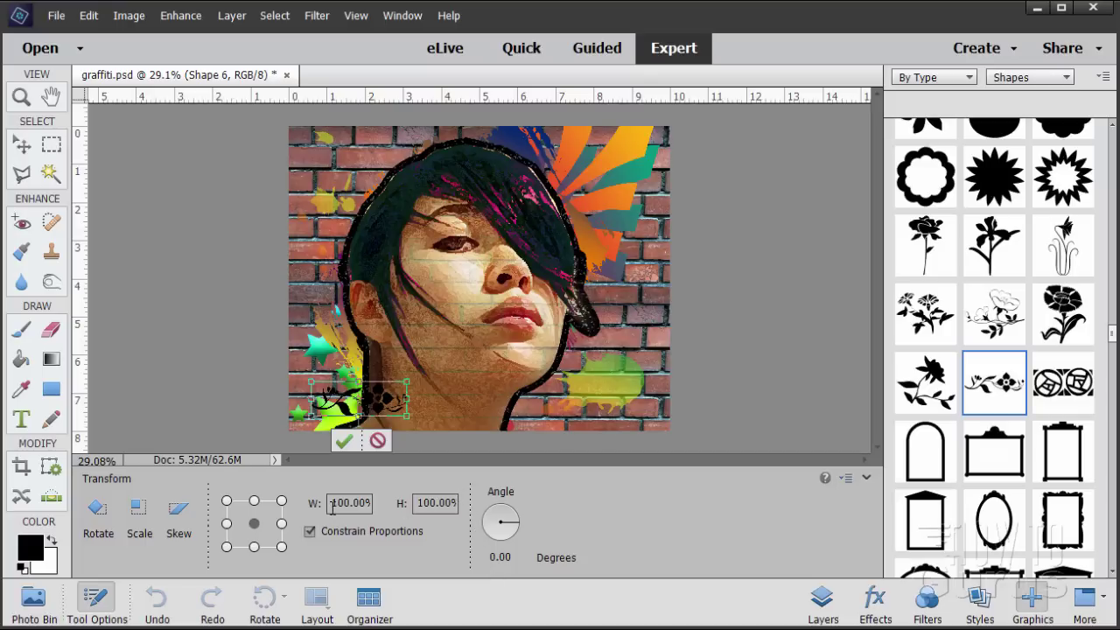
drag(333, 508, 376, 501)
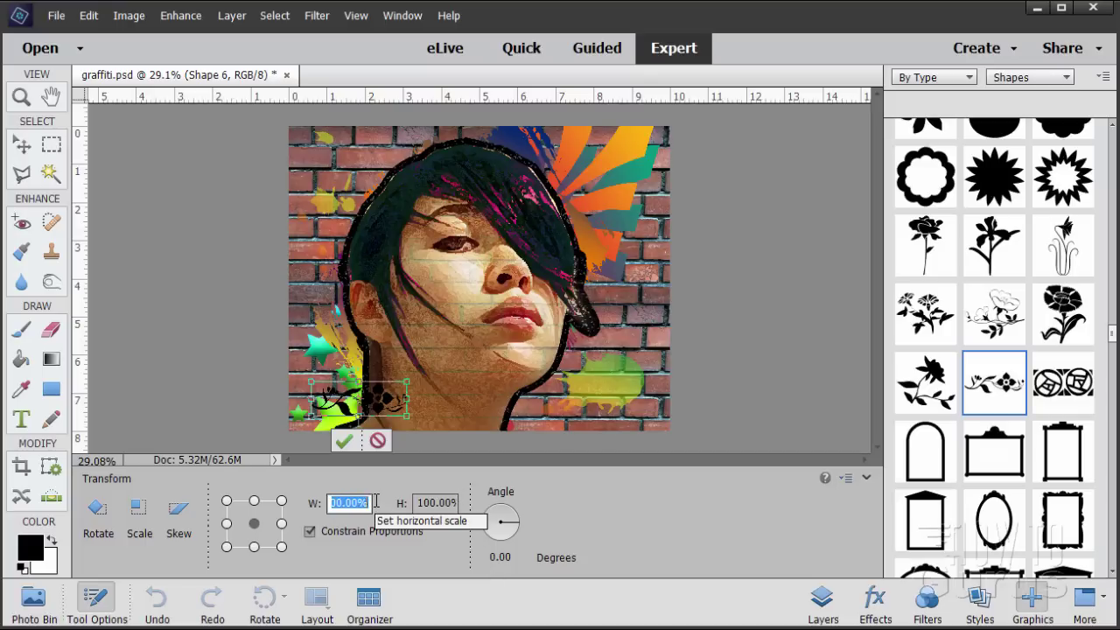
text(175)
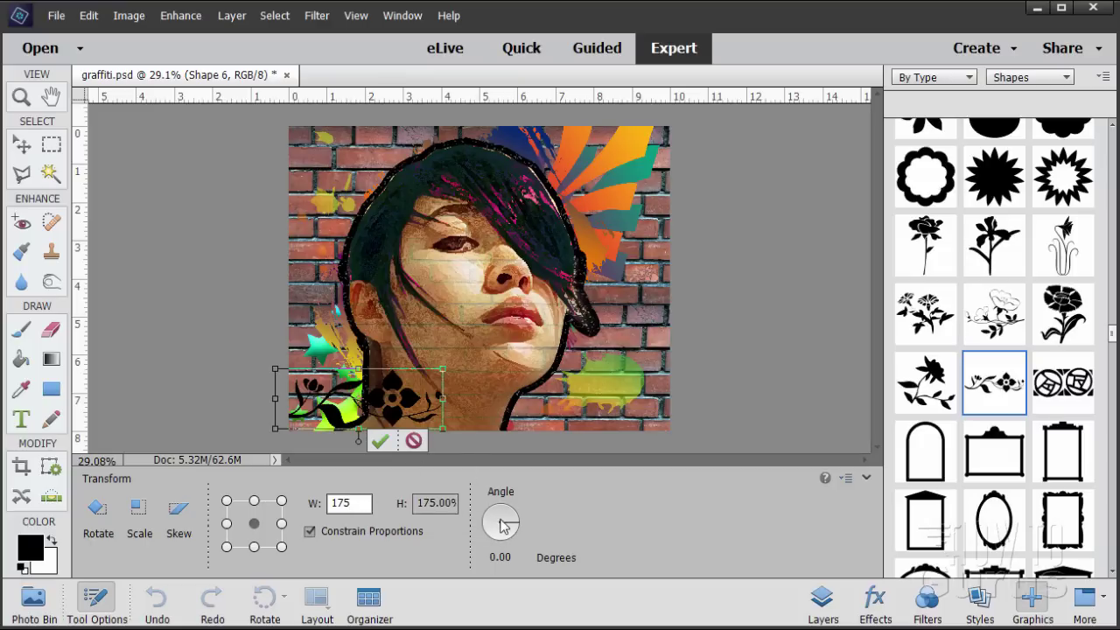
Rotate the flowering vine to -16 degrees, shift it slightly up and right on the neck, and apply the transform
click(518, 556)
drag(520, 557, 474, 551)
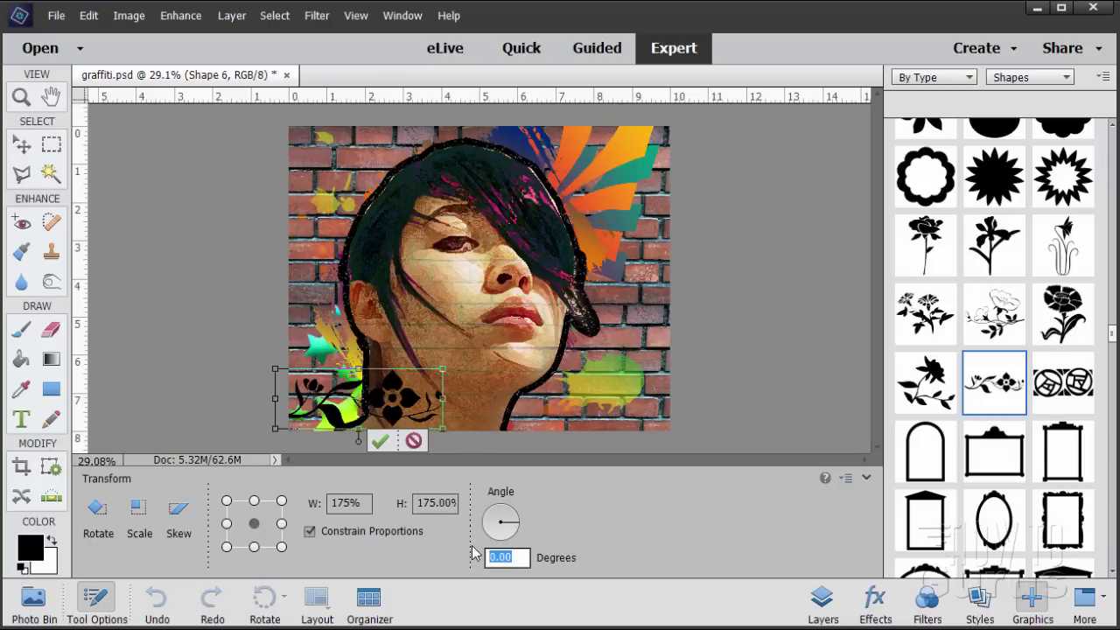
text(-16)
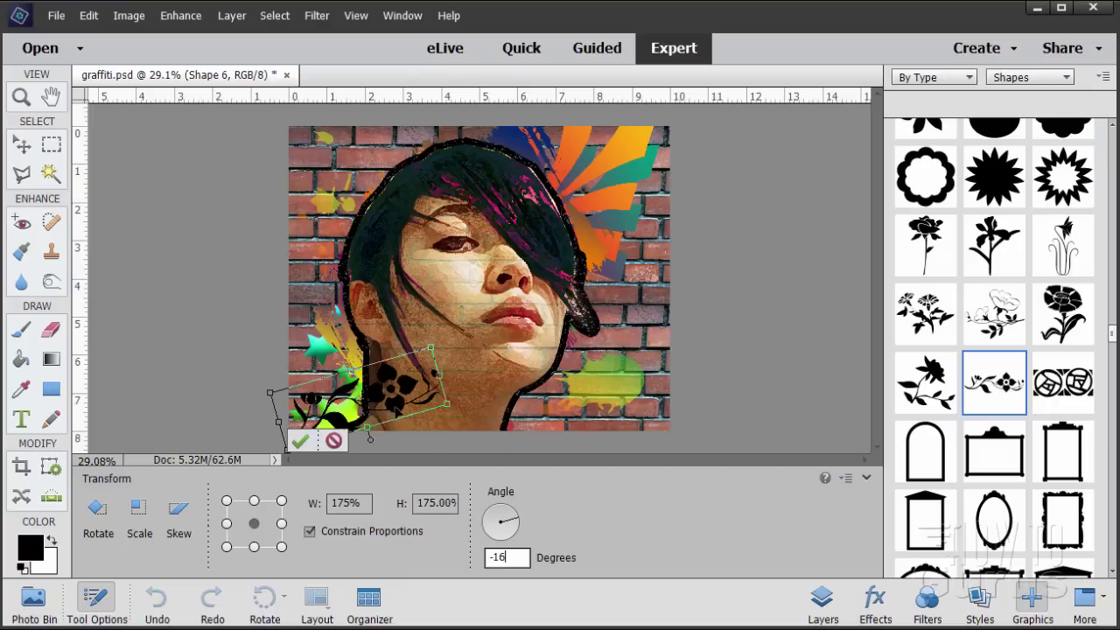
mouse_move(402, 407)
mouse_down()
mouse_move(419, 341)
mouse_move(418, 395)
mouse_move(419, 337)
mouse_move(411, 395)
mouse_move(421, 395)
mouse_up()
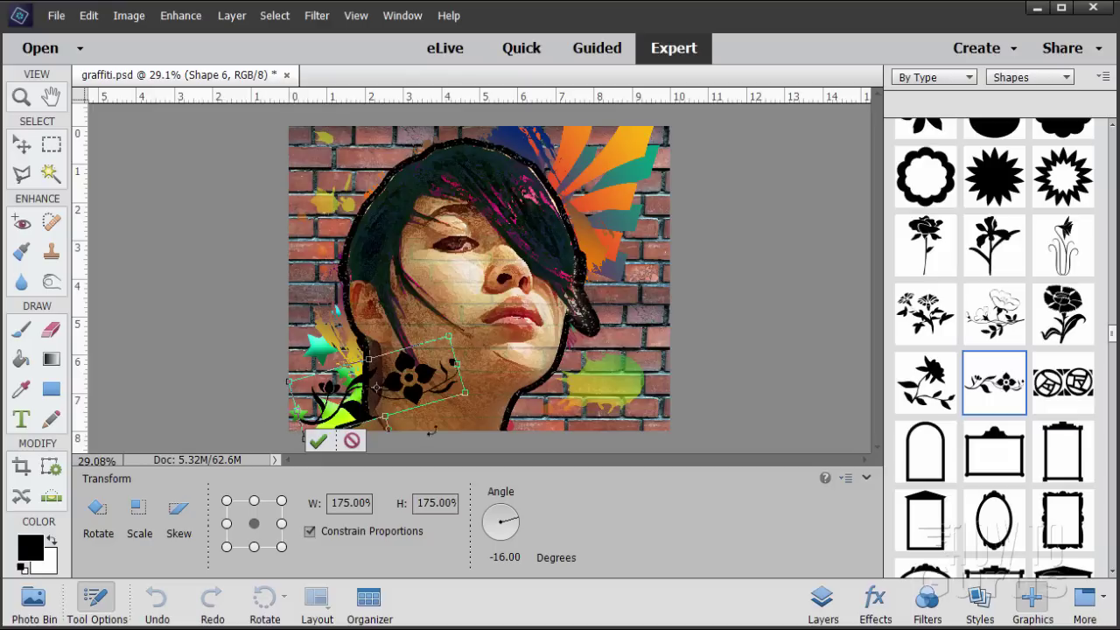
click(318, 440)
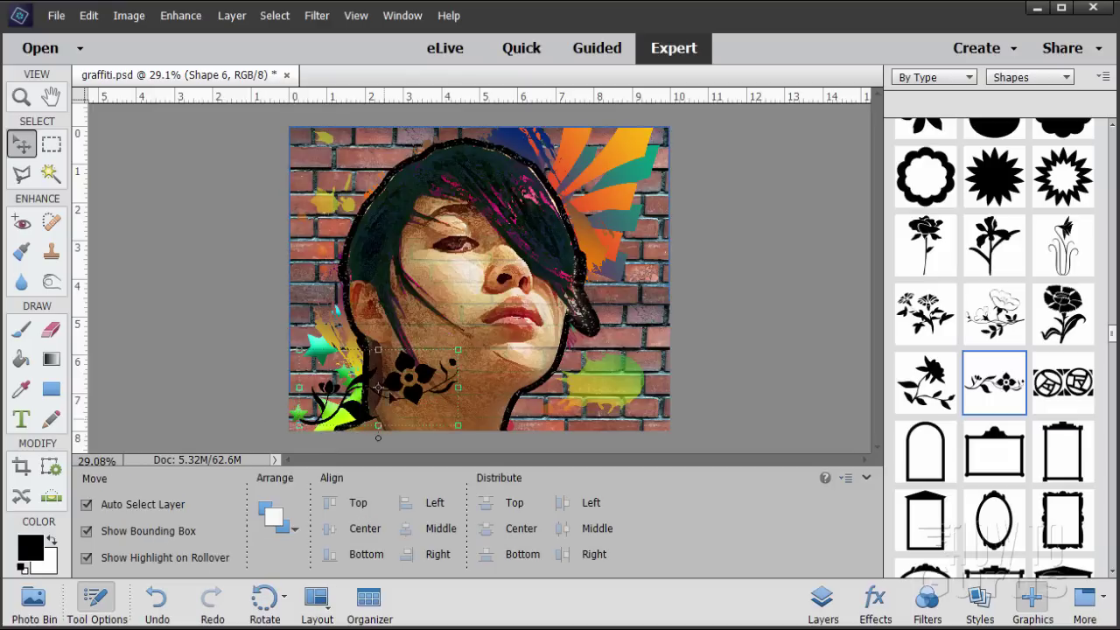
Give the flowering vine on Shape 6 a black outside stroke of 8 px at 100% opacity
click(830, 601)
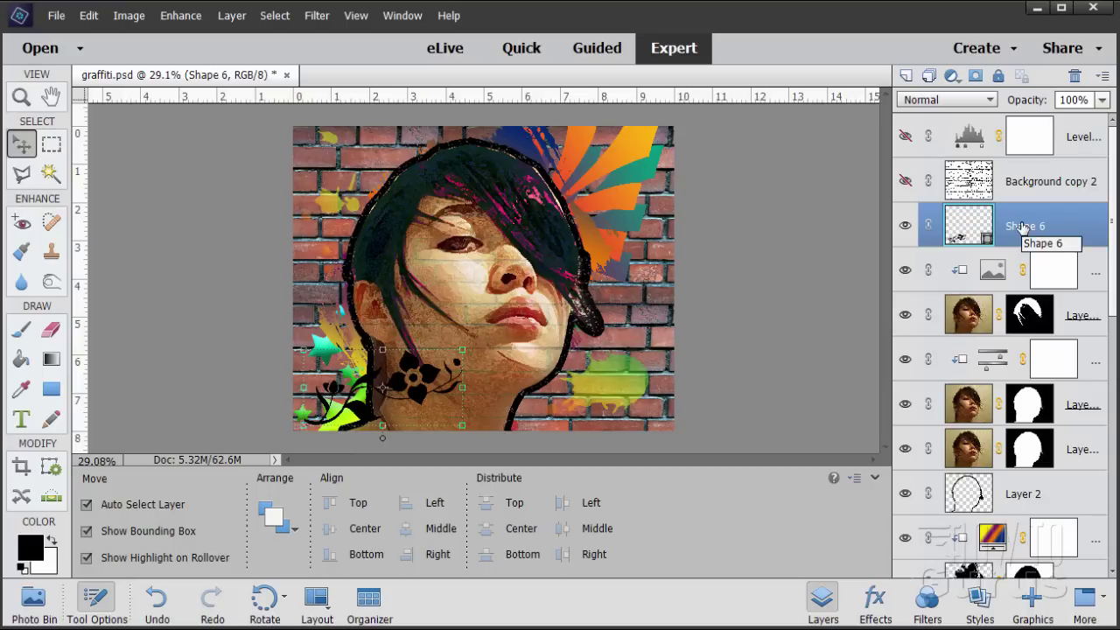
click(221, 19)
mouse_move(267, 108)
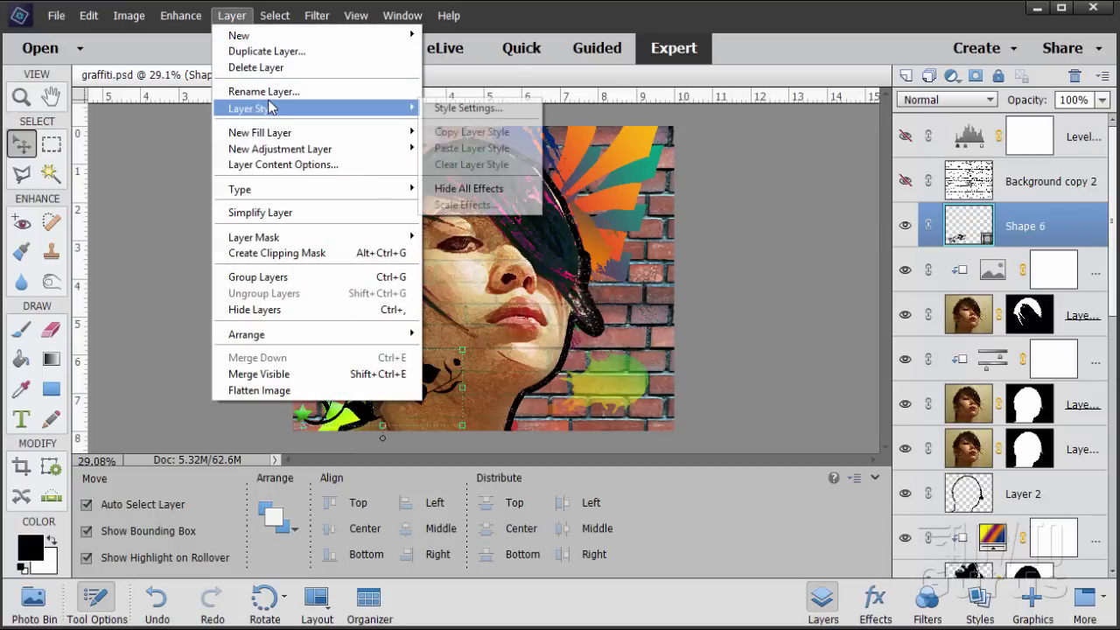
click(465, 106)
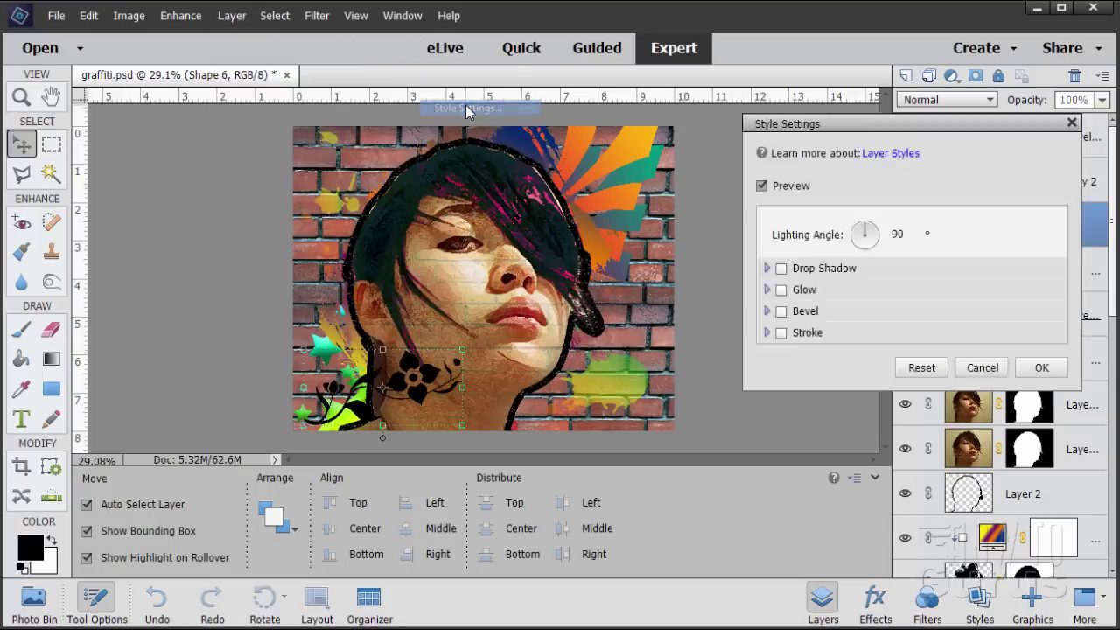
click(787, 335)
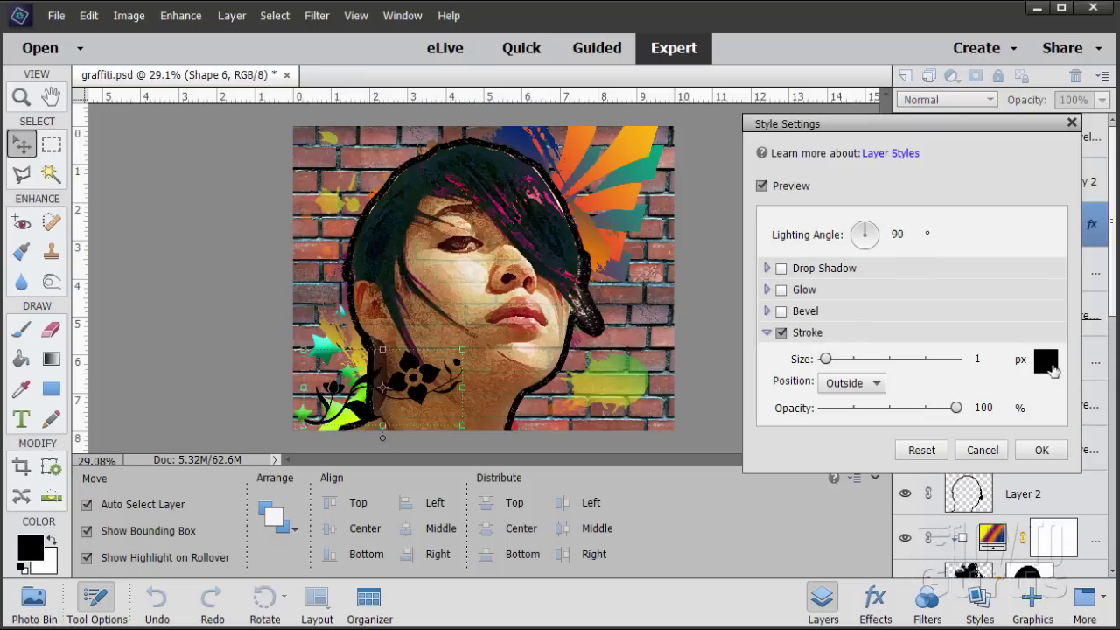
click(978, 359)
text(8)
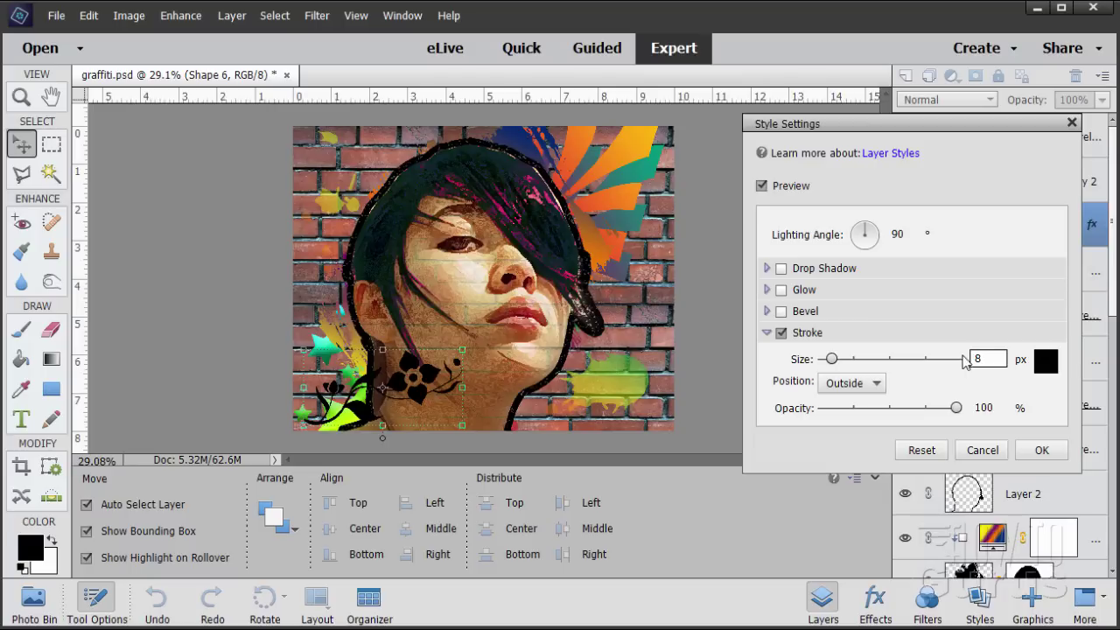
click(1042, 450)
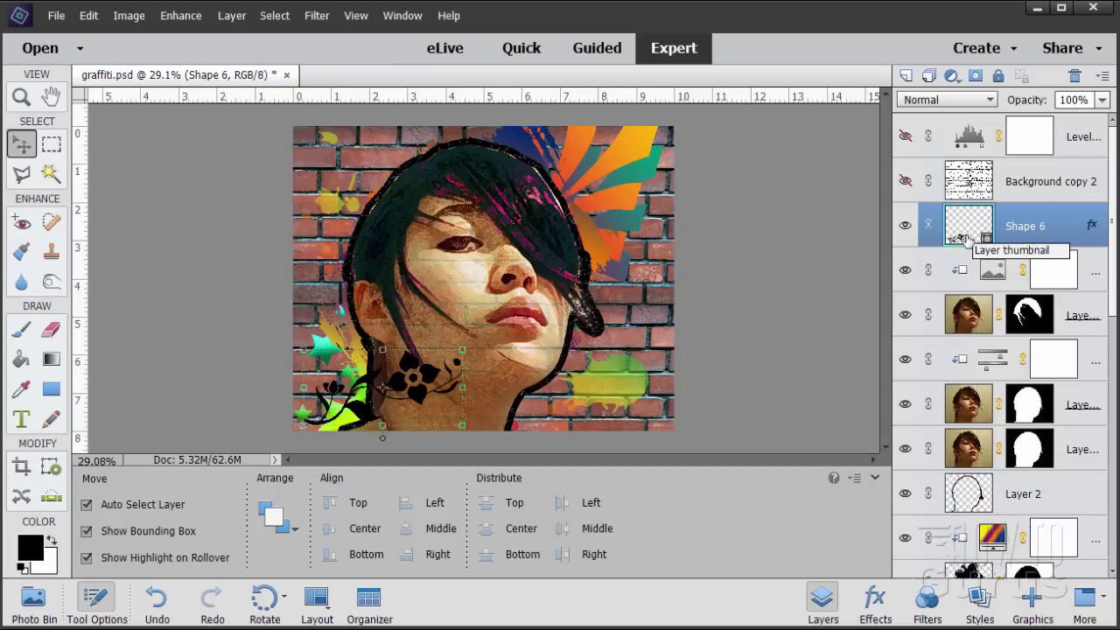
Add a gradient fill layer above Shape 6, using the flowering vine as its clipping mask
click(231, 19)
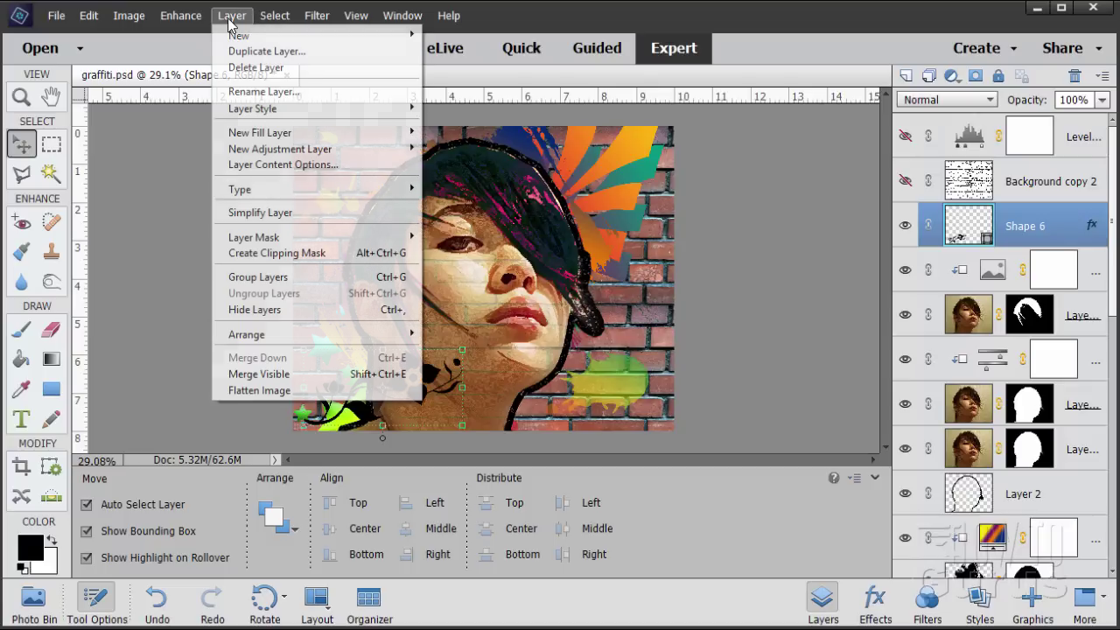
mouse_move(258, 133)
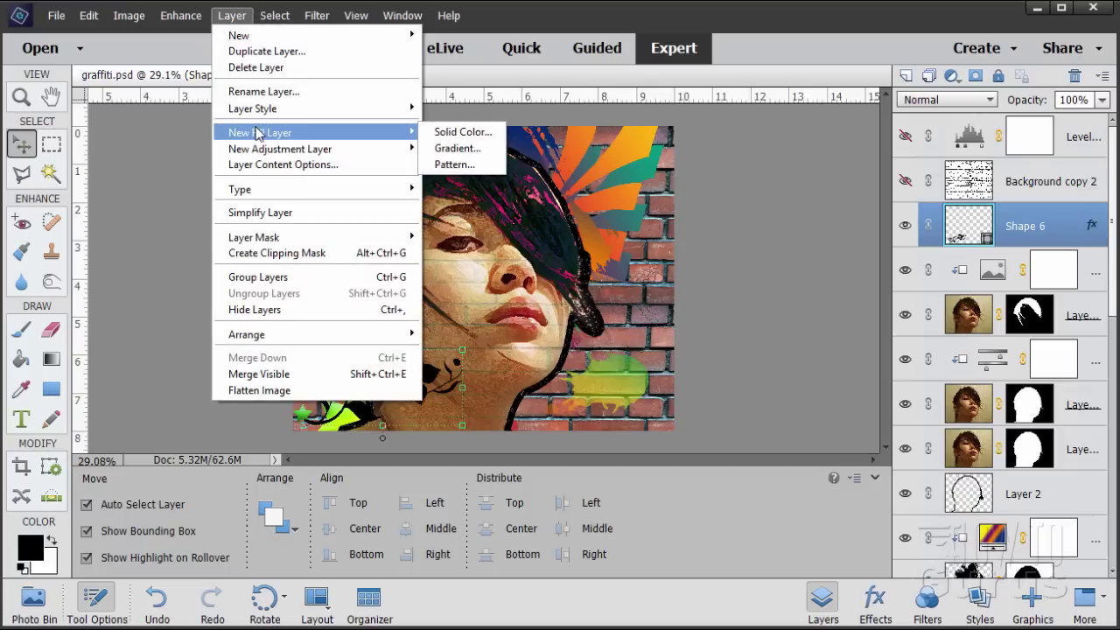
click(458, 148)
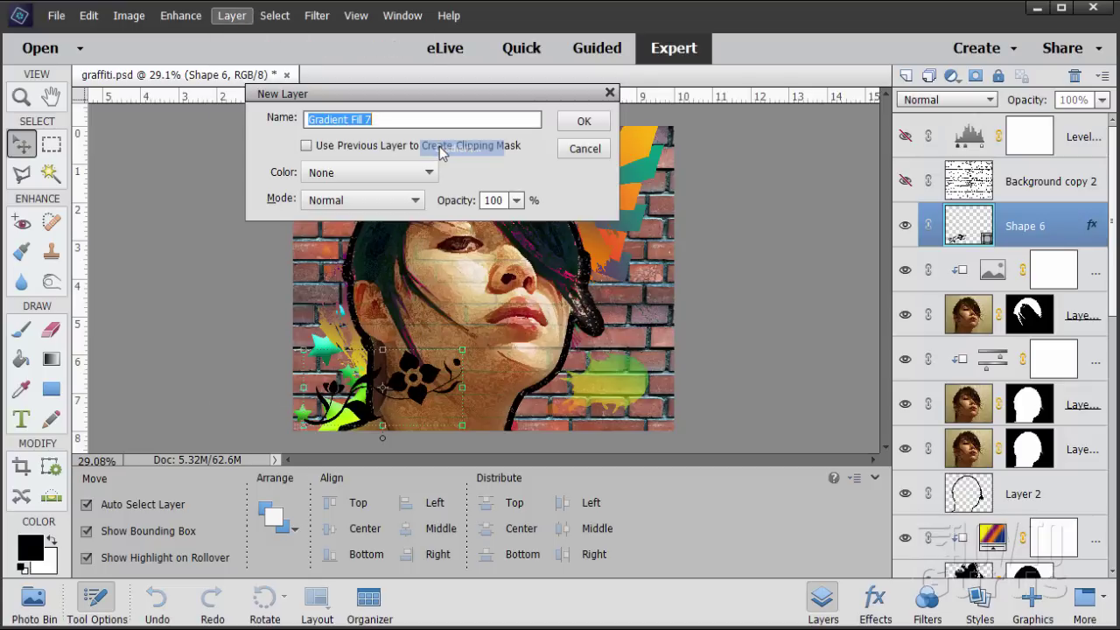
click(307, 146)
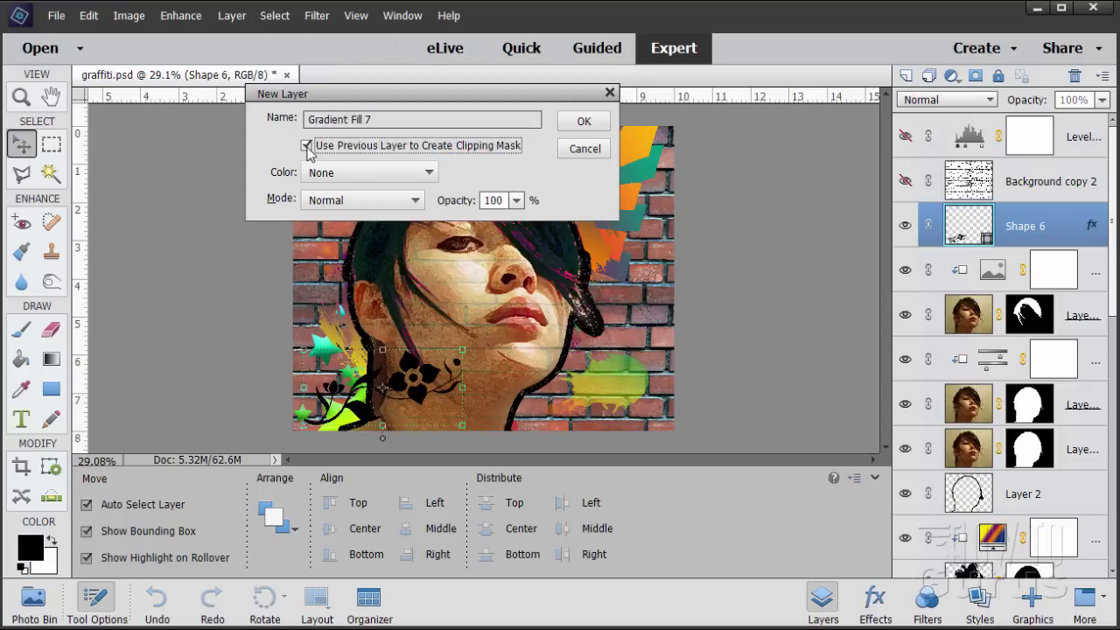
click(584, 121)
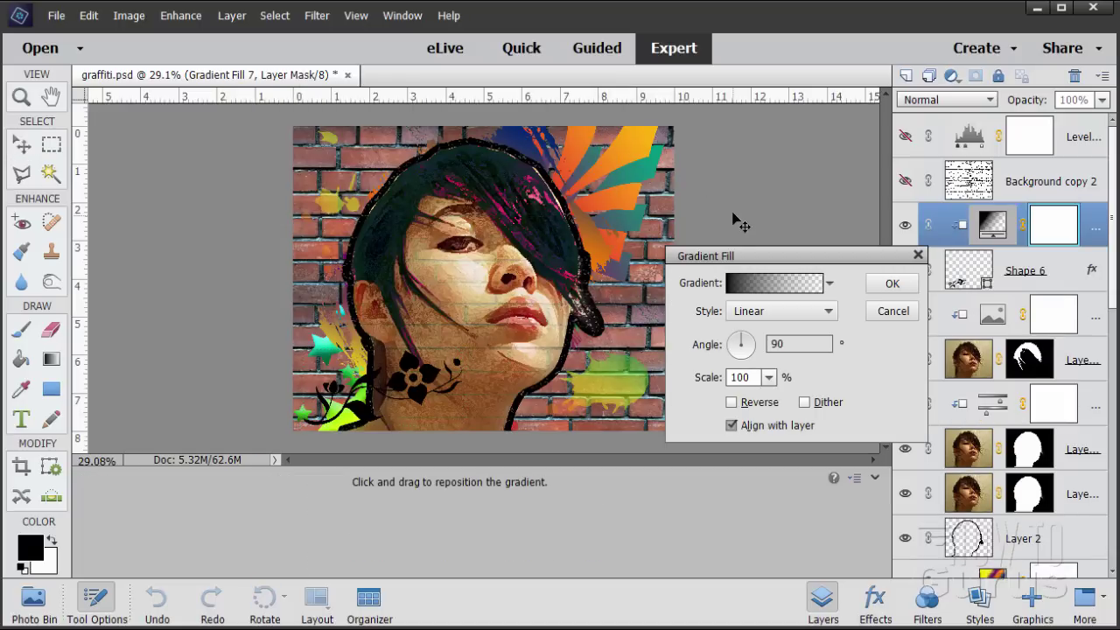
Apply the Spectrum gradient to the flowering vine's fill layer and set its angle to -17 degrees
click(773, 287)
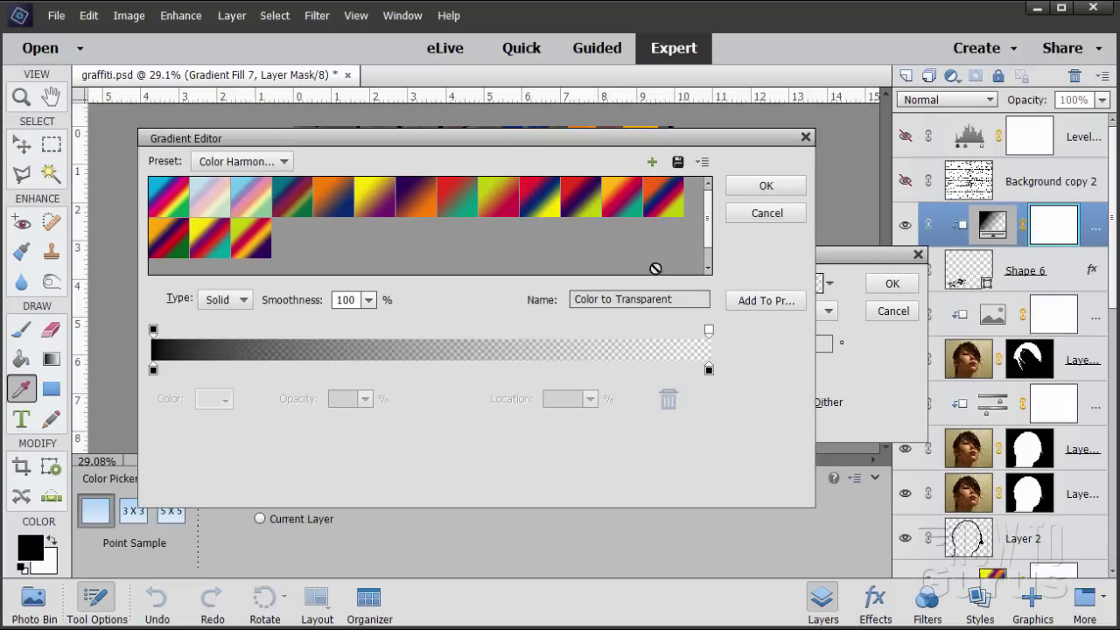
click(171, 199)
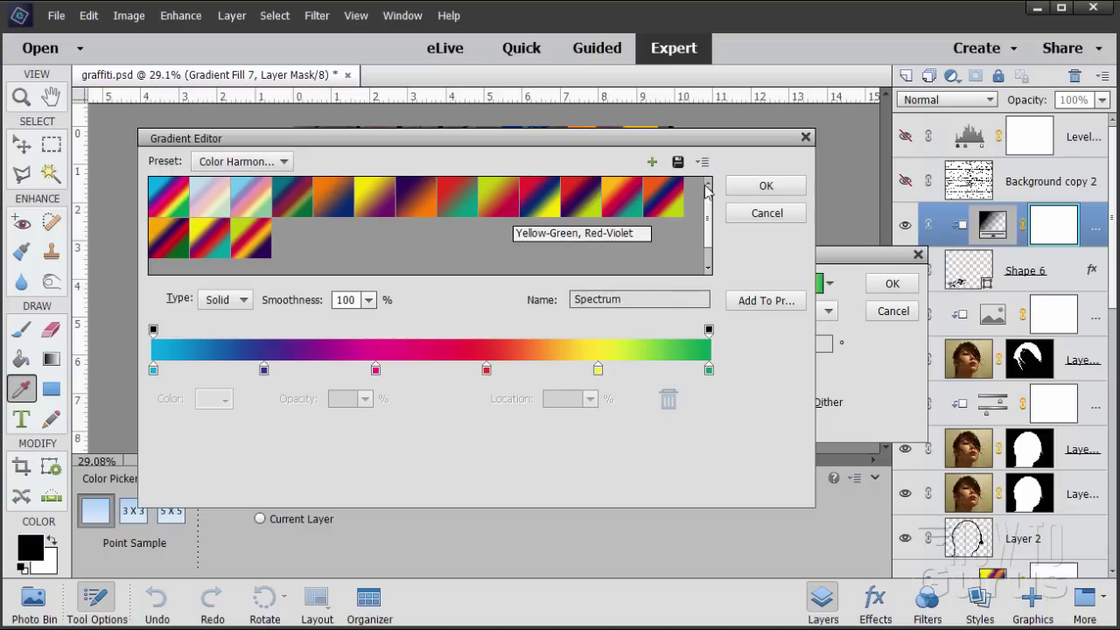
click(765, 183)
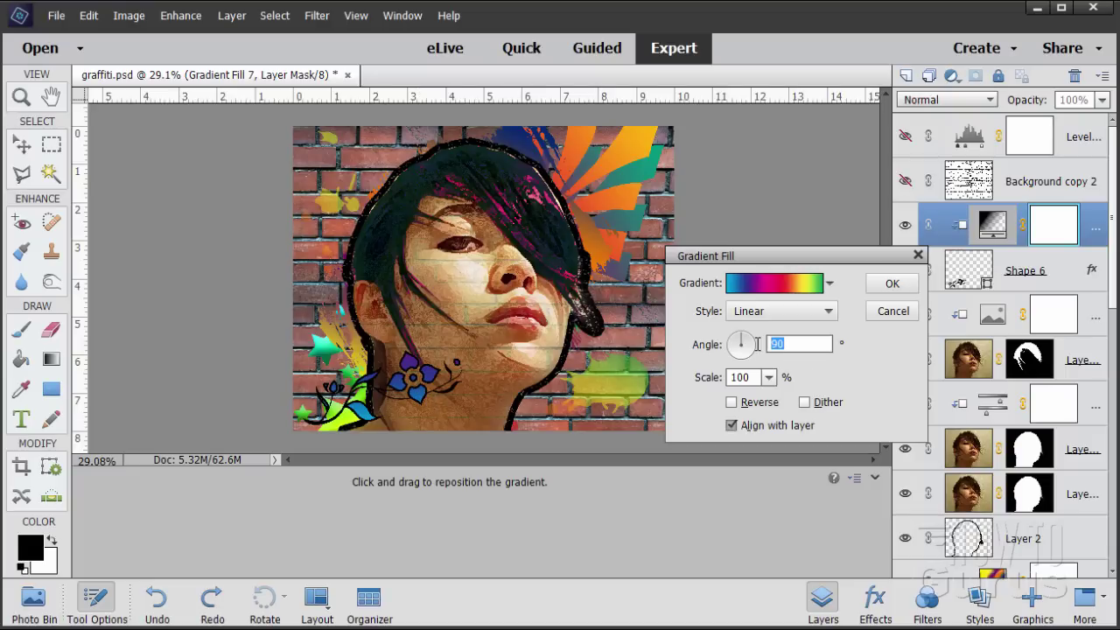
text(17)
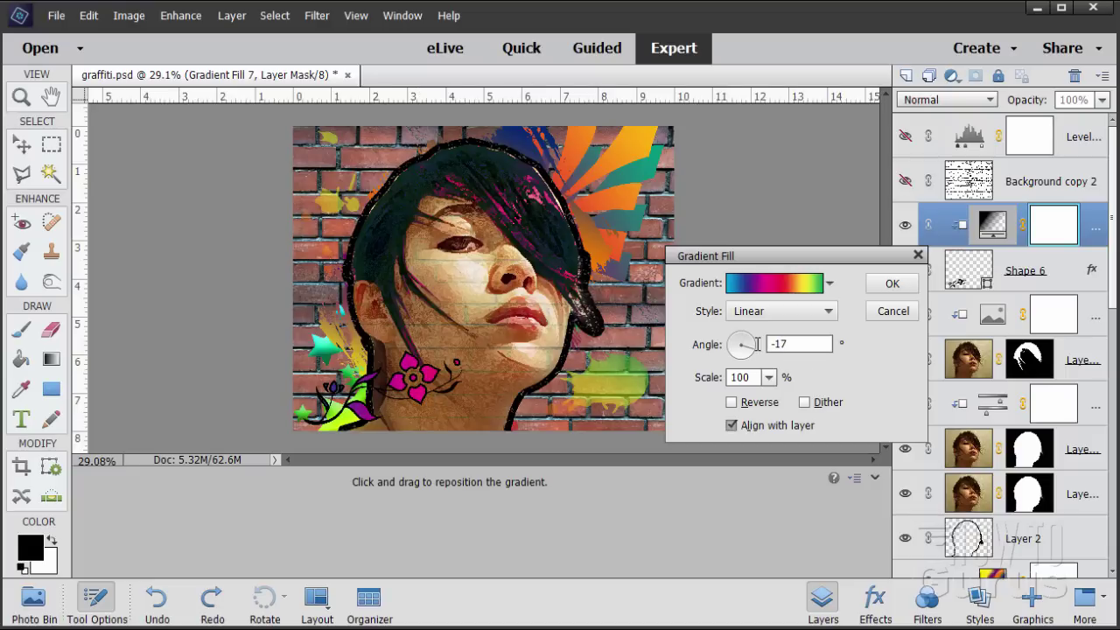
click(892, 283)
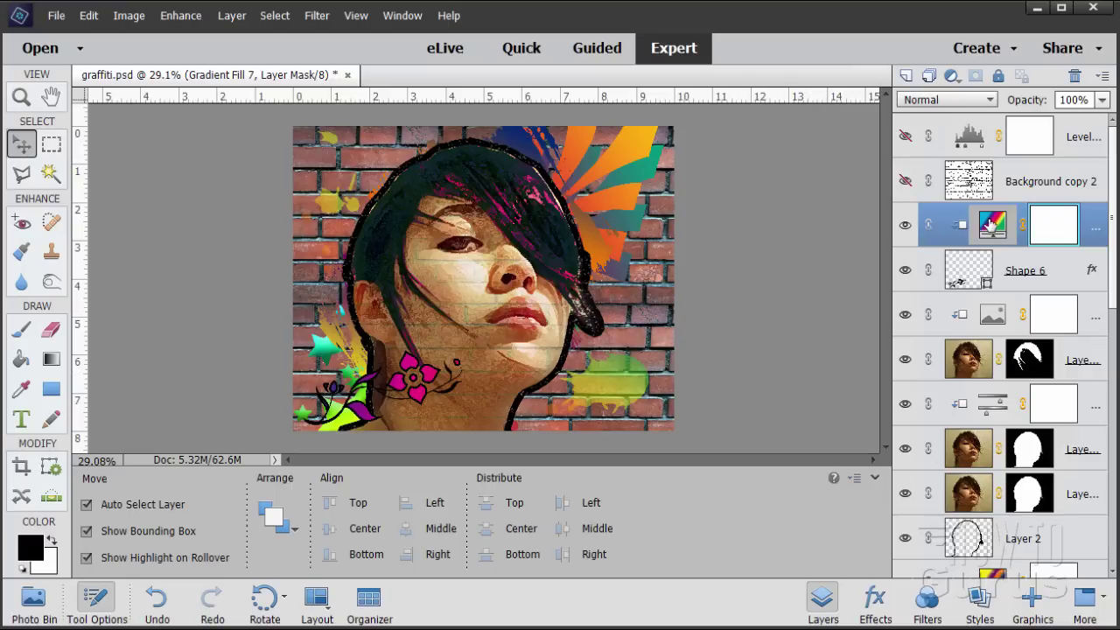
Add a new layer with the curling flower-stem shape from the shapes library and place it on the lower-right wall beside the neck
click(905, 76)
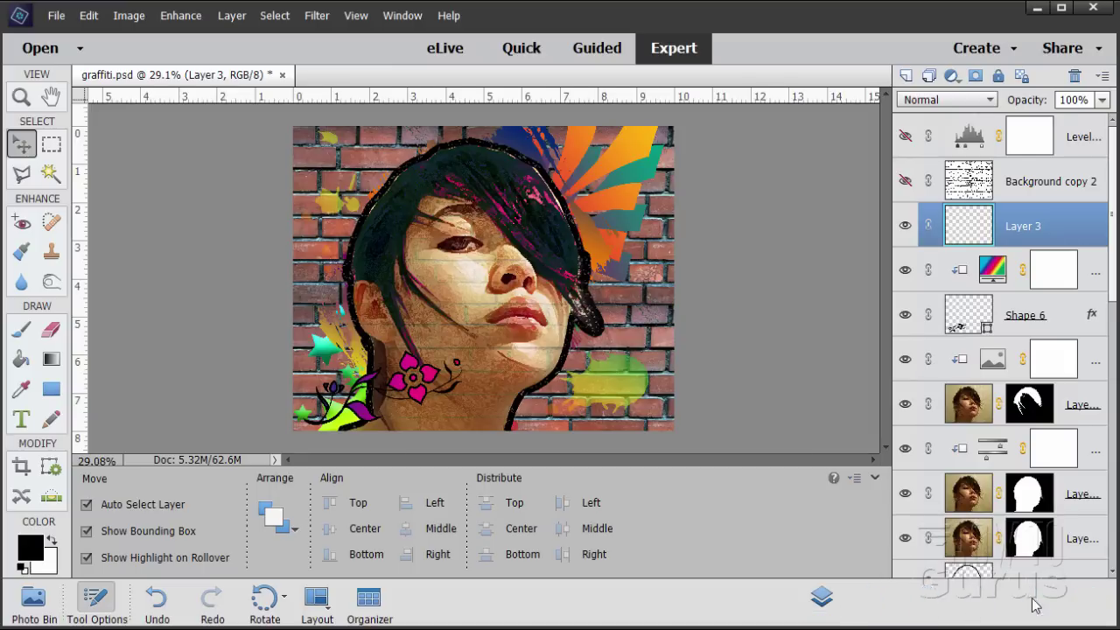
click(1033, 603)
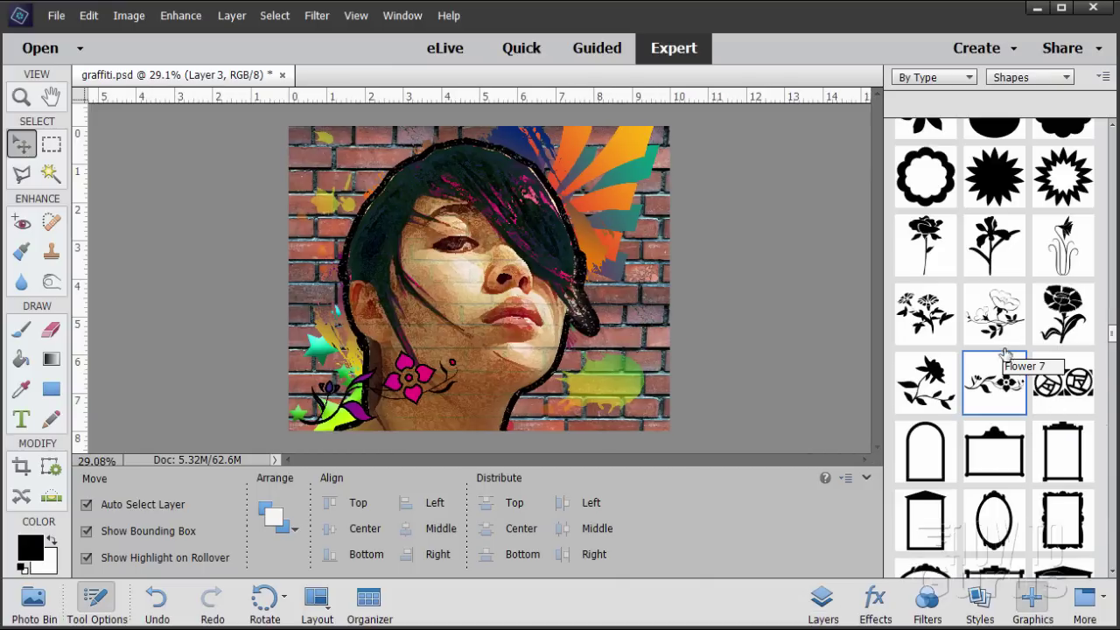
scroll(990, 374, up, 5)
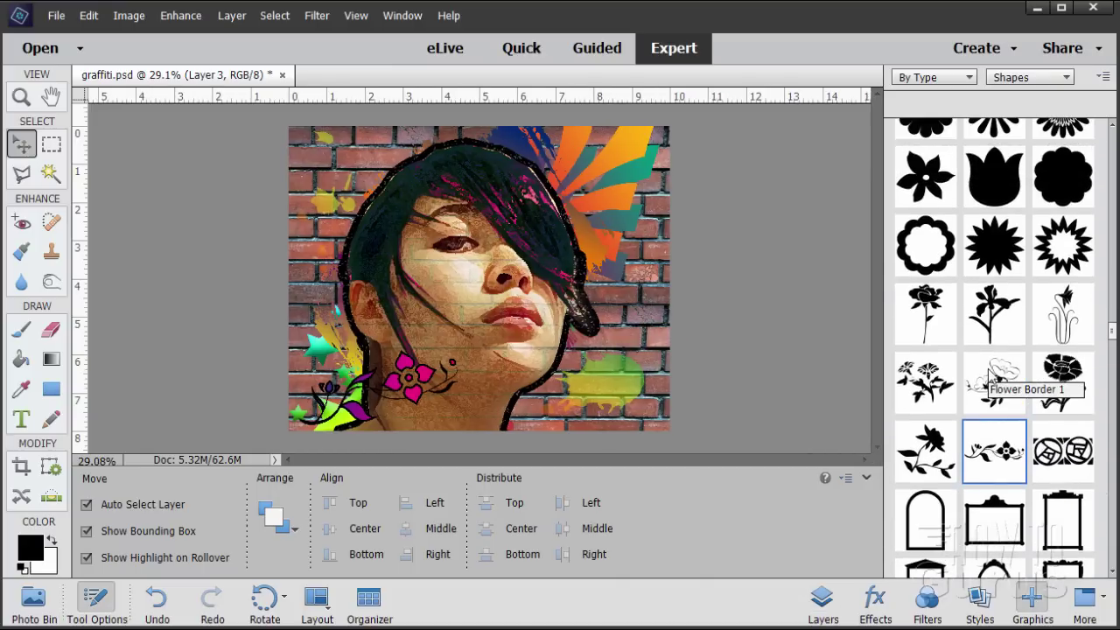
scroll(992, 375, up, 5)
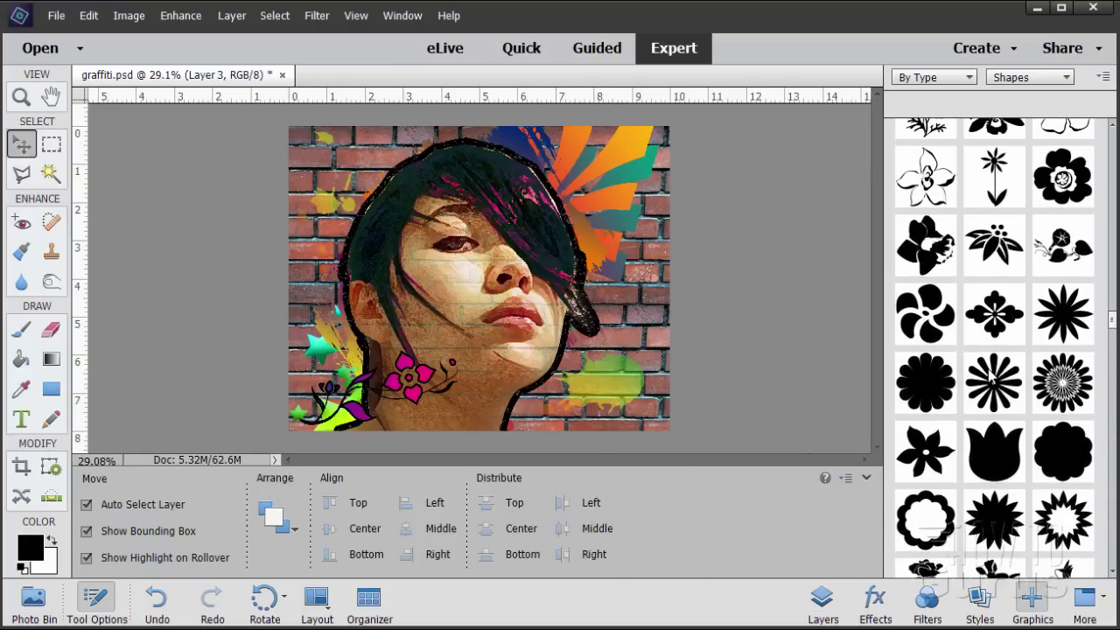
scroll(992, 377, up, 5)
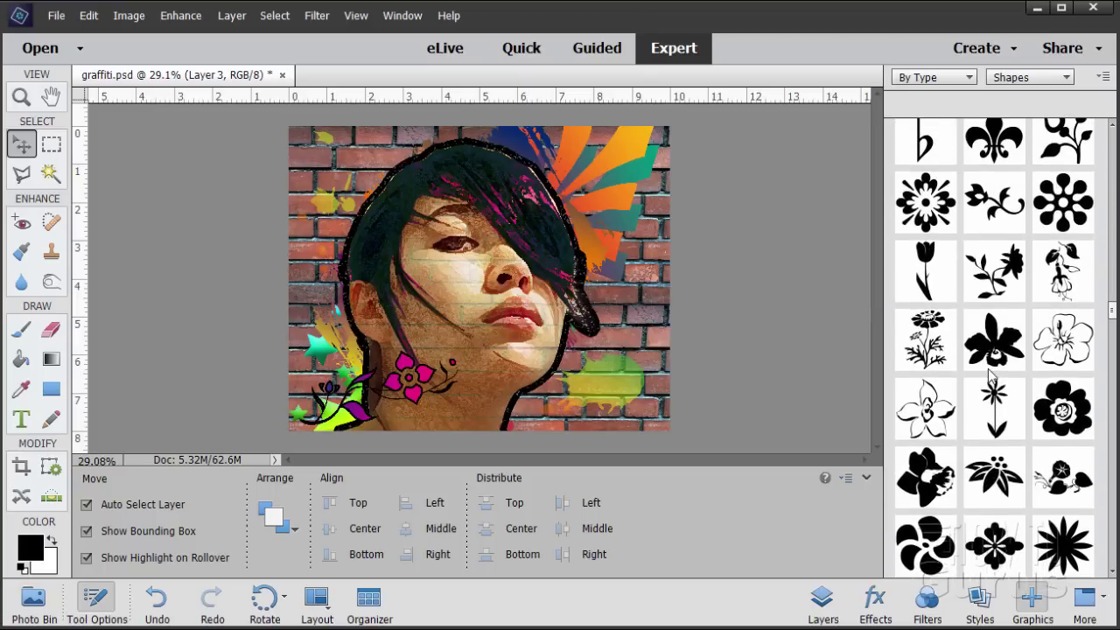
scroll(991, 376, up, 2)
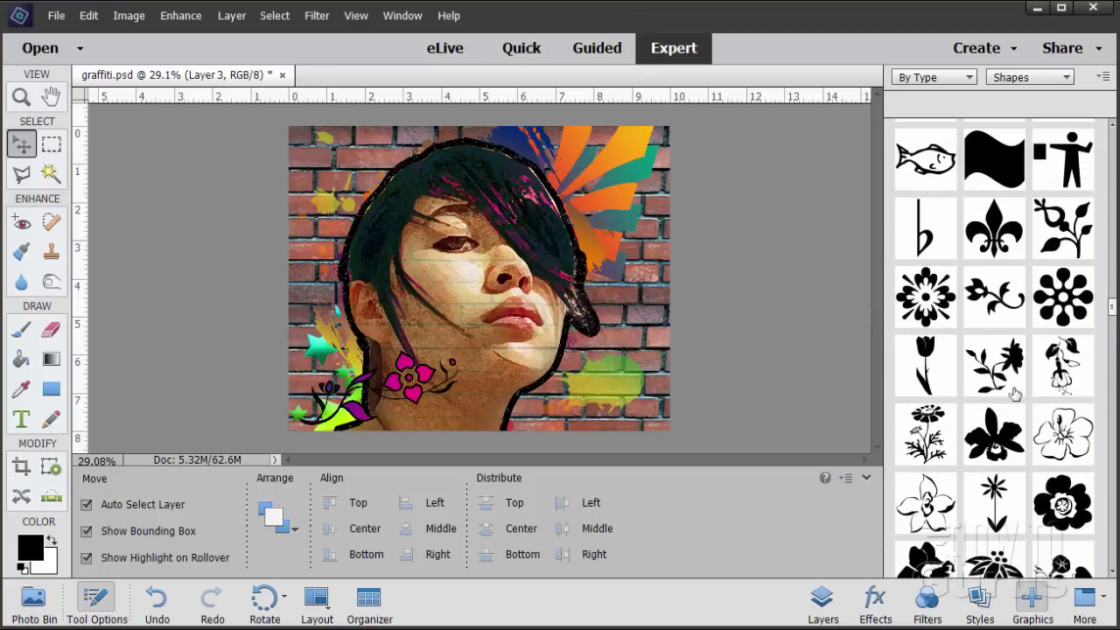
double_click(1001, 299)
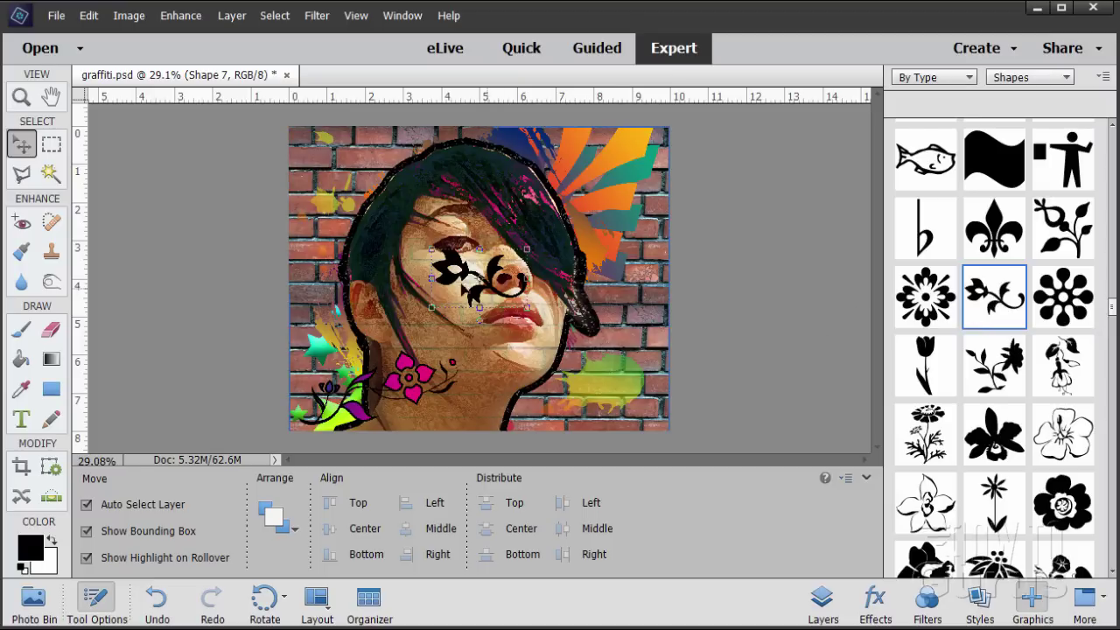
drag(460, 291, 566, 395)
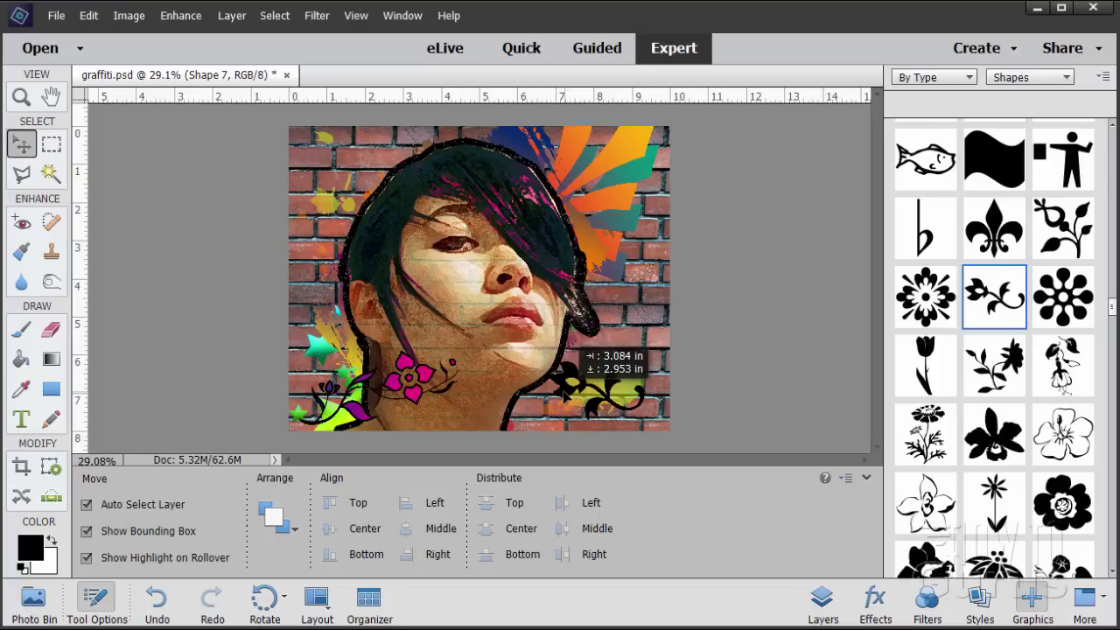
drag(565, 395, 564, 395)
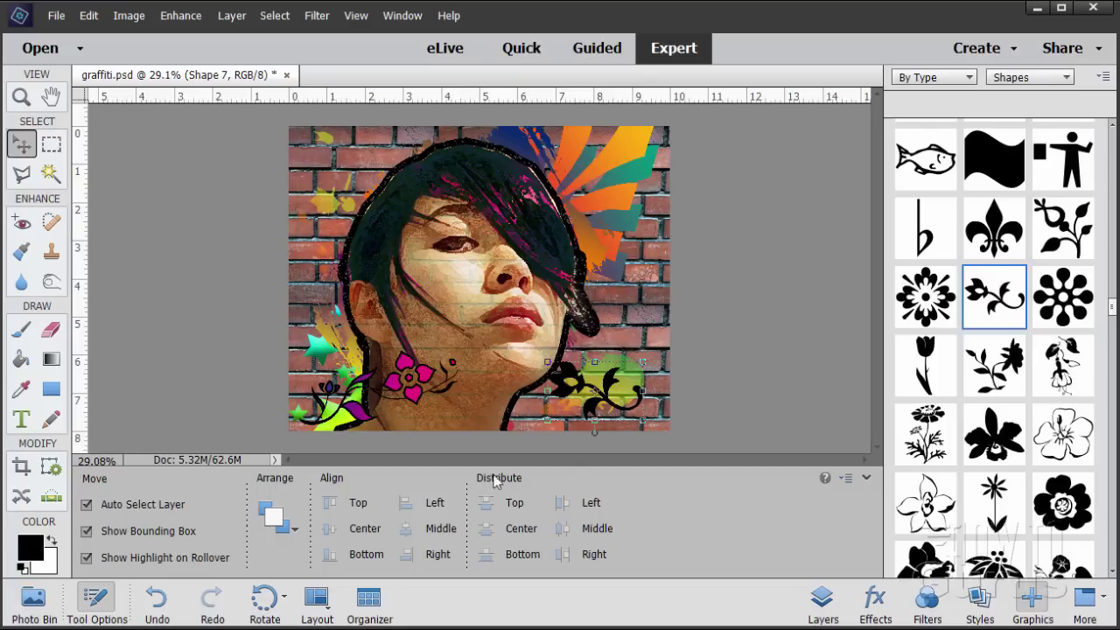
Scale the curling flower to 140%, rotate it 25 degrees, apply the transform, and shift it down into the image's lower-right corner
click(642, 361)
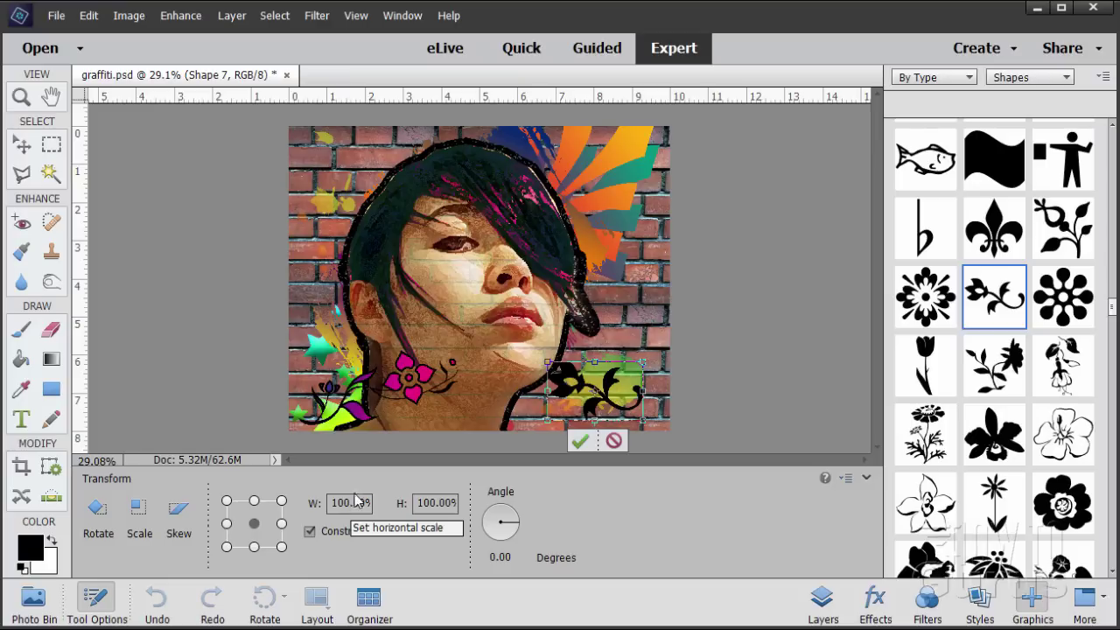
drag(330, 502, 381, 501)
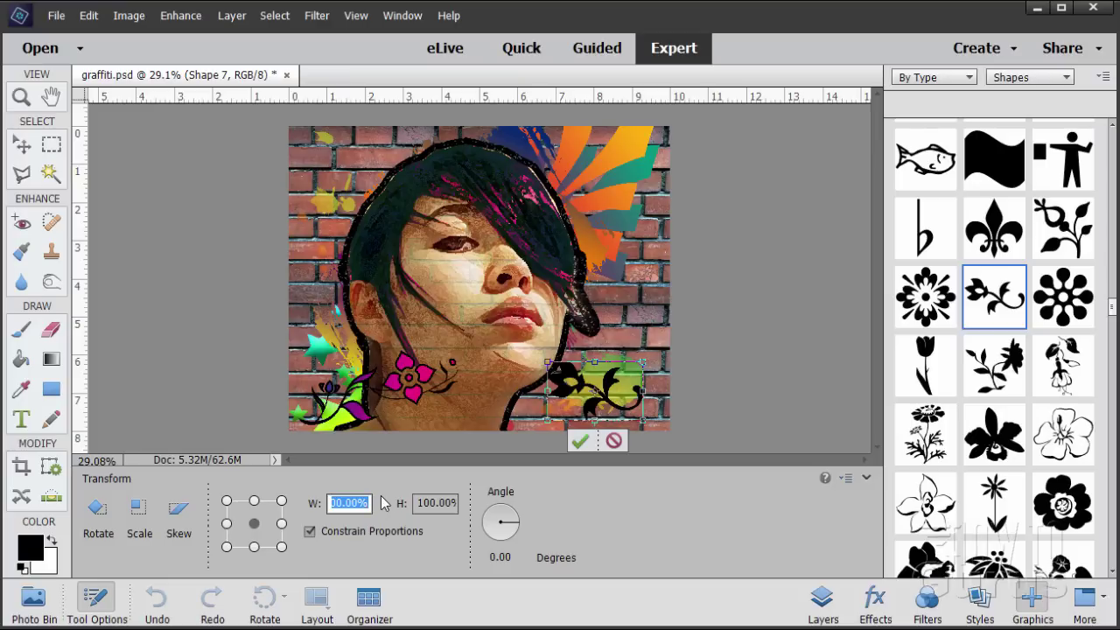
text(140)
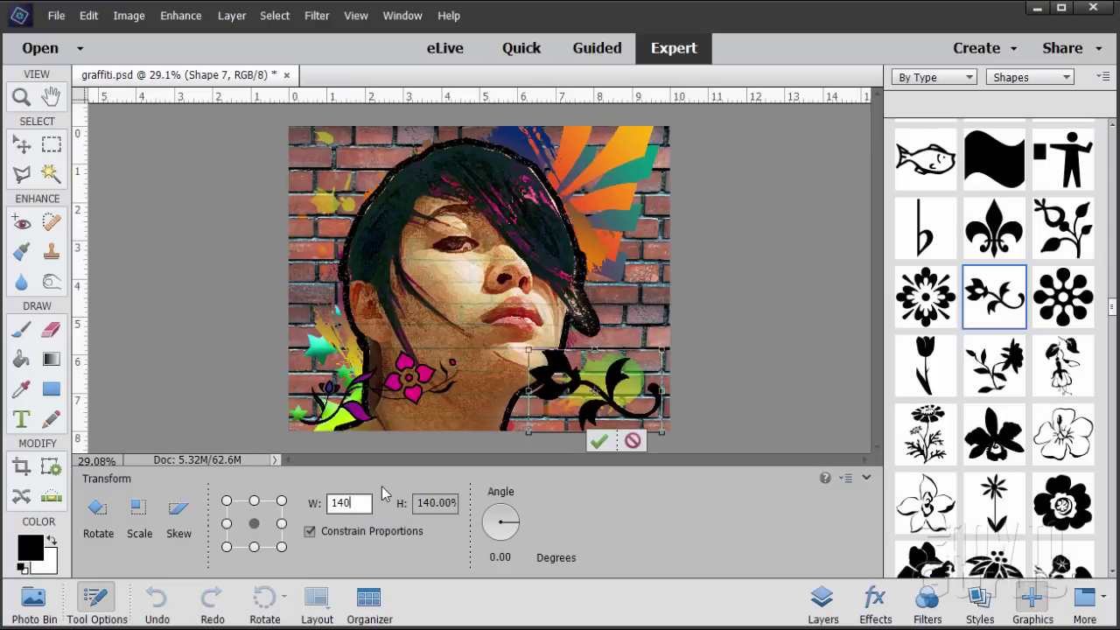
click(501, 557)
text(25)
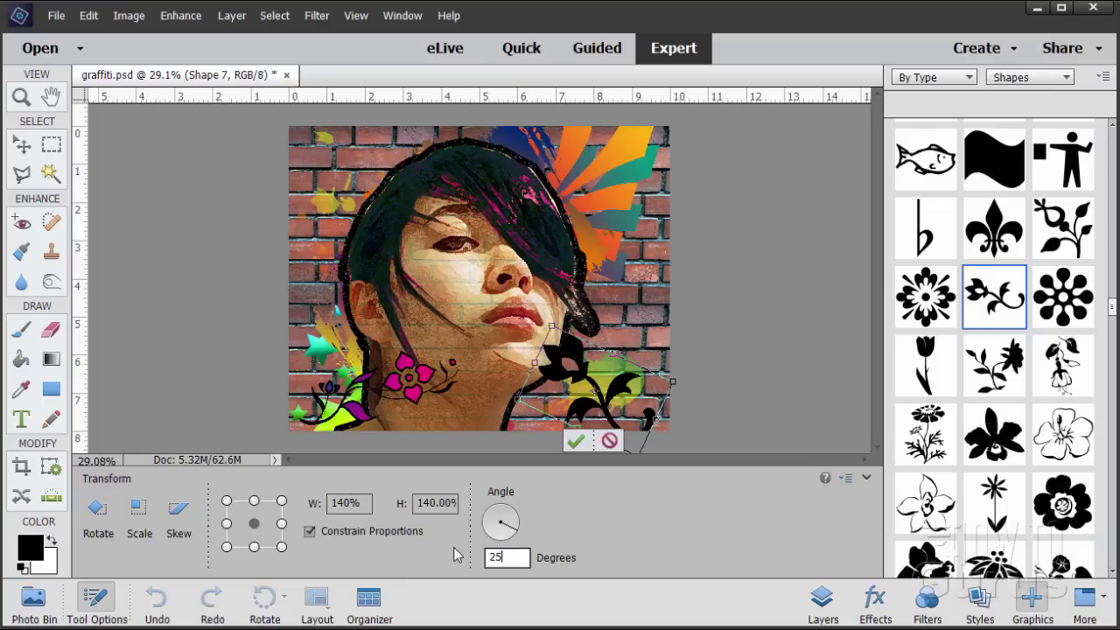
key(Return)
click(577, 442)
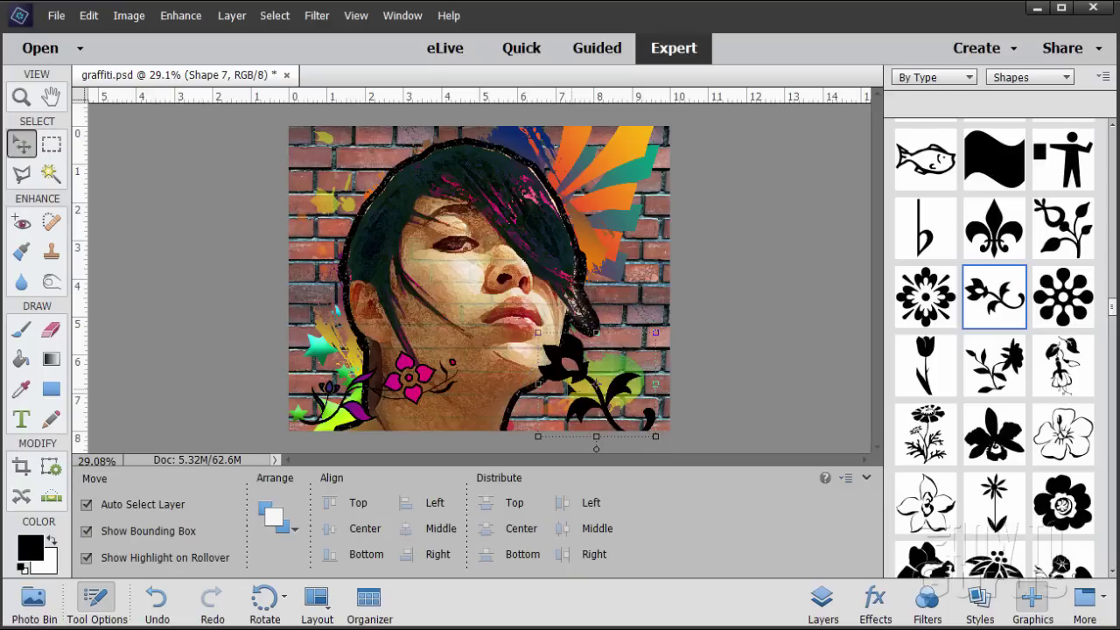
drag(557, 376, 591, 404)
Copy the layer style from Shape 6 and paste it onto the curling flower on Shape 7
click(820, 598)
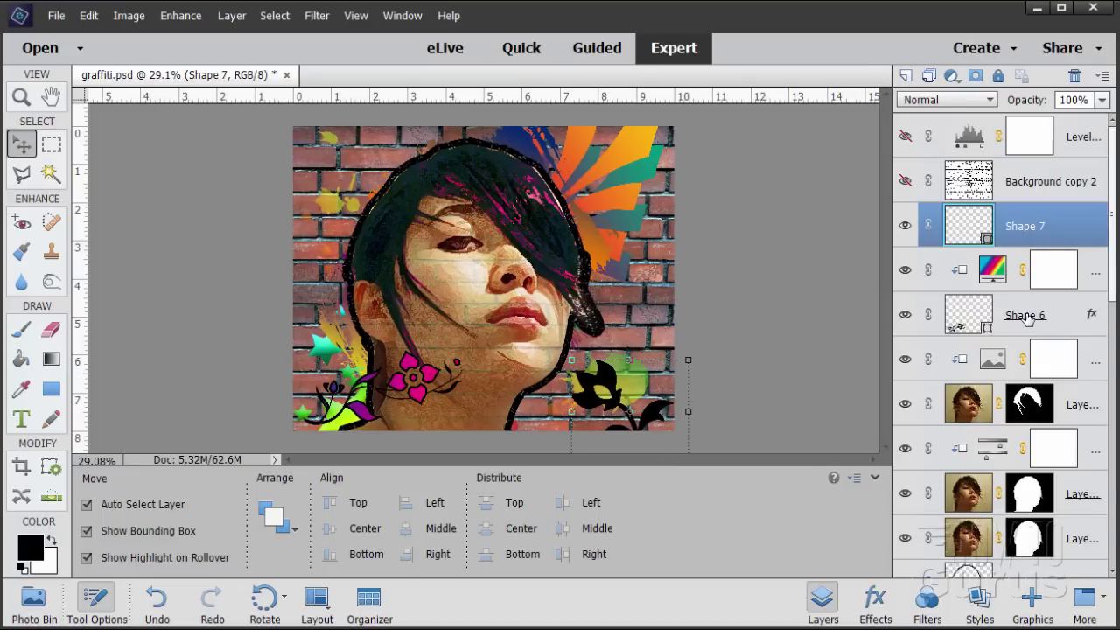
right_click(1038, 322)
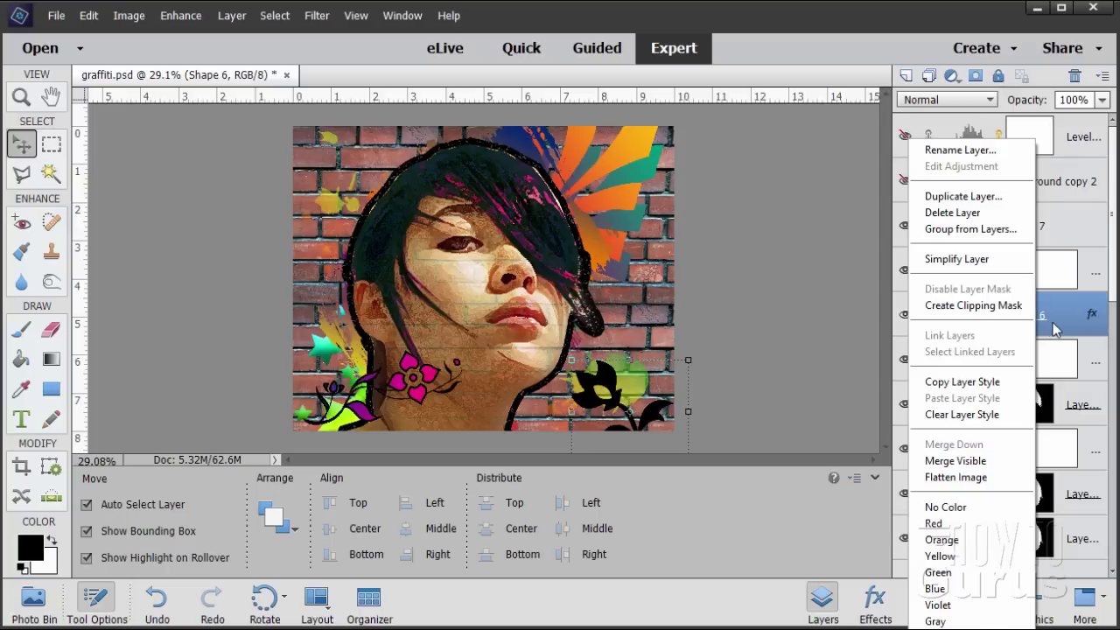
click(1054, 328)
right_click(1024, 324)
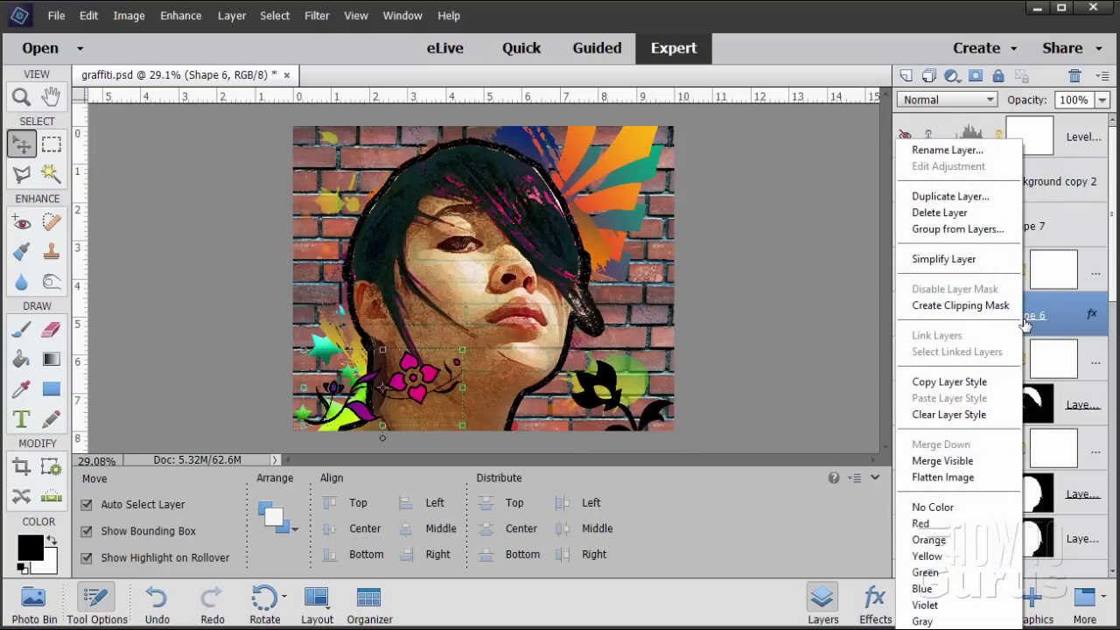
click(950, 381)
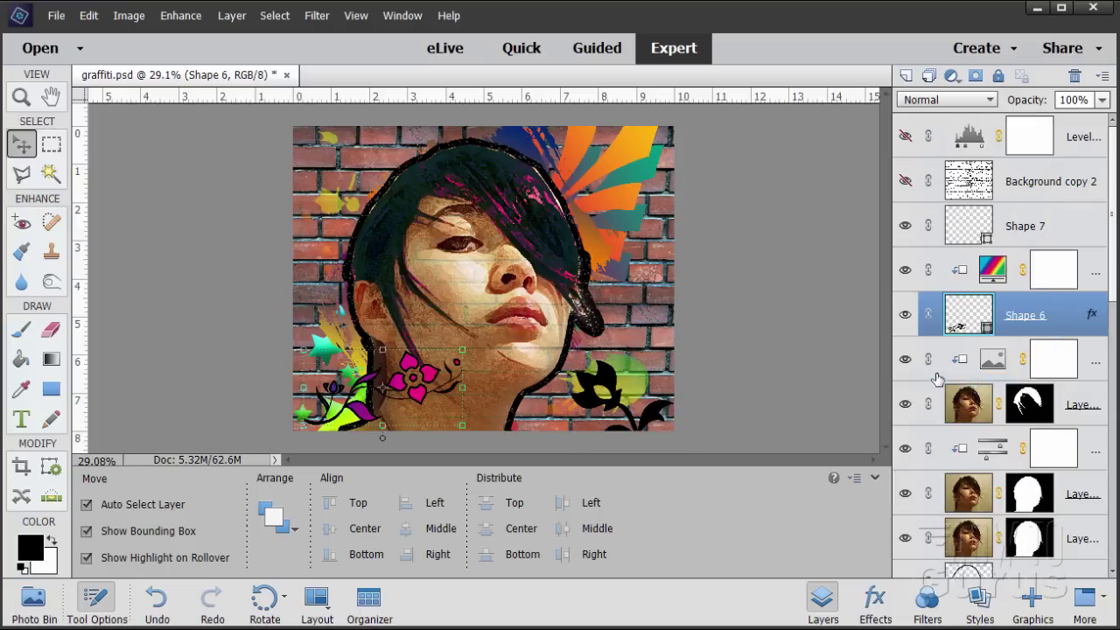
click(1020, 230)
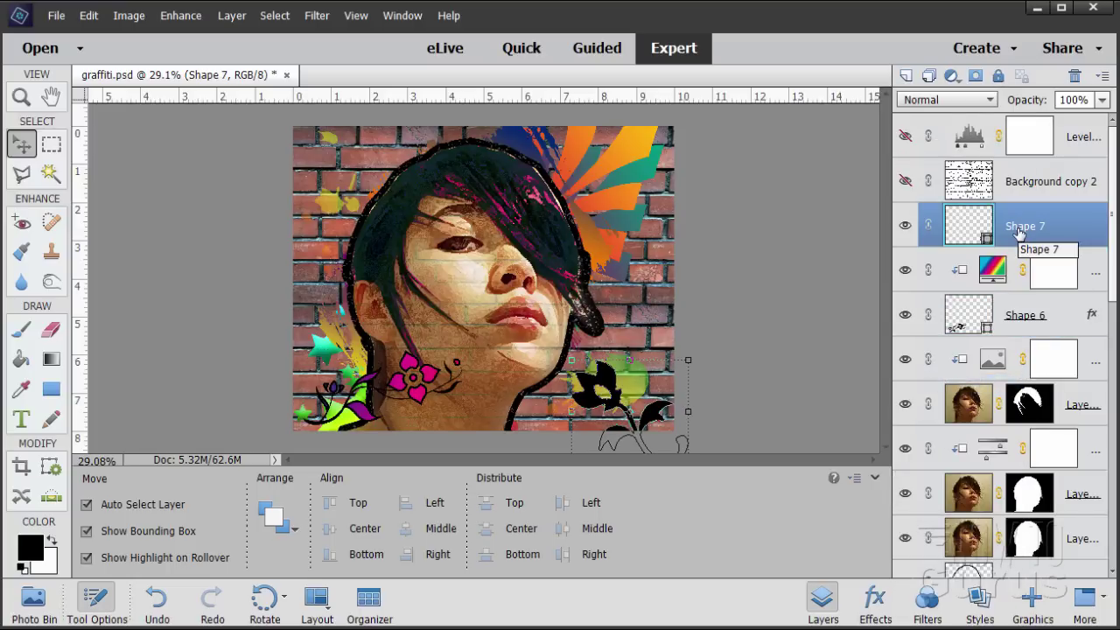
right_click(1019, 232)
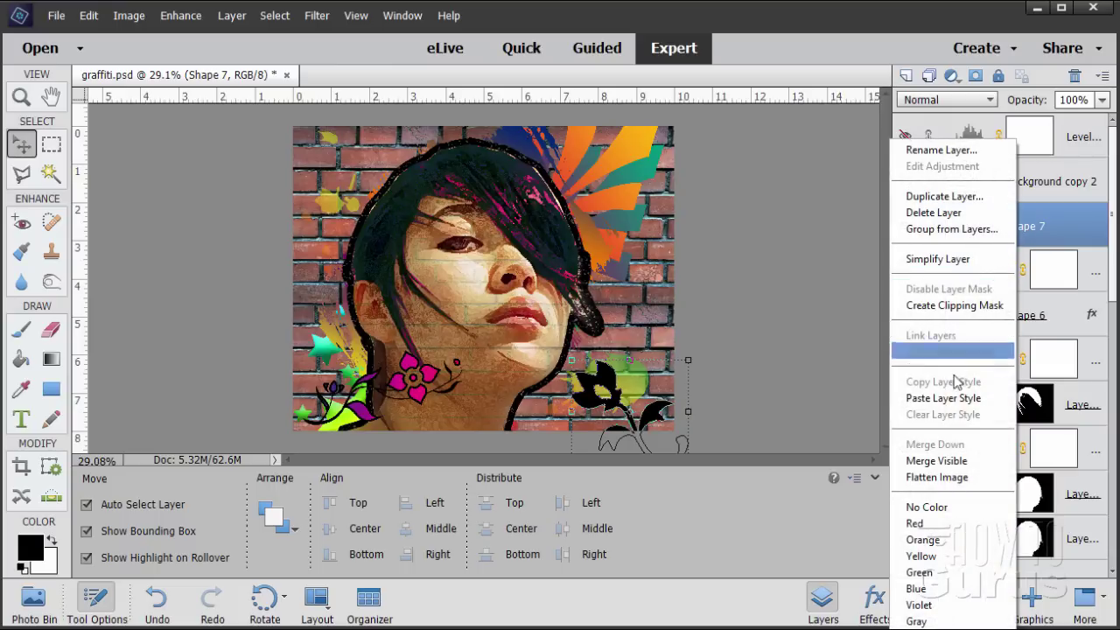
click(950, 398)
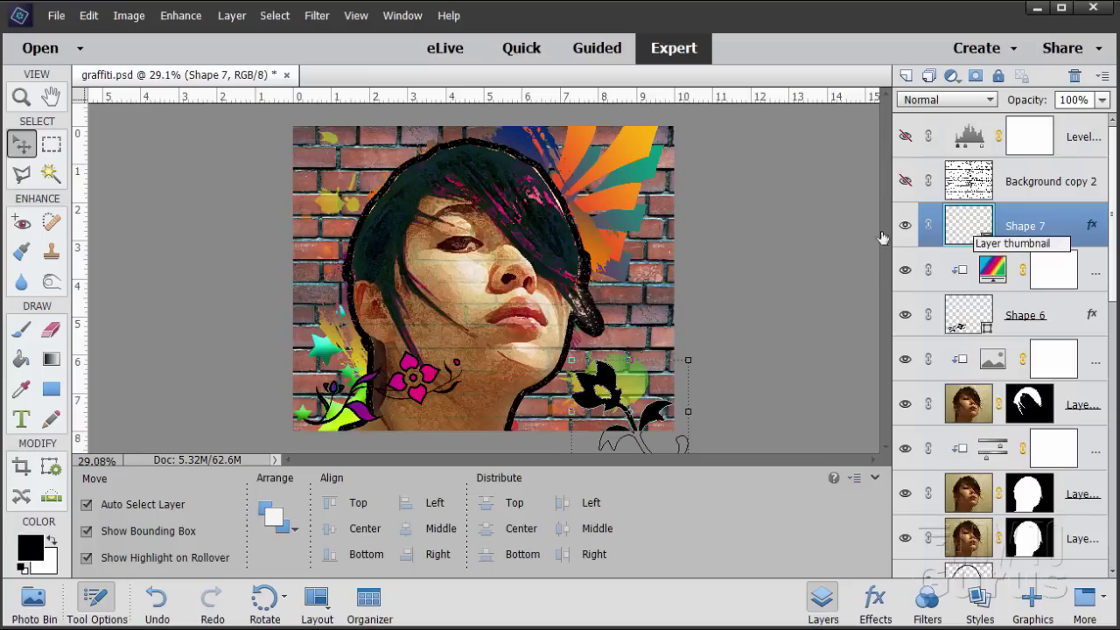
Add a gradient fill layer above Shape 7, using the curling flower as its clipping mask
click(231, 14)
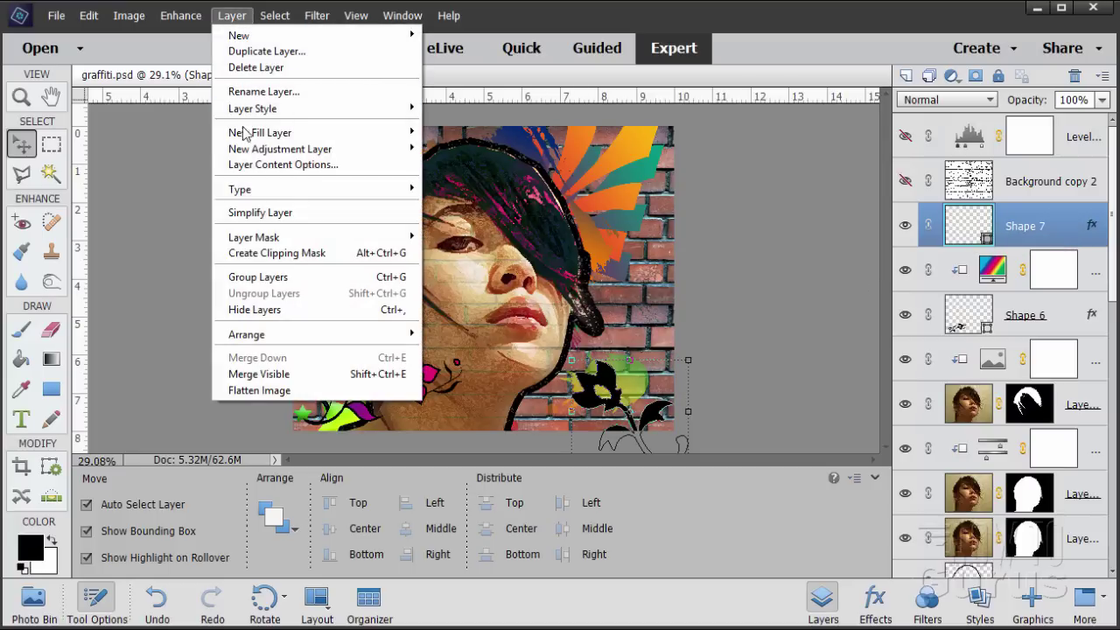
mouse_move(245, 132)
click(464, 146)
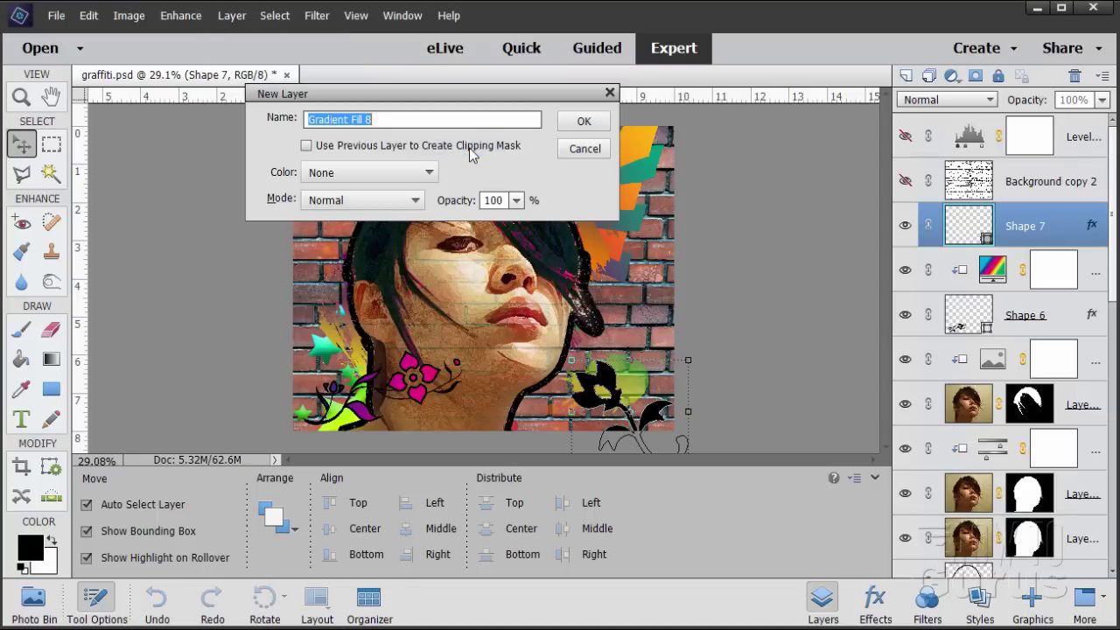
click(318, 147)
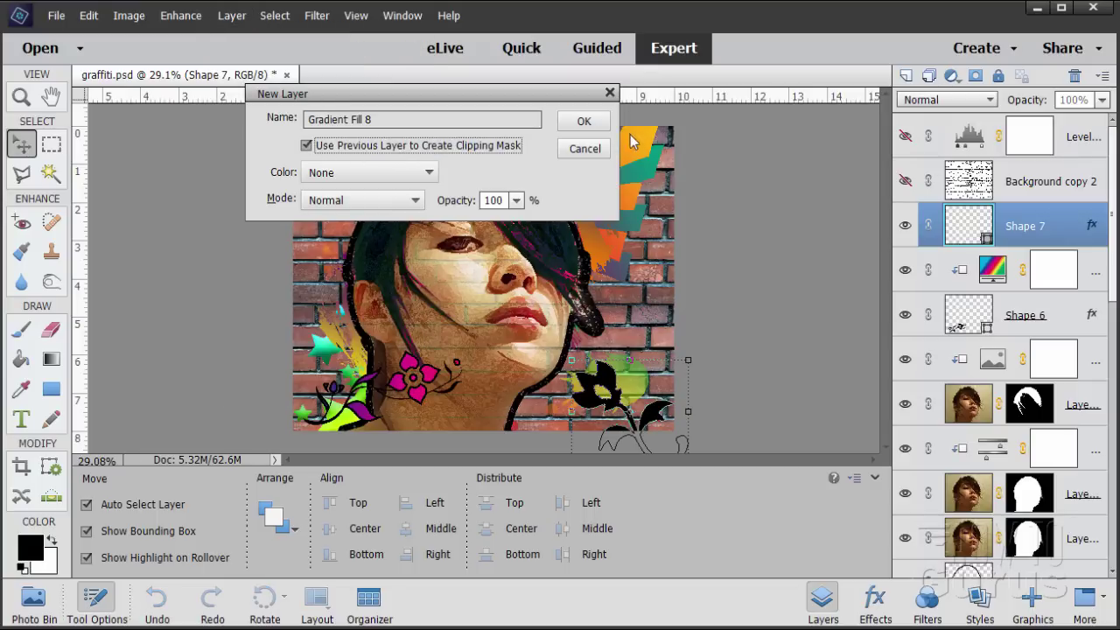
click(584, 122)
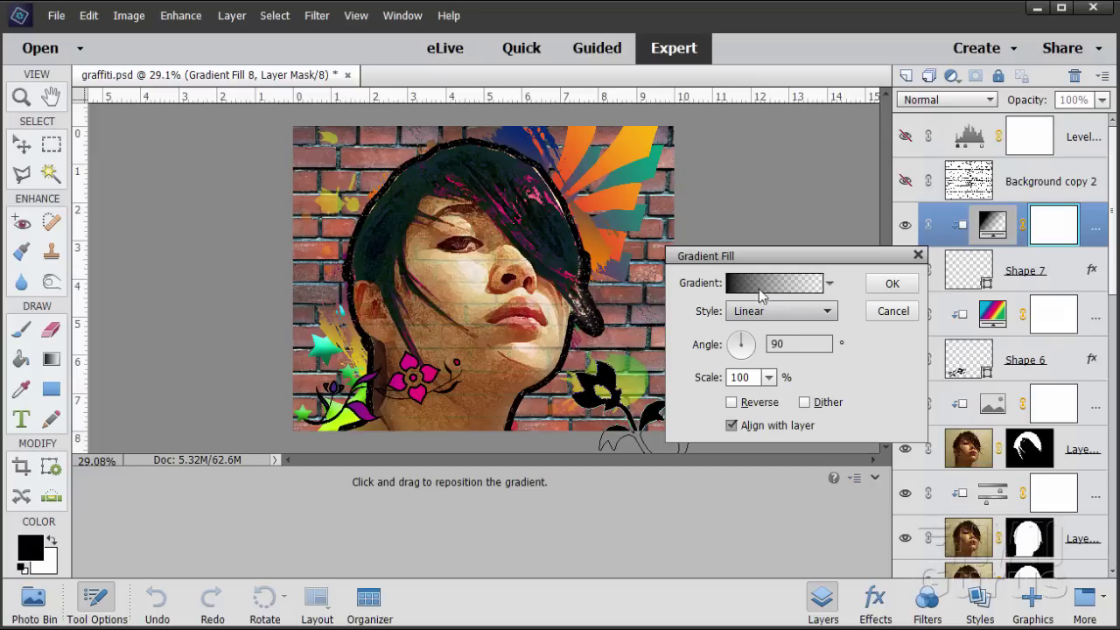
Apply the Spectrum gradient to the curling flower's fill layer
click(758, 285)
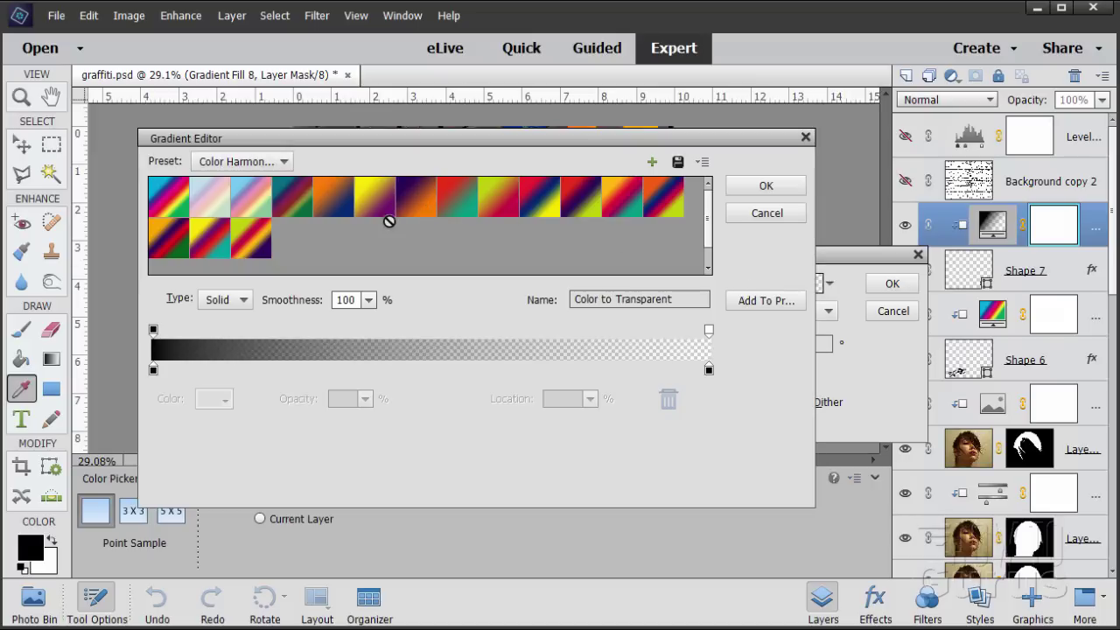
click(184, 207)
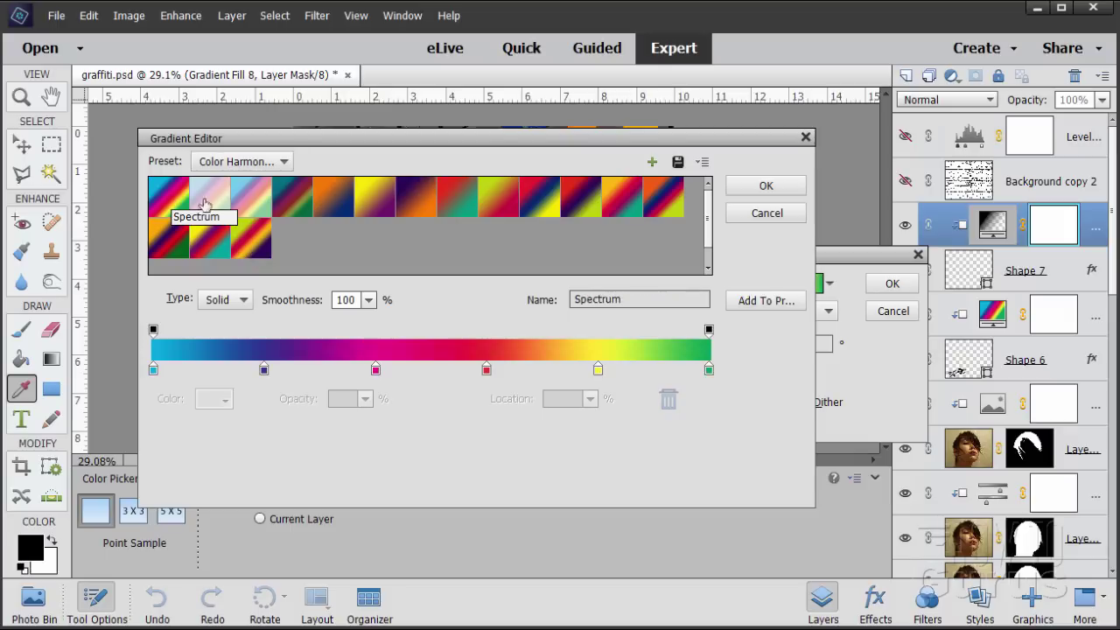
click(735, 188)
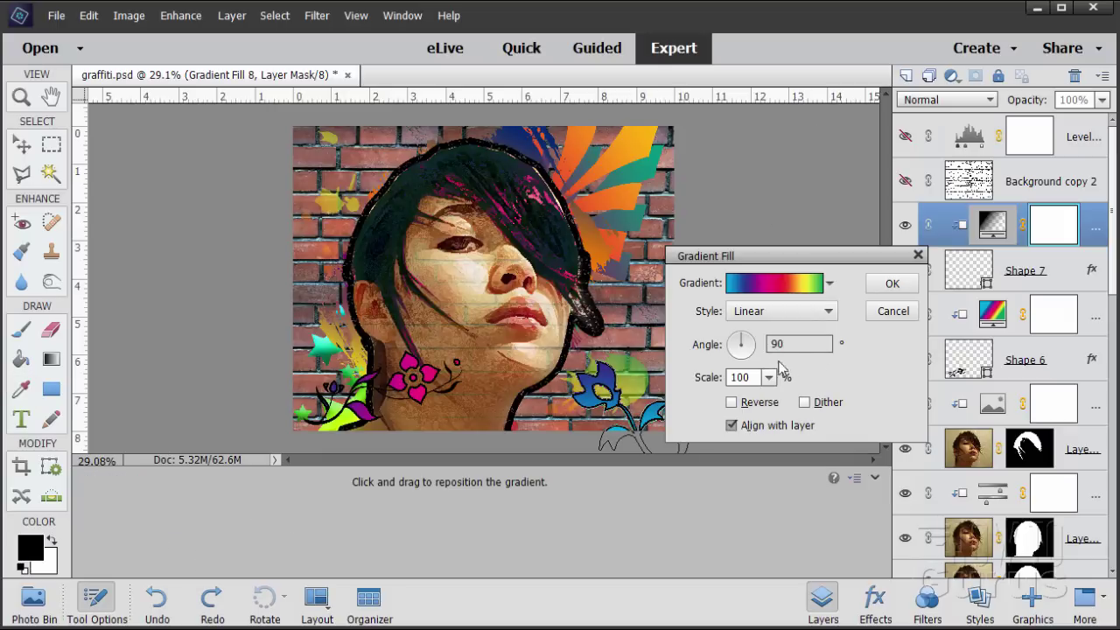
click(892, 283)
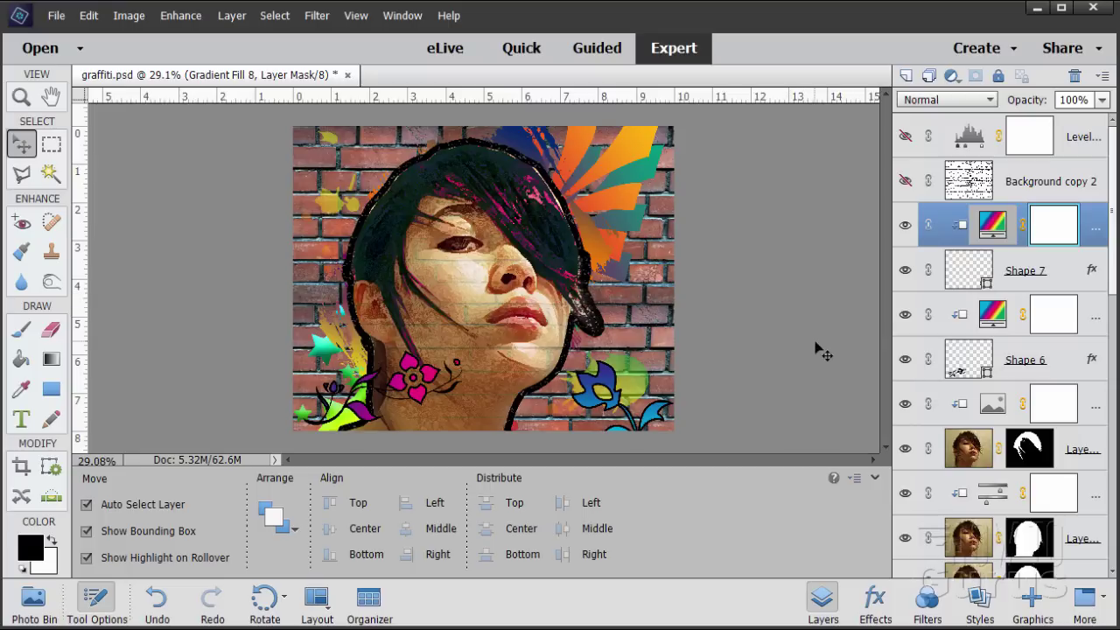
Add the Flower 10 shape on a new layer above the gradient fill and place it at the image's lower left, beside the neck
click(906, 76)
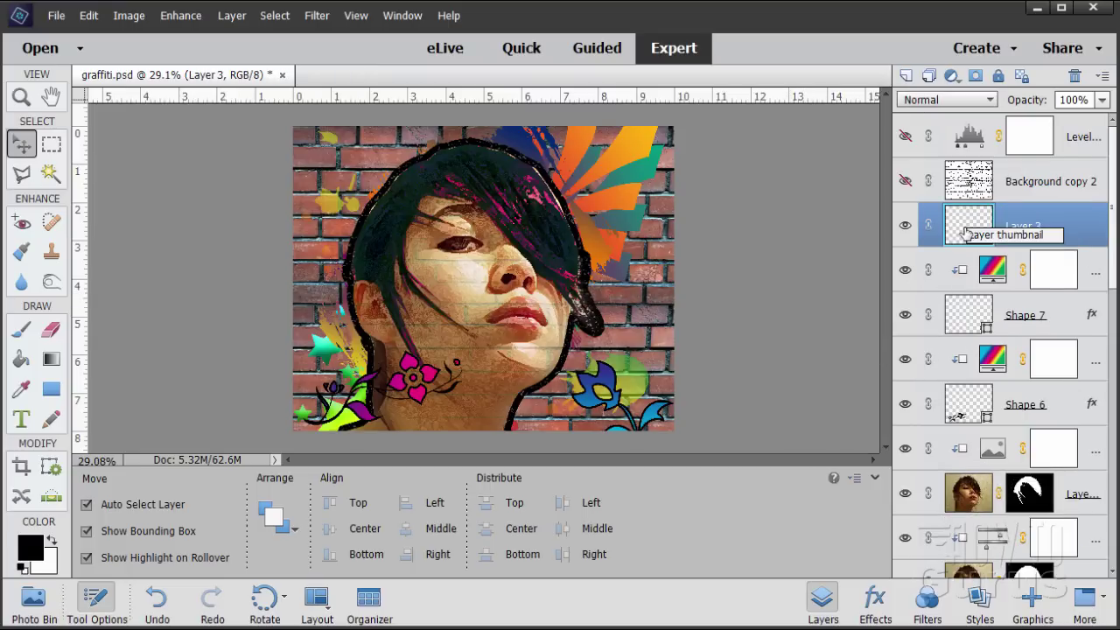
click(1032, 602)
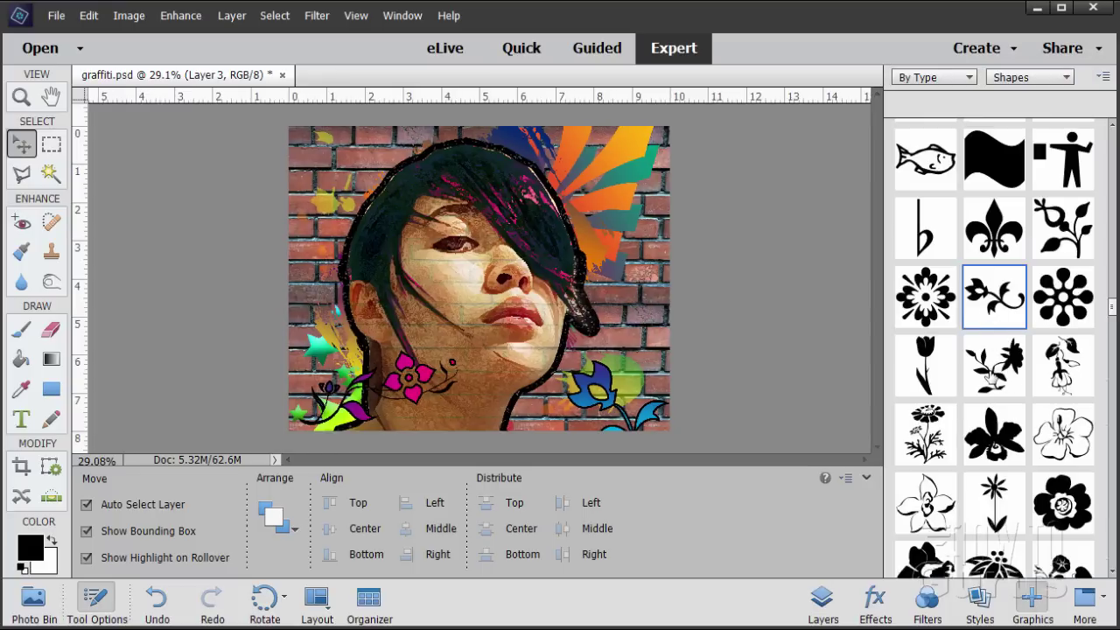
double_click(990, 376)
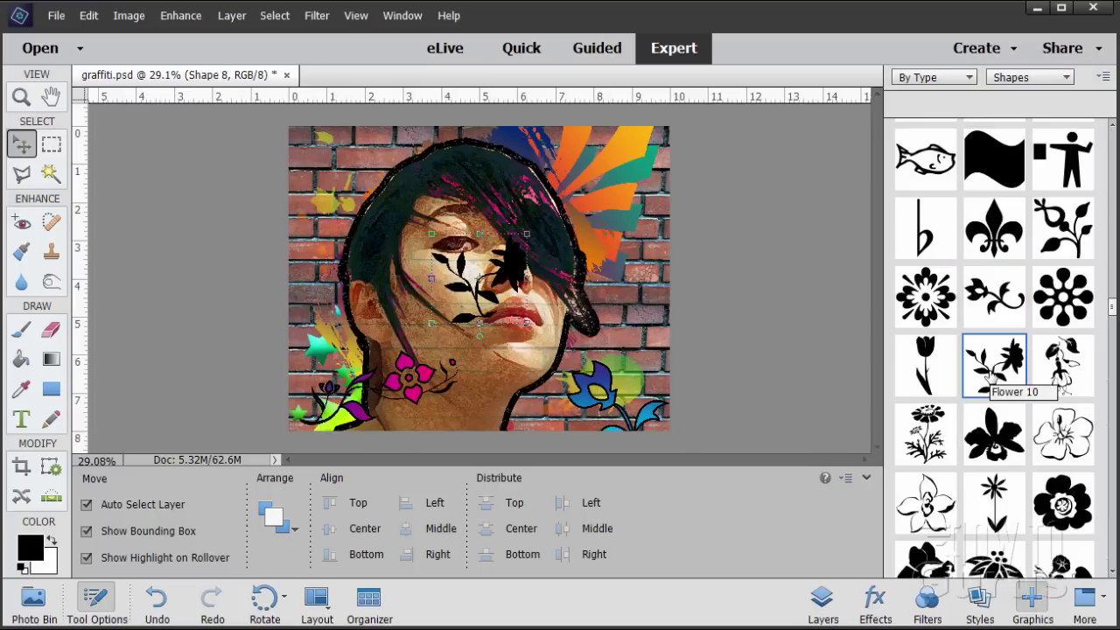
drag(515, 278, 382, 389)
Copy the layer style from Shape 7 and paste it onto the Flower 10 shape on Shape 8
click(823, 603)
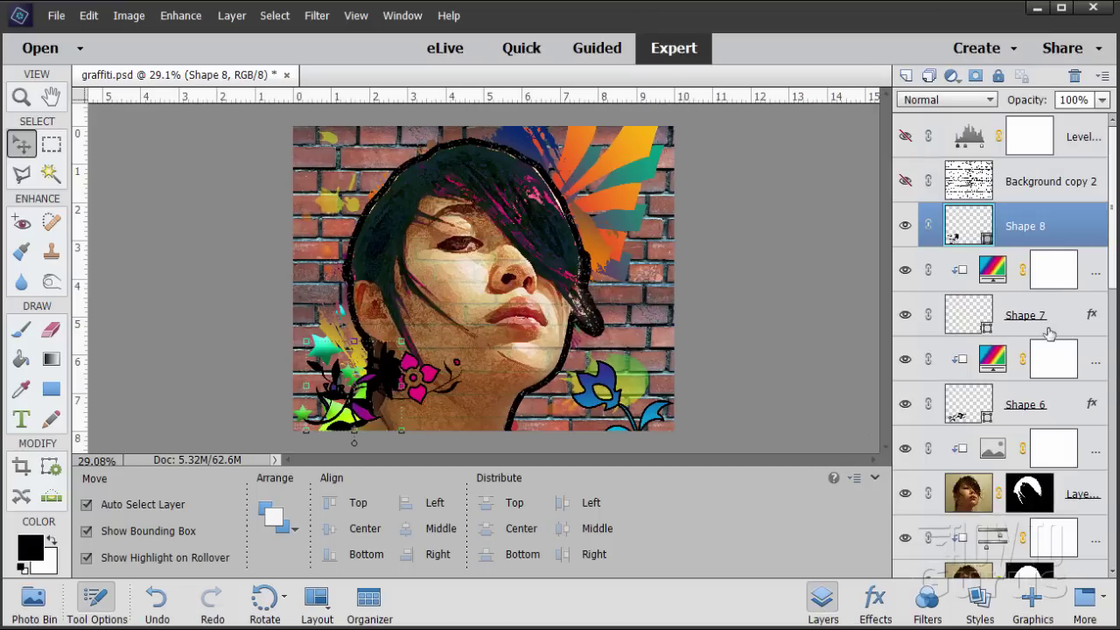
click(1026, 323)
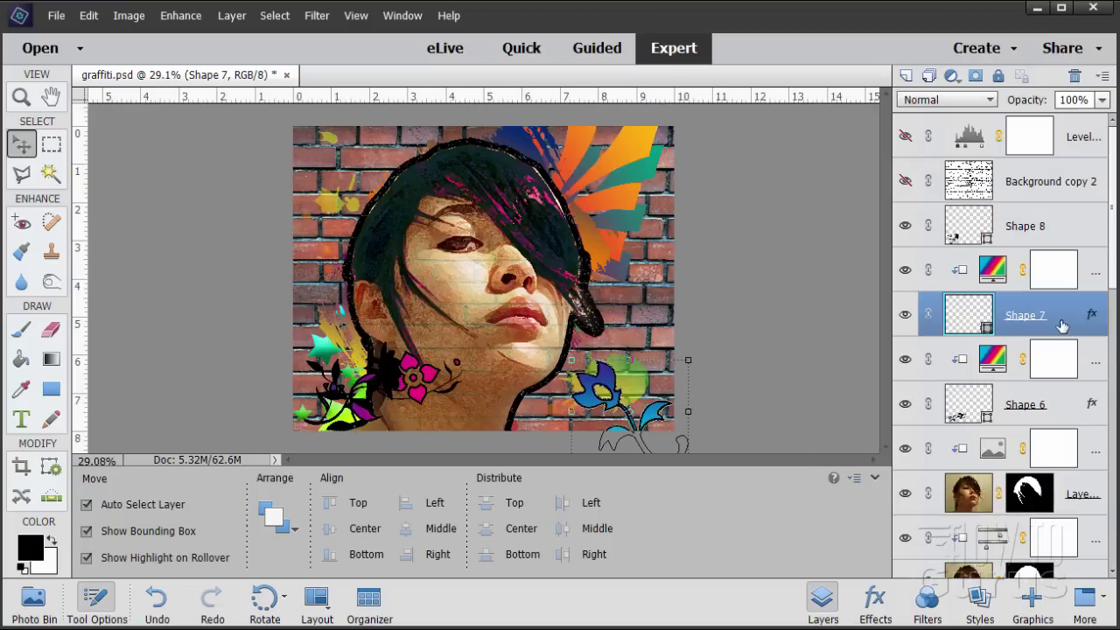
right_click(1024, 322)
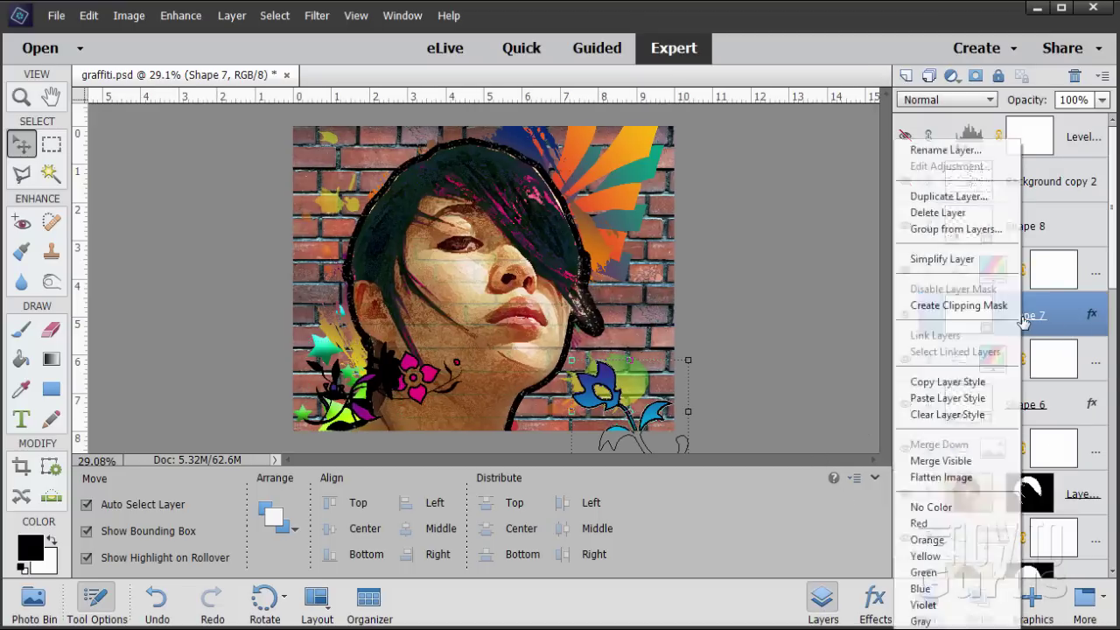
click(962, 385)
click(1022, 227)
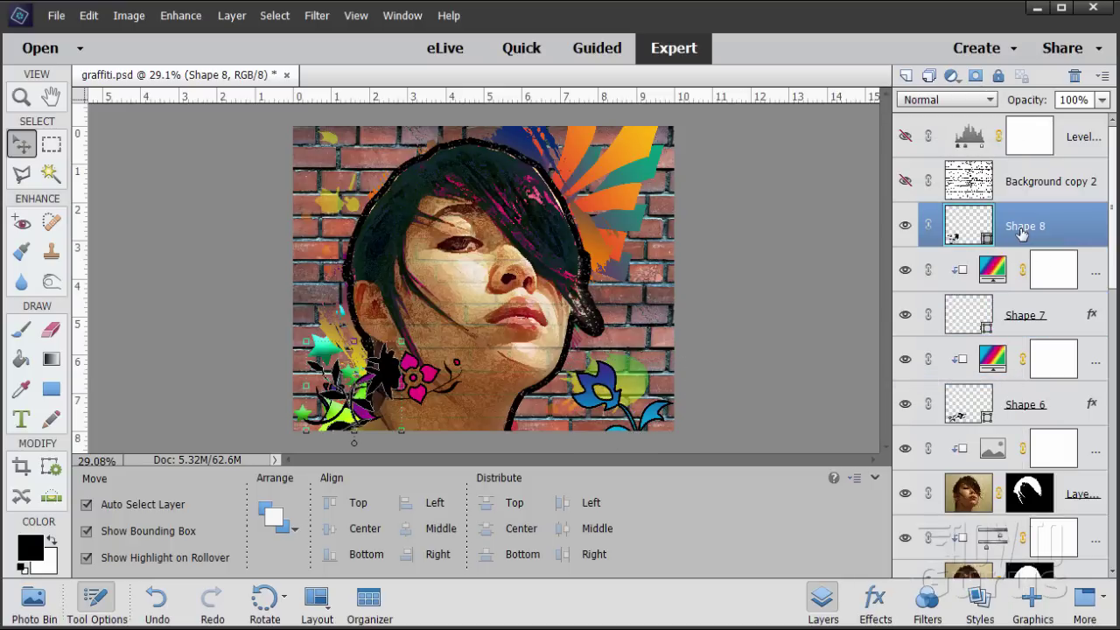
right_click(1022, 229)
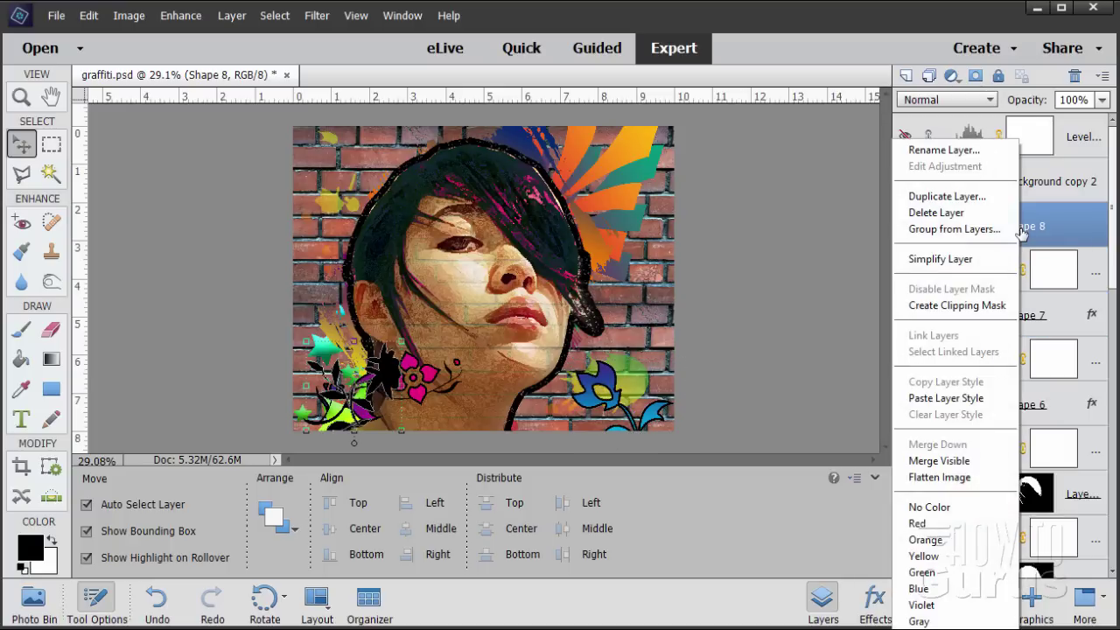
click(967, 397)
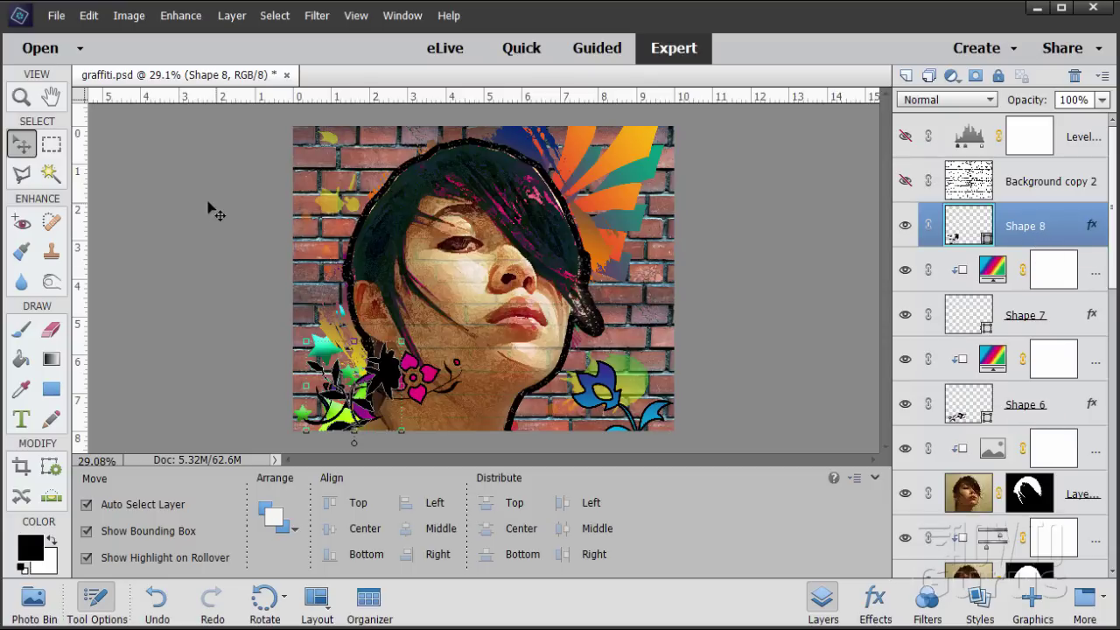
Add a gradient fill layer above Shape 8, using the flower shape as its clipping mask
click(225, 22)
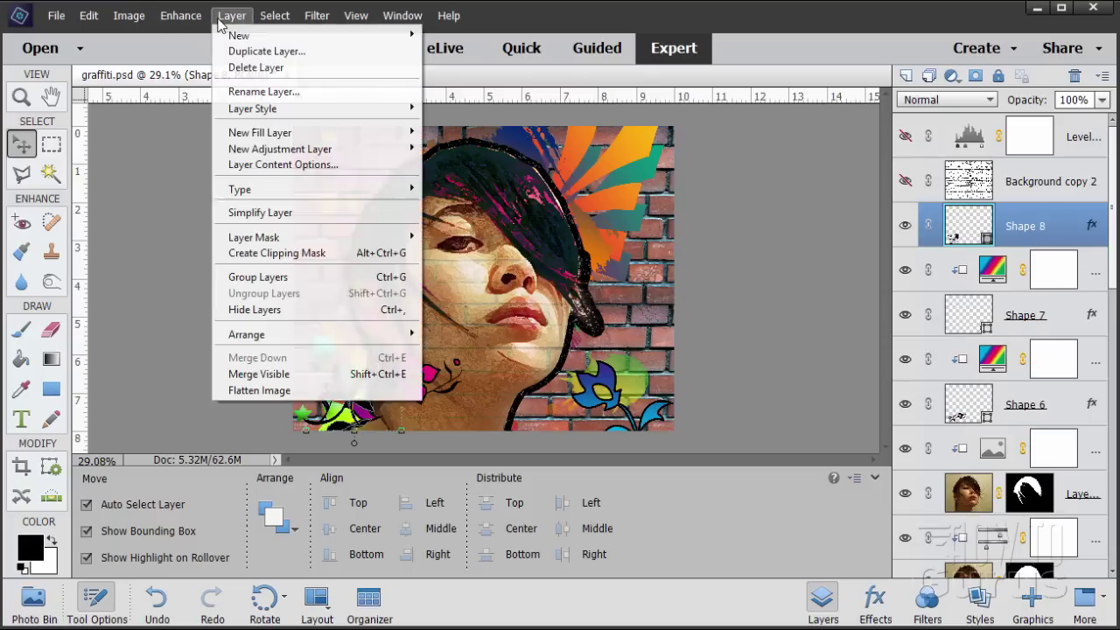
mouse_move(298, 135)
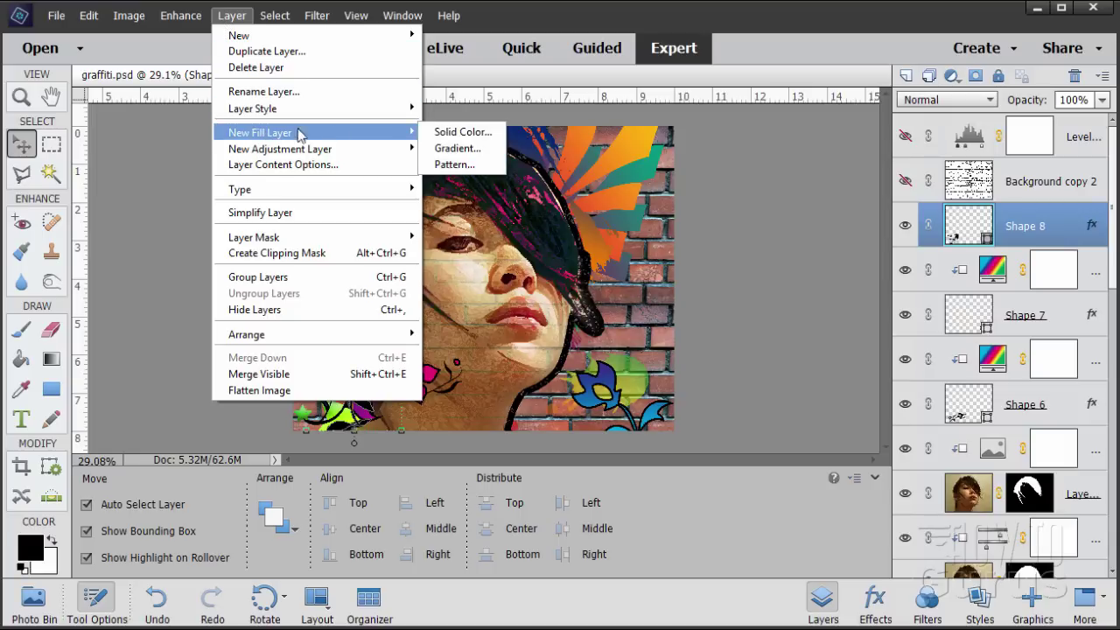
click(477, 149)
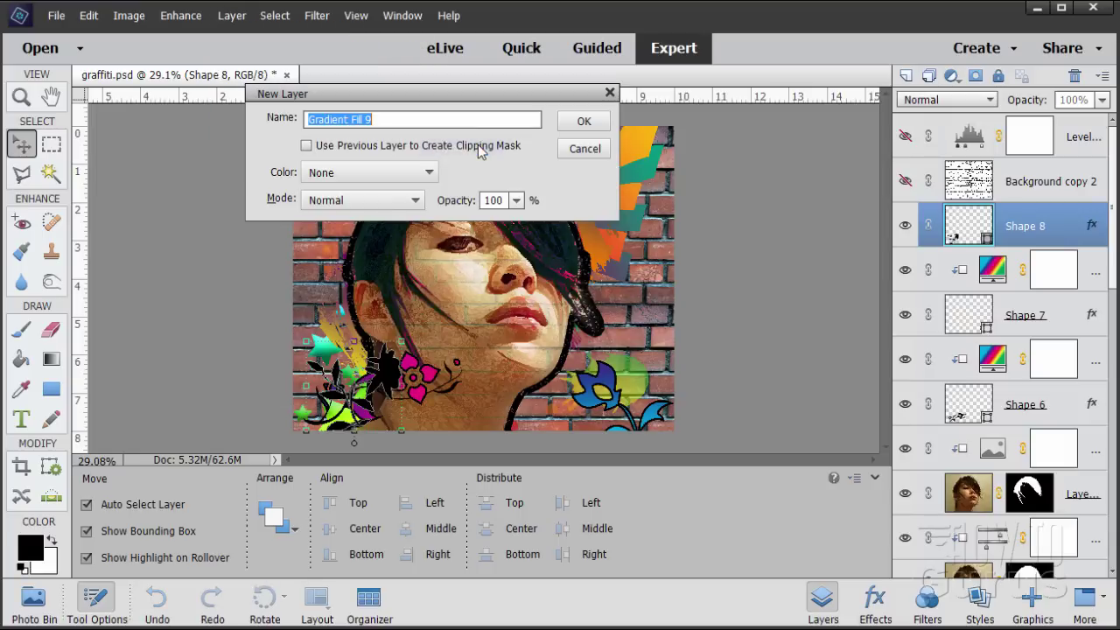
click(308, 145)
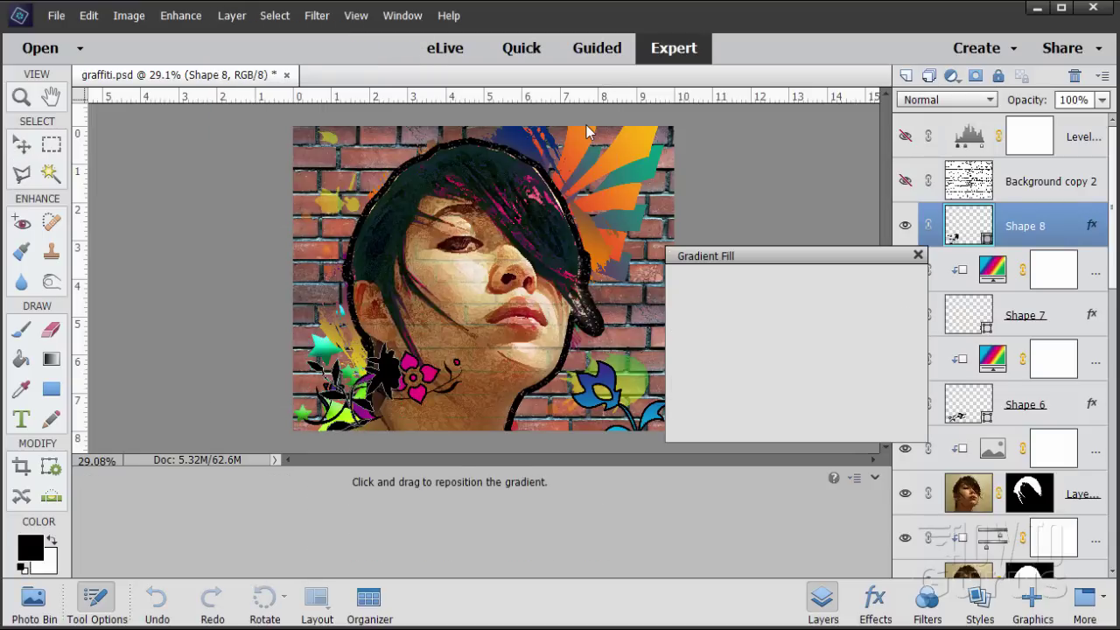
click(586, 124)
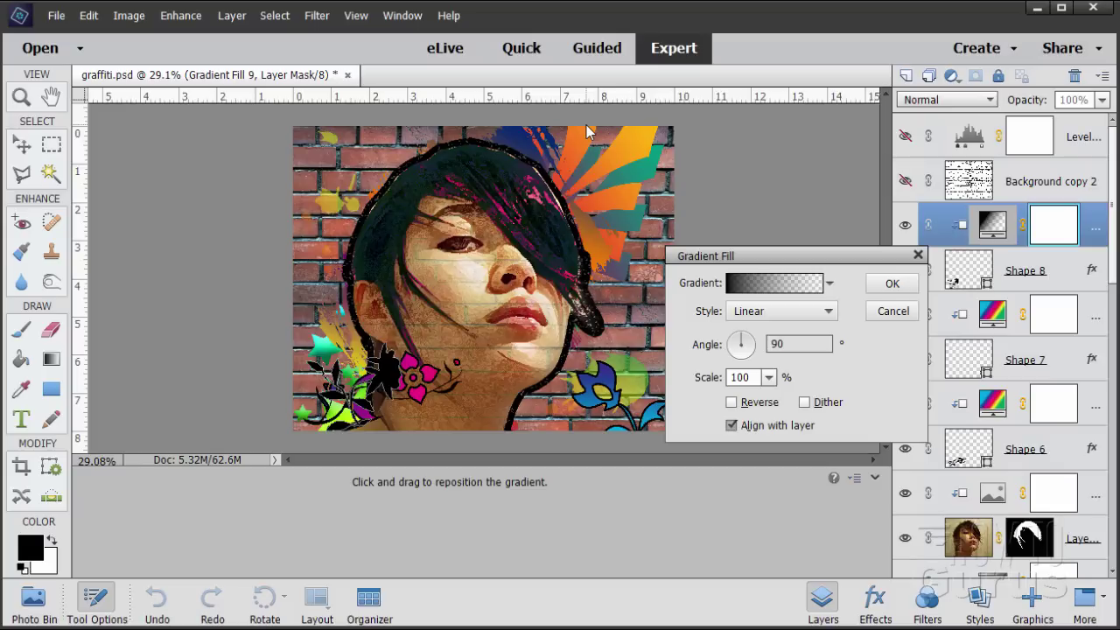
Apply the Spectrum gradient to the Shape 8 flower's fill layer, keeping the linear style at 90° and 100% scale
click(767, 283)
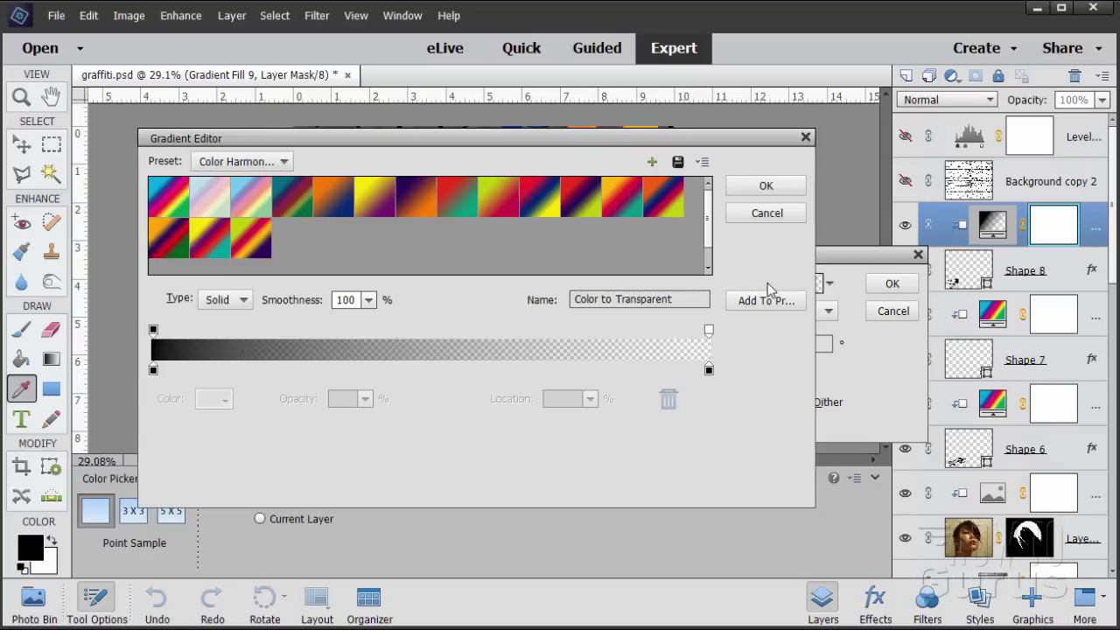
click(173, 204)
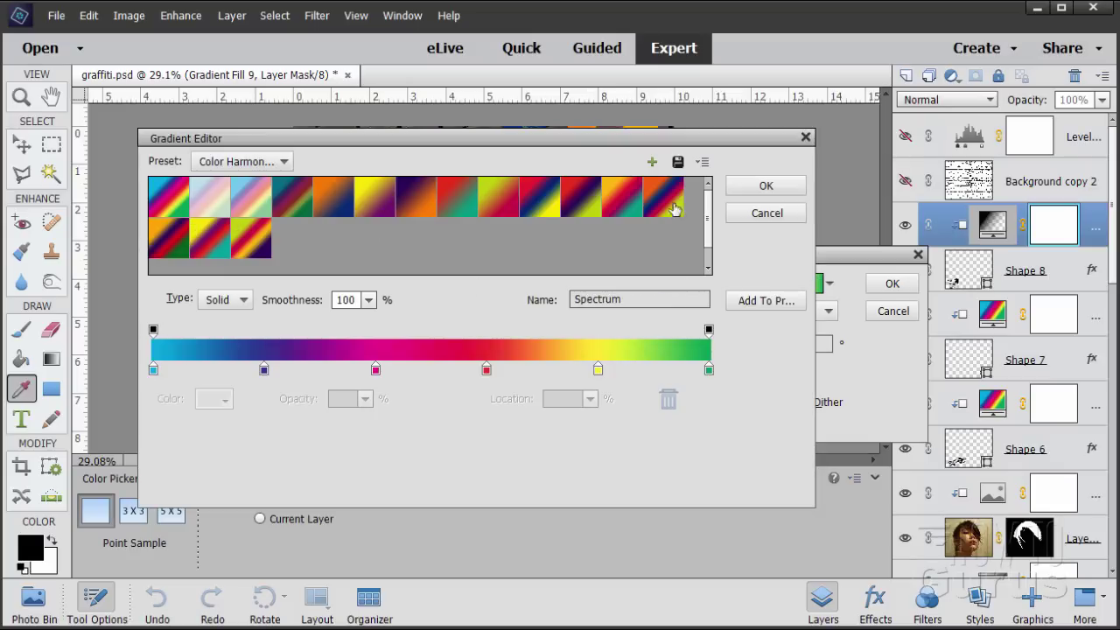
click(765, 186)
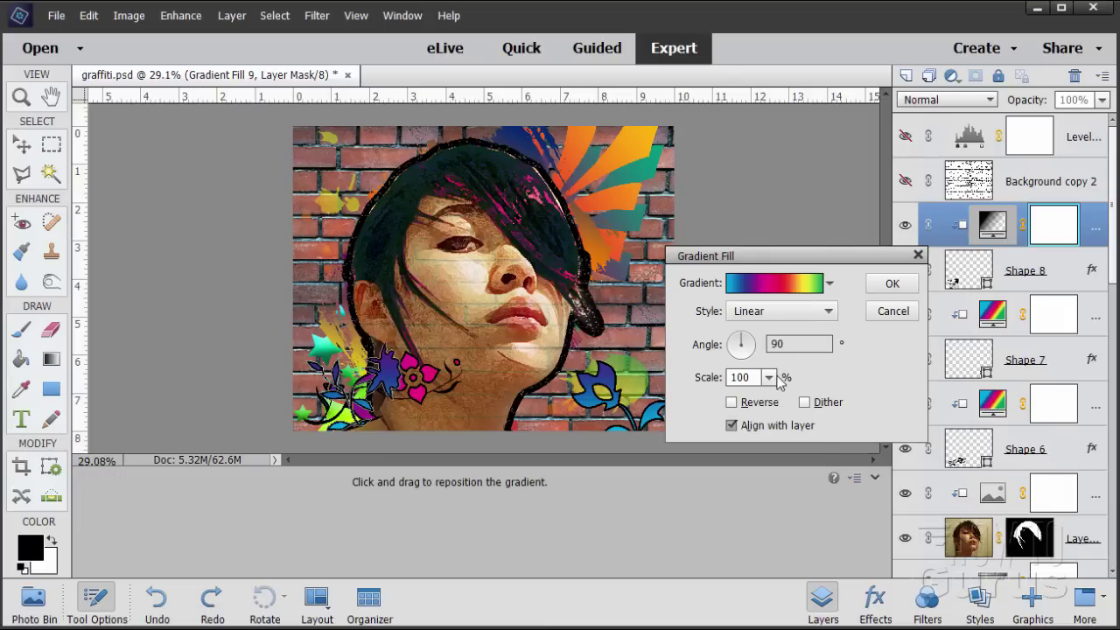
click(876, 291)
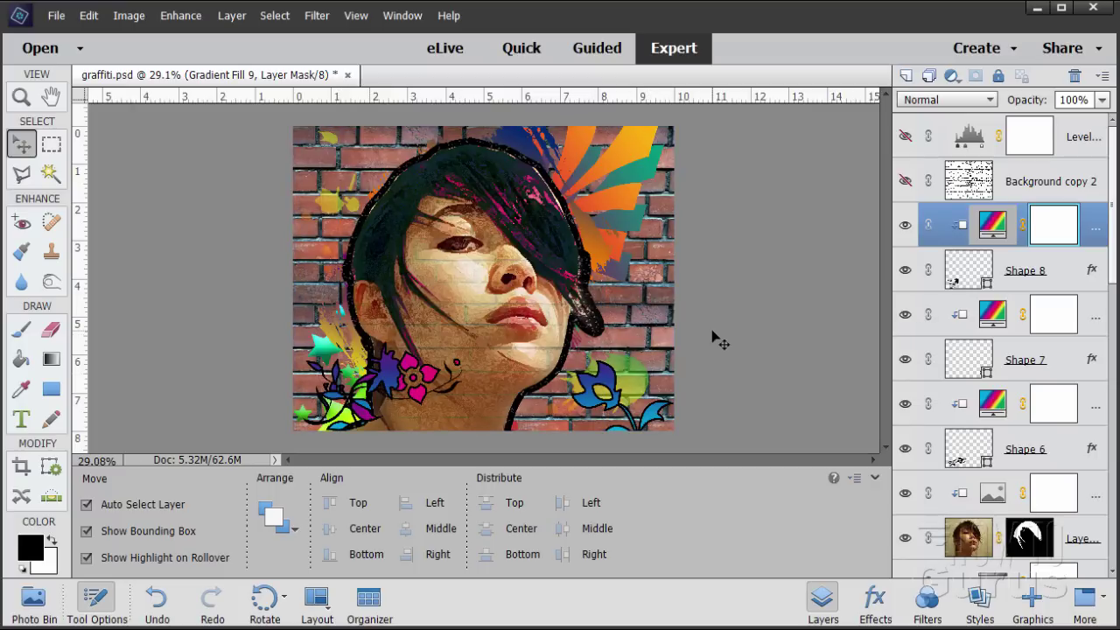
Make the hidden Background copy 2 and Levels adjustment layers visible
click(906, 181)
click(907, 139)
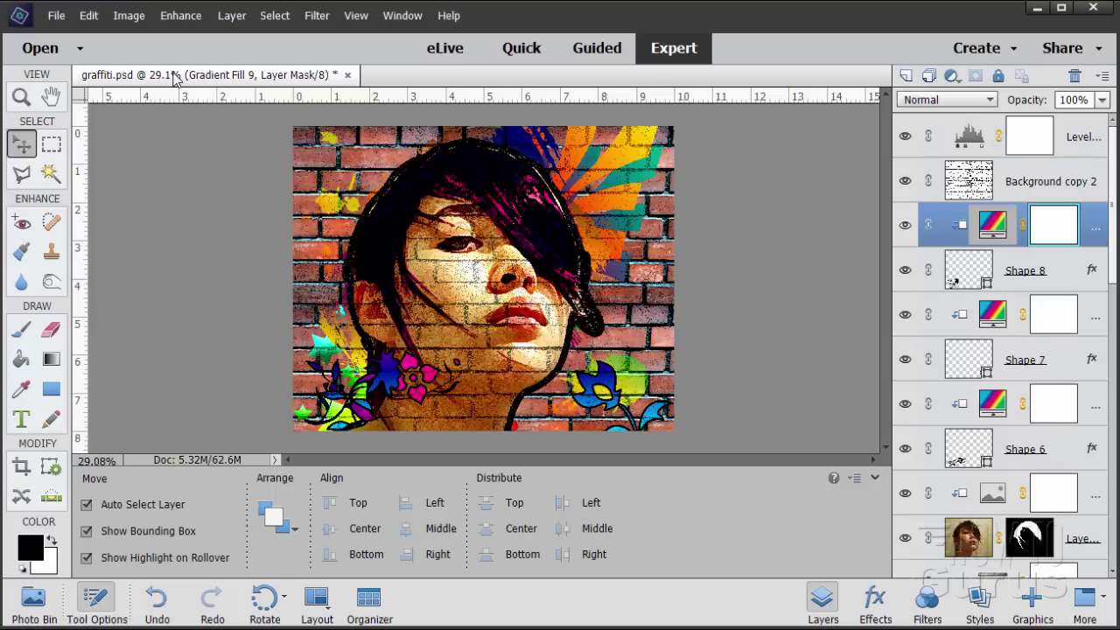
Float the image in its own enlarged window and zoom to 50% to examine the whole finished artwork
drag(172, 75, 215, 46)
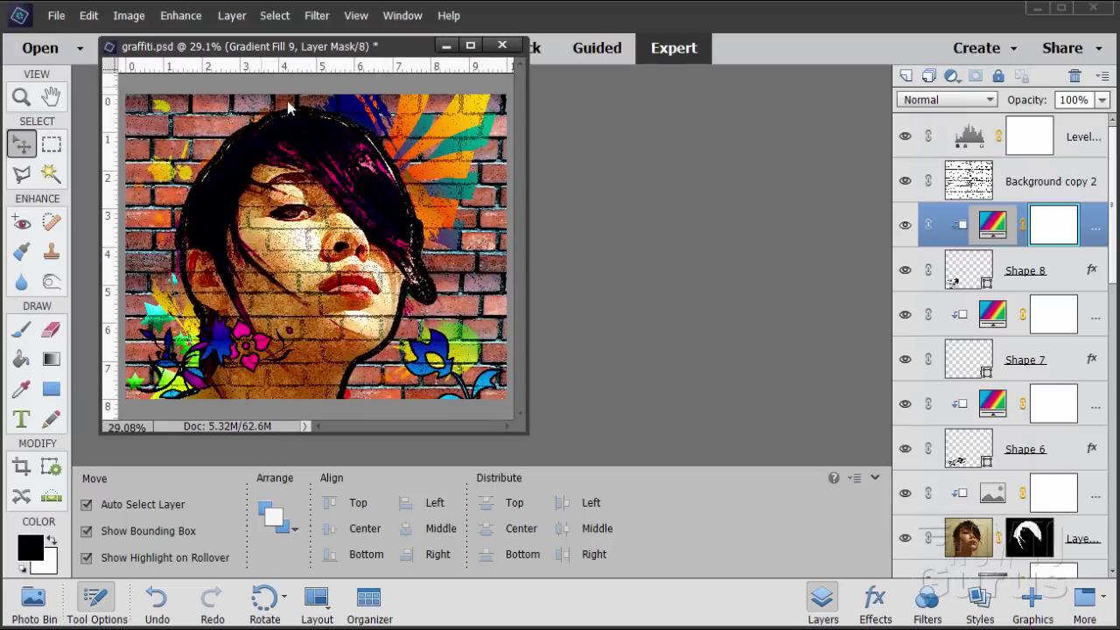
drag(517, 431, 845, 599)
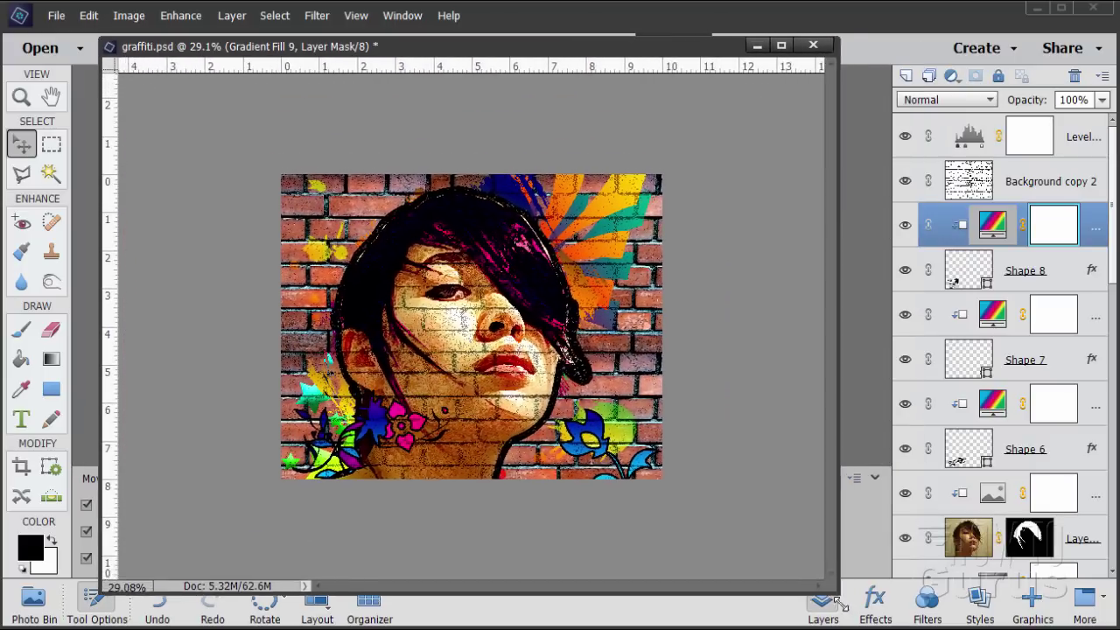
click(21, 97)
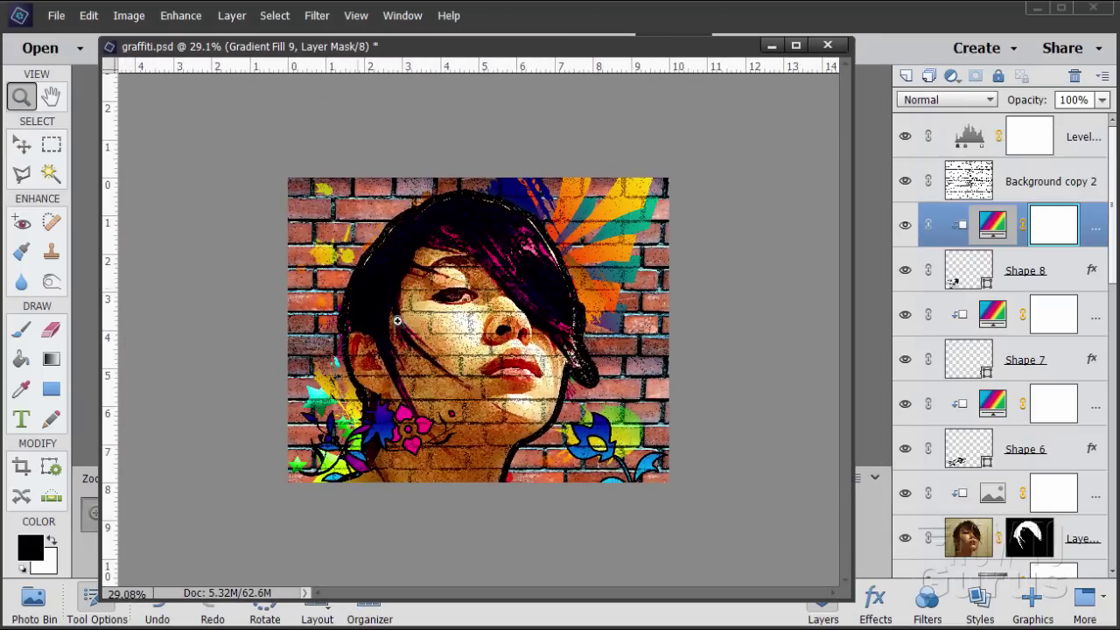
click(407, 324)
click(407, 323)
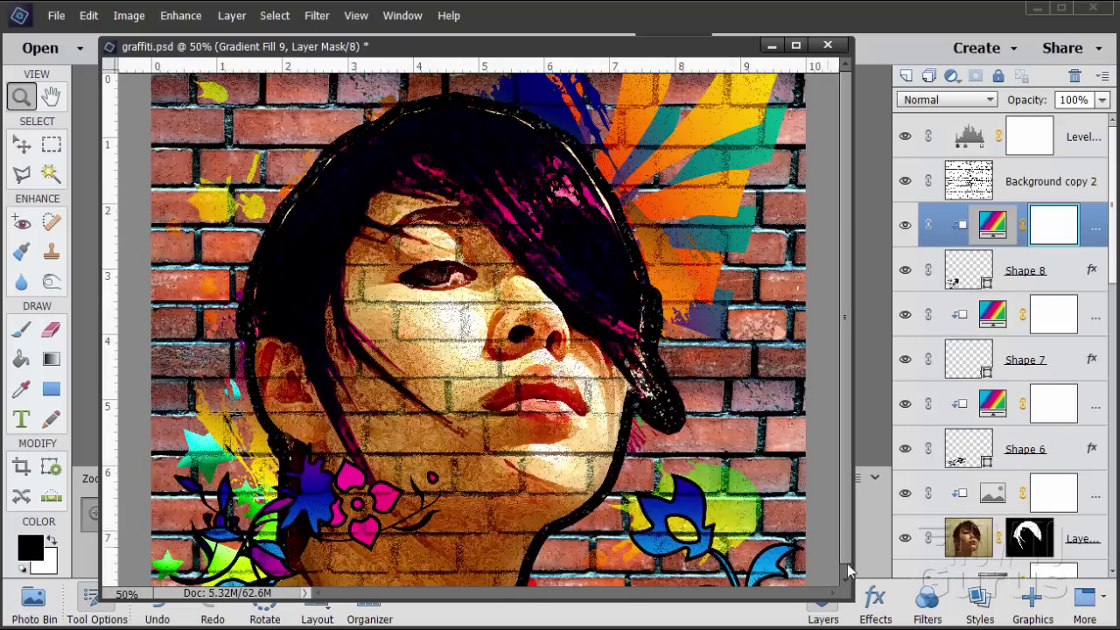
drag(847, 597, 882, 626)
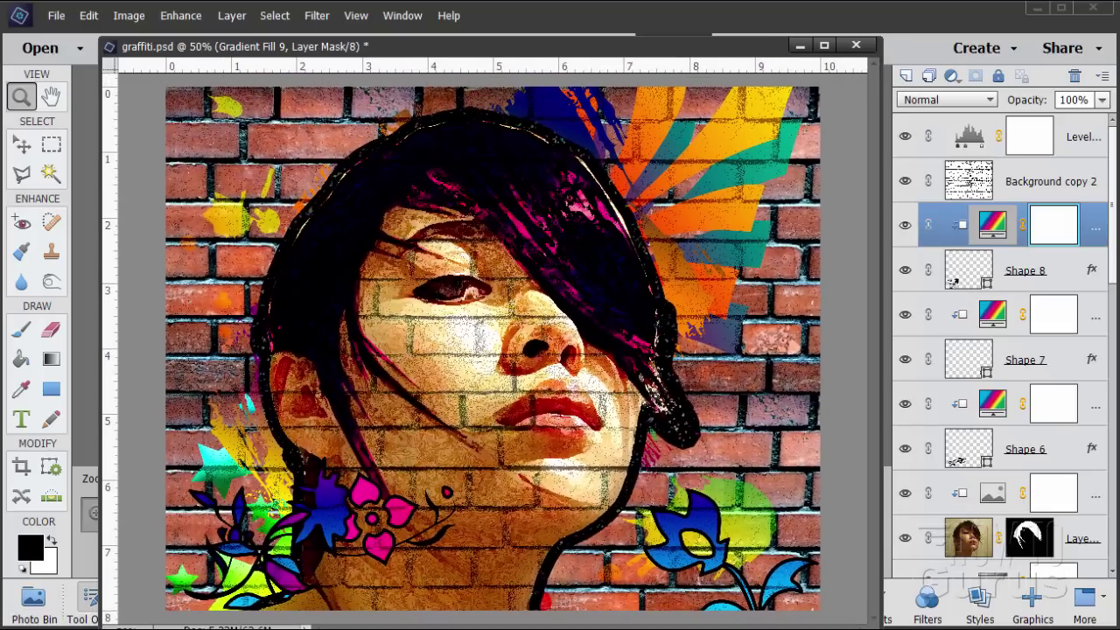
click(21, 145)
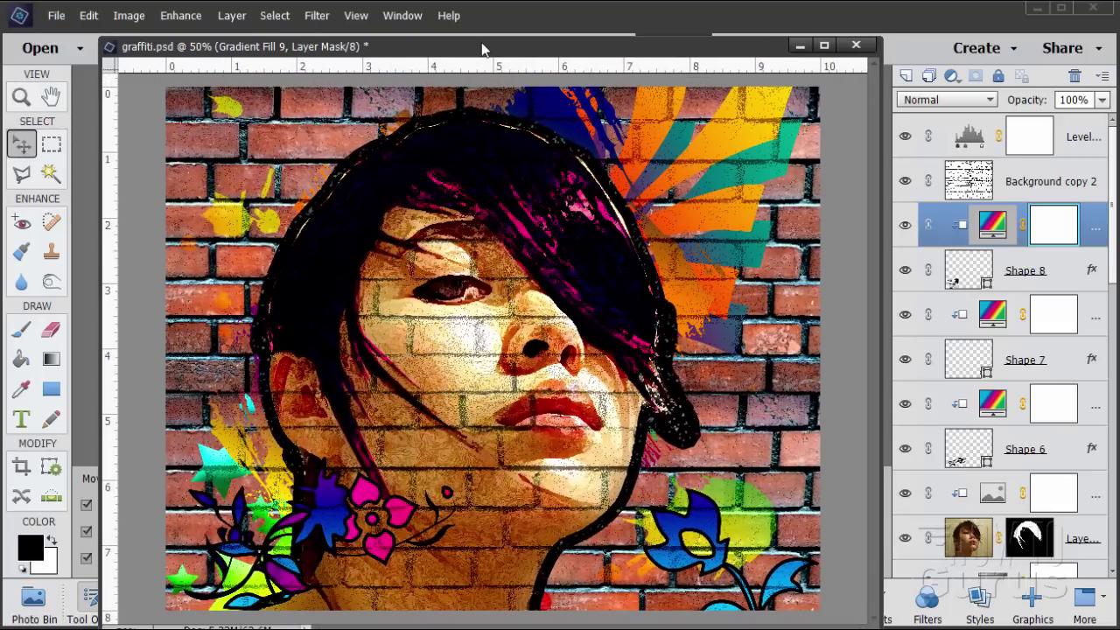
drag(484, 46, 501, 41)
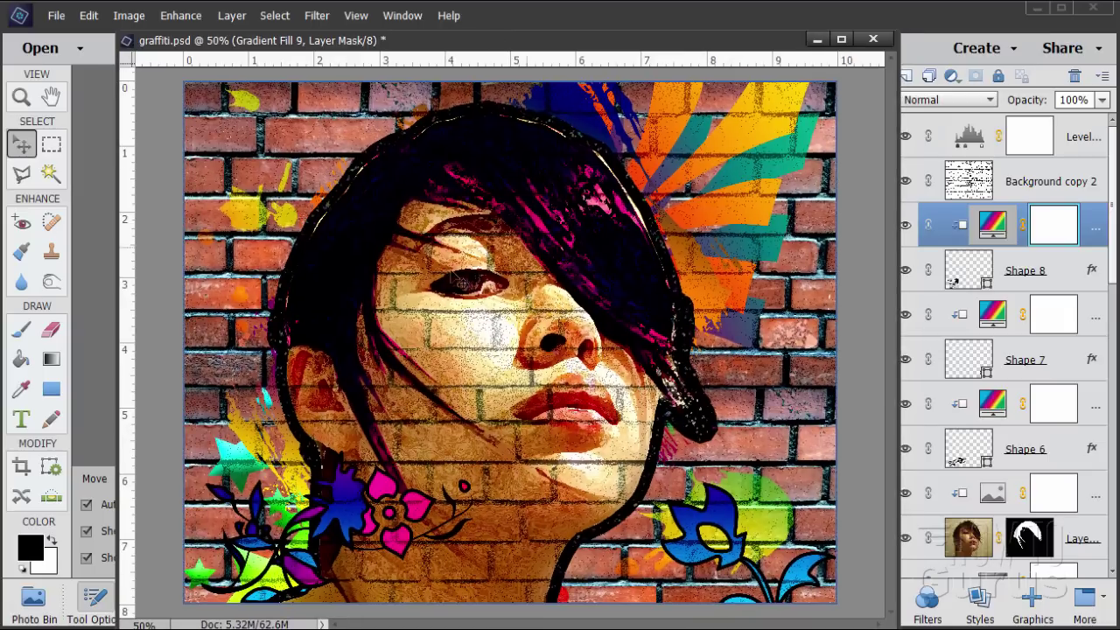